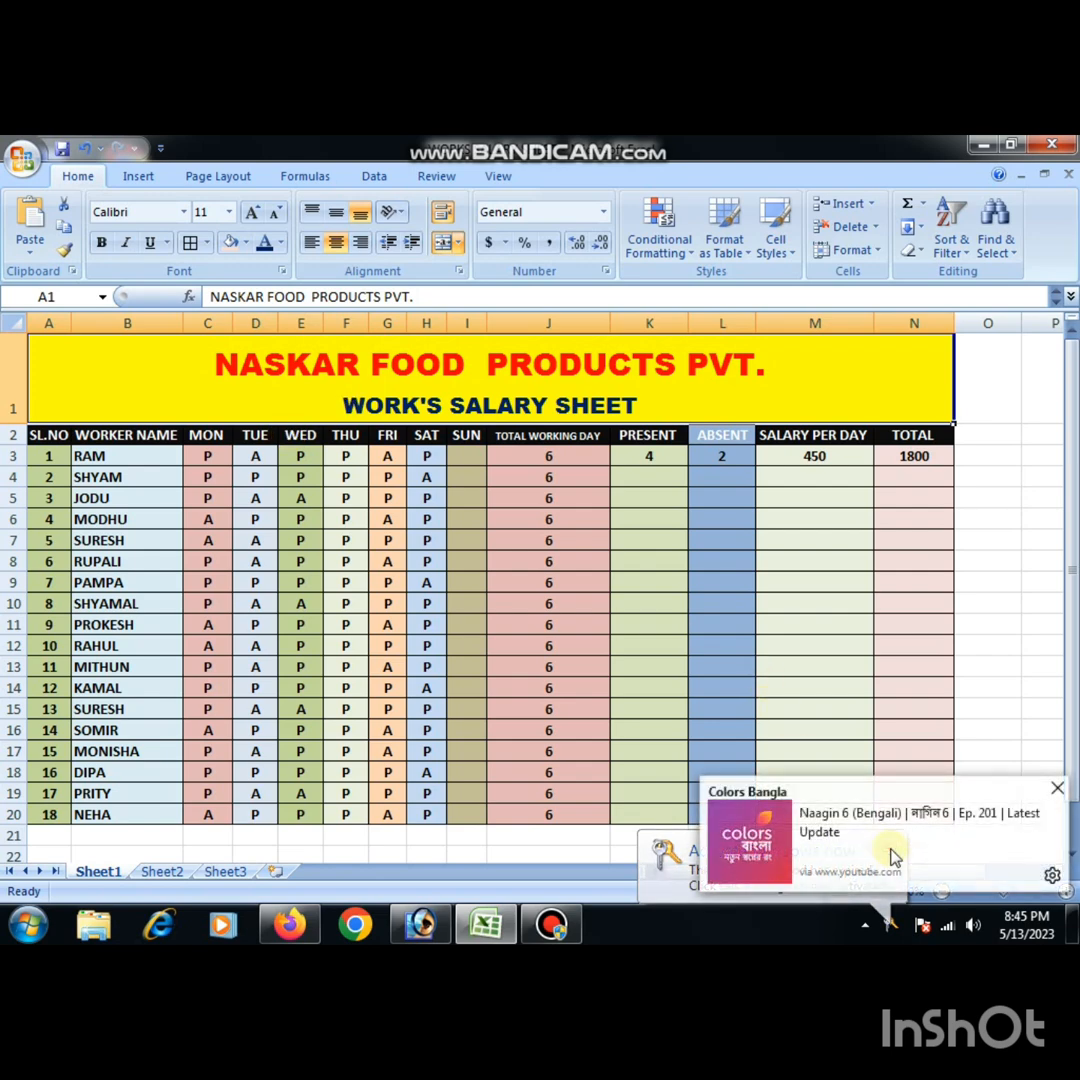
- Examine the finished salary sheet's worker names, daily attendance marks, Sunday column and total working days in the first worker's row
click(1050, 660)
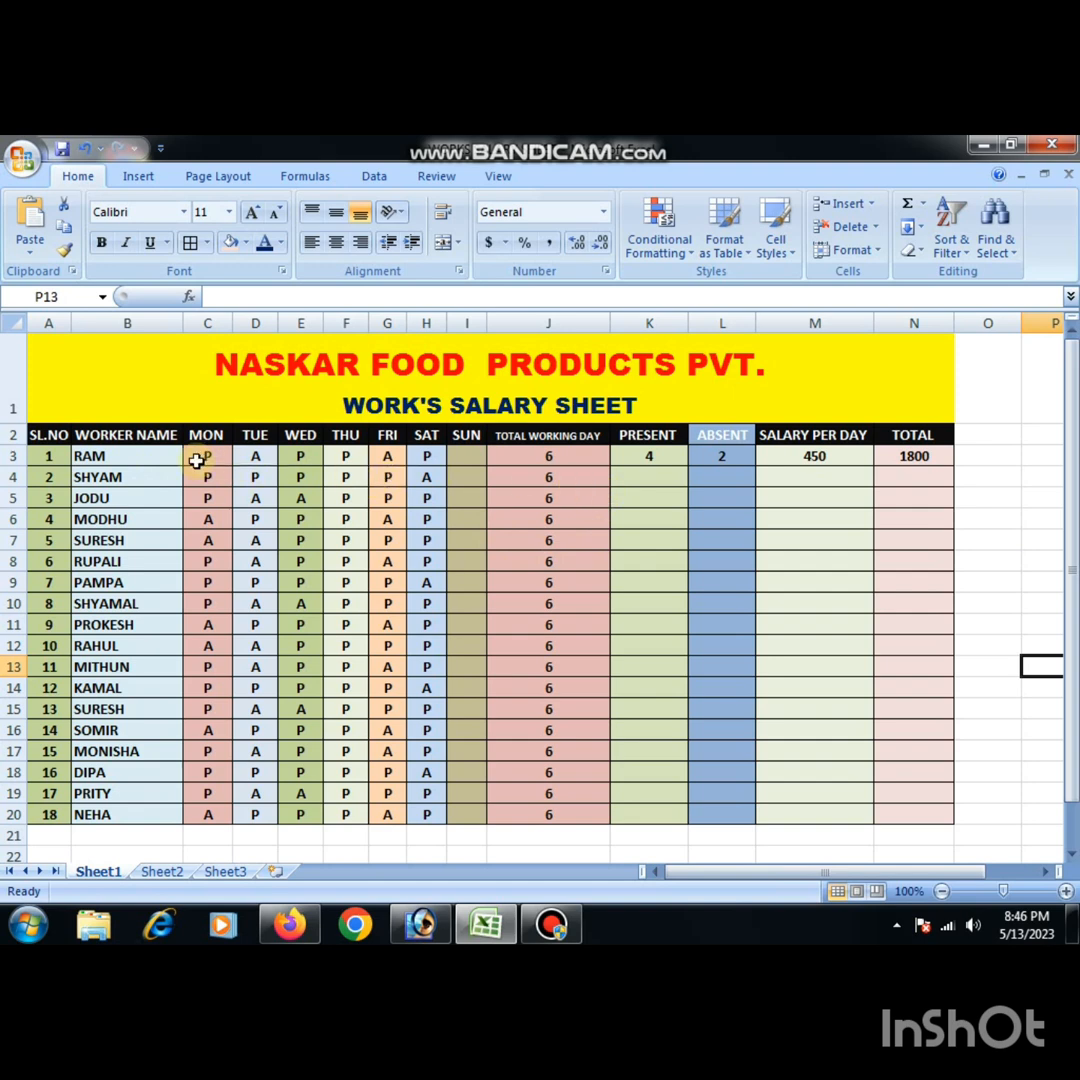
click(81, 456)
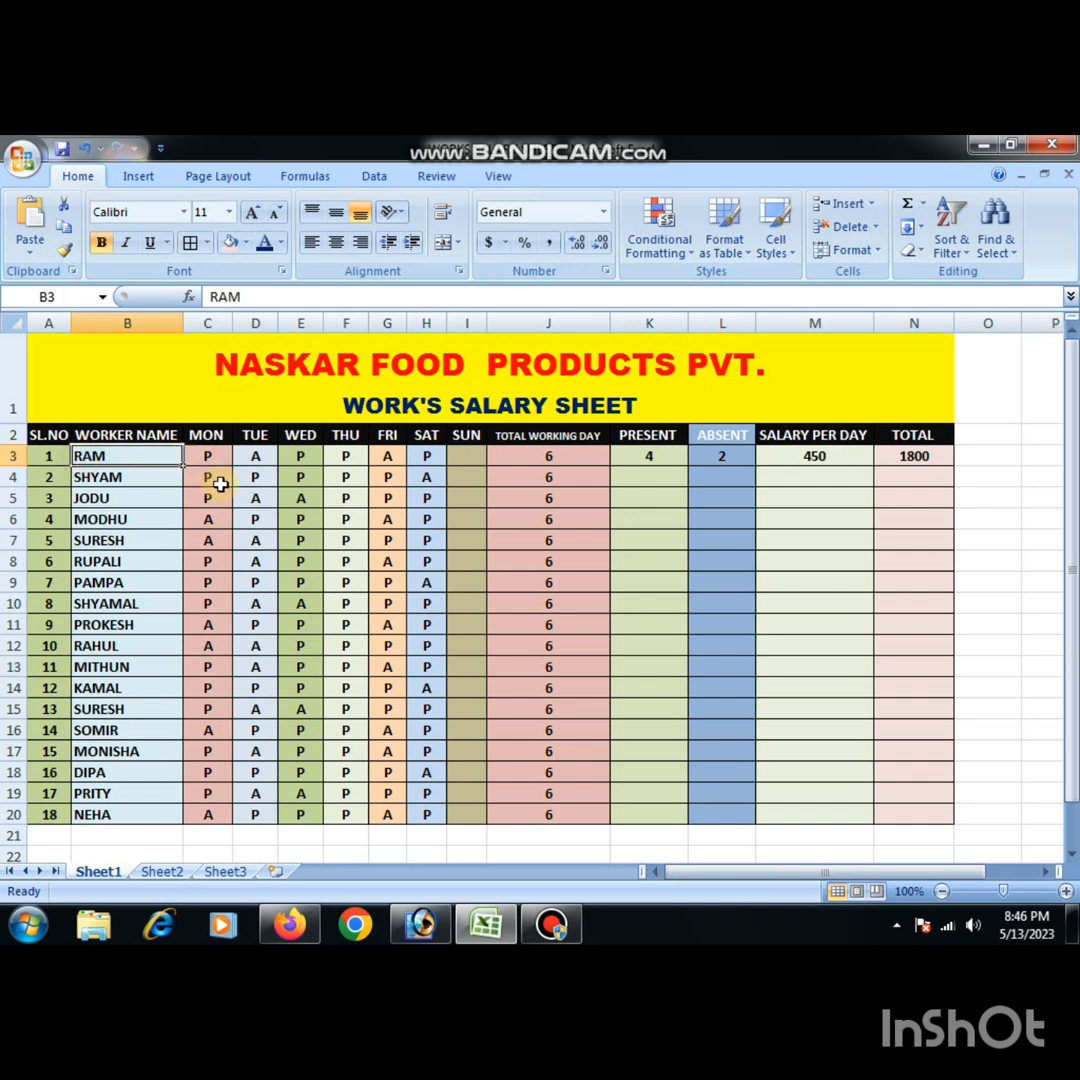
click(128, 499)
click(115, 456)
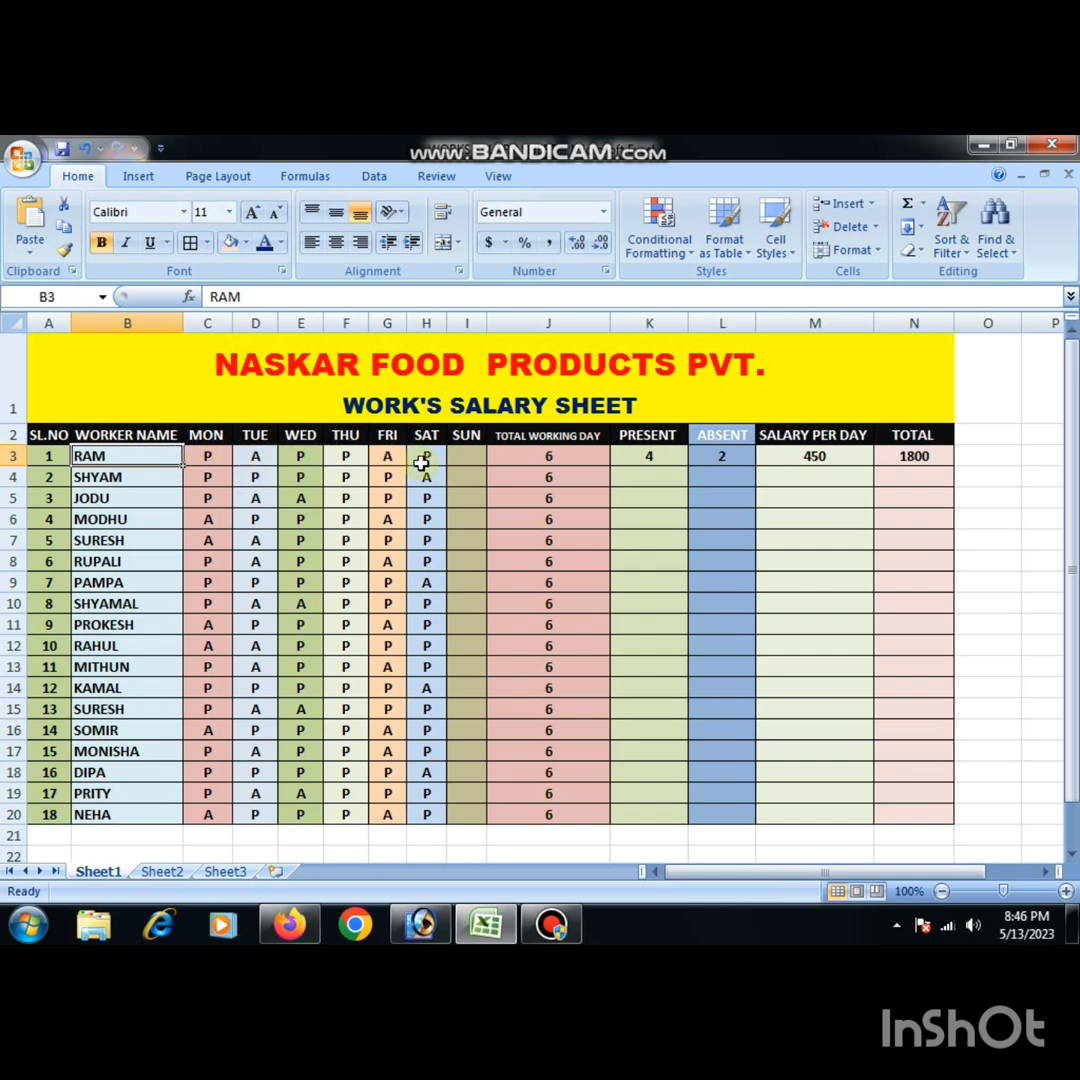
click(199, 457)
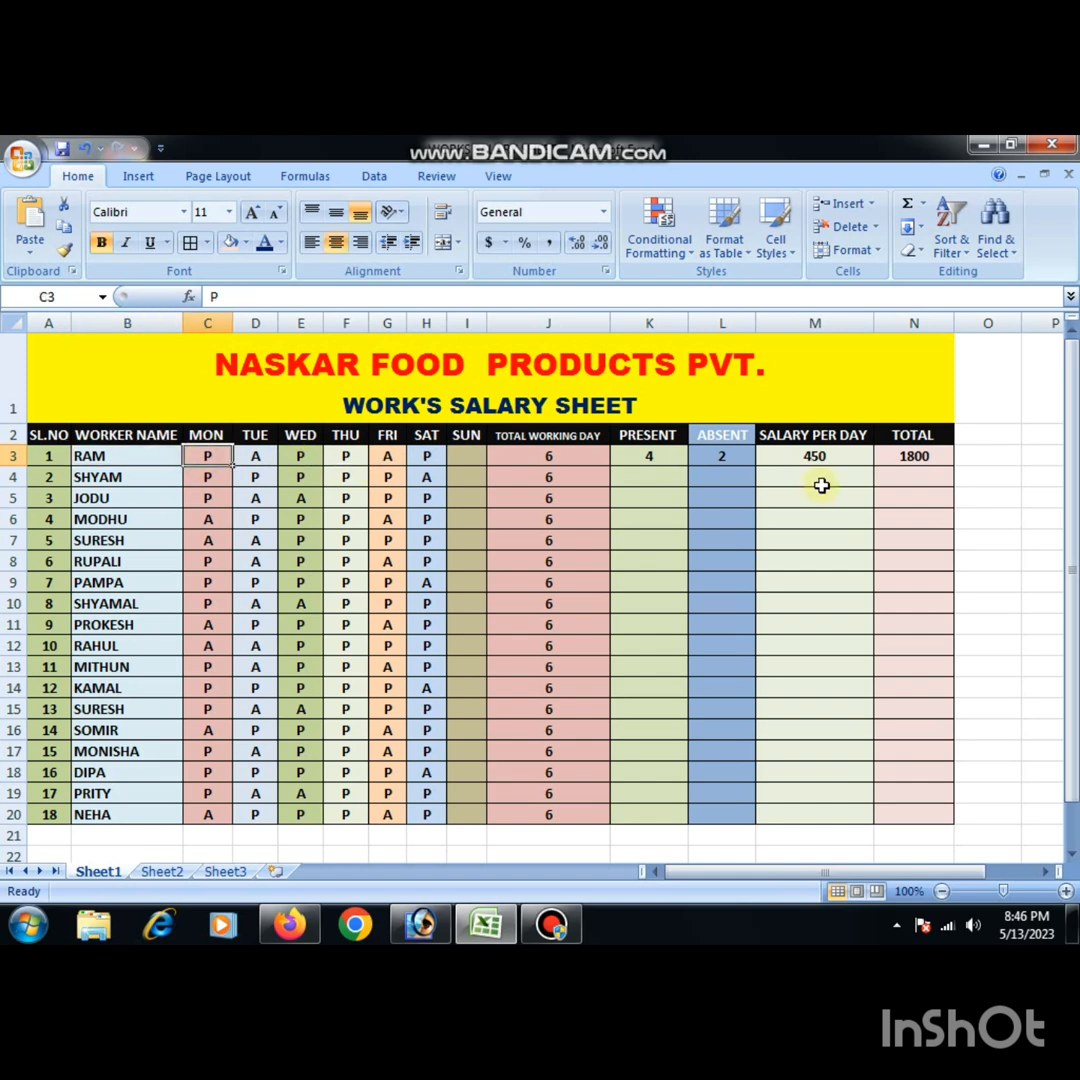
click(251, 457)
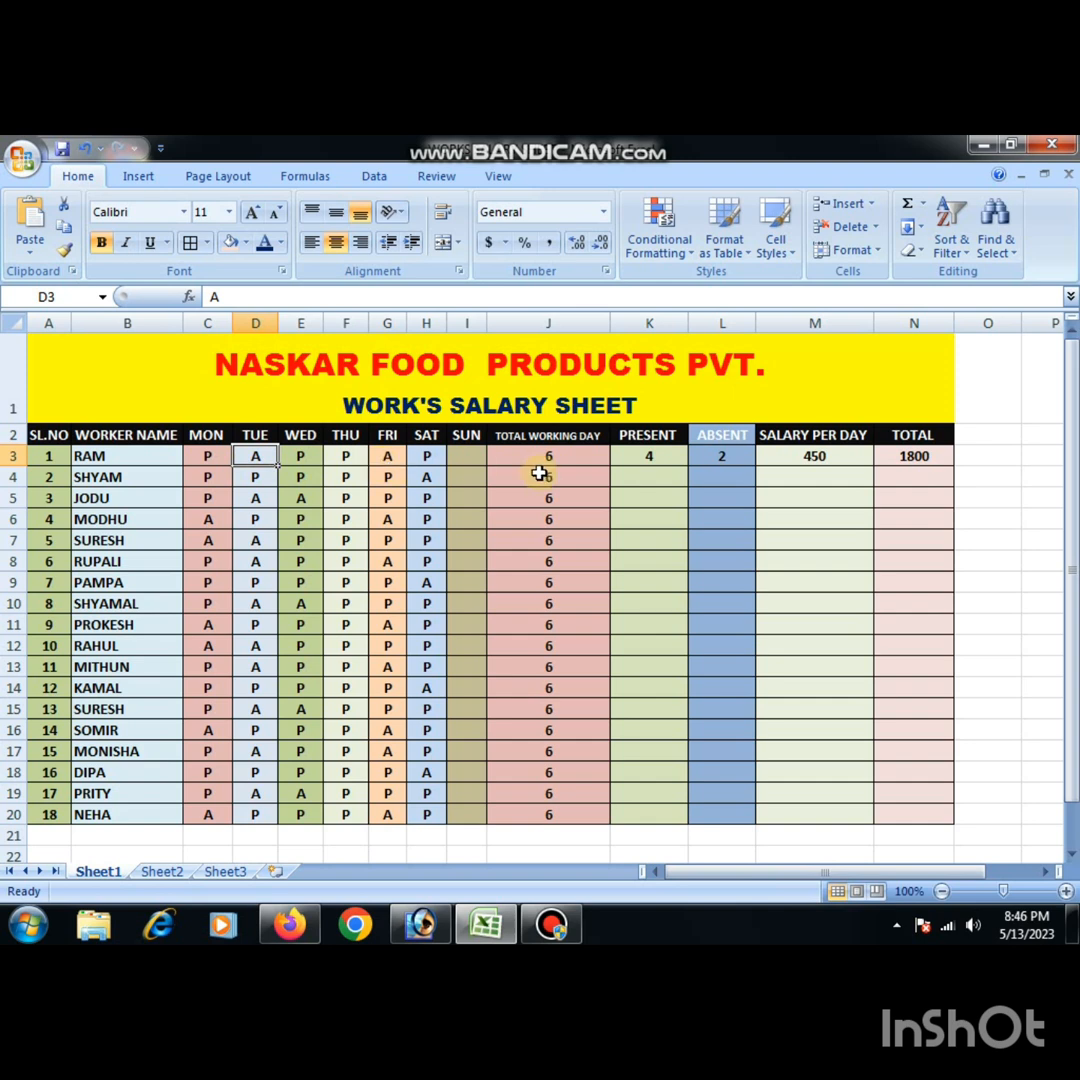
click(461, 459)
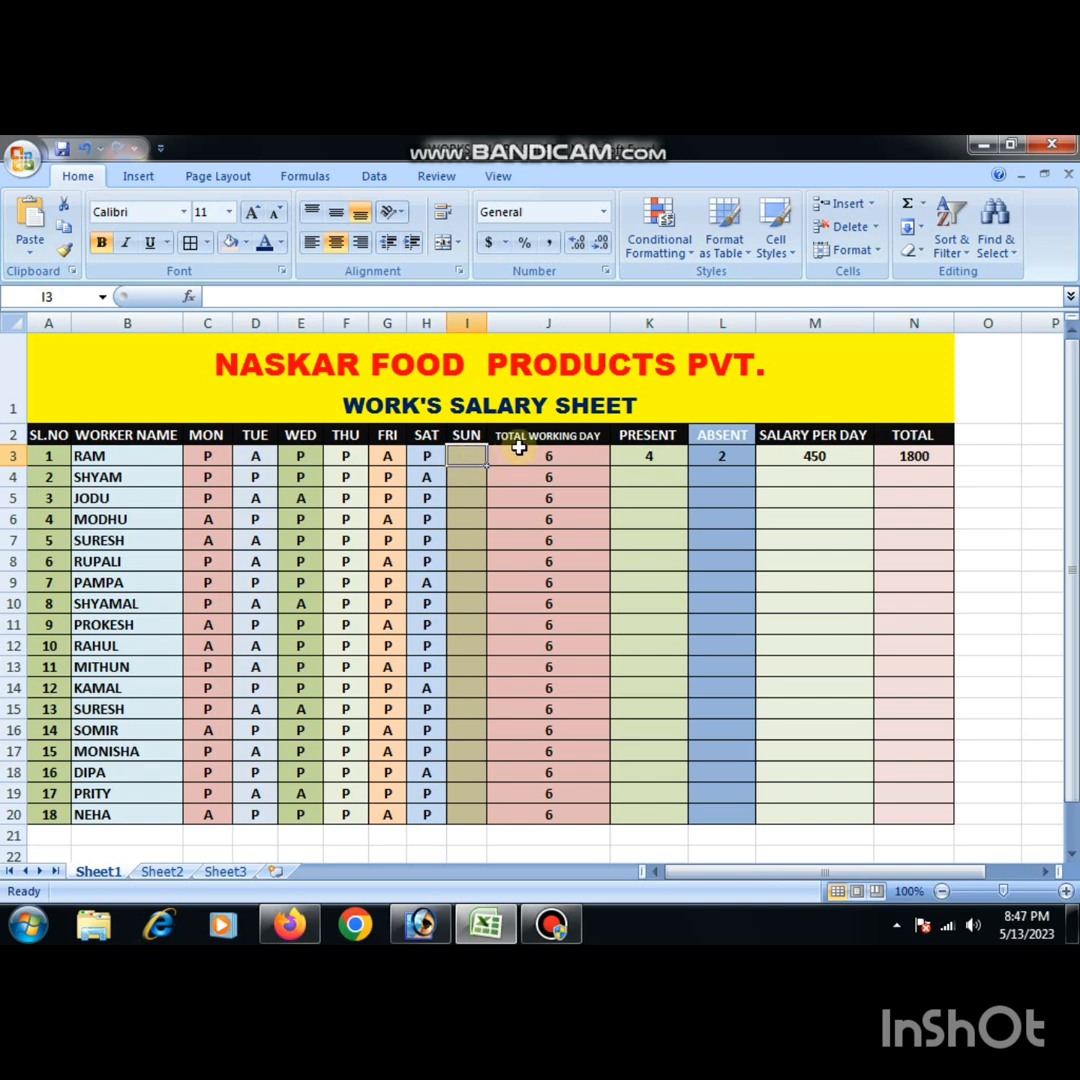
click(587, 459)
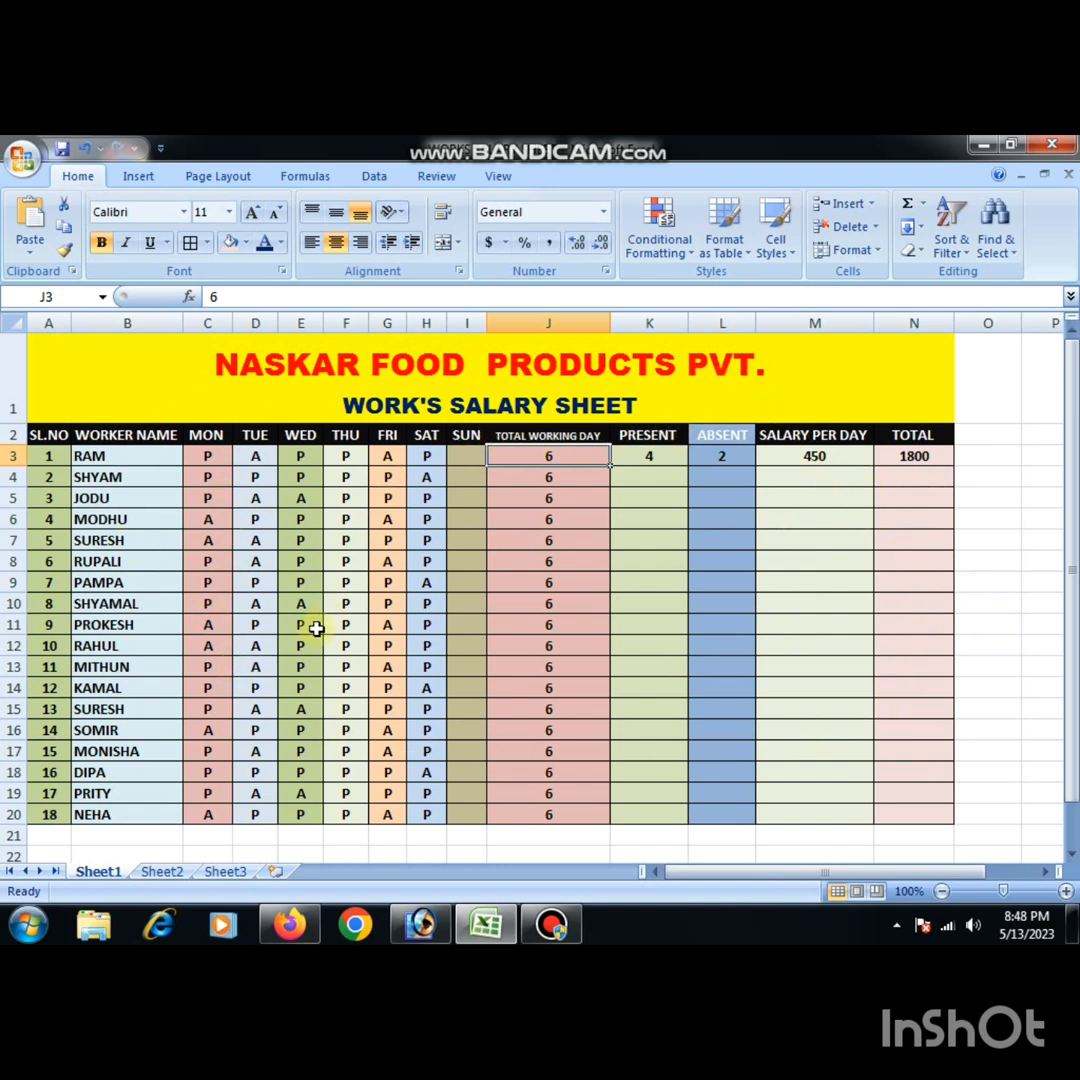
- On Sheet2, apply all borders to the range A1:M20
click(162, 872)
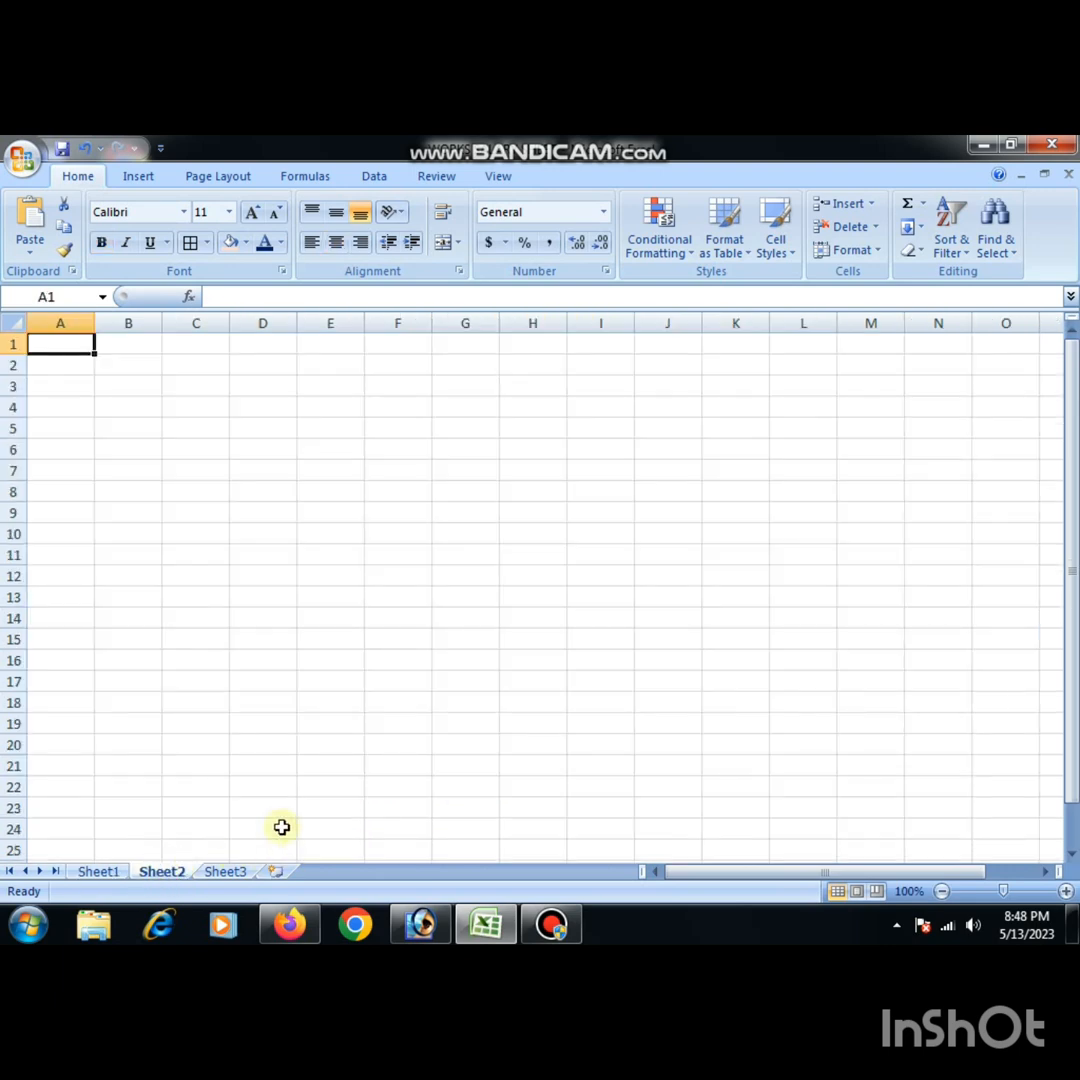
click(127, 437)
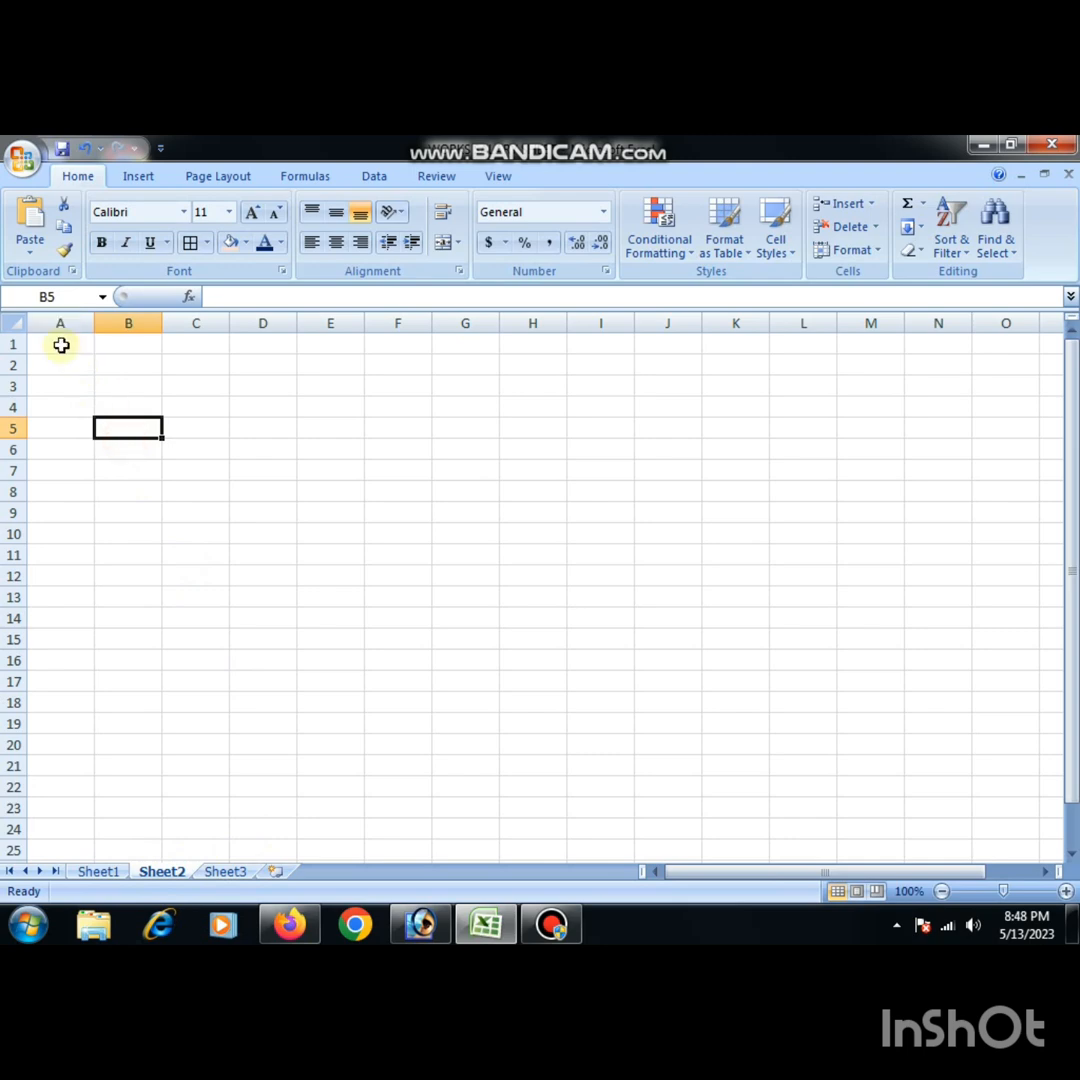
click(61, 345)
drag(61, 345, 899, 757)
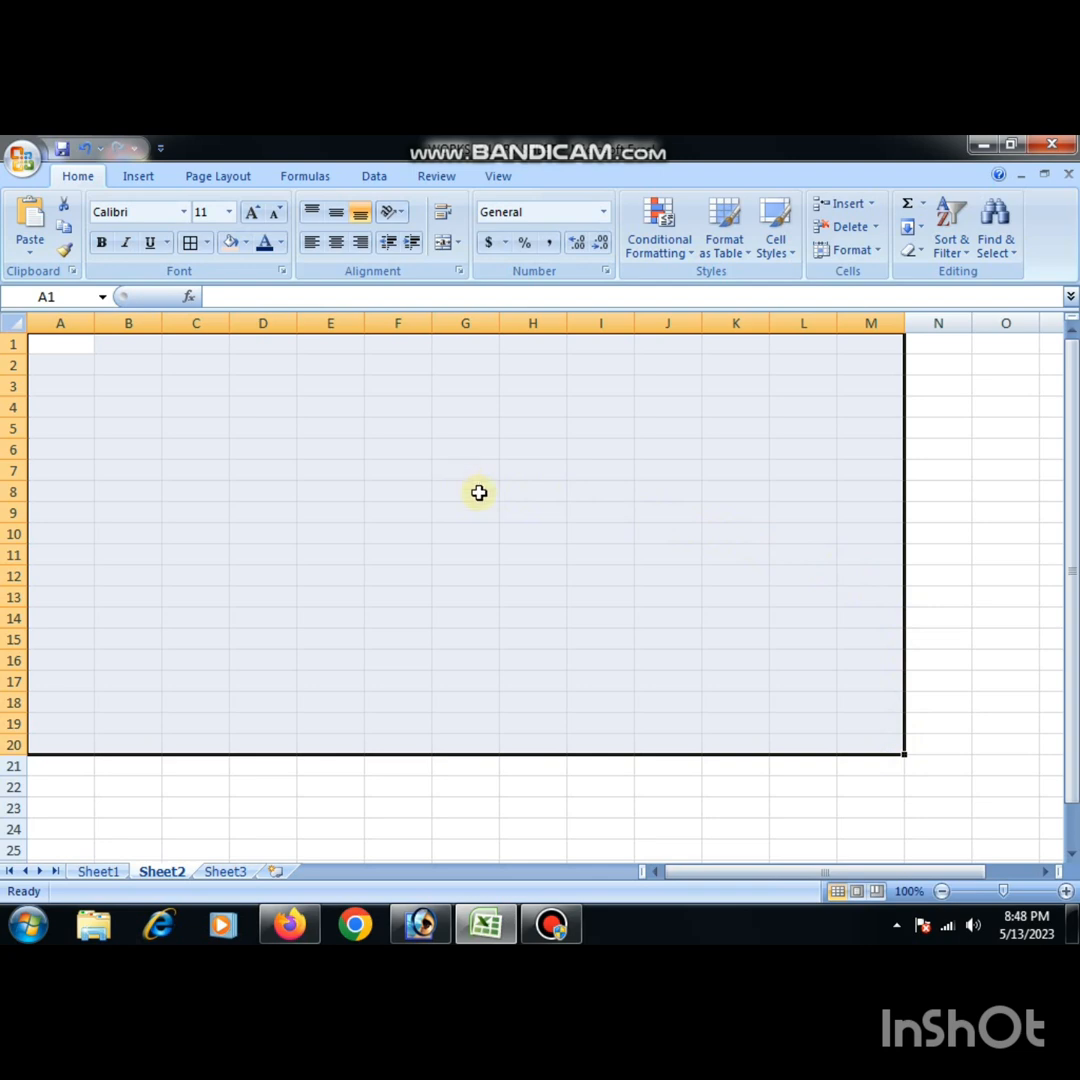
click(206, 244)
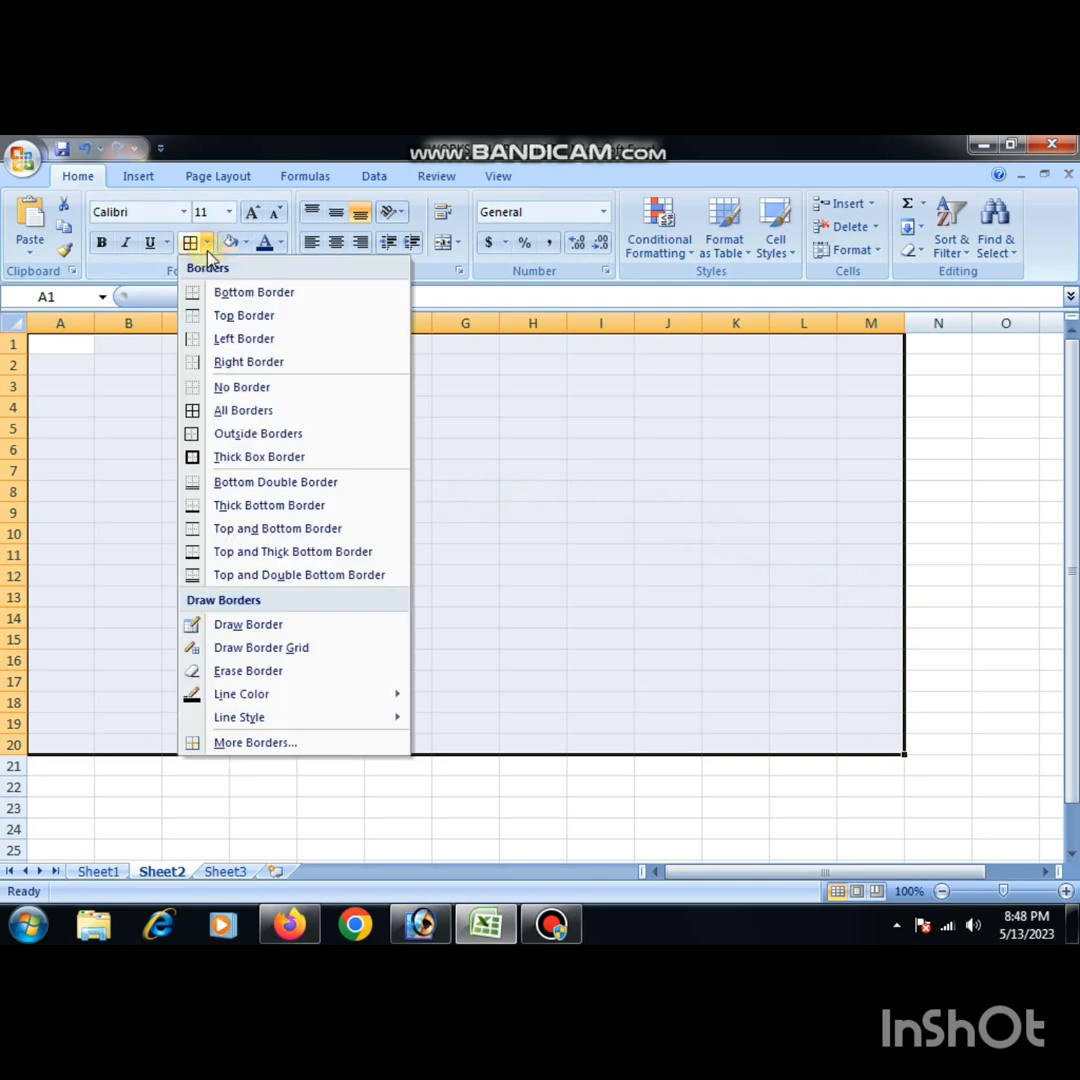
click(226, 416)
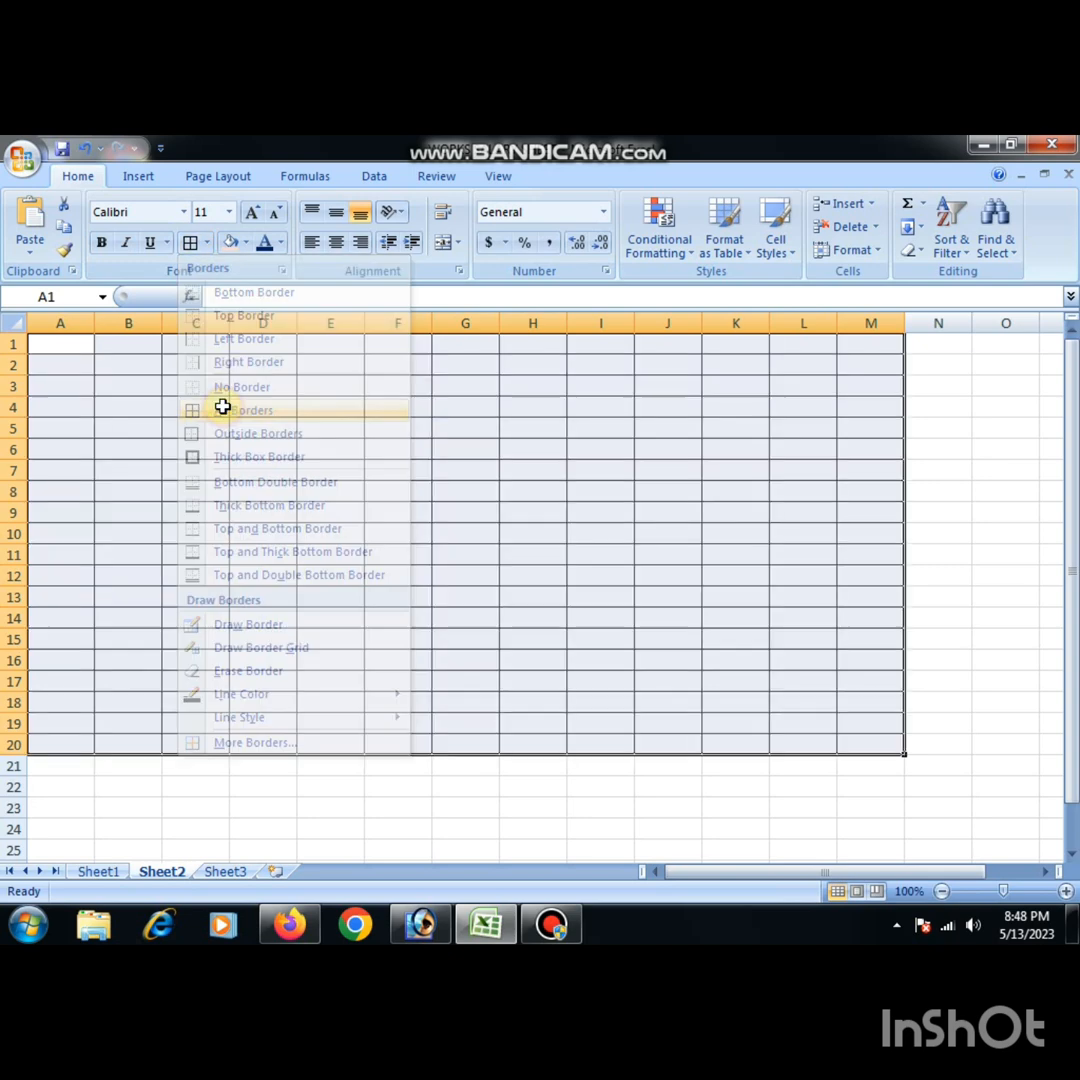
click(583, 572)
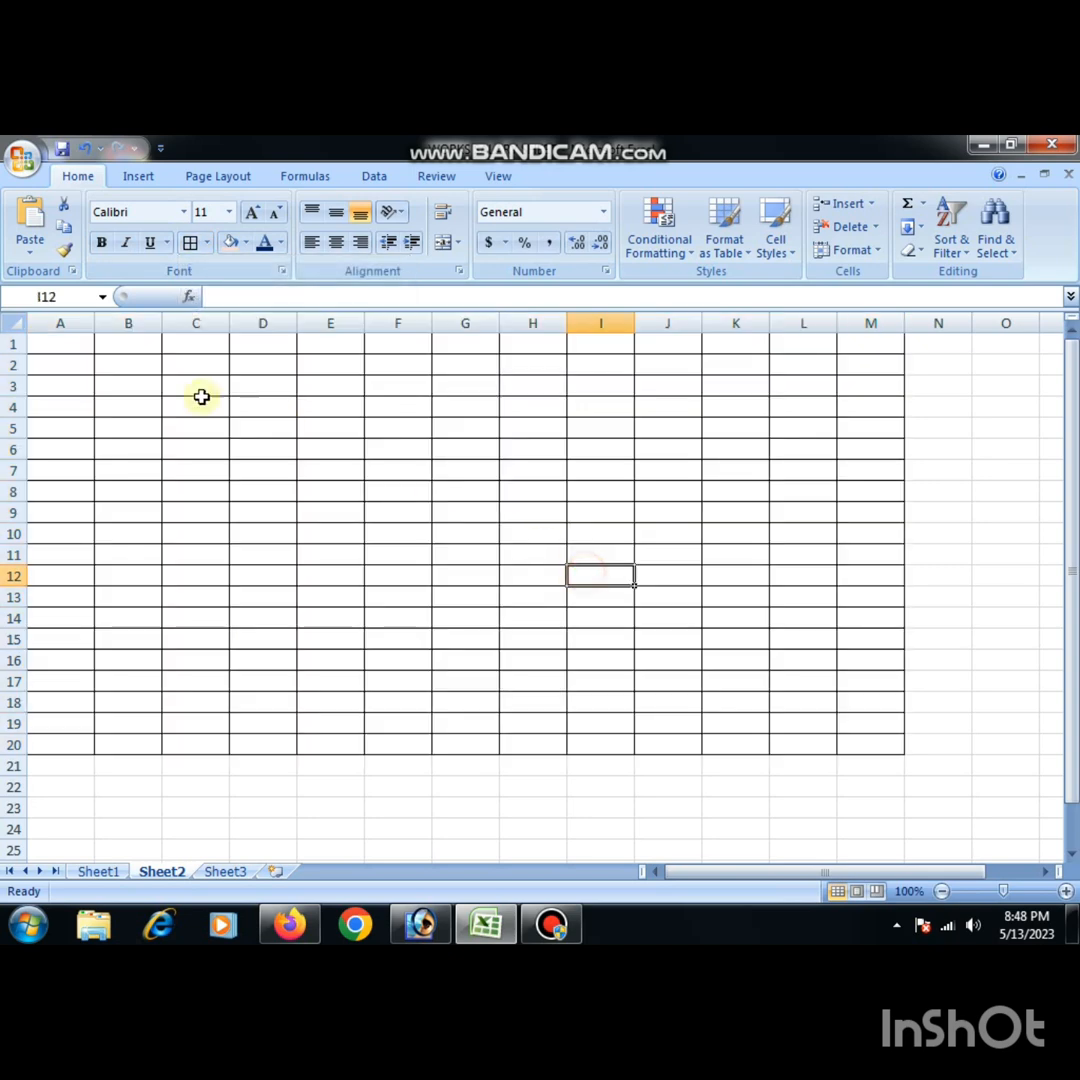
- Merge and center cells A1:M1 to form a title row across the bordered table
click(68, 341)
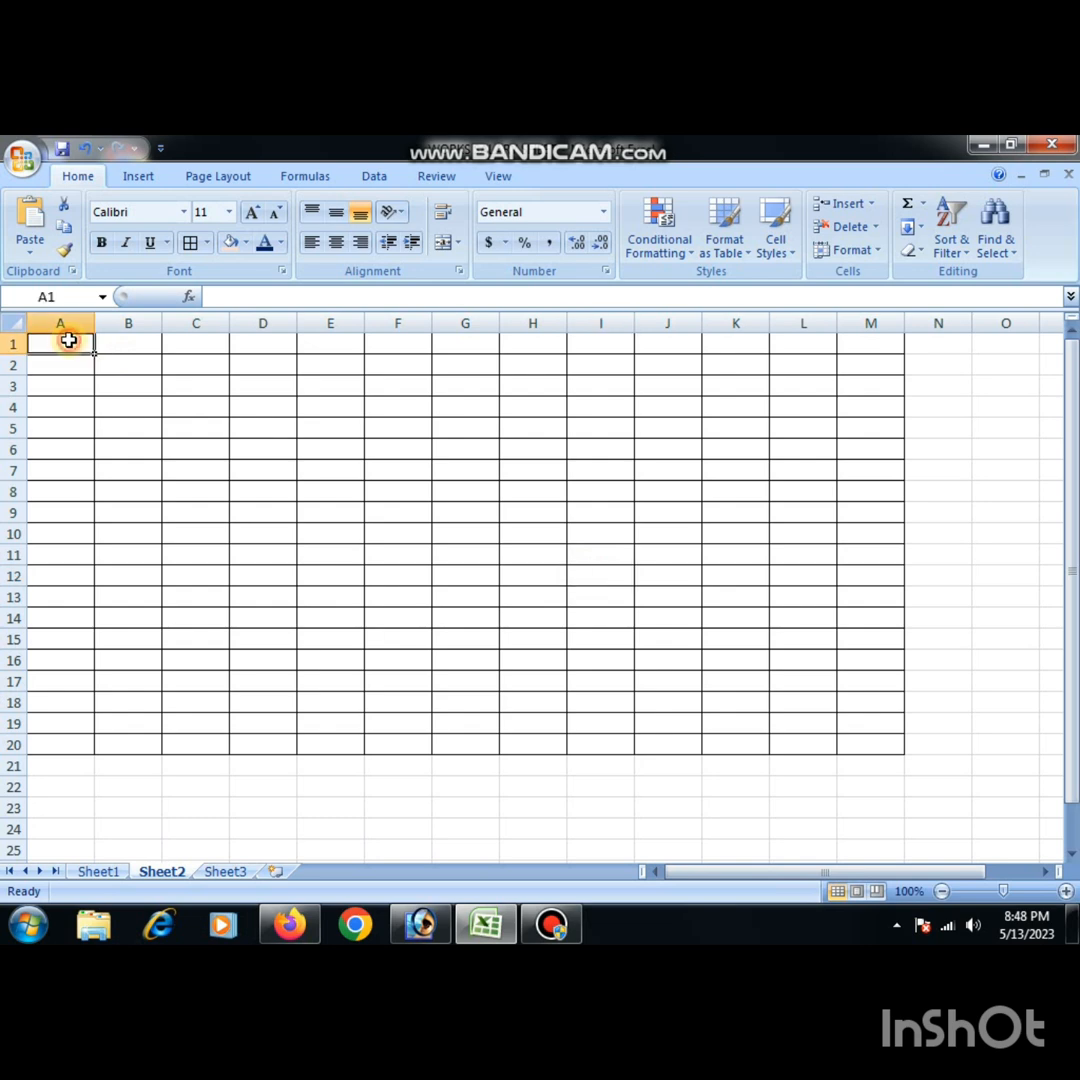
drag(68, 341, 847, 346)
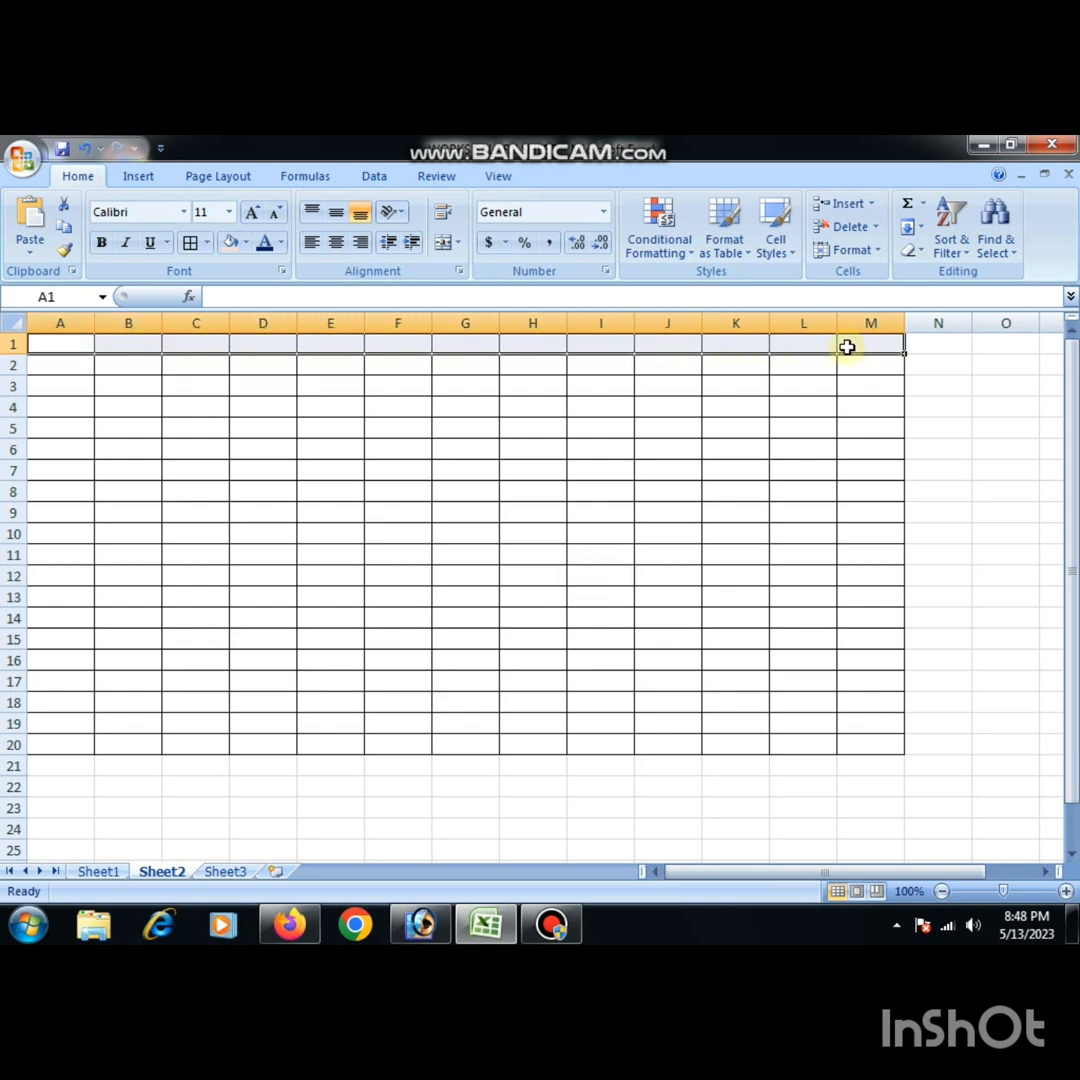
click(440, 245)
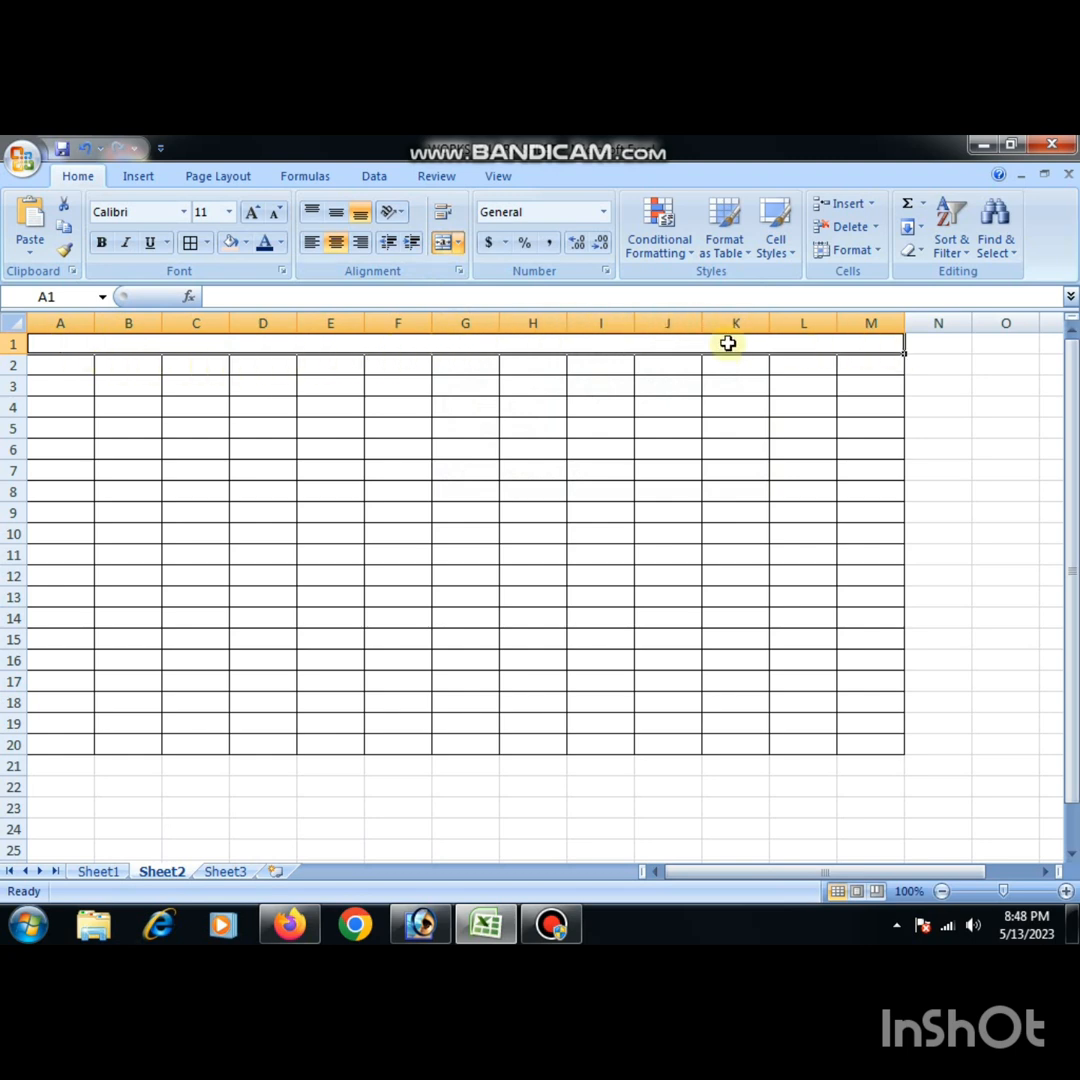
- Increase the height of row 1 to about four and a half standard rows
click(41, 369)
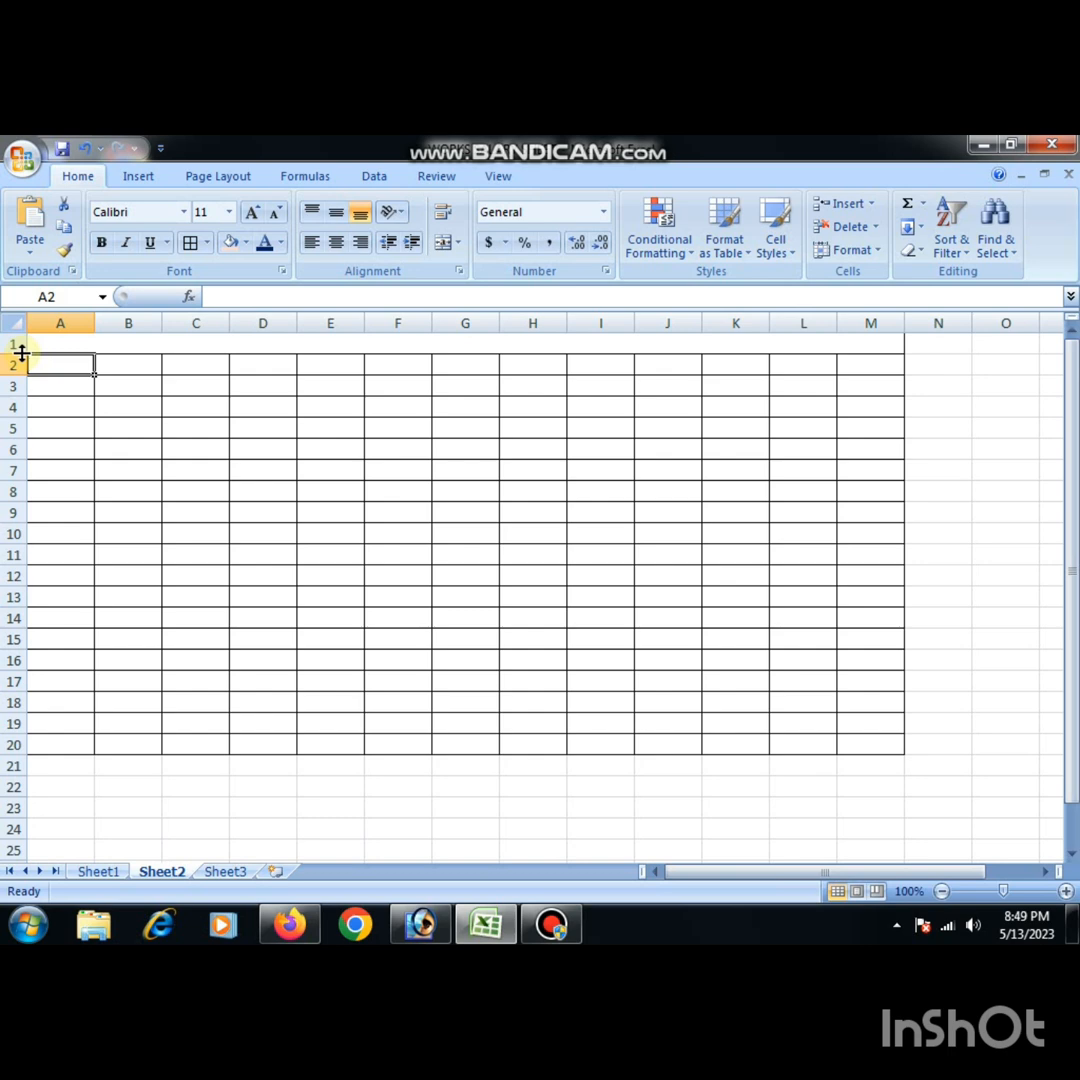
drag(22, 352, 12, 440)
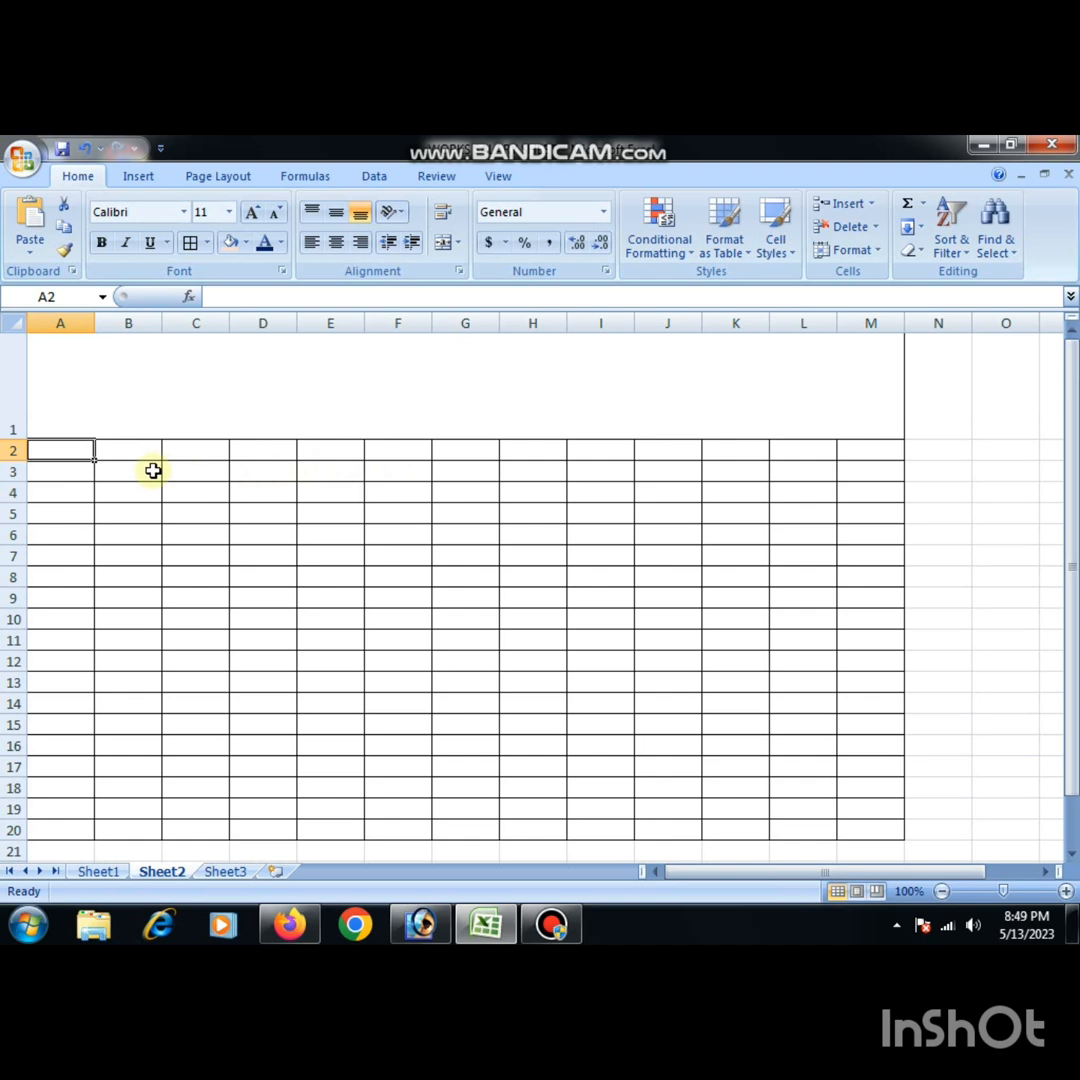
drag(24, 438, 30, 427)
click(538, 612)
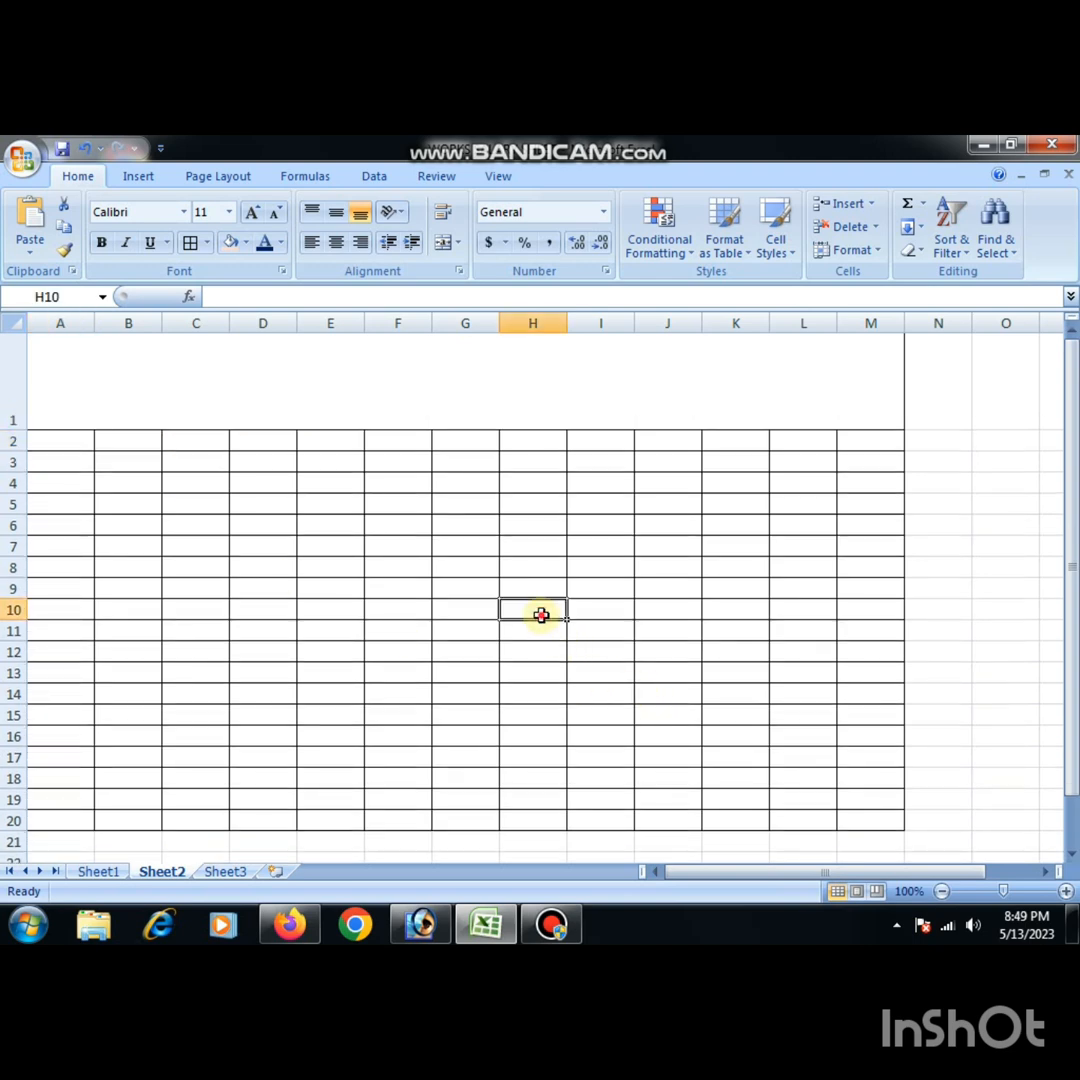
- Fill the merged title cell A1 with the standard orange color
click(342, 385)
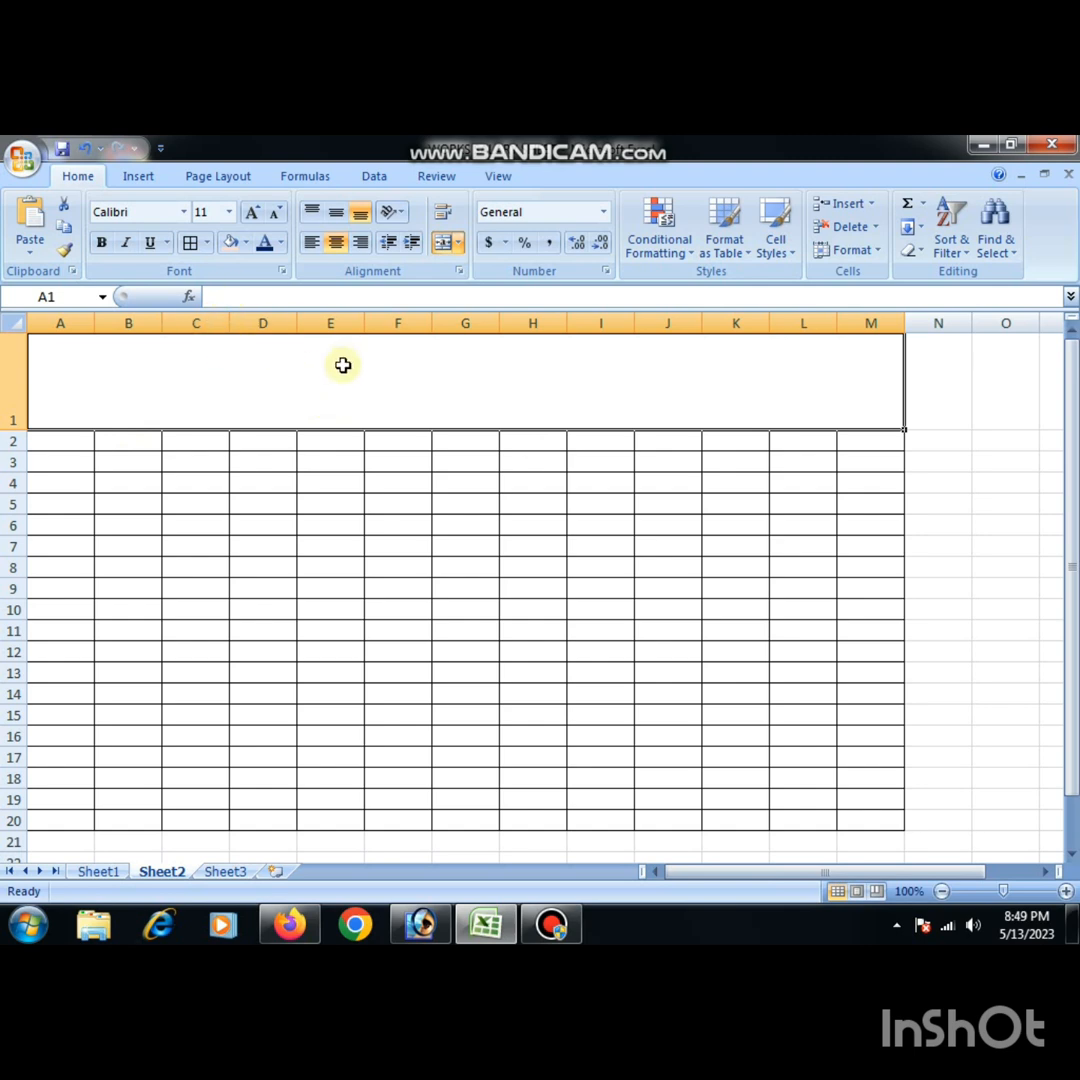
click(247, 243)
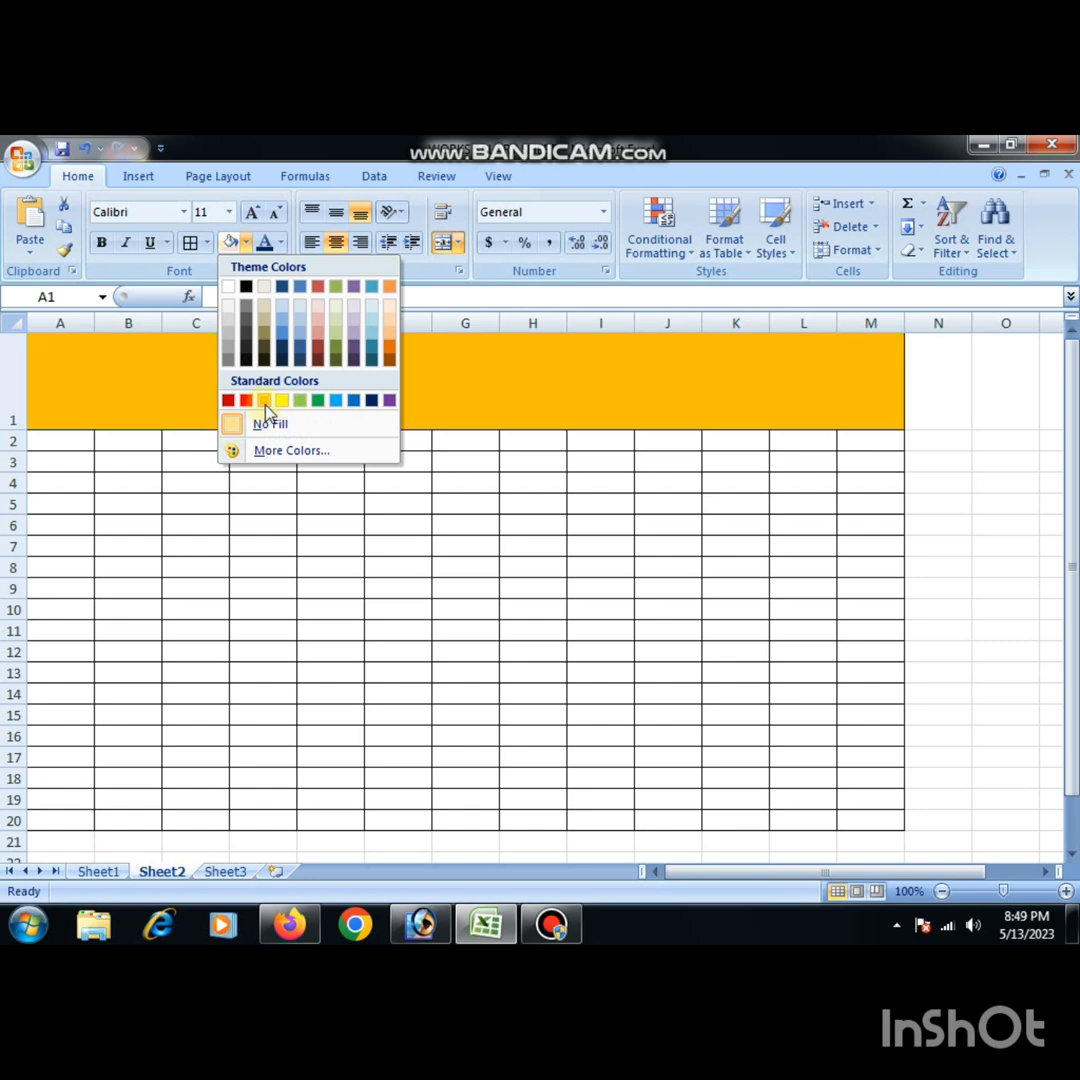
click(264, 401)
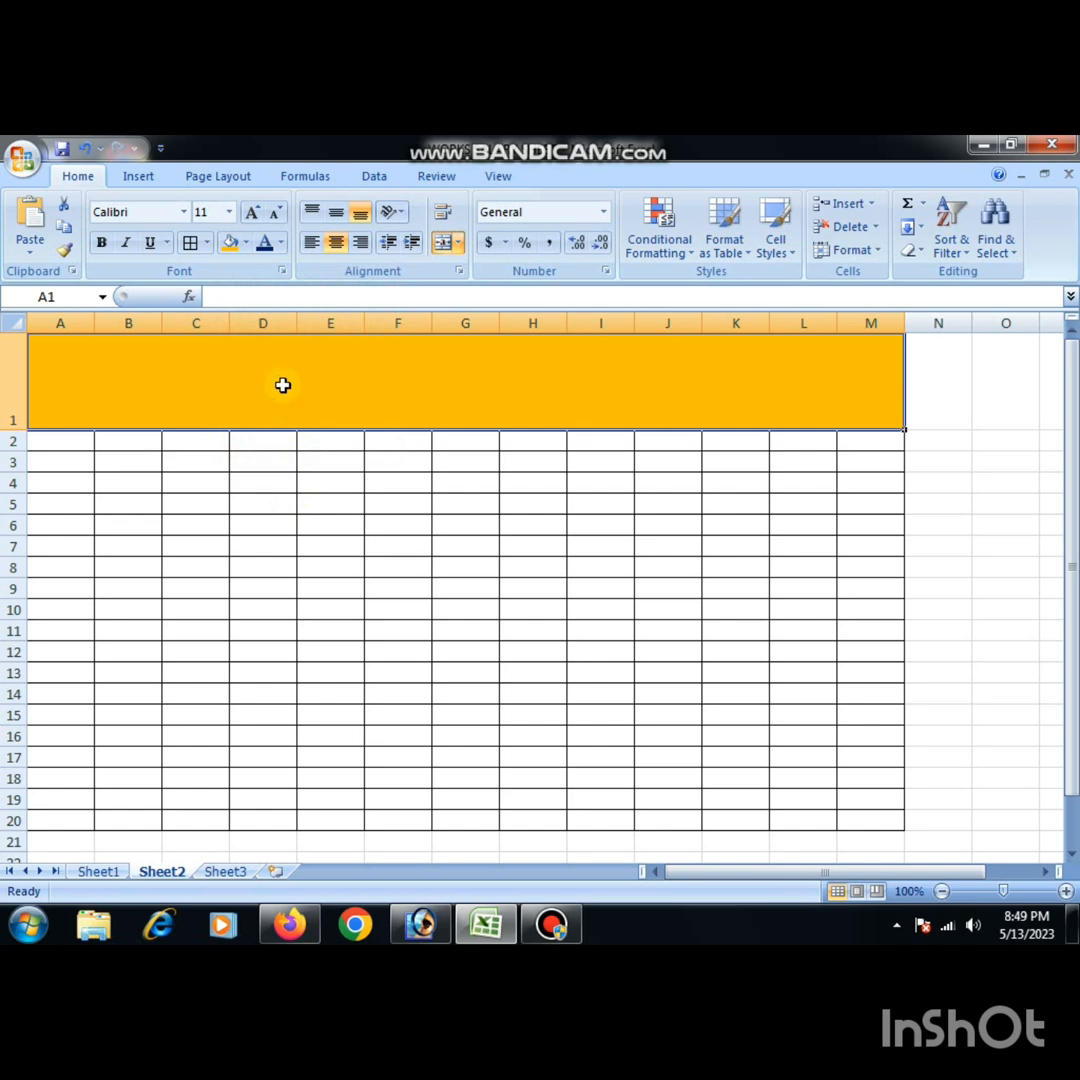
- Enter the title "NASKAR FOODS PRODUCTS PVT." in the merged cell A1
double_click(283, 385)
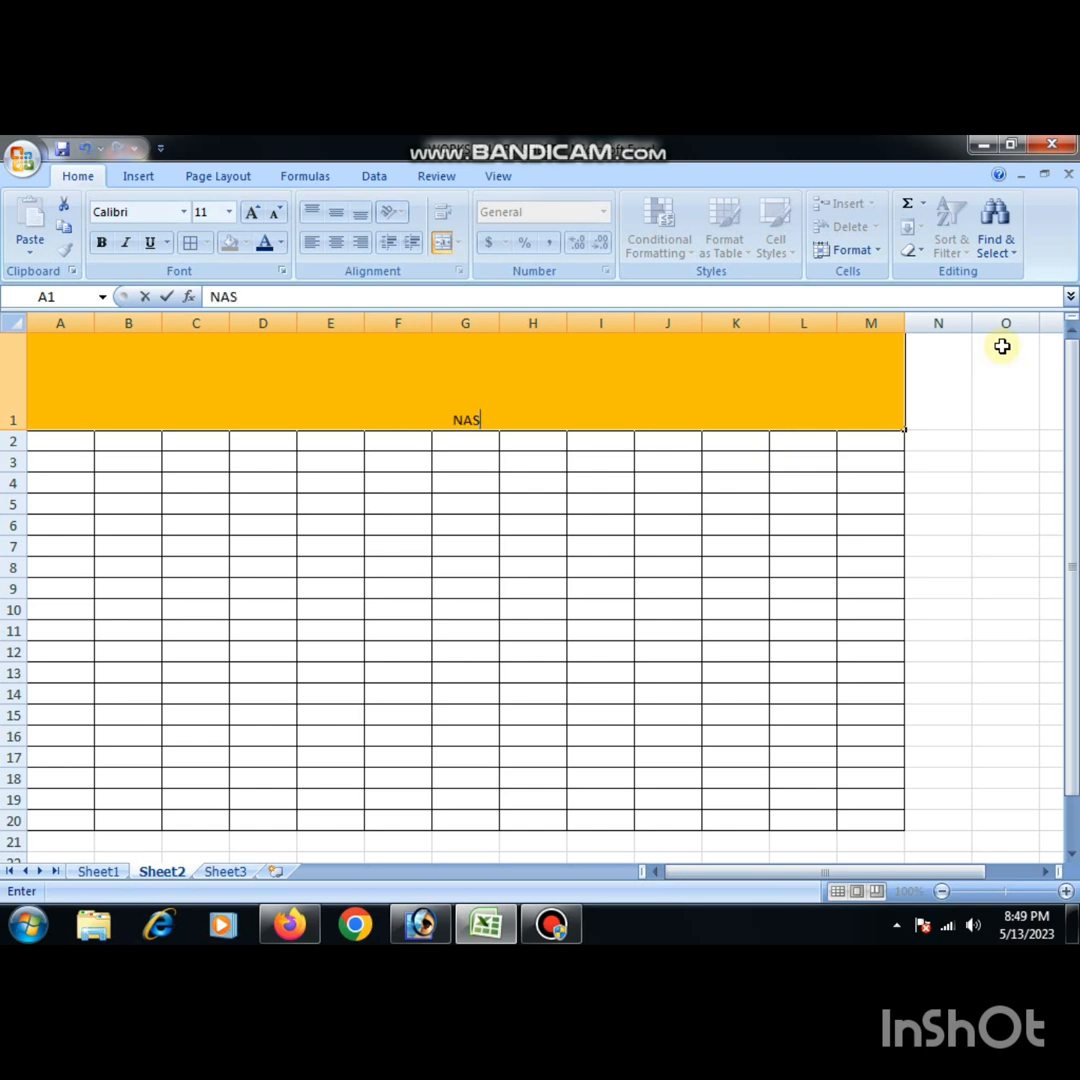
text(NASKAR FOODS)
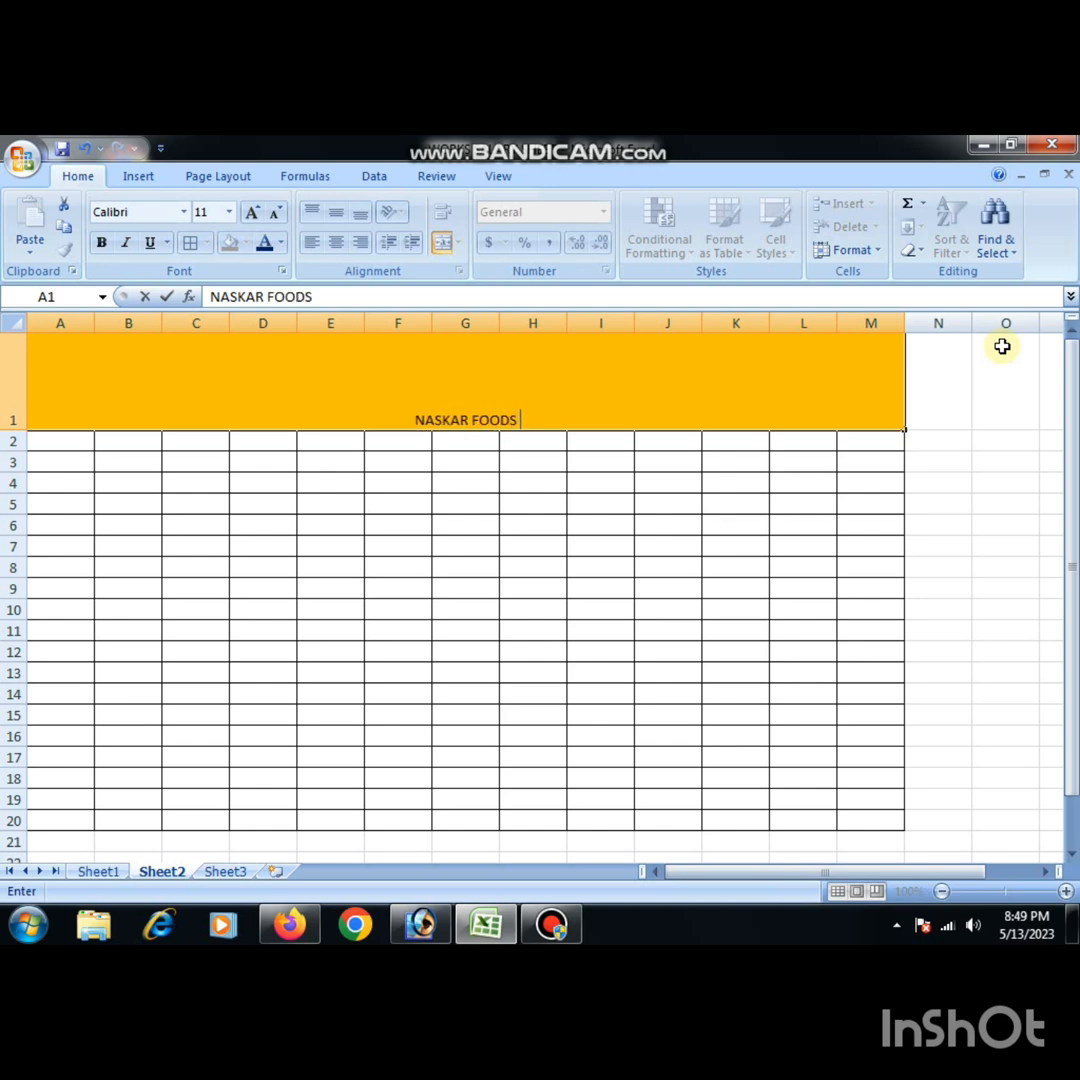
key(BackSpace)
text(S PRODUC)
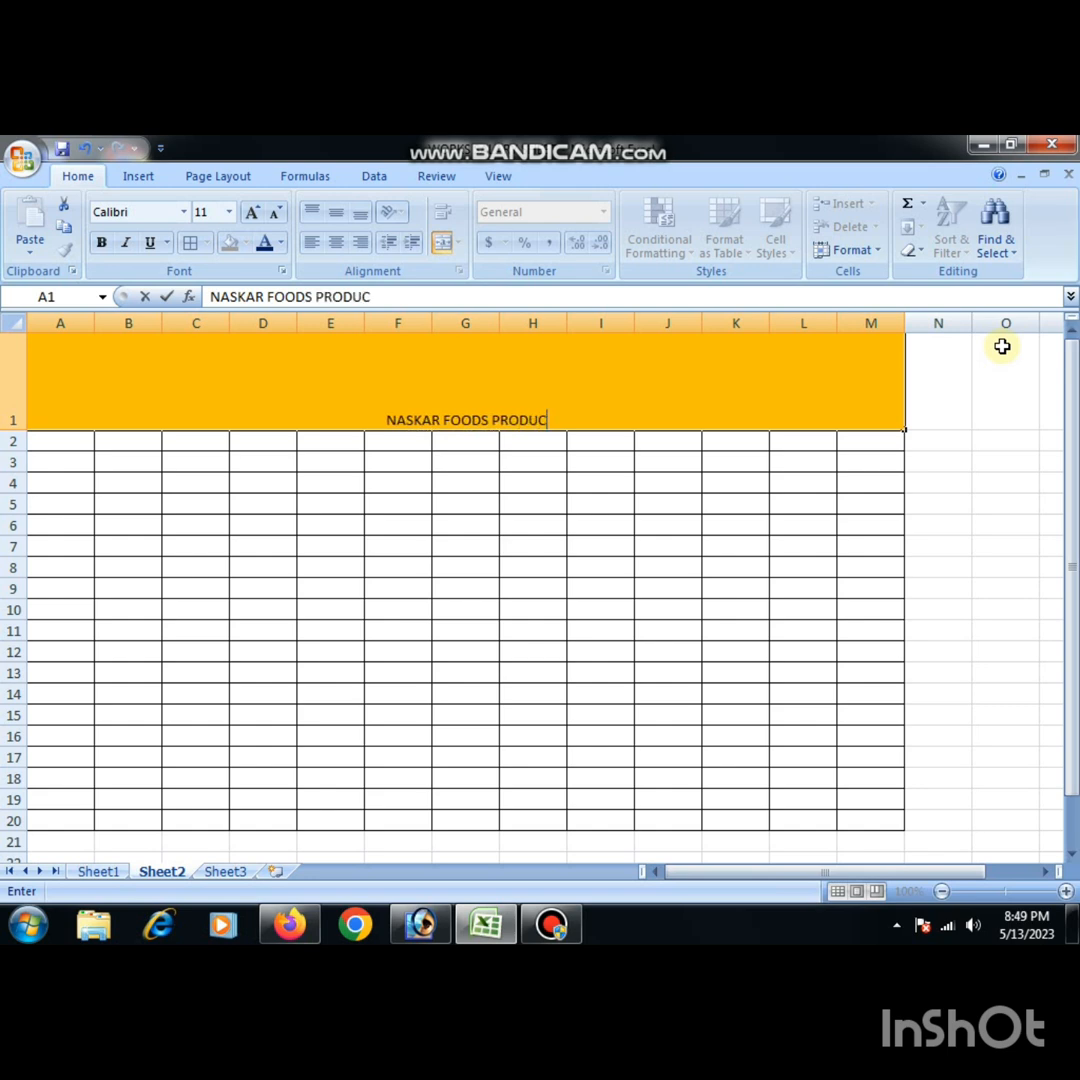
text(TS )
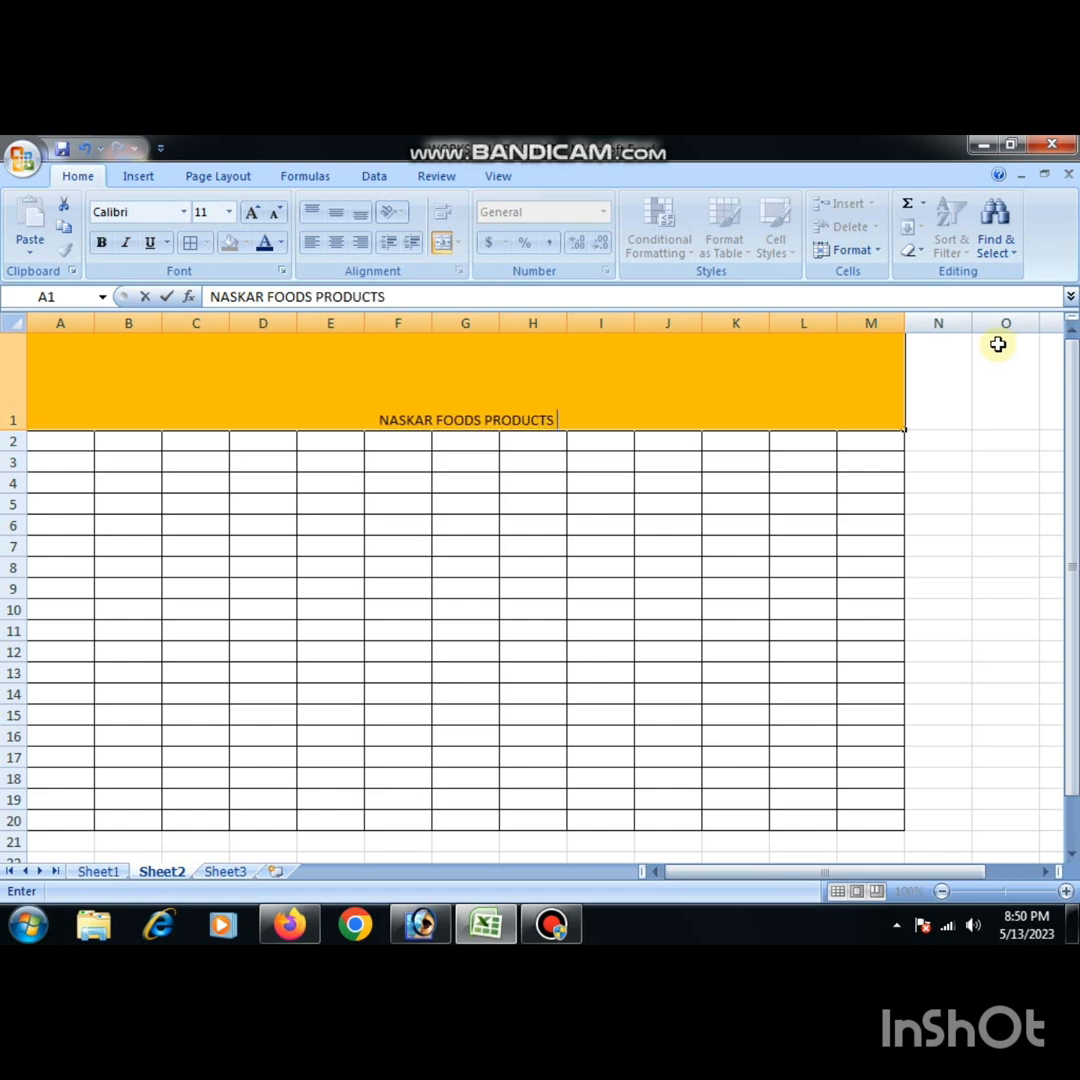
text(V)
key(BackSpace)
text(PVT)
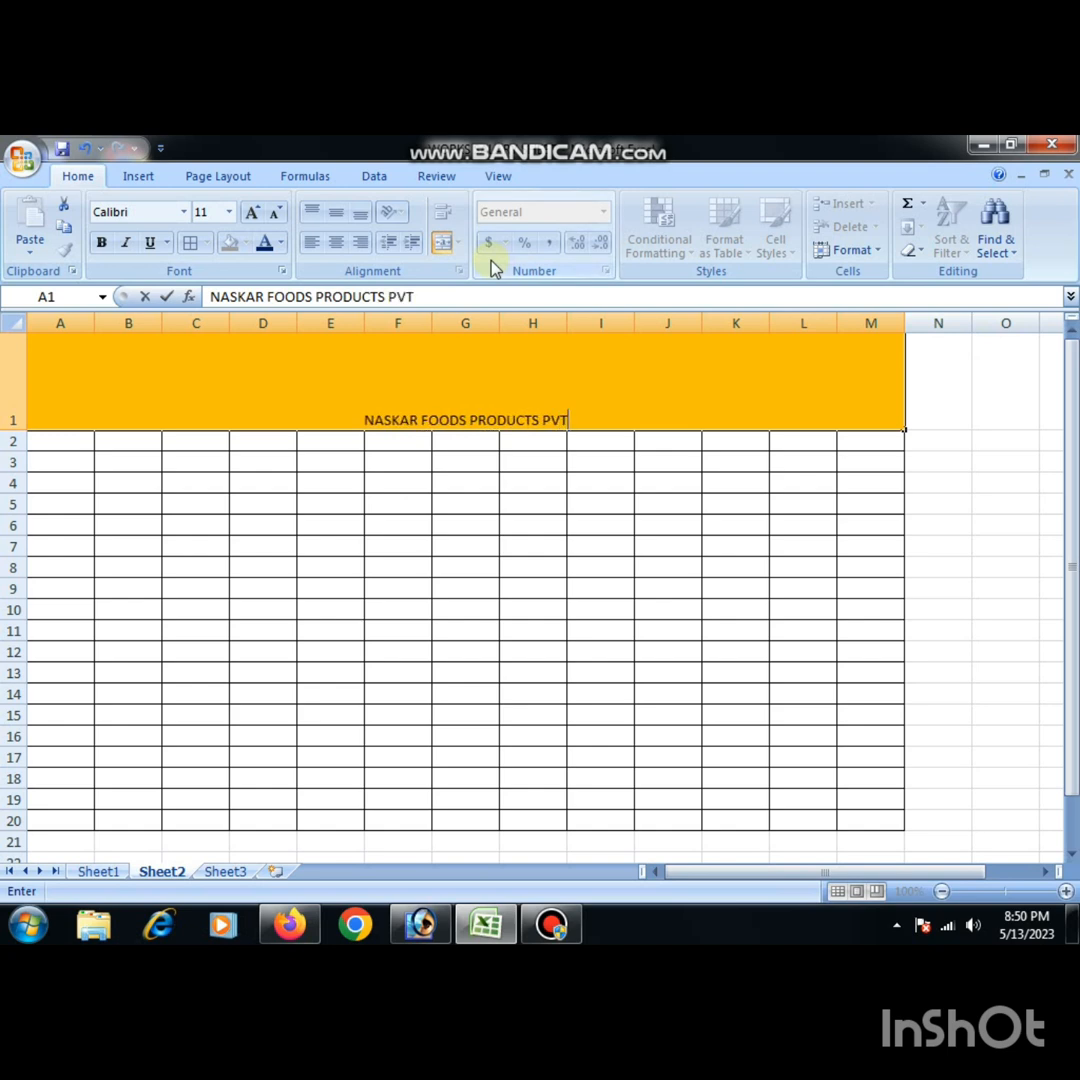
text(.)
click(625, 486)
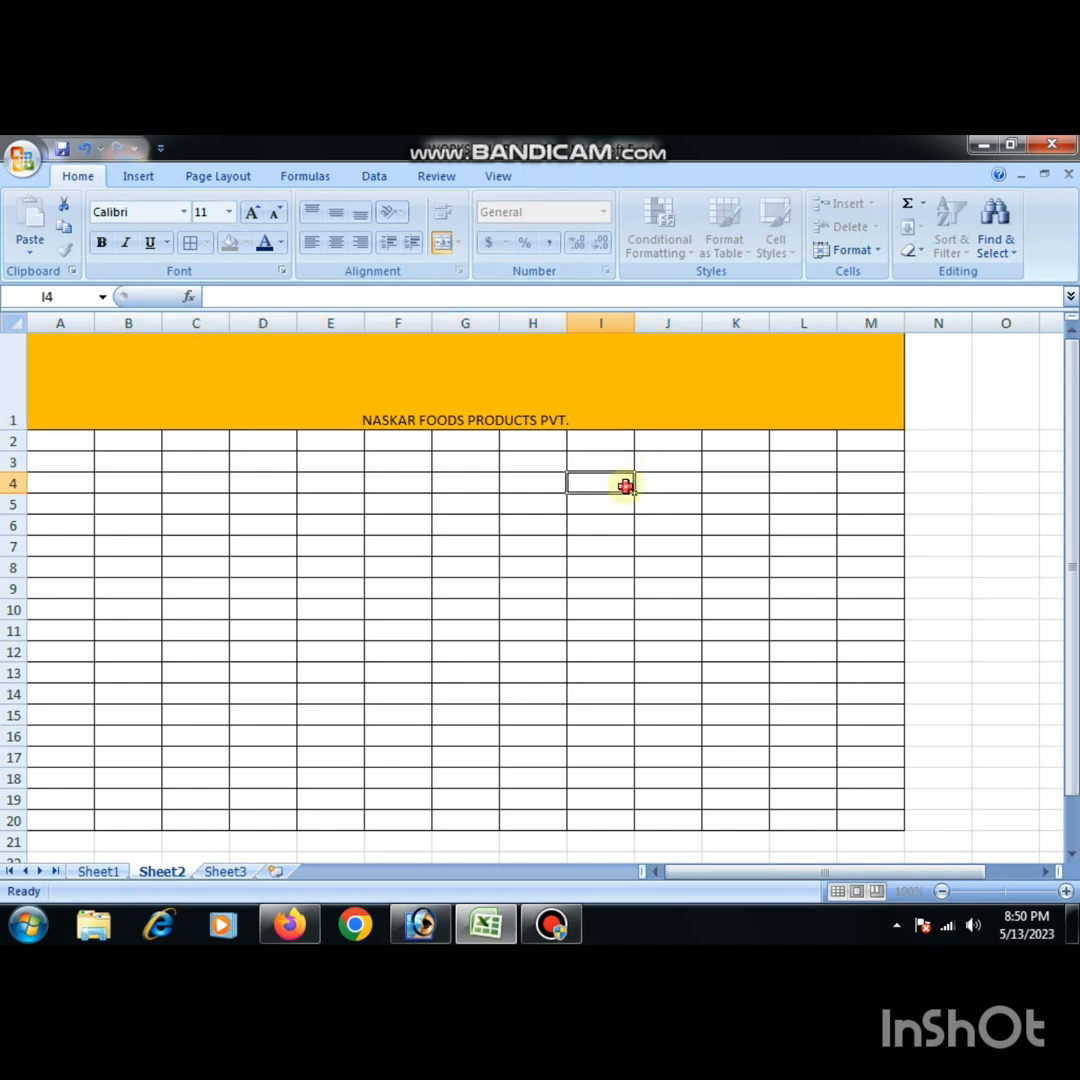
- Enlarge the title text in A1 to size 16 and align it to the vertical middle of the cell
click(482, 393)
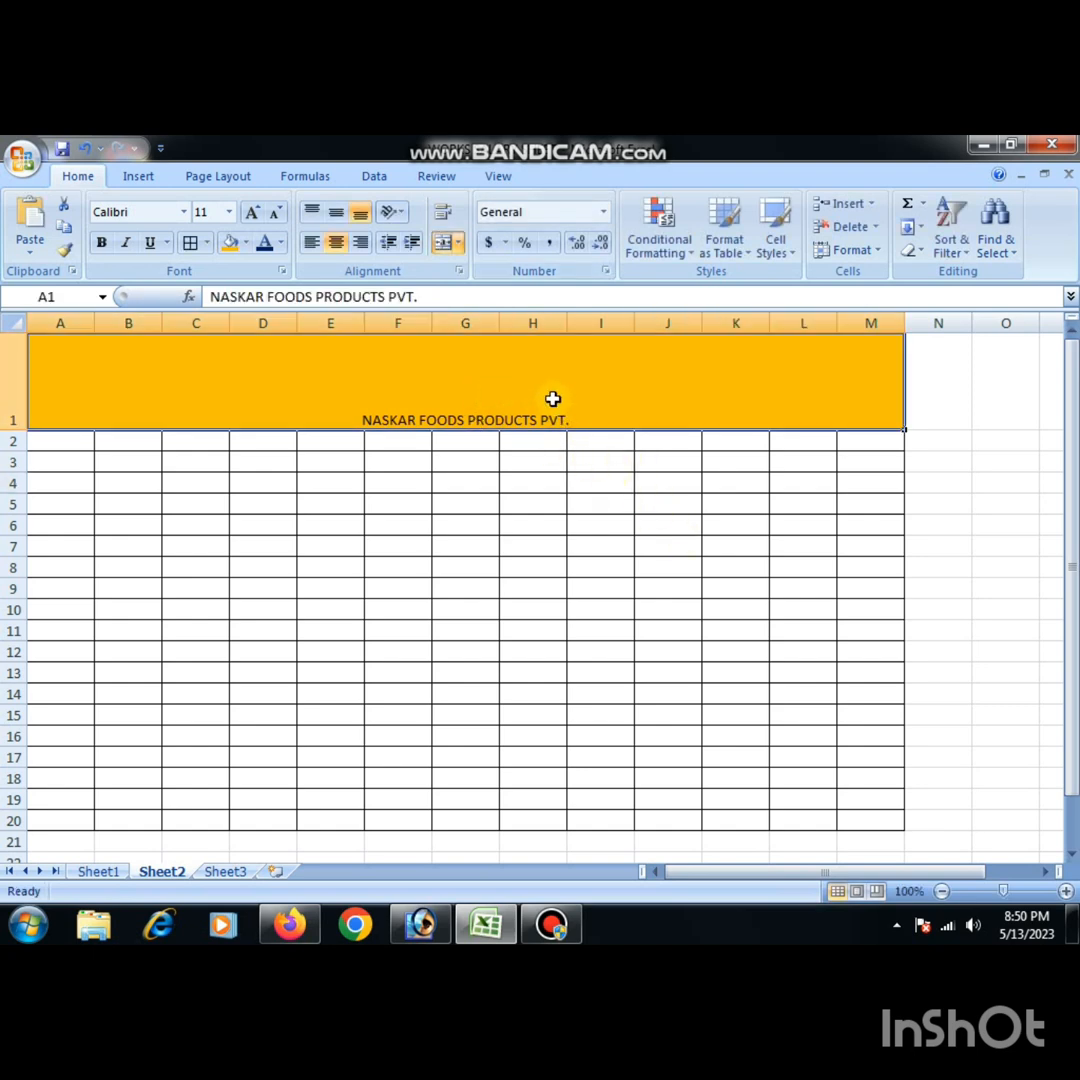
click(254, 214)
click(254, 214)
click(254, 214)
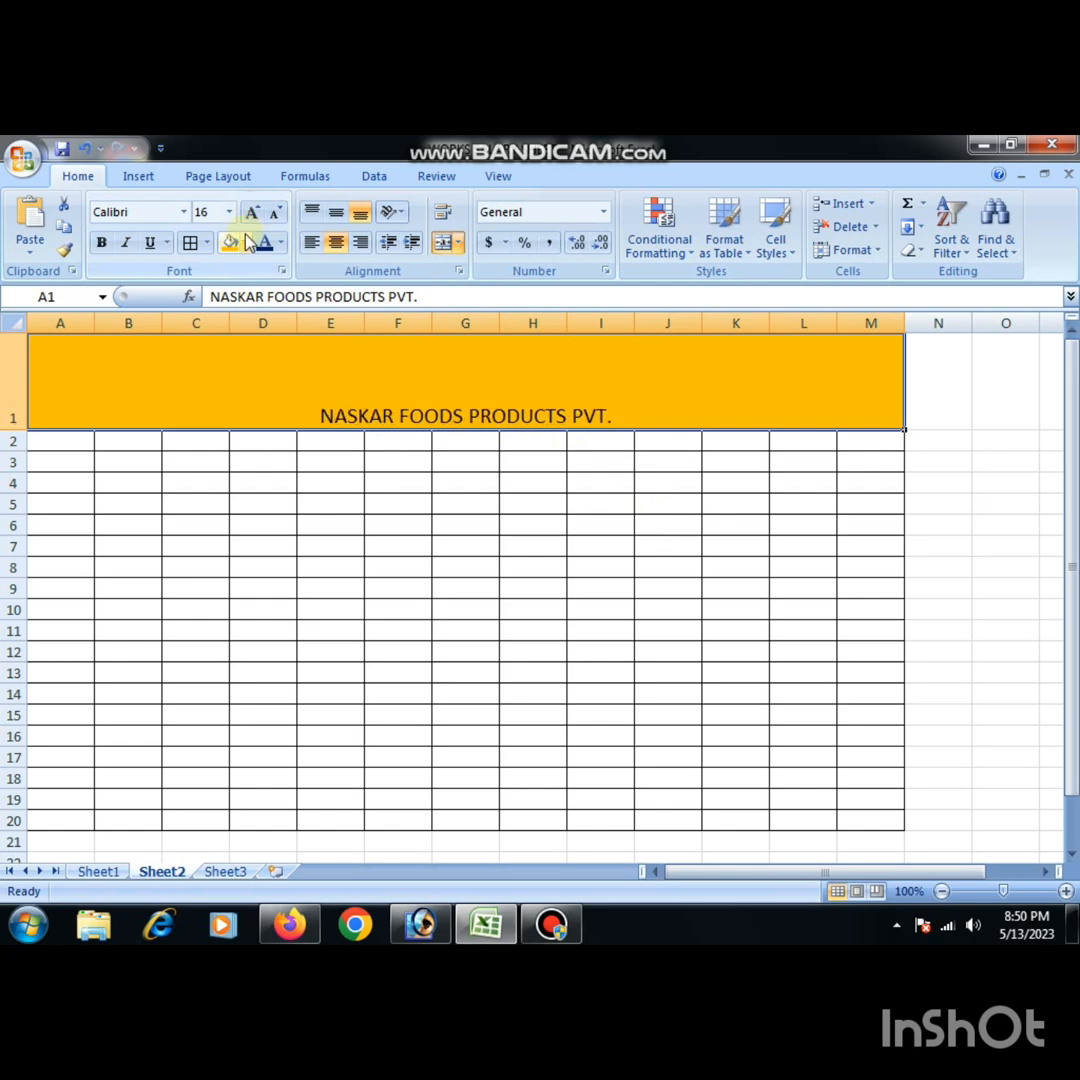
click(337, 218)
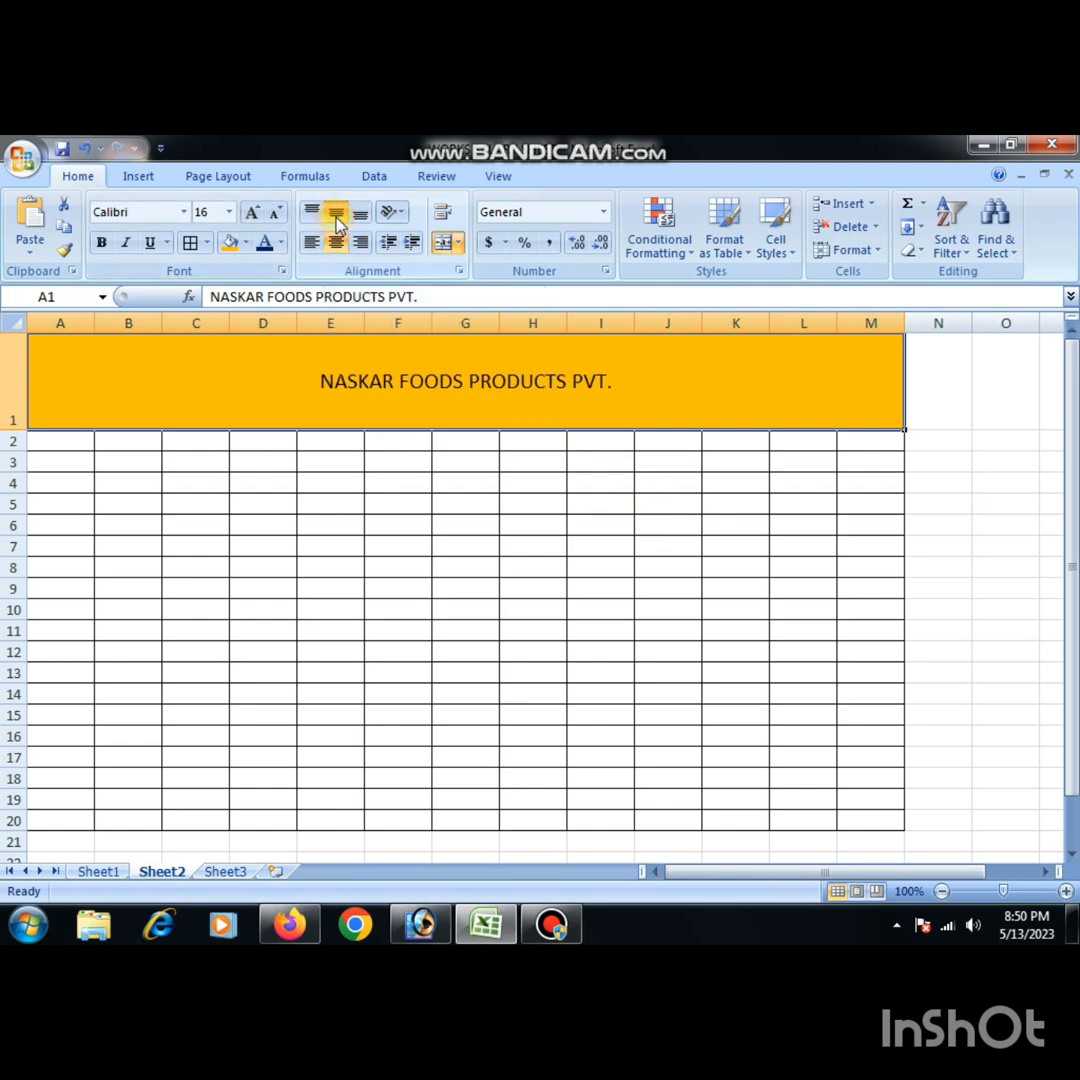
- Change the title's font to Arial Black and its size to 18
click(184, 212)
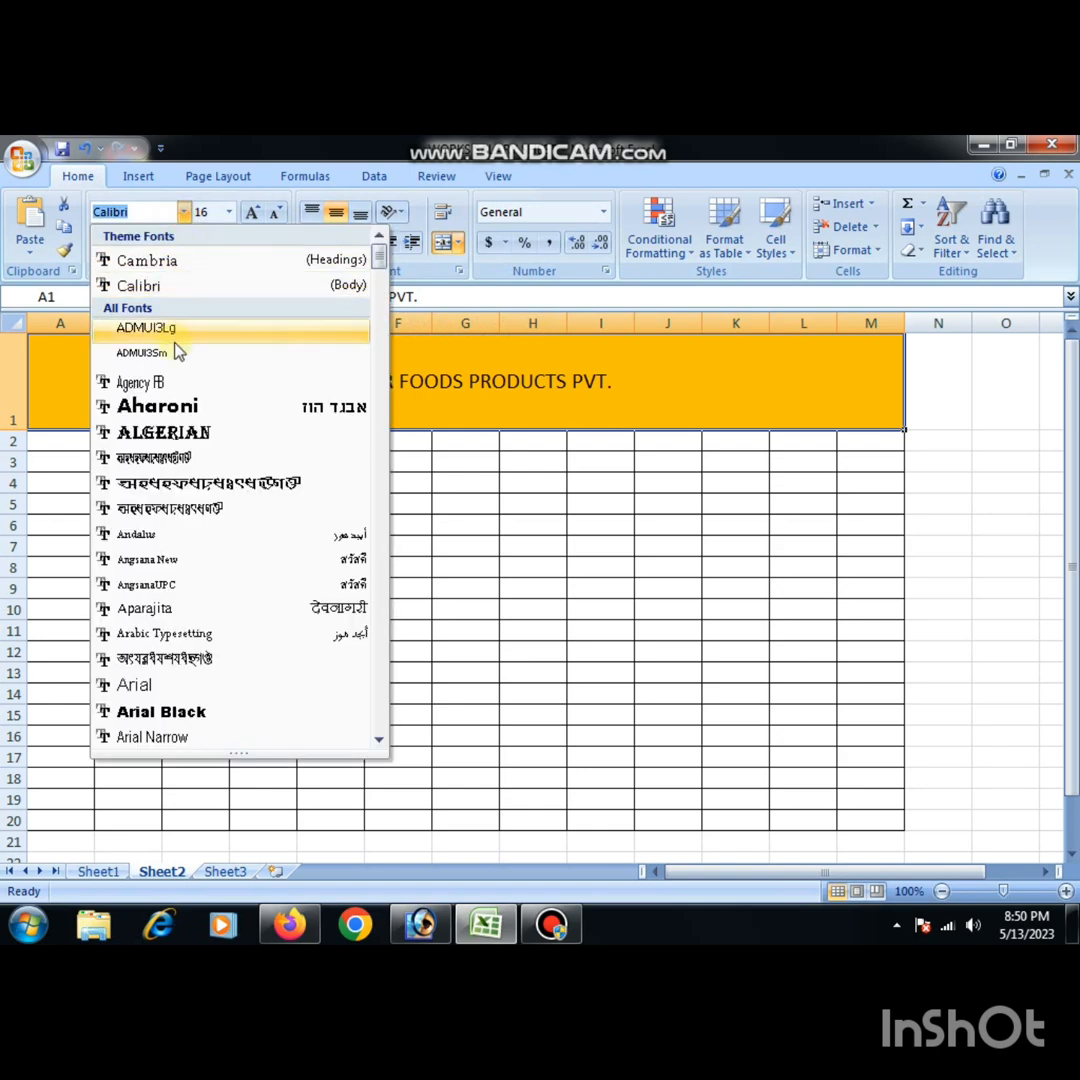
click(157, 712)
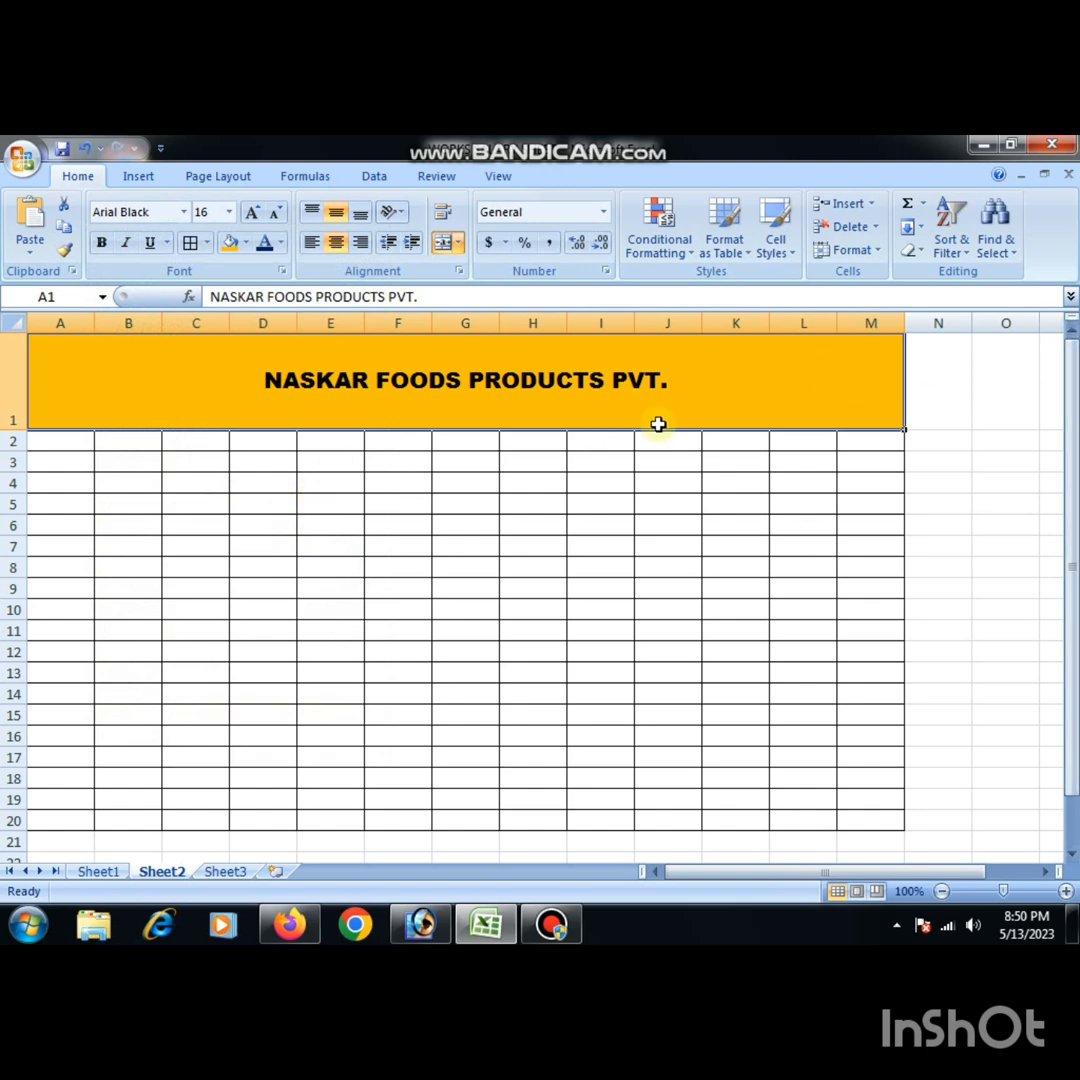
click(253, 218)
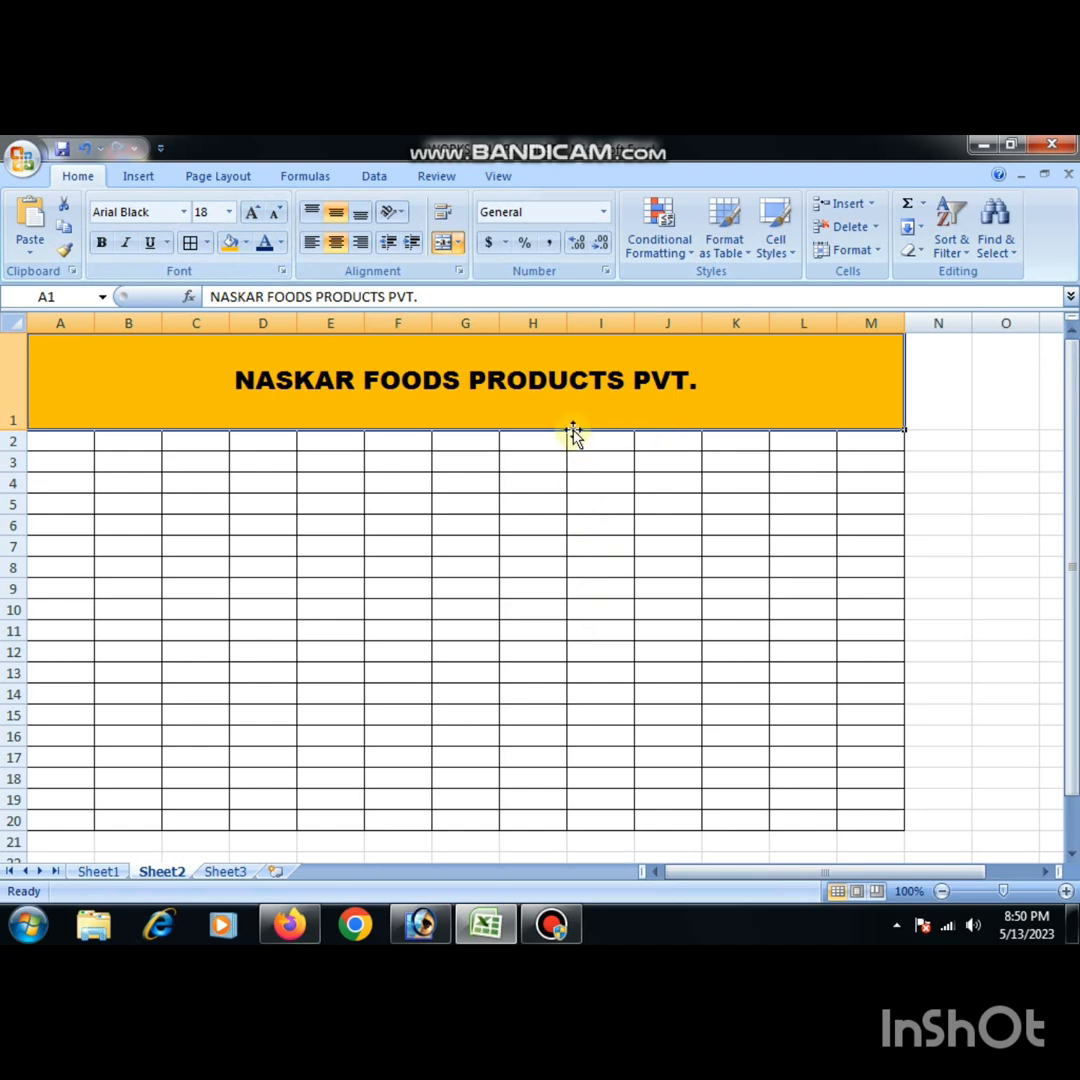
- Add a second line reading "WORK'S SALARY SHEET" below the company name in the merged title cell A1
double_click(592, 378)
click(714, 385)
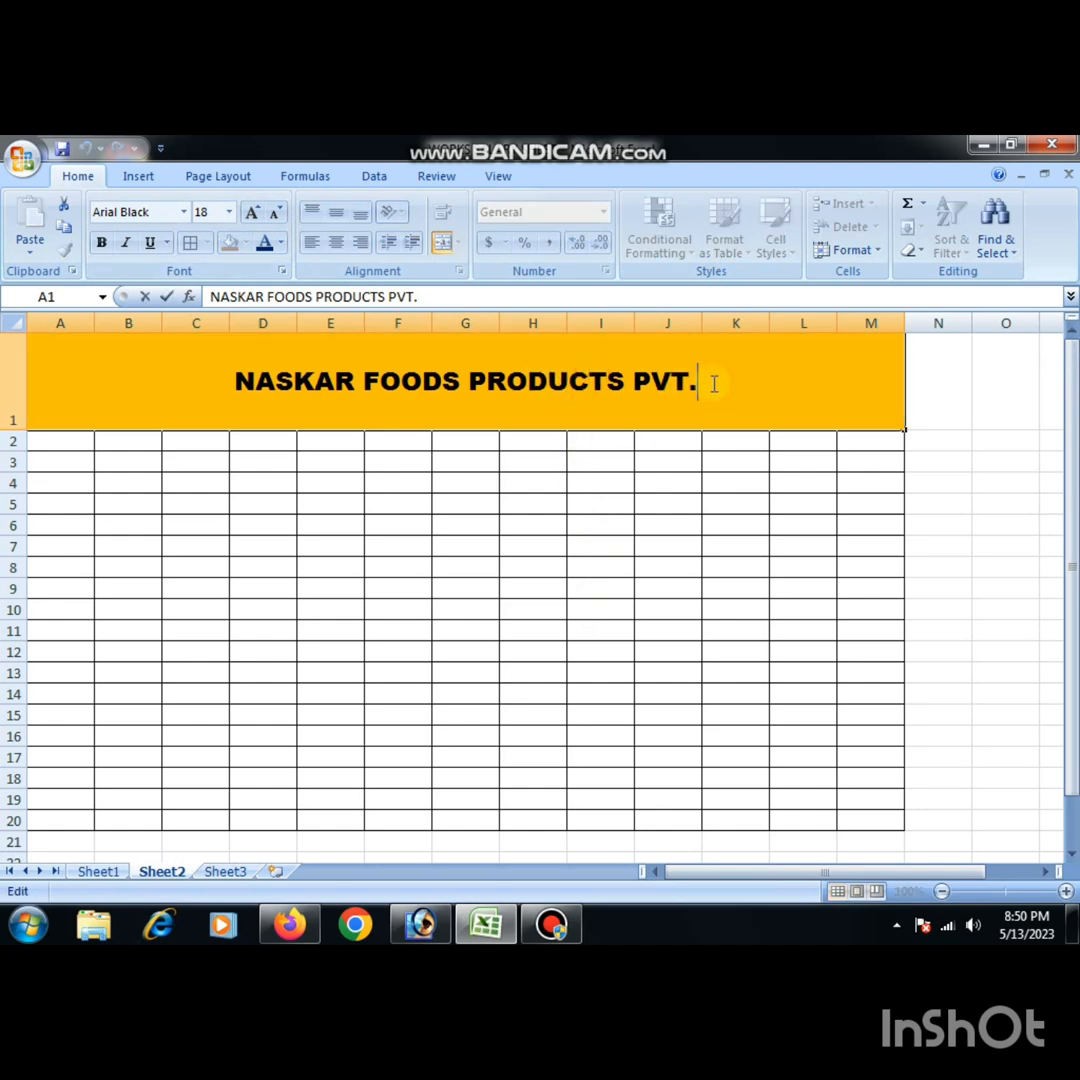
key(alt+Return)
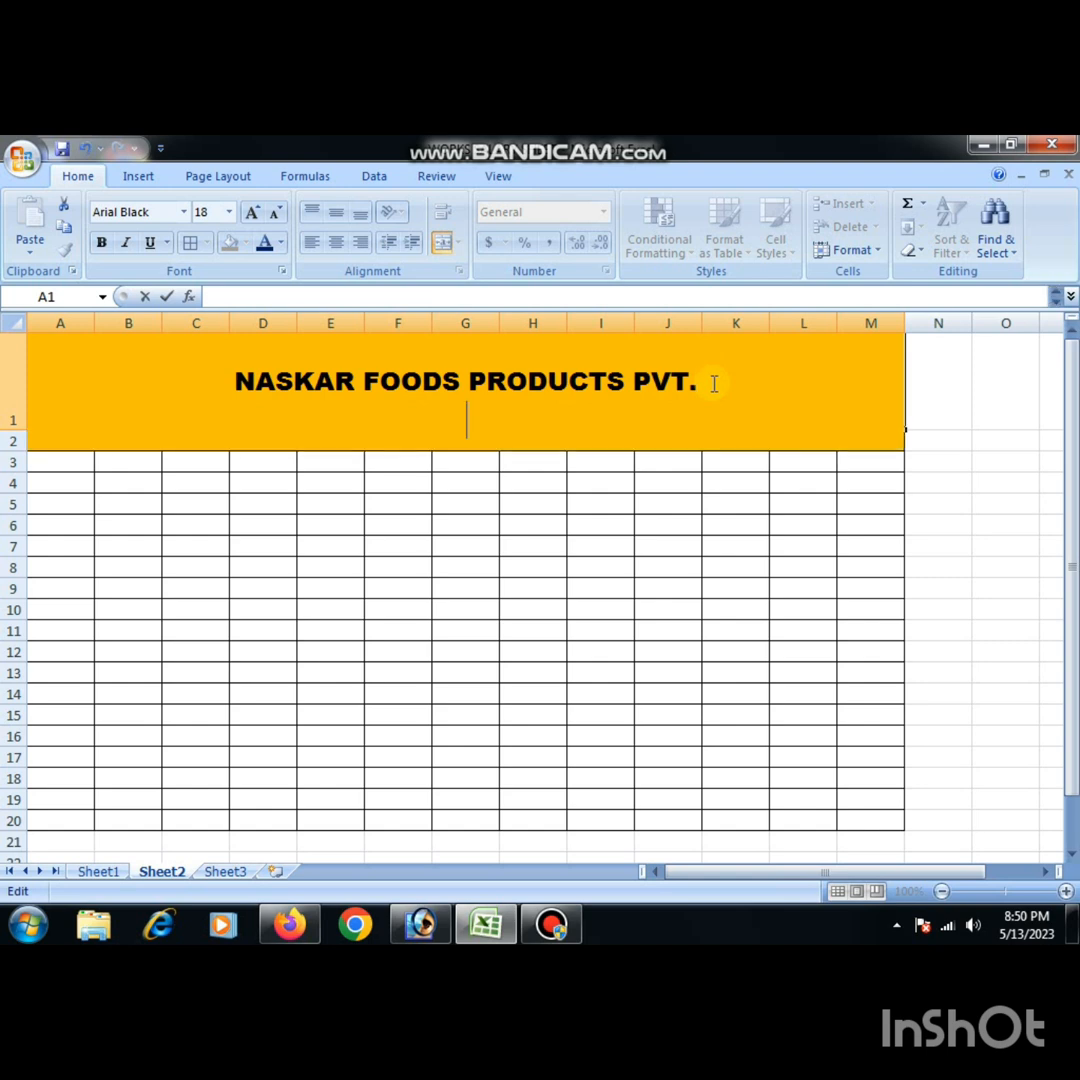
text(WORK'S)
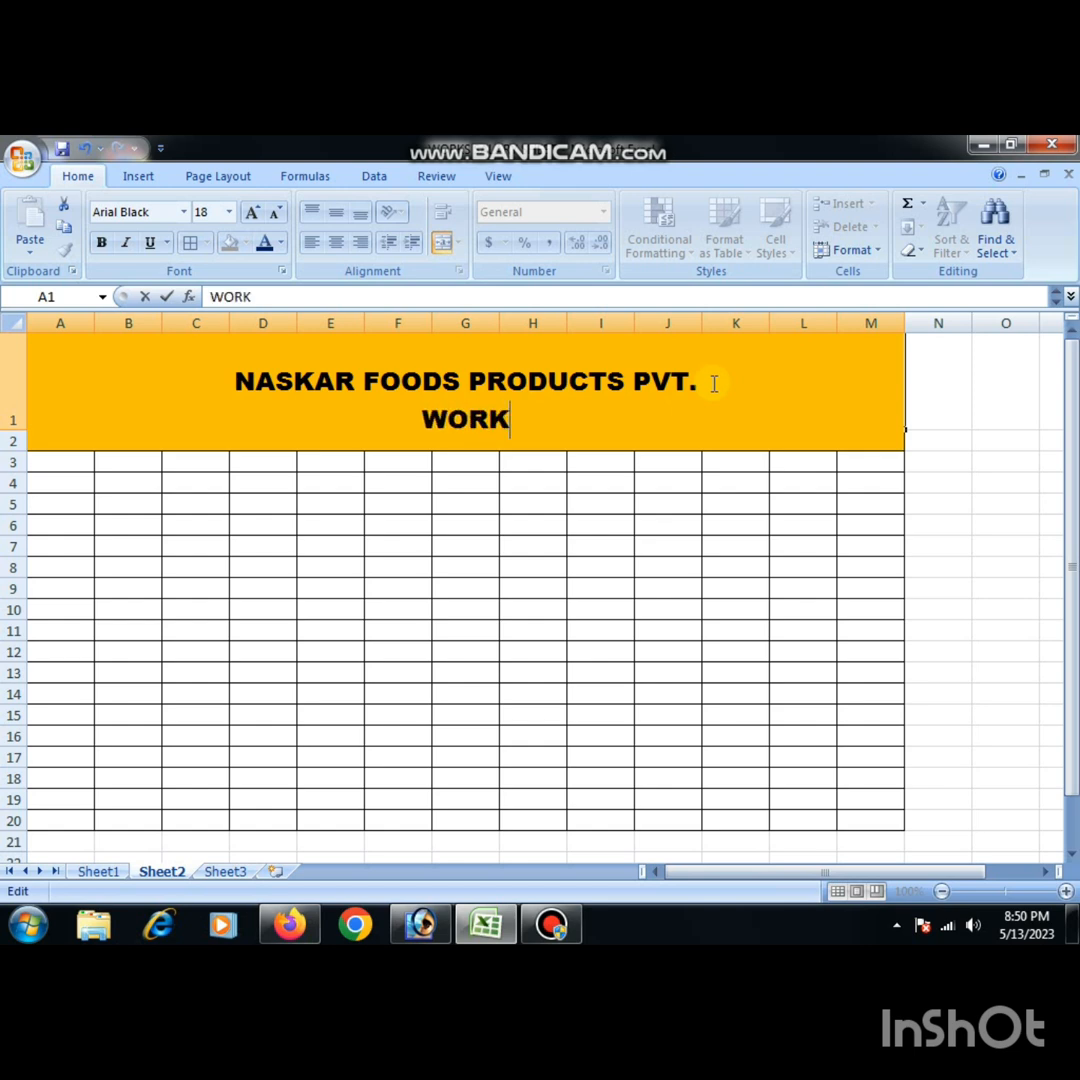
key(BackSpace)
text('S S)
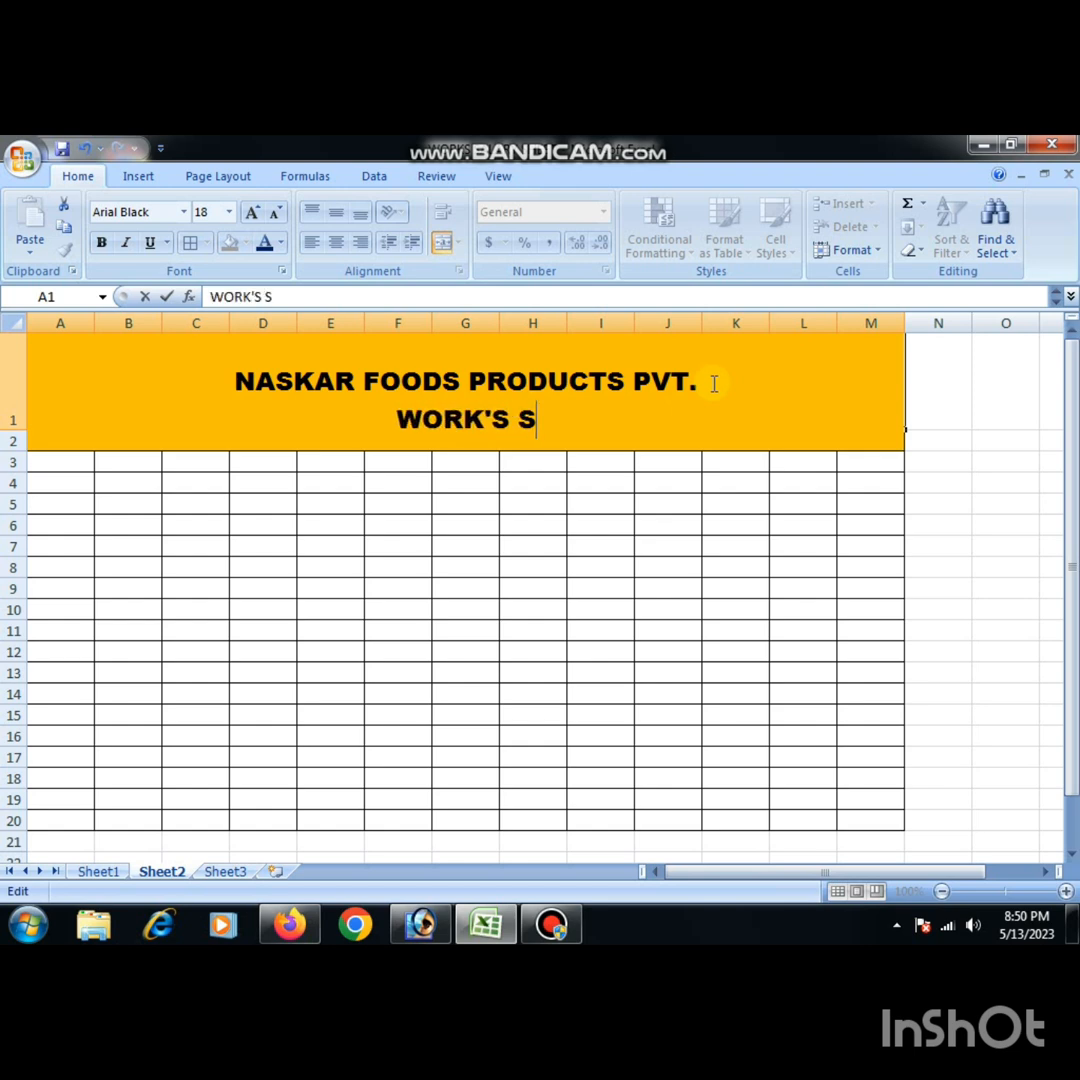
text(ALARY S)
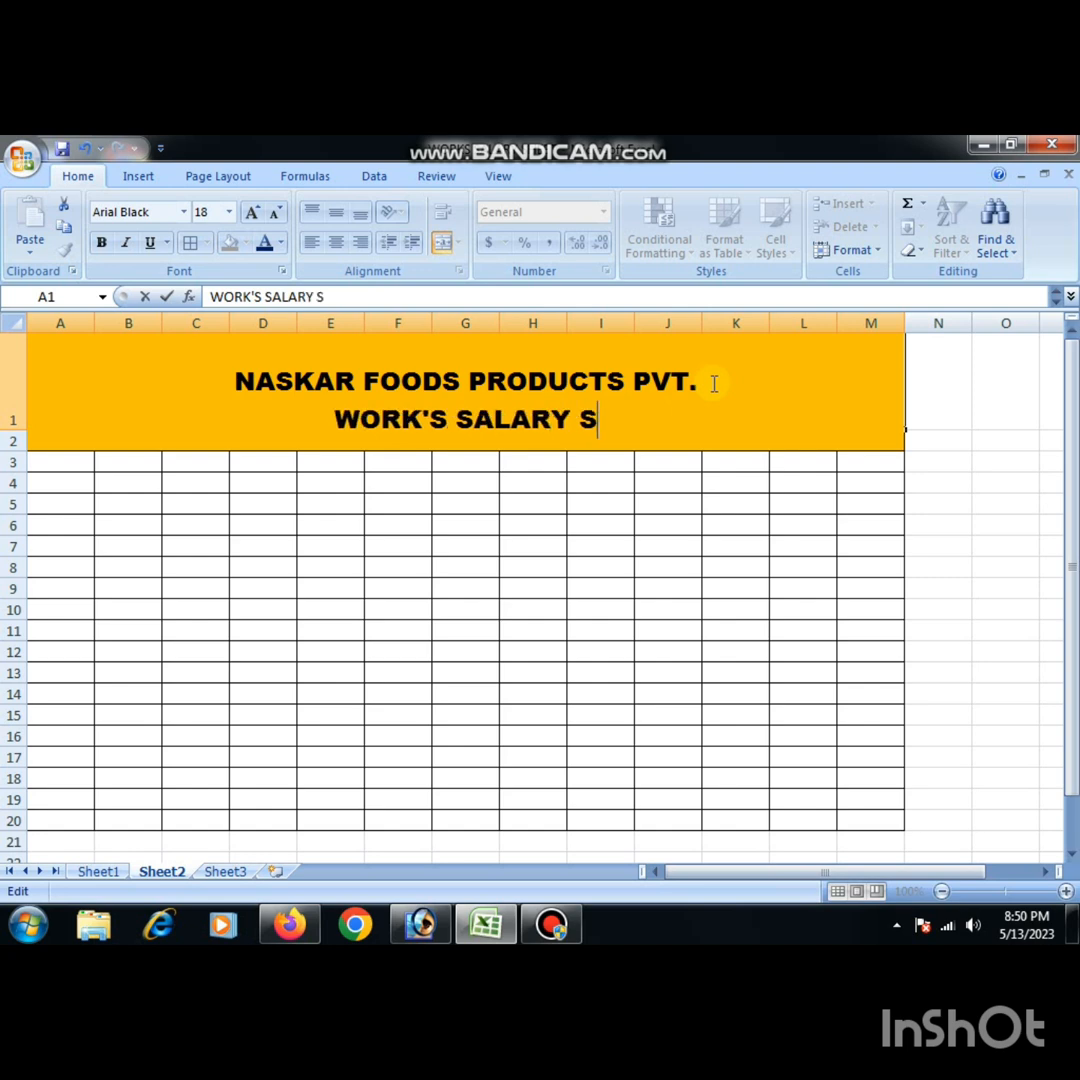
text(HEET)
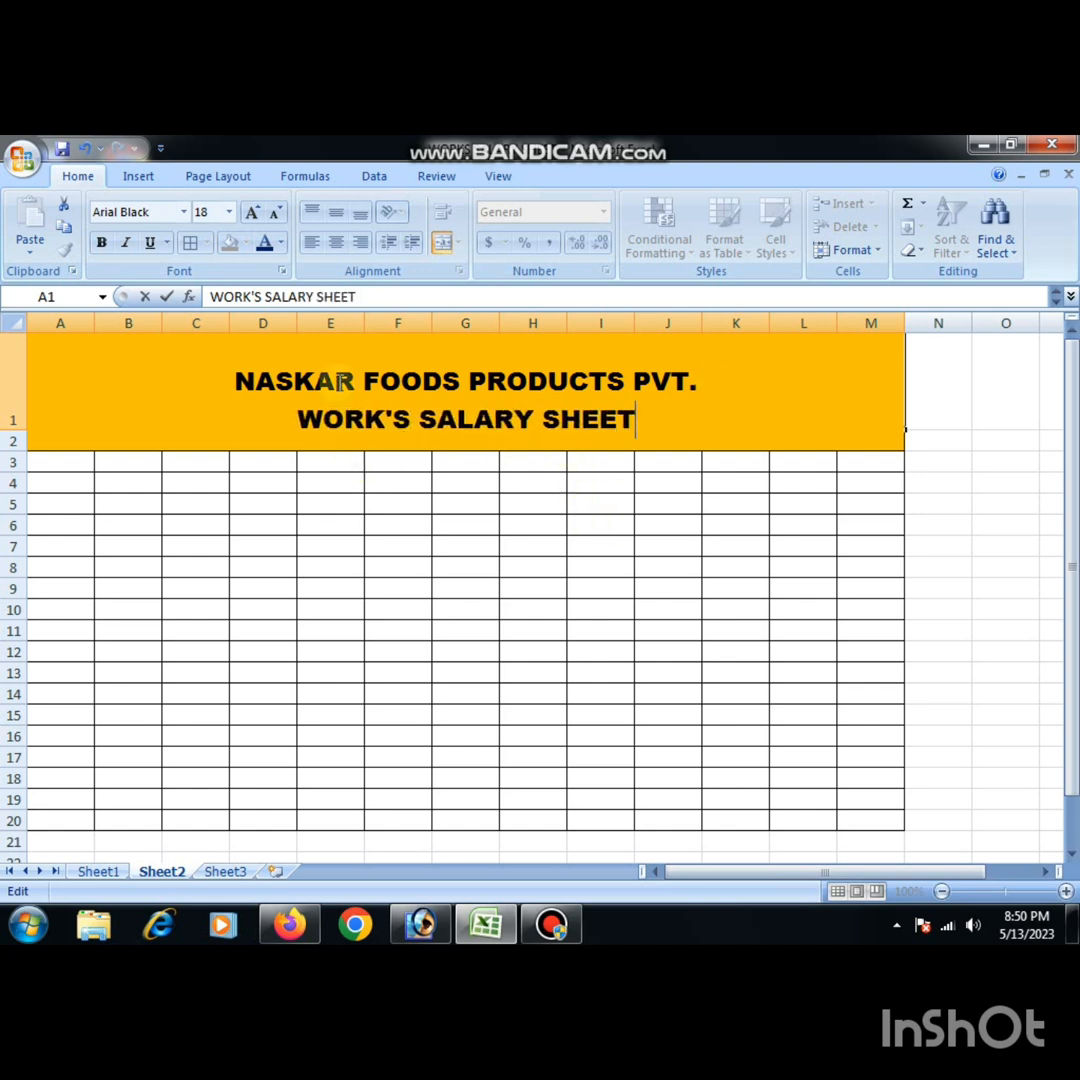
- Enlarge the company name line in A1 to size 22 and color it standard red
drag(232, 380, 745, 392)
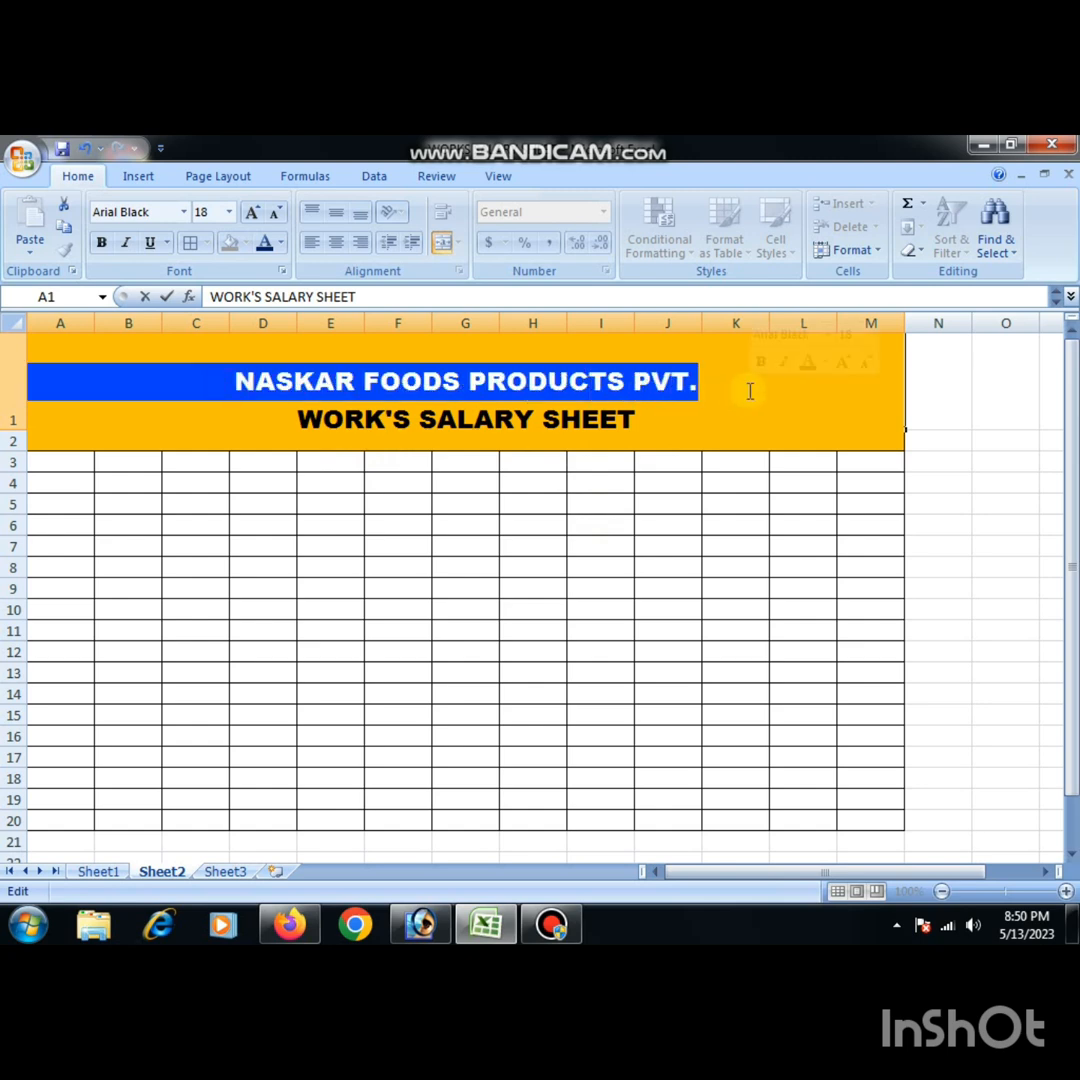
click(252, 212)
click(252, 212)
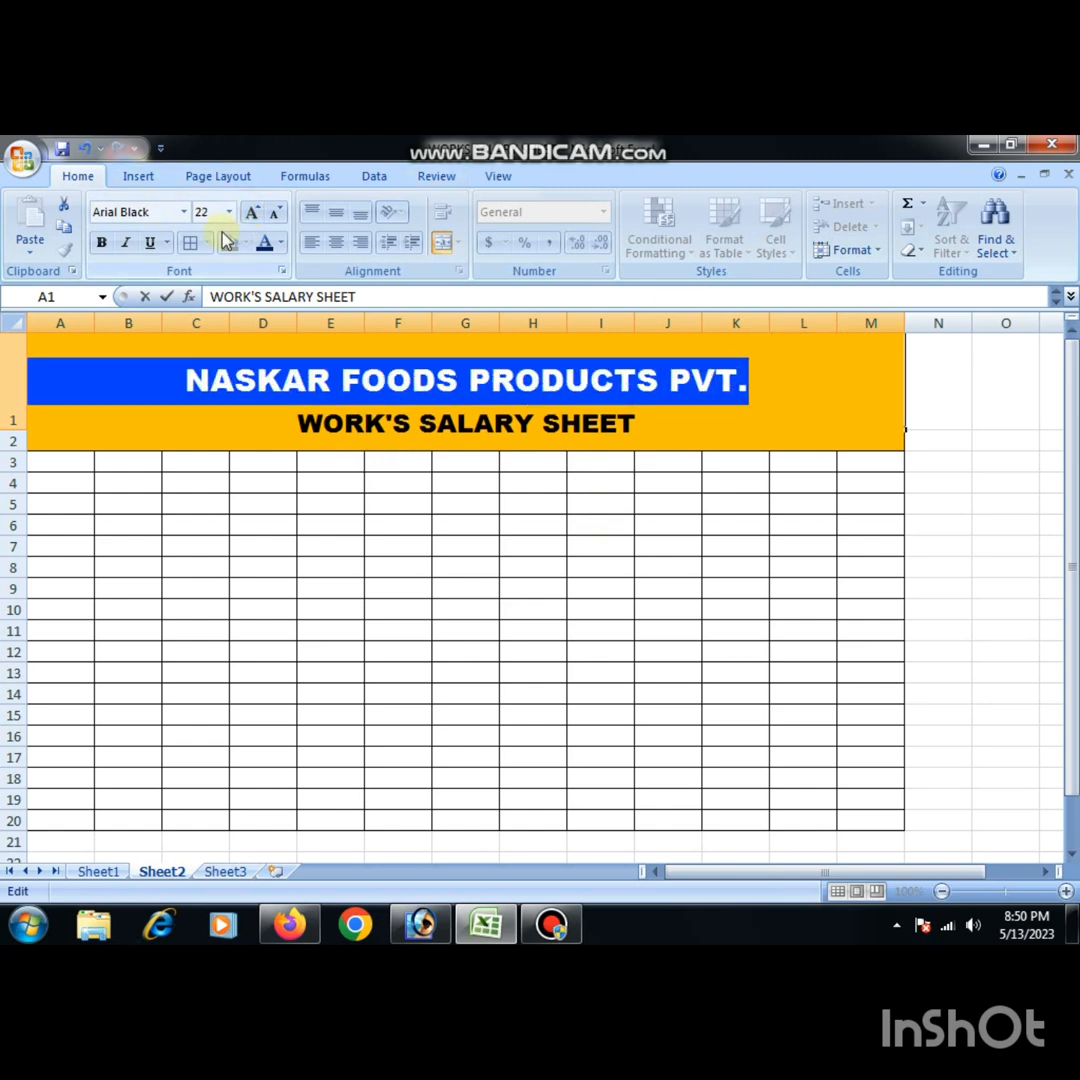
click(281, 243)
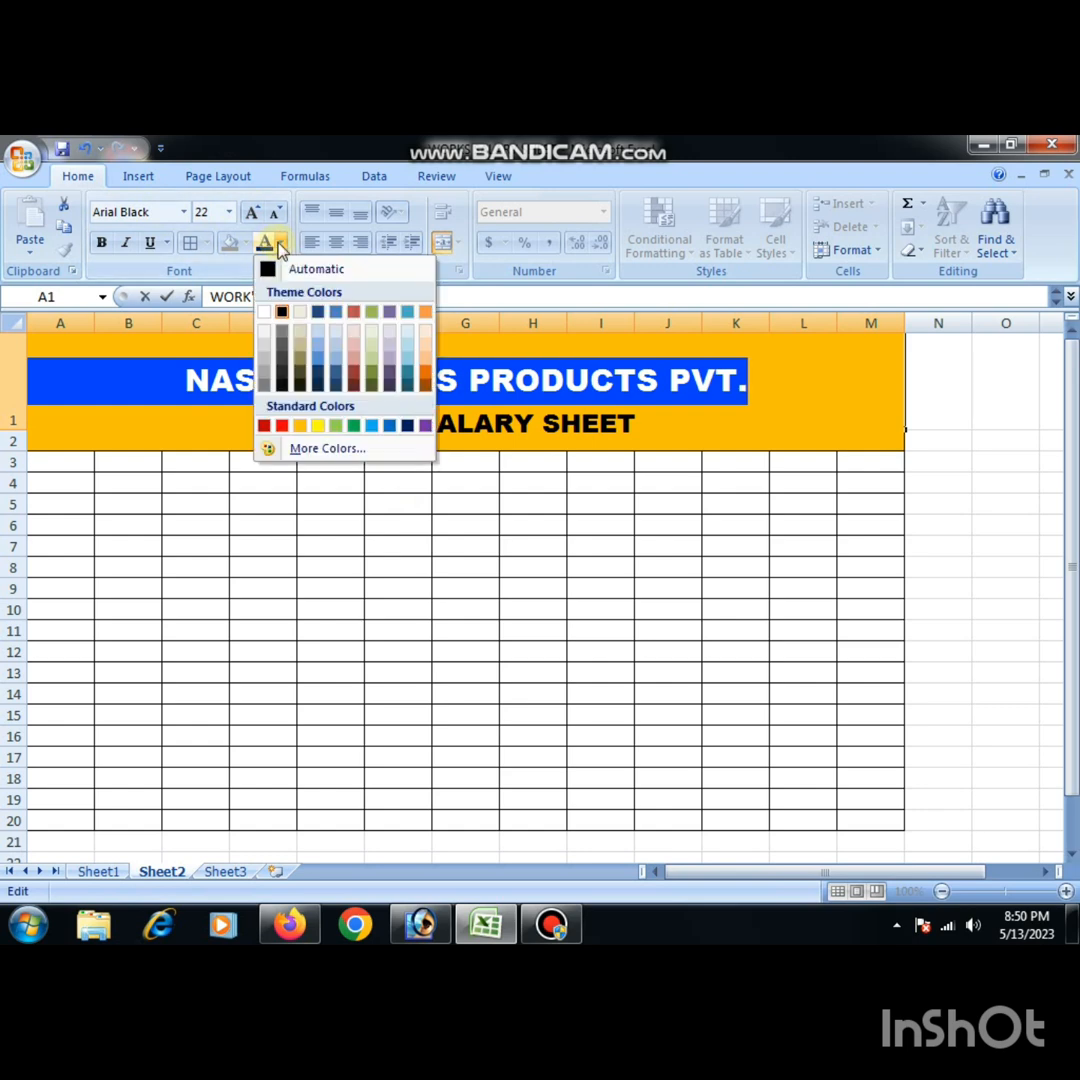
click(281, 426)
click(410, 423)
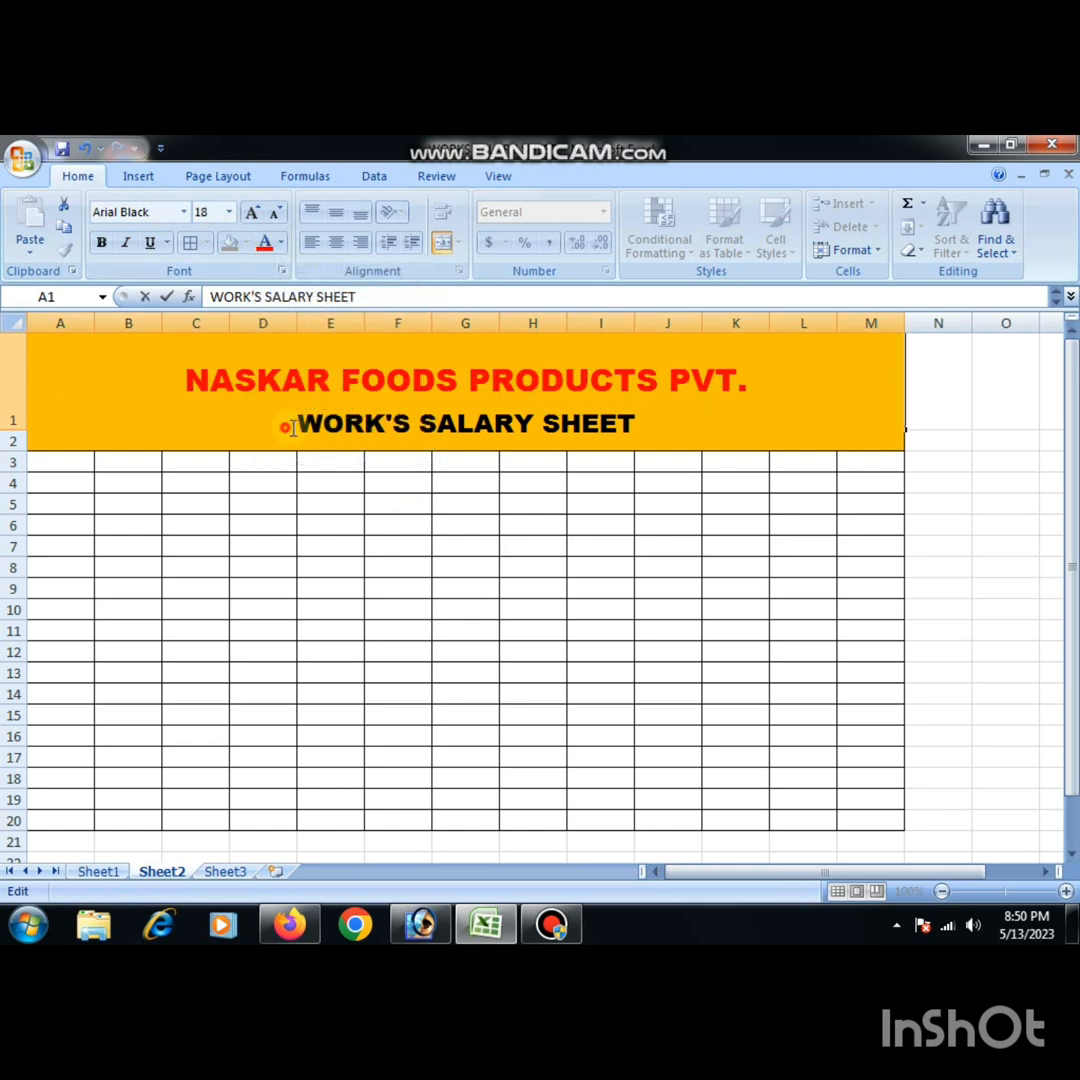
- Color the "WORK'S SALARY SHEET" line in A1 standard light blue and finish editing the cell
drag(285, 427, 750, 434)
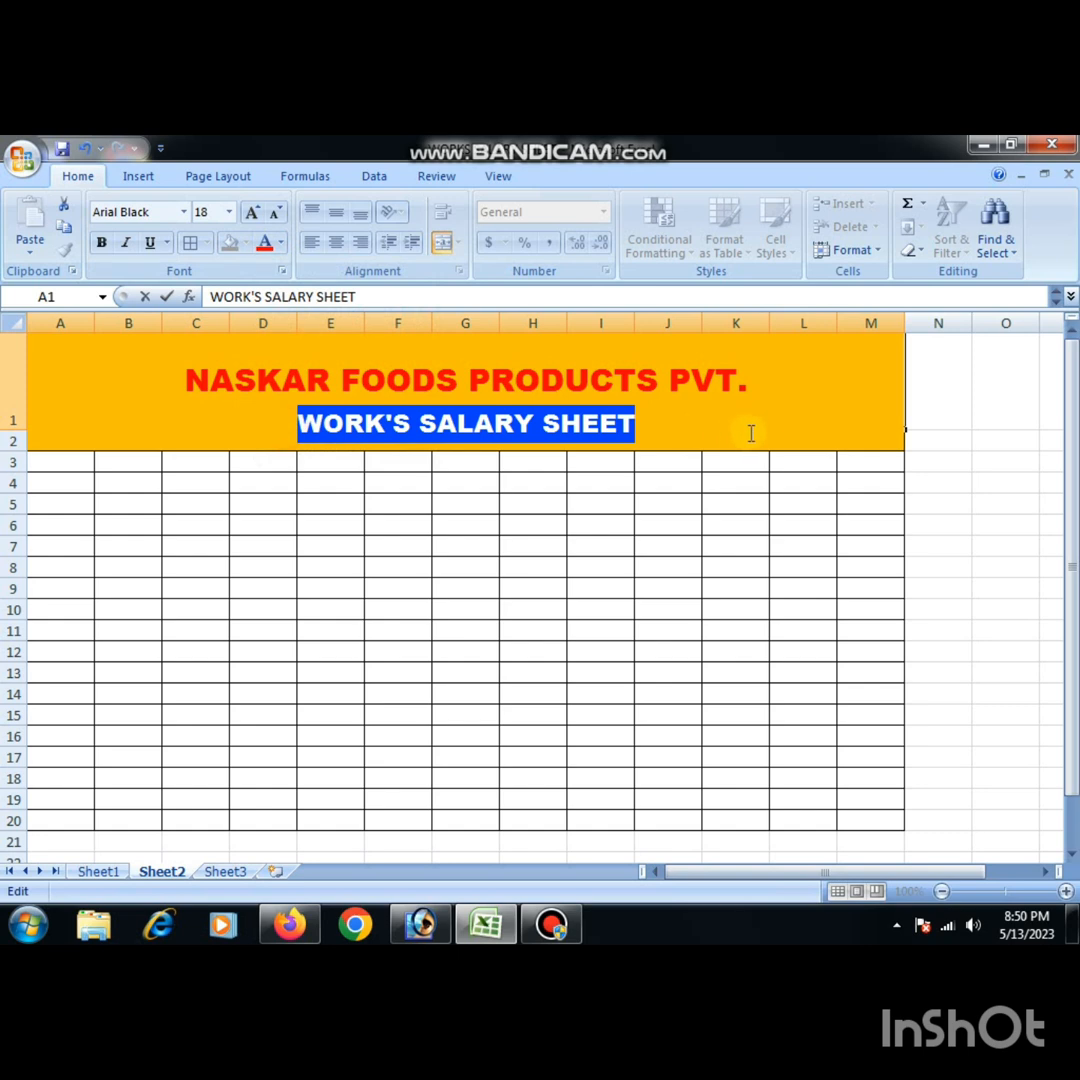
click(281, 245)
click(372, 430)
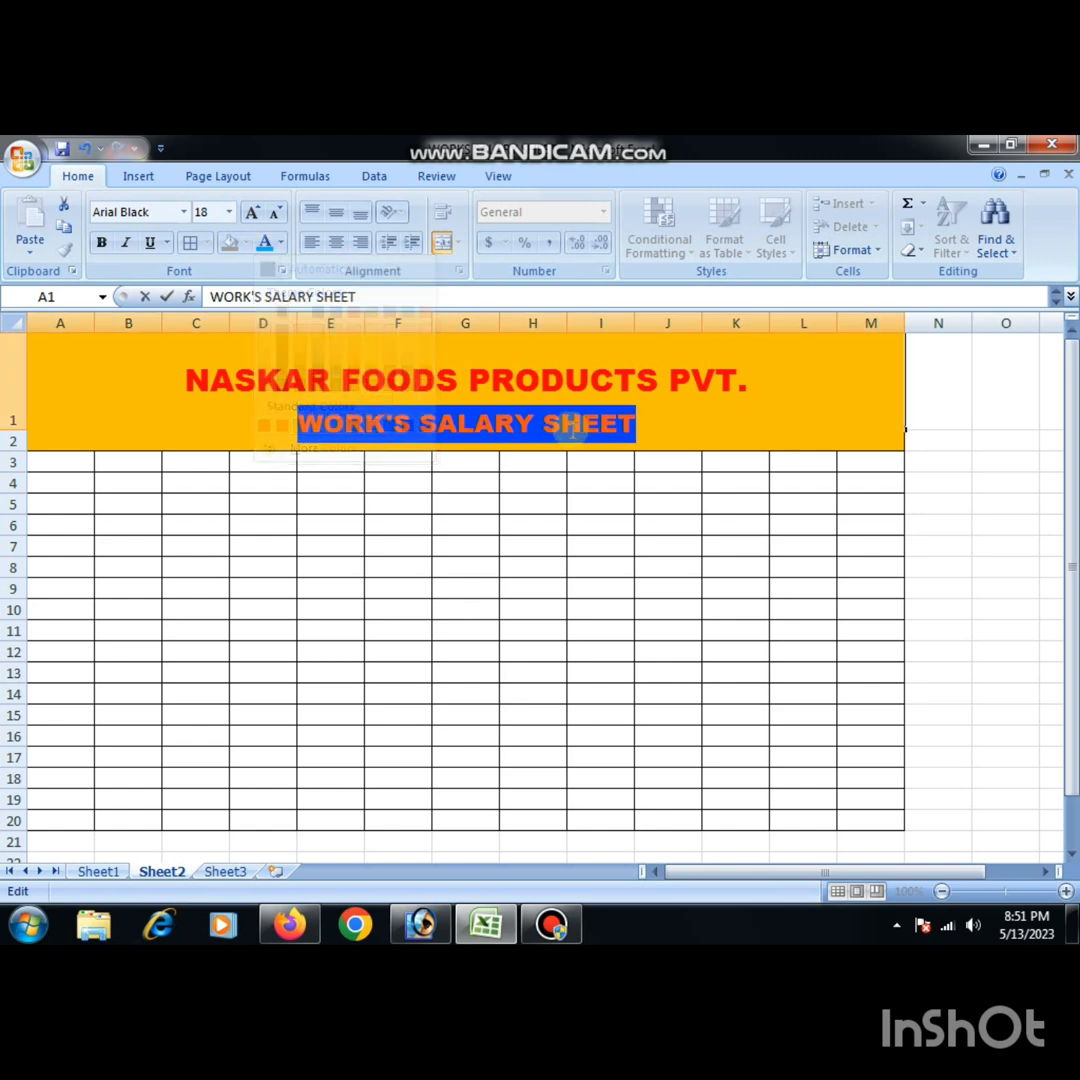
click(330, 548)
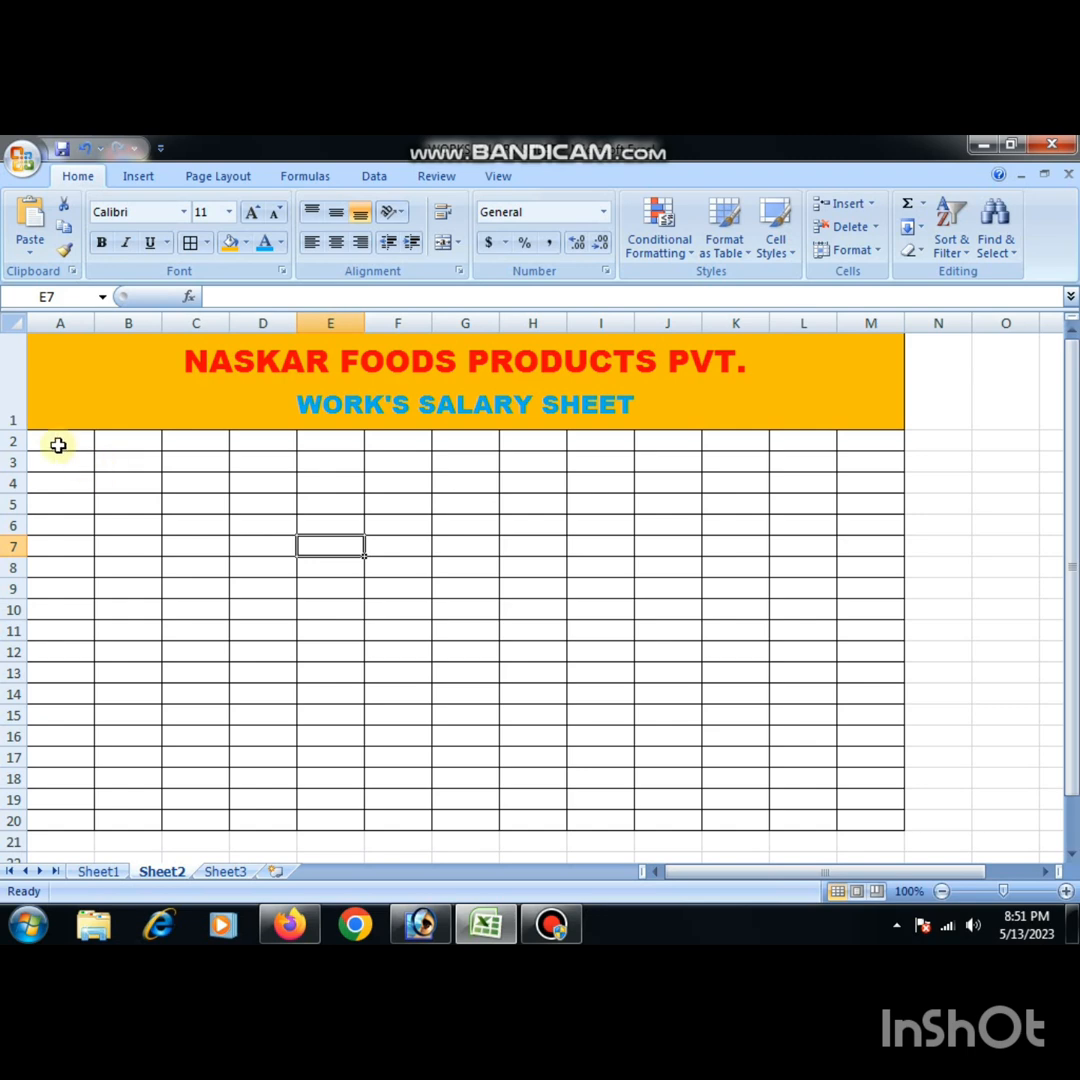
- Fill the header row A2:M2 with the darkest black shade of the theme colors
drag(60, 440, 849, 437)
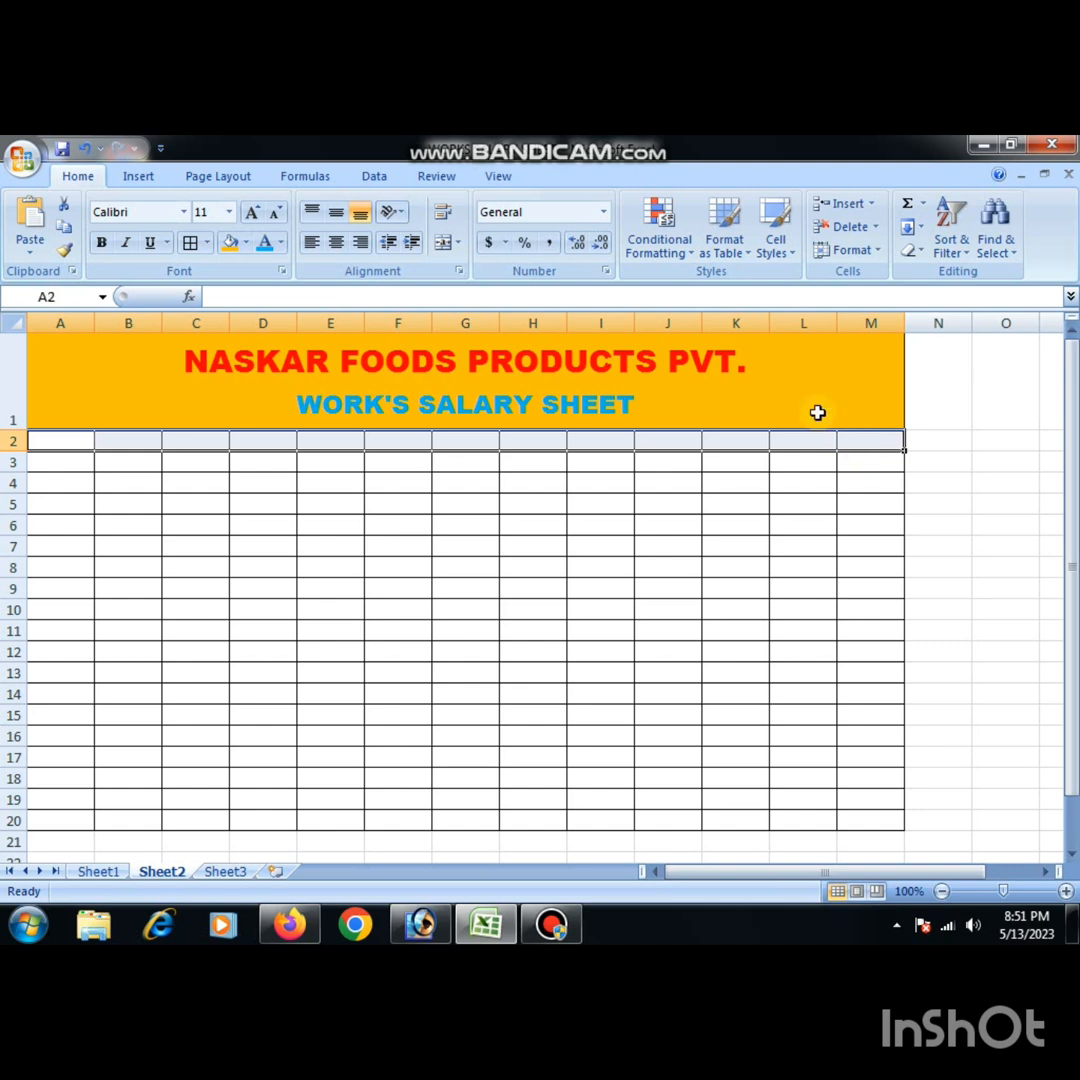
click(247, 243)
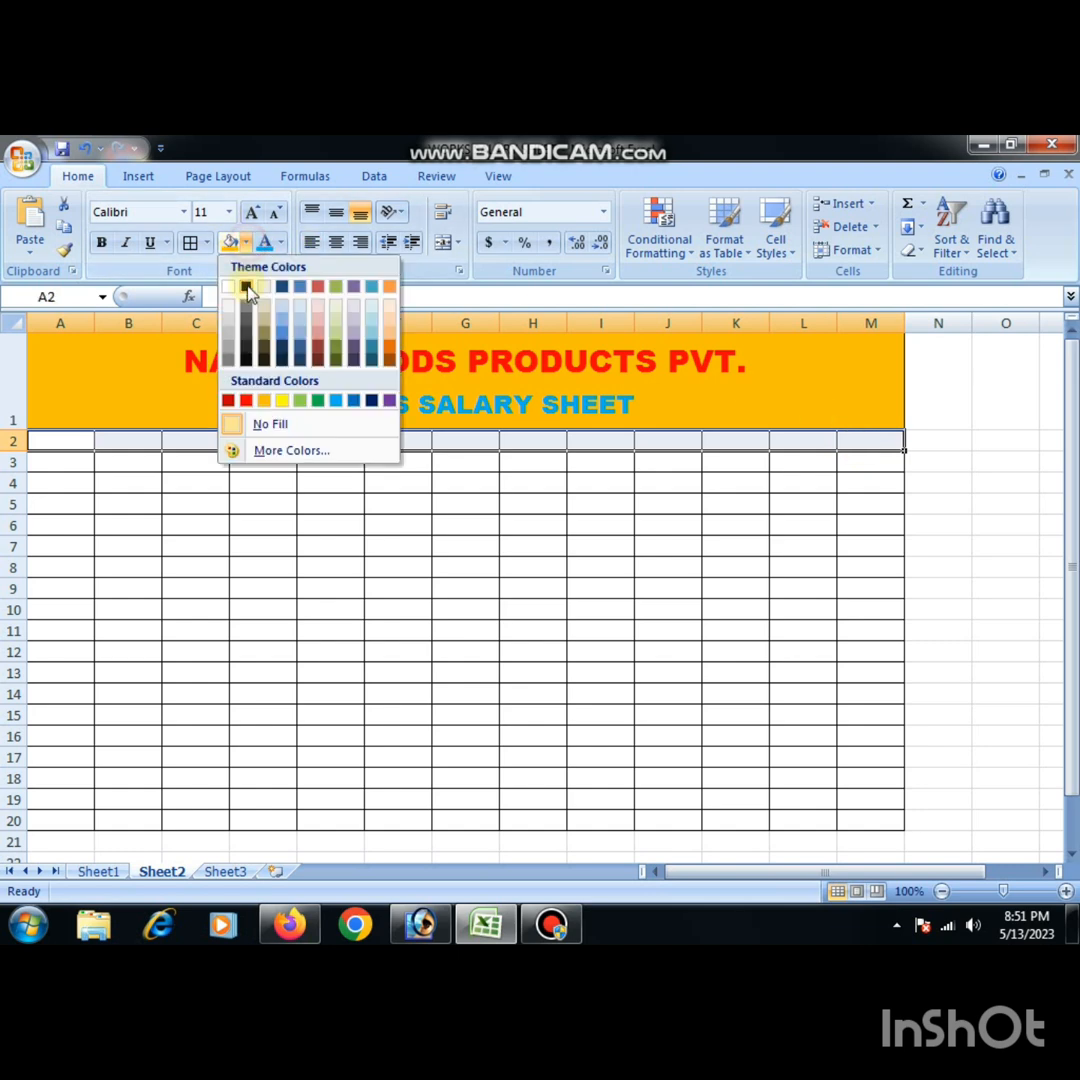
click(246, 360)
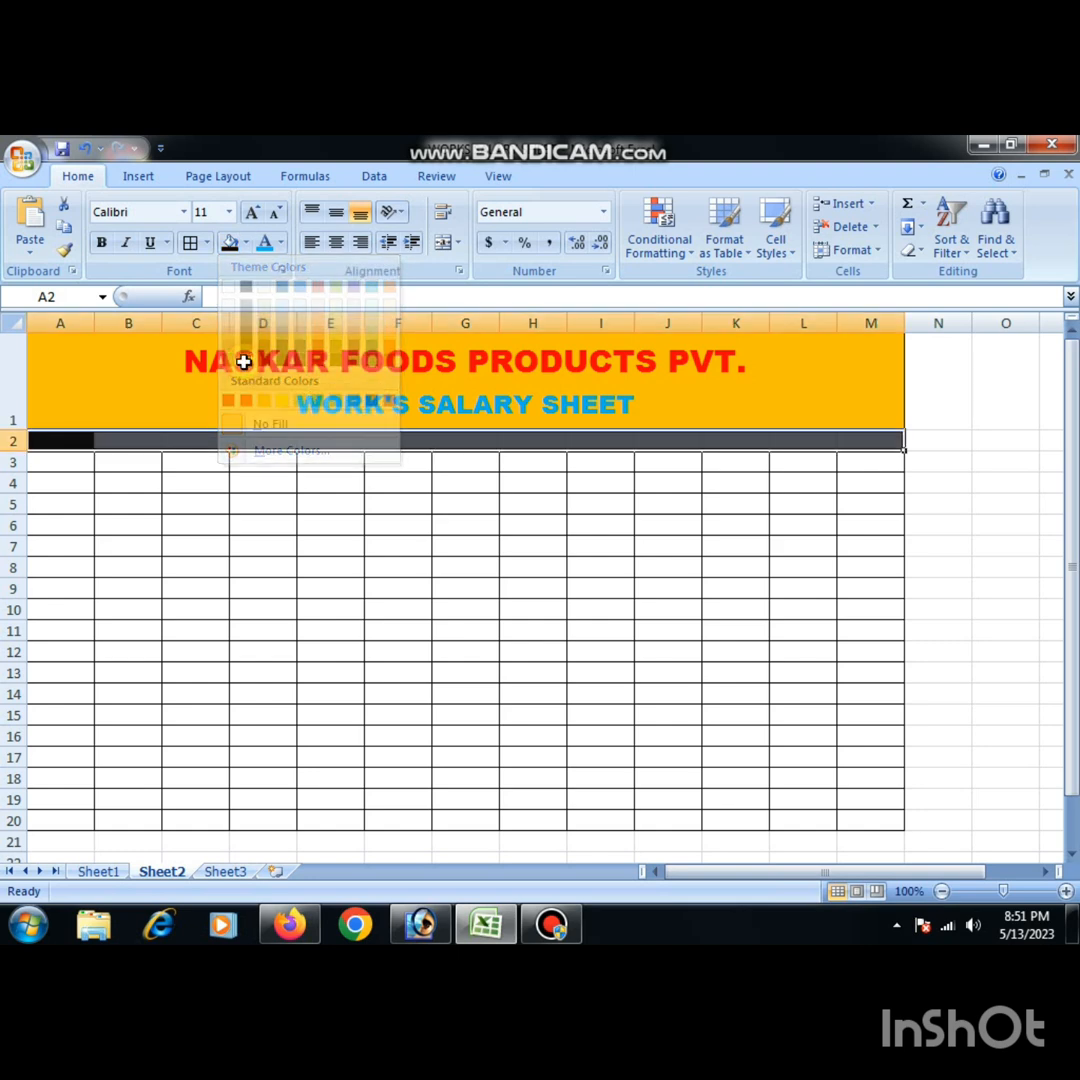
click(330, 504)
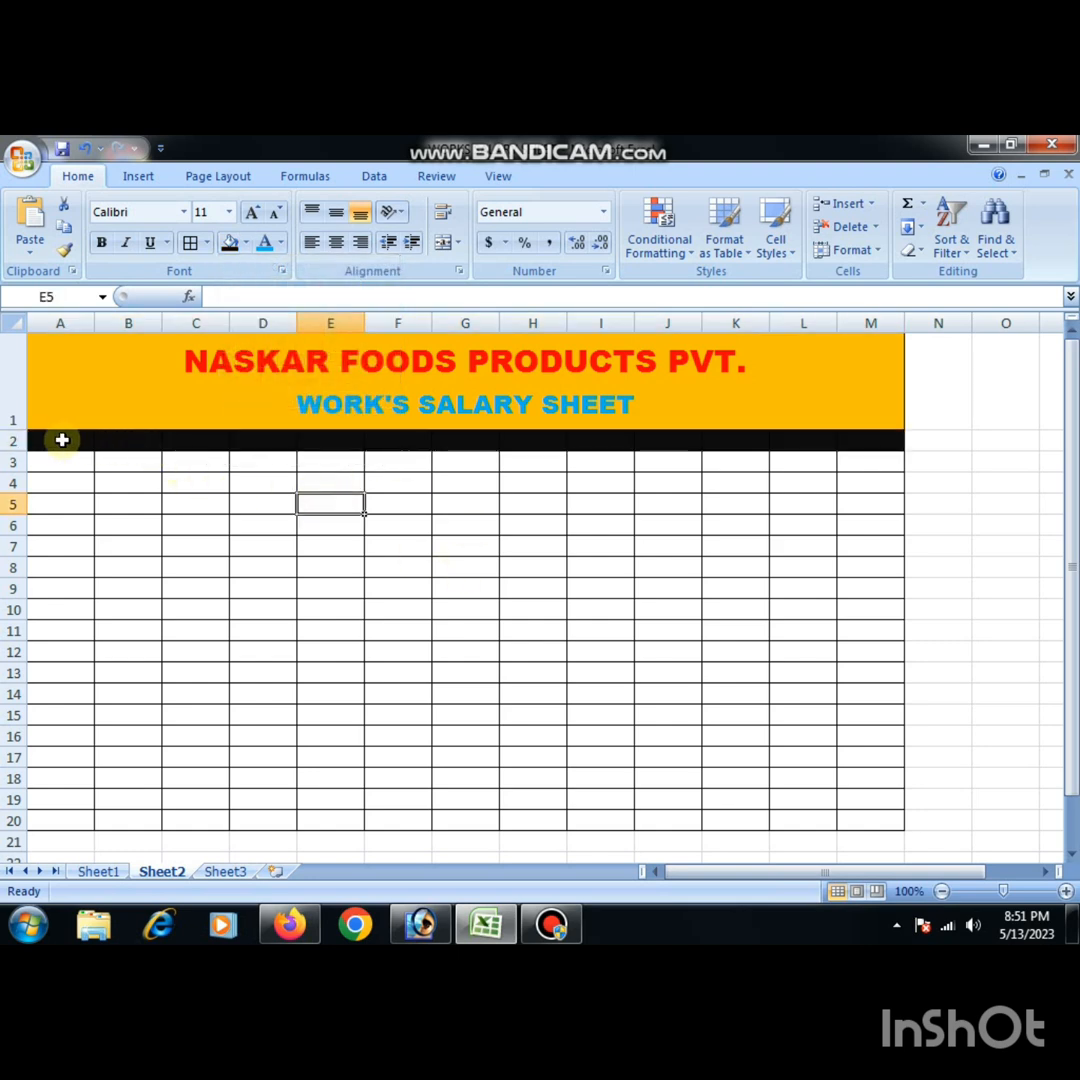
- Fill A3:A20 with a medium theme blue and B3:B20 with a light theme blue
click(61, 440)
drag(60, 462, 66, 821)
click(246, 244)
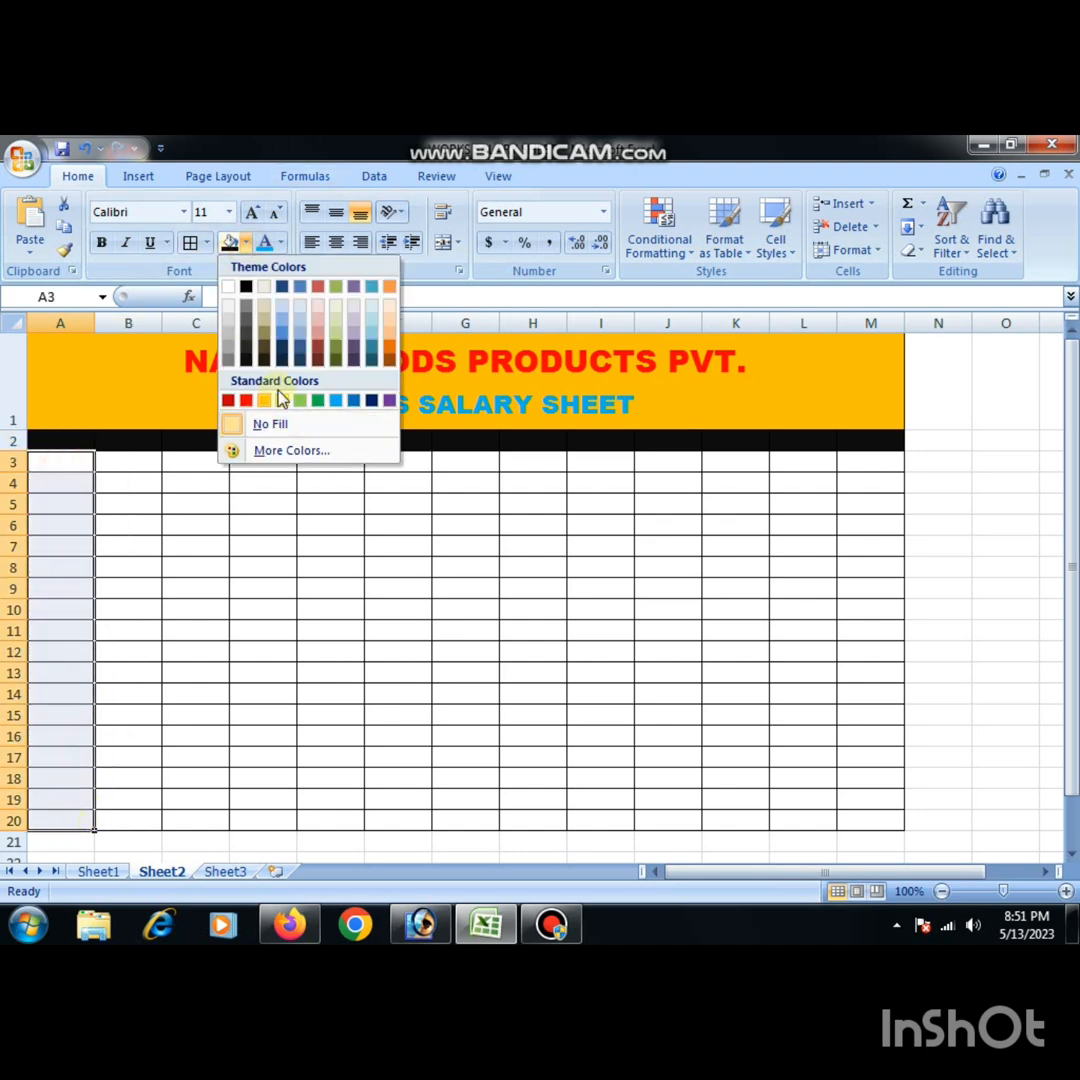
click(286, 336)
drag(125, 470, 159, 822)
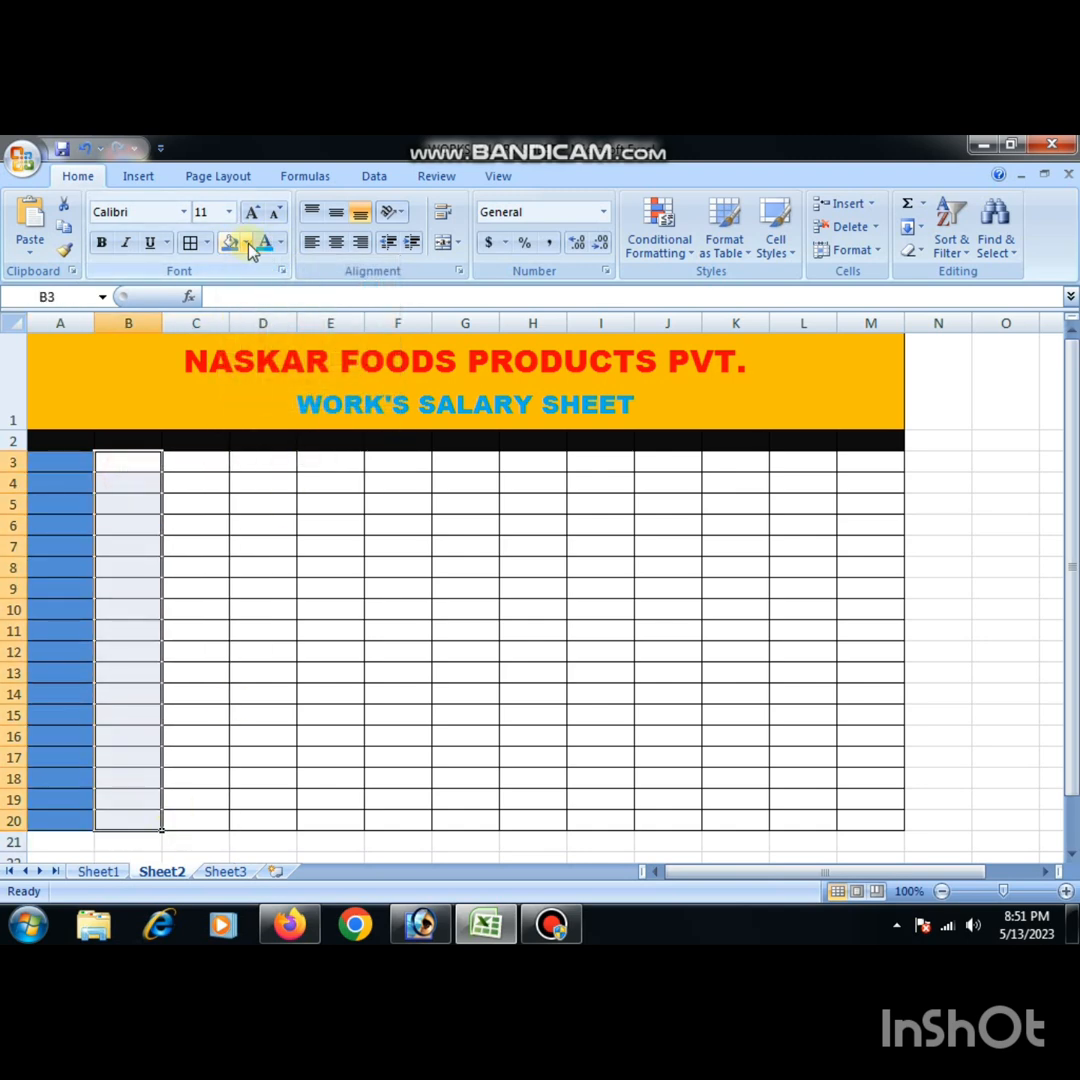
click(246, 243)
click(215, 533)
- Fill C3:C20 with standard light blue and D3:D20 with a muted medium-light theme blue
drag(196, 462, 220, 815)
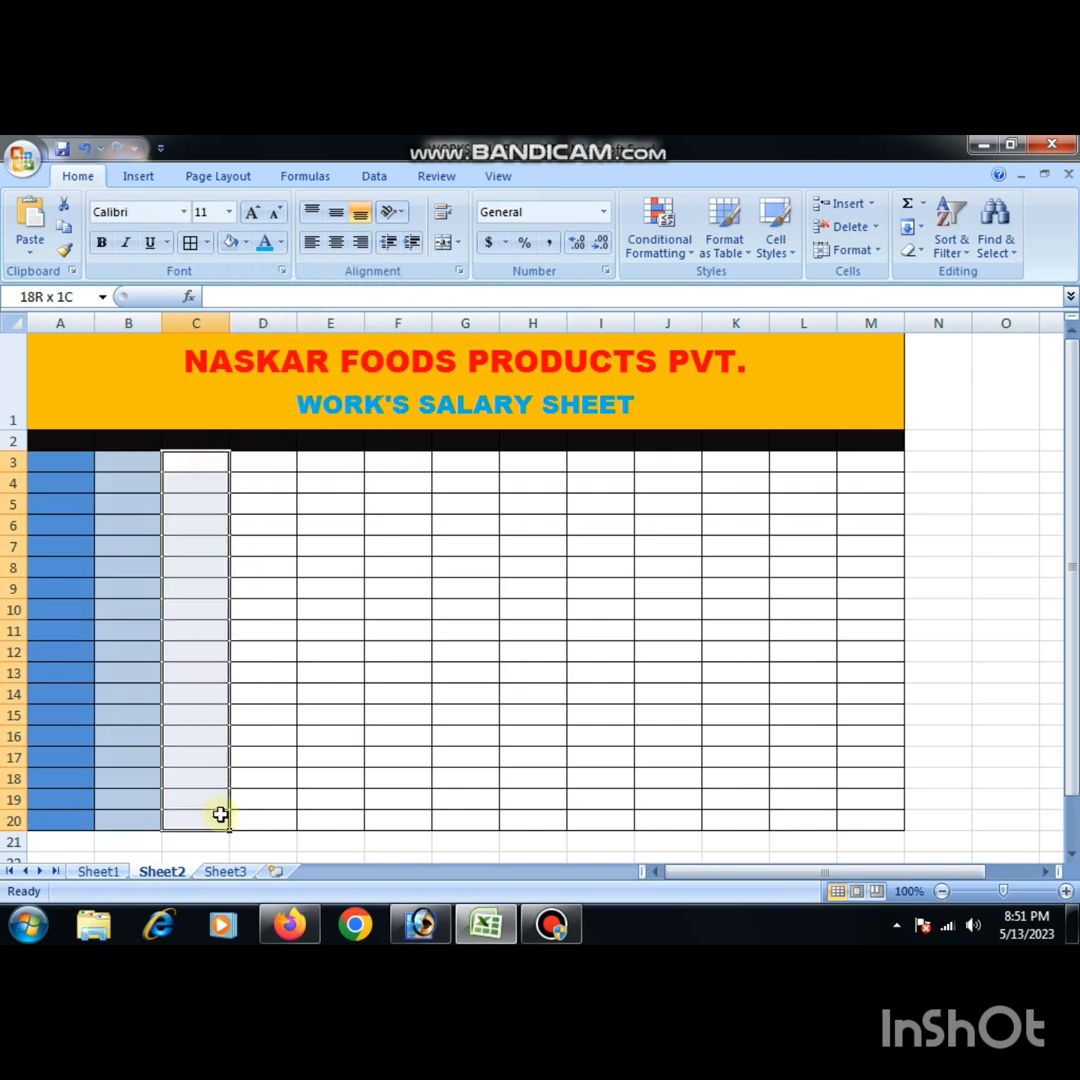
click(246, 242)
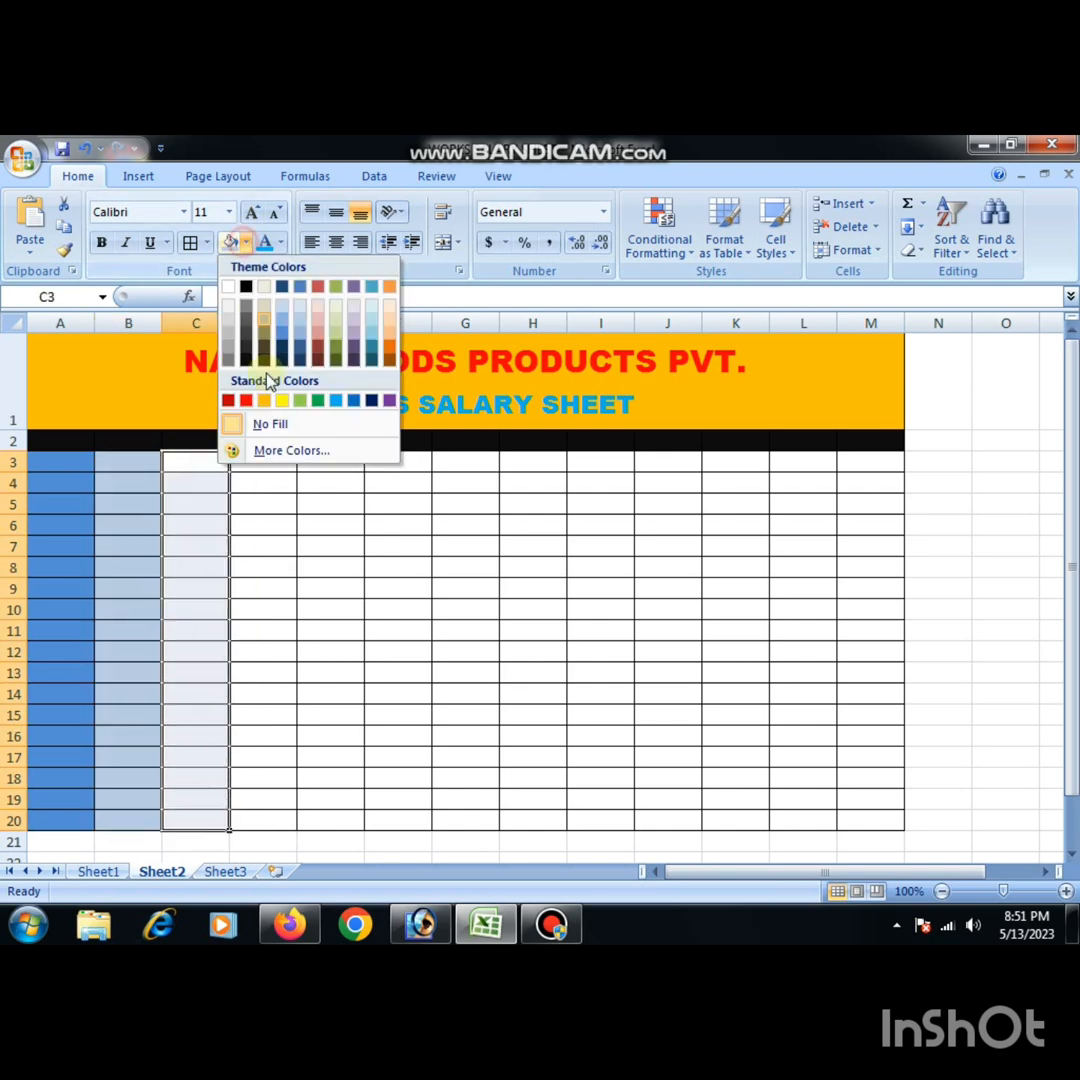
click(338, 402)
drag(287, 465, 284, 821)
click(245, 243)
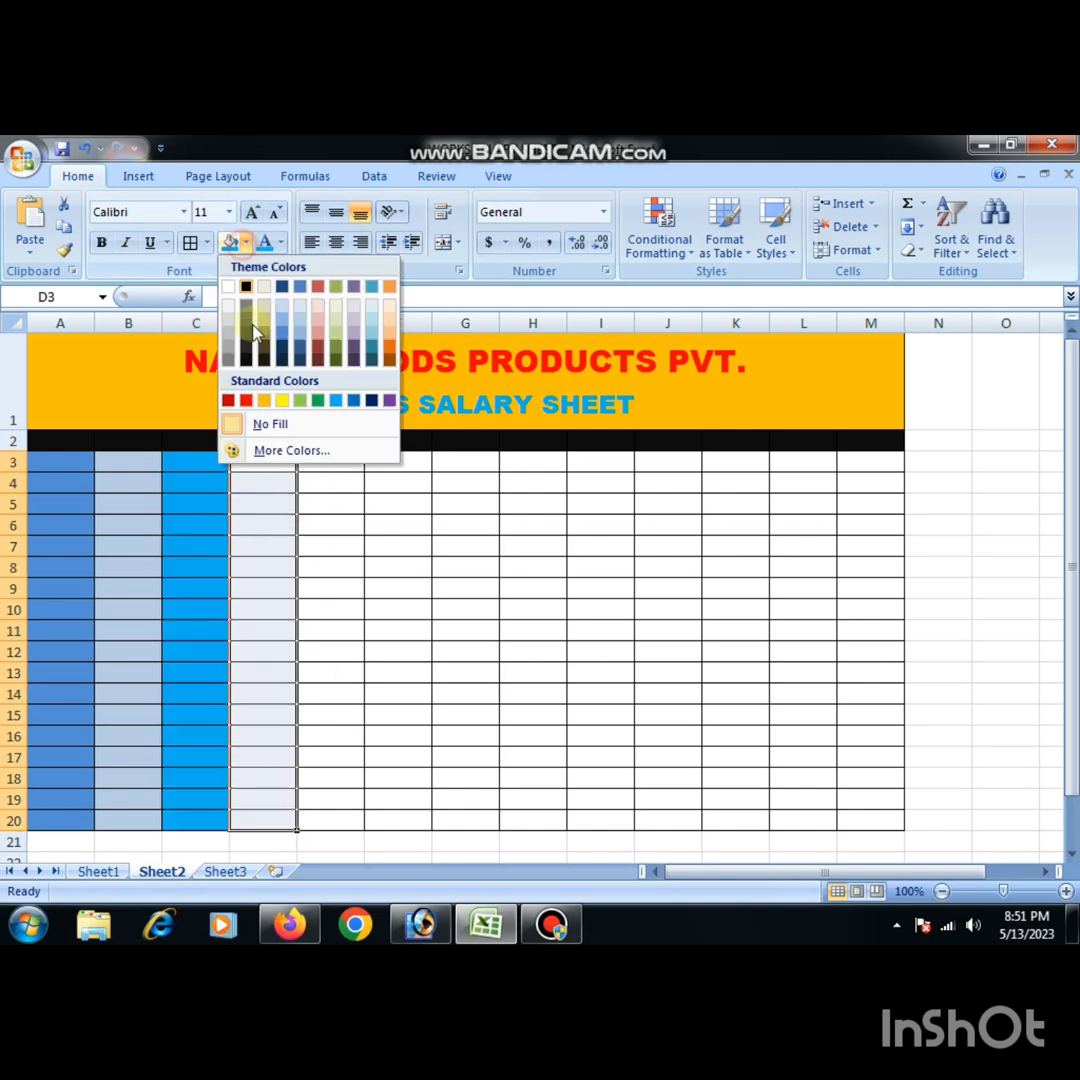
click(296, 337)
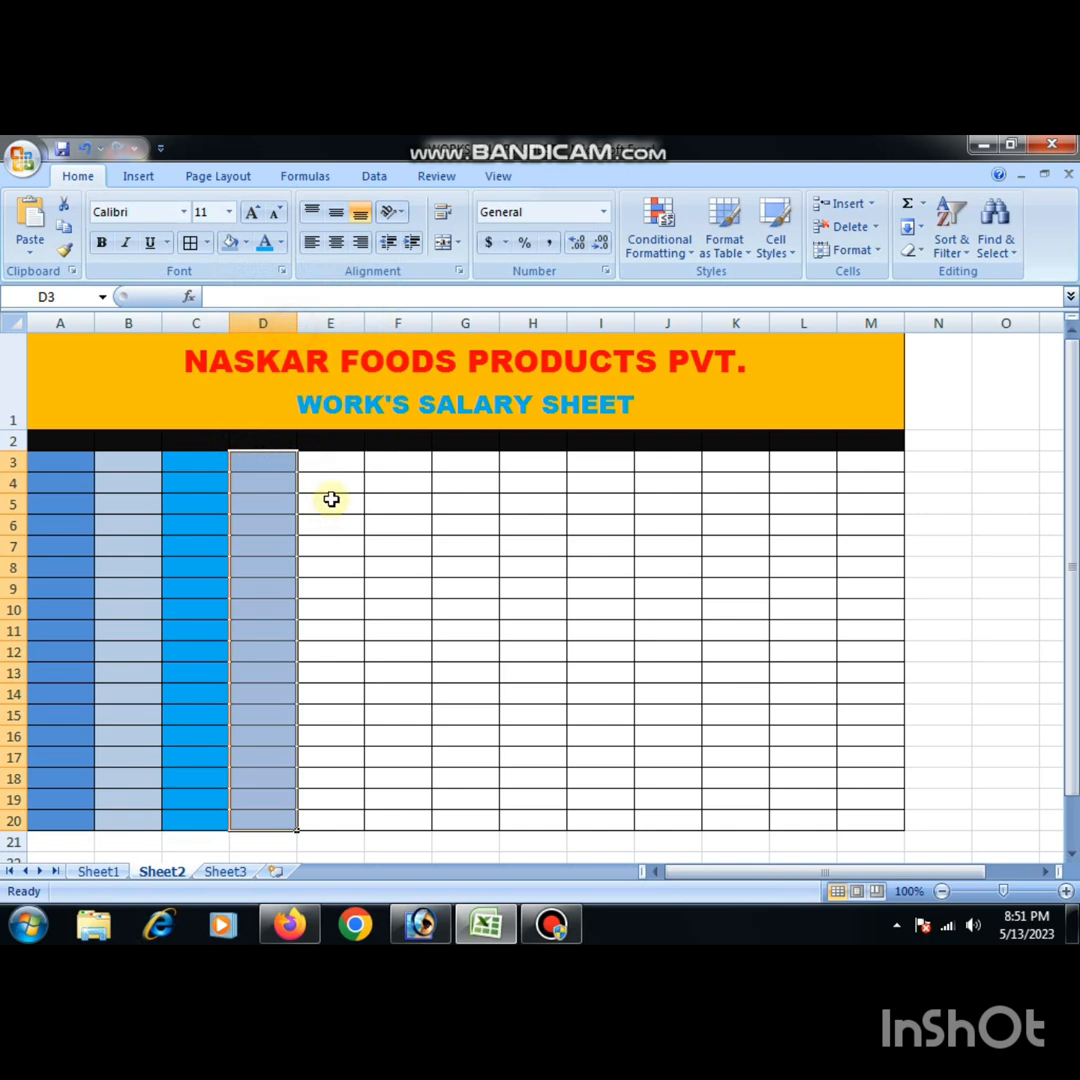
- Fill E3:E20 with the palest theme green and F3:F20 with the palest theme purple
drag(330, 441, 342, 559)
click(342, 548)
drag(330, 460, 334, 815)
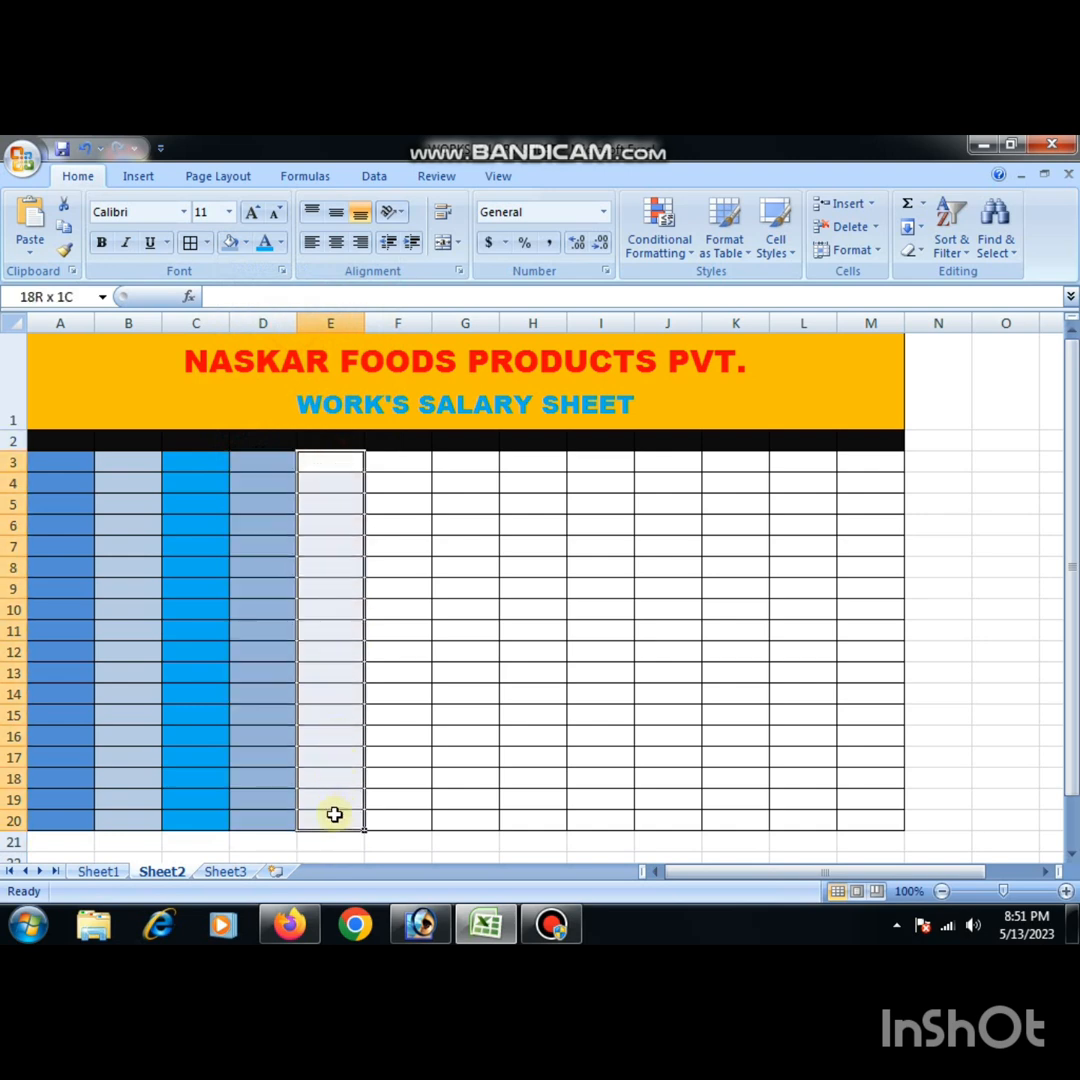
click(248, 243)
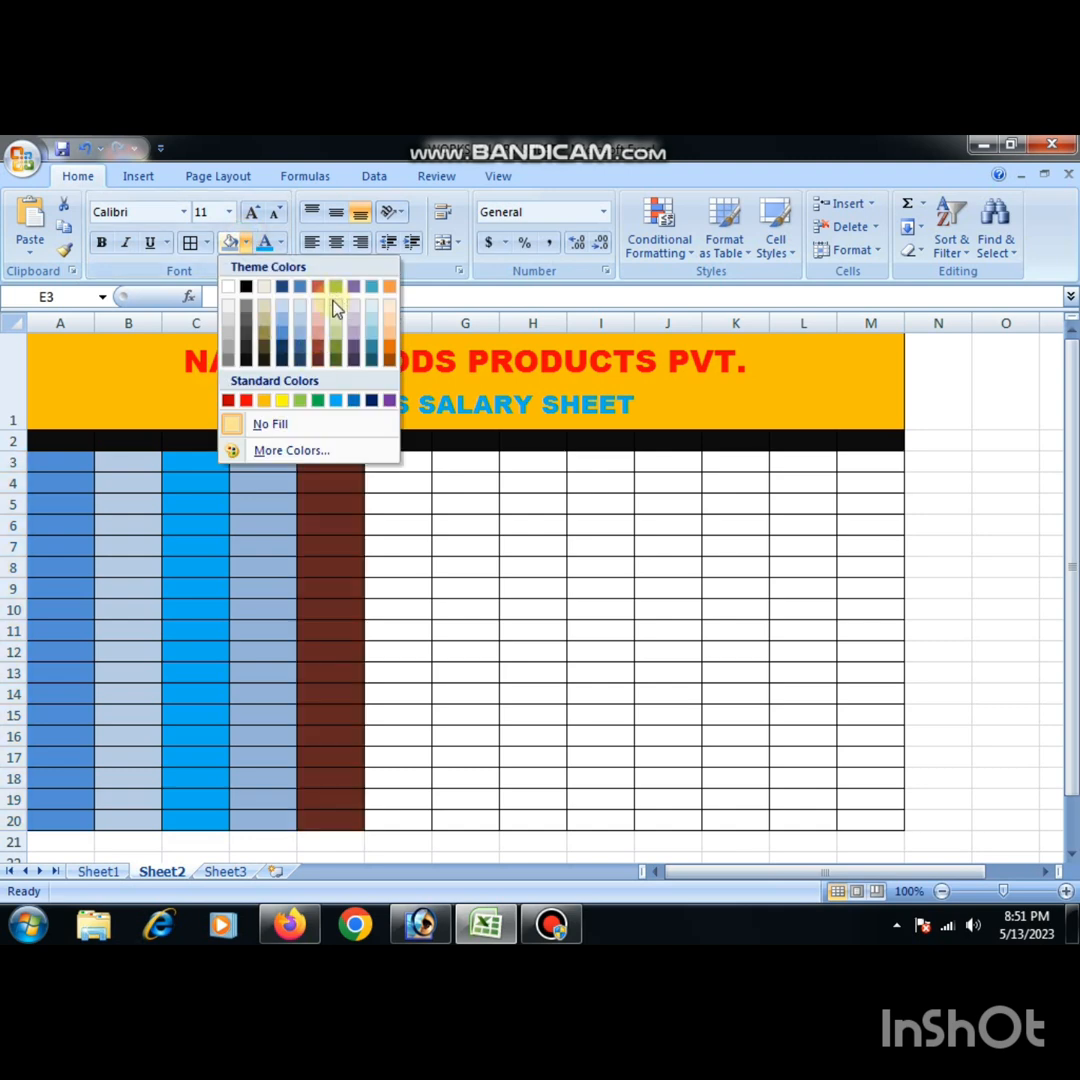
click(333, 306)
drag(400, 463, 415, 815)
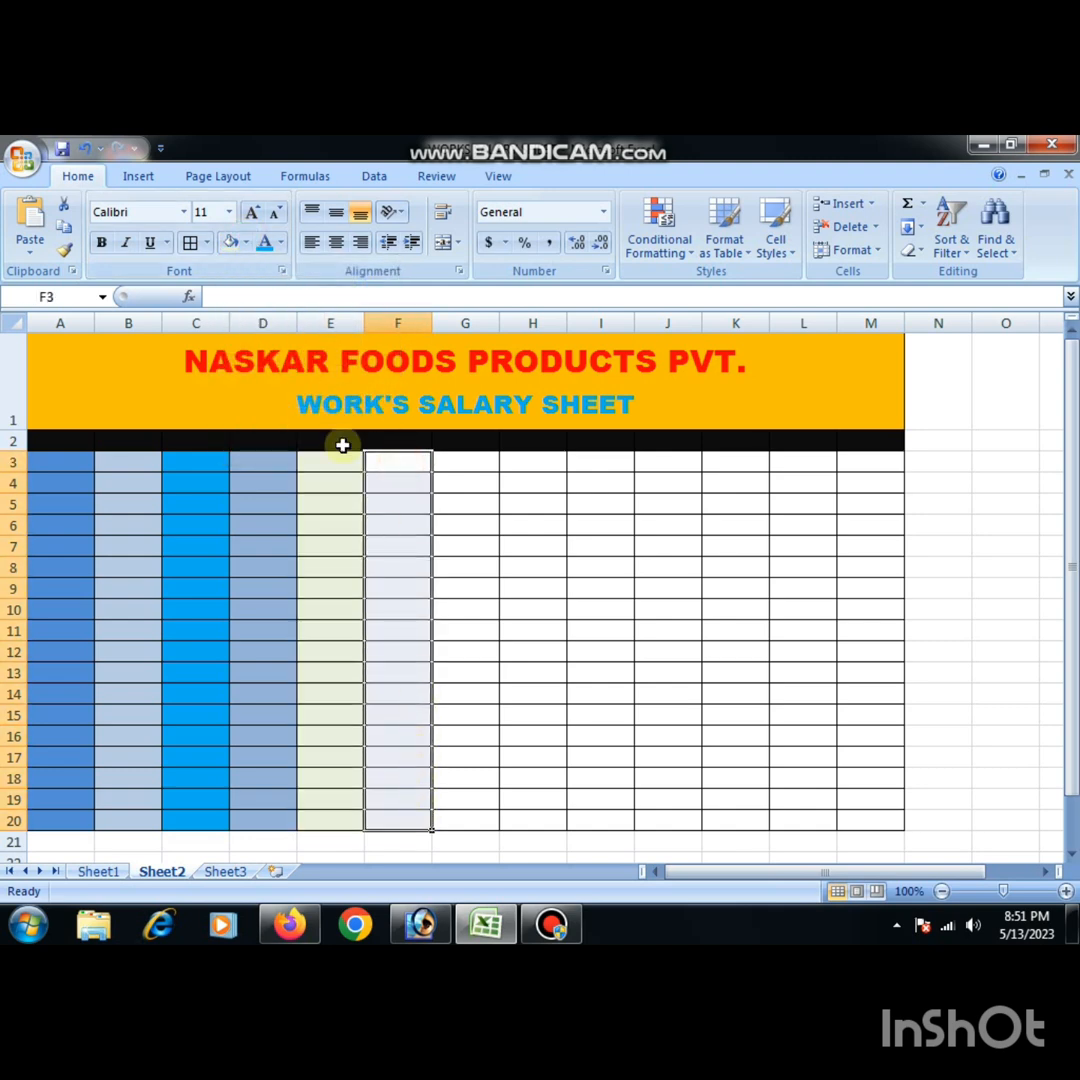
click(248, 245)
click(356, 306)
- Fill G3:G20 with a light theme purple and H3:H20 with the palest theme blue
drag(470, 463, 474, 813)
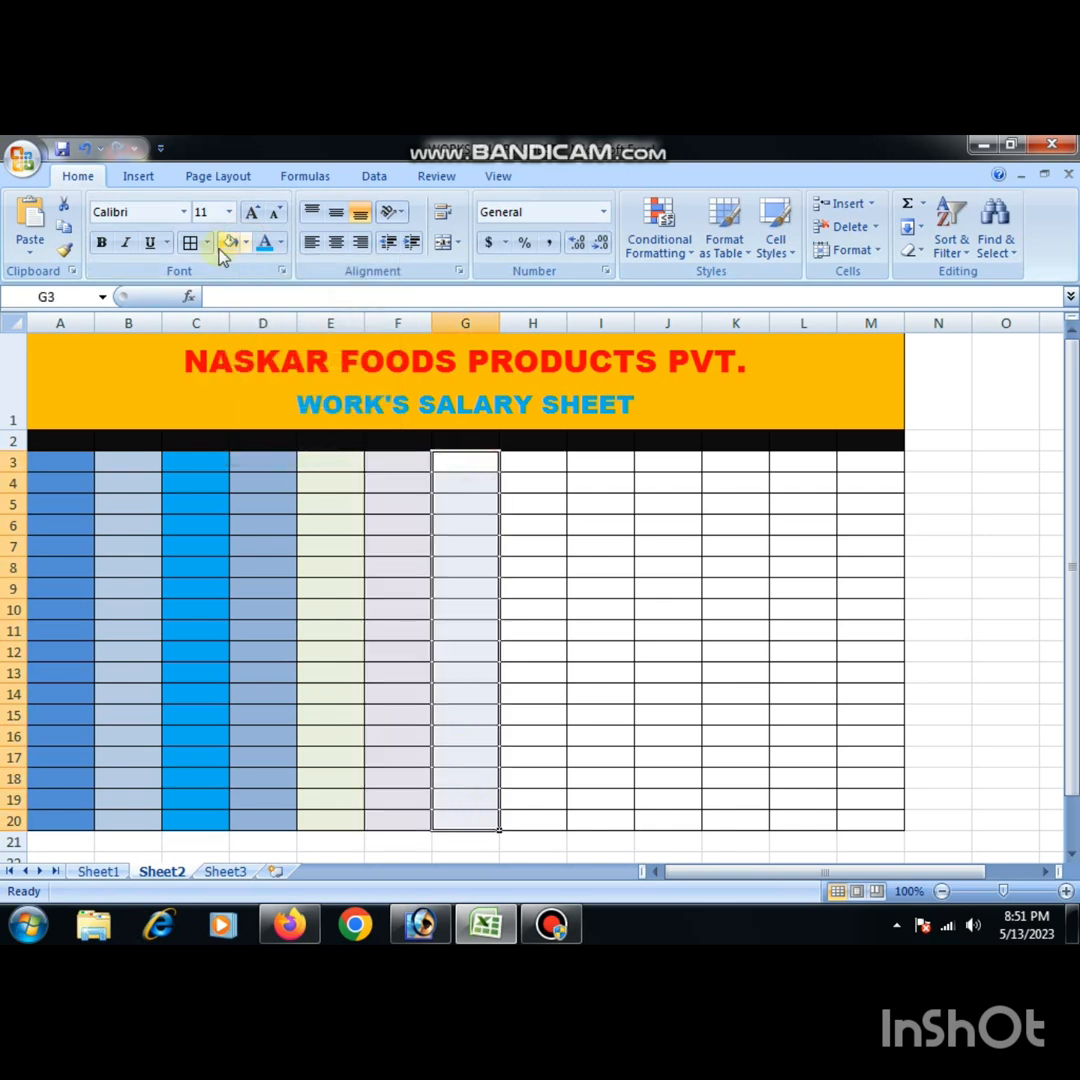
click(246, 243)
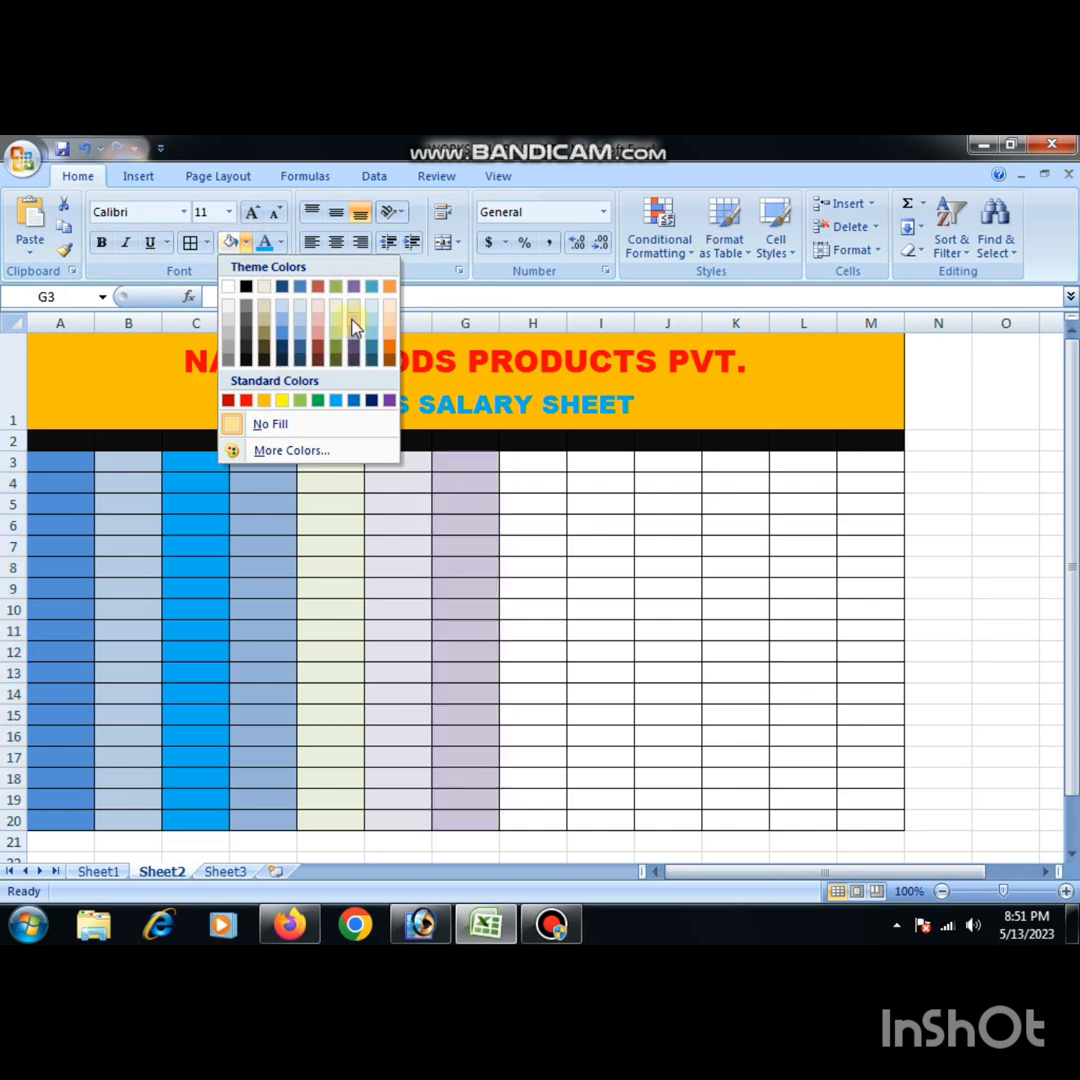
drag(554, 460, 542, 813)
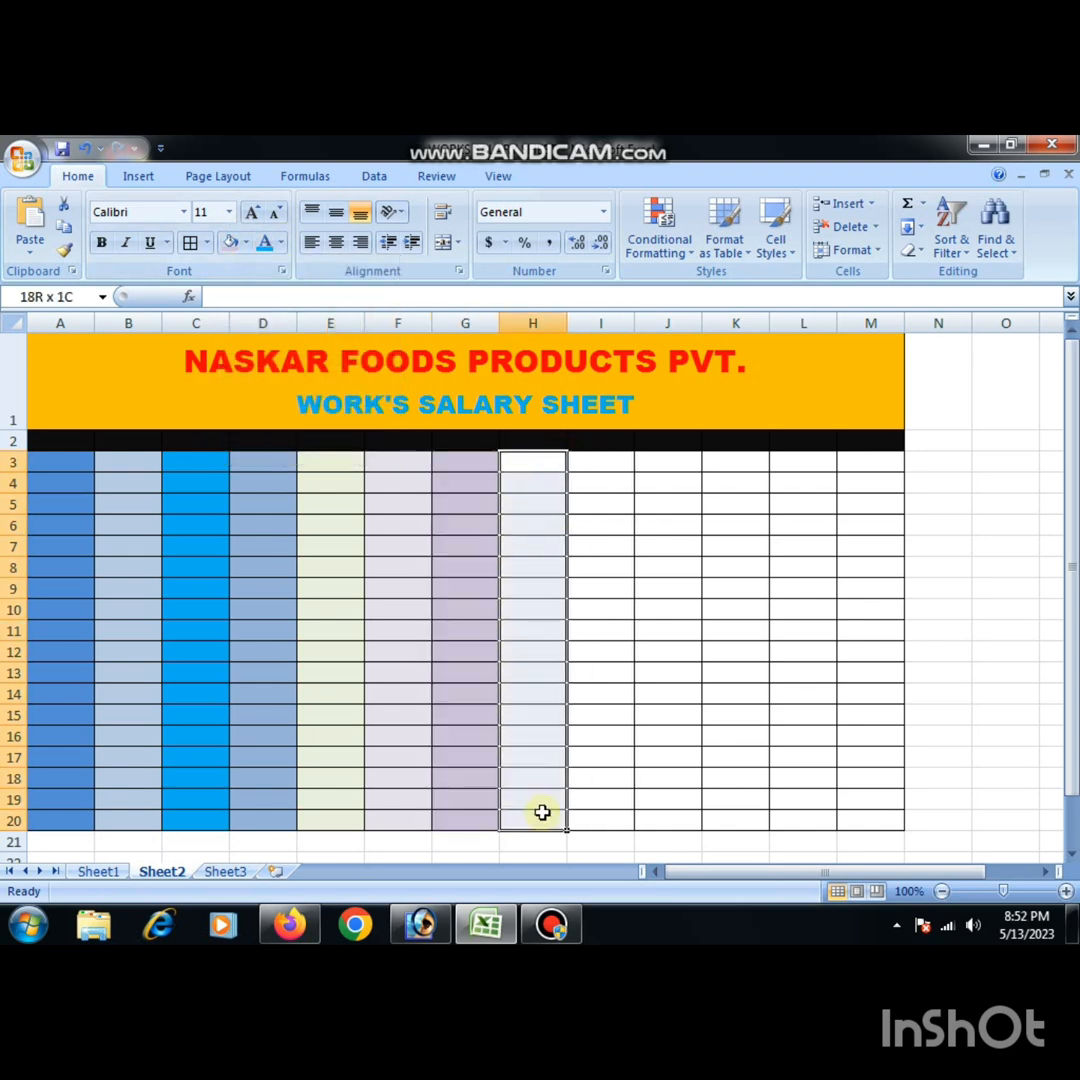
click(246, 243)
click(300, 312)
- Fill I3:I20 with the palest theme red and J3:J20 with a light theme blue
drag(610, 480, 620, 669)
drag(601, 466, 611, 829)
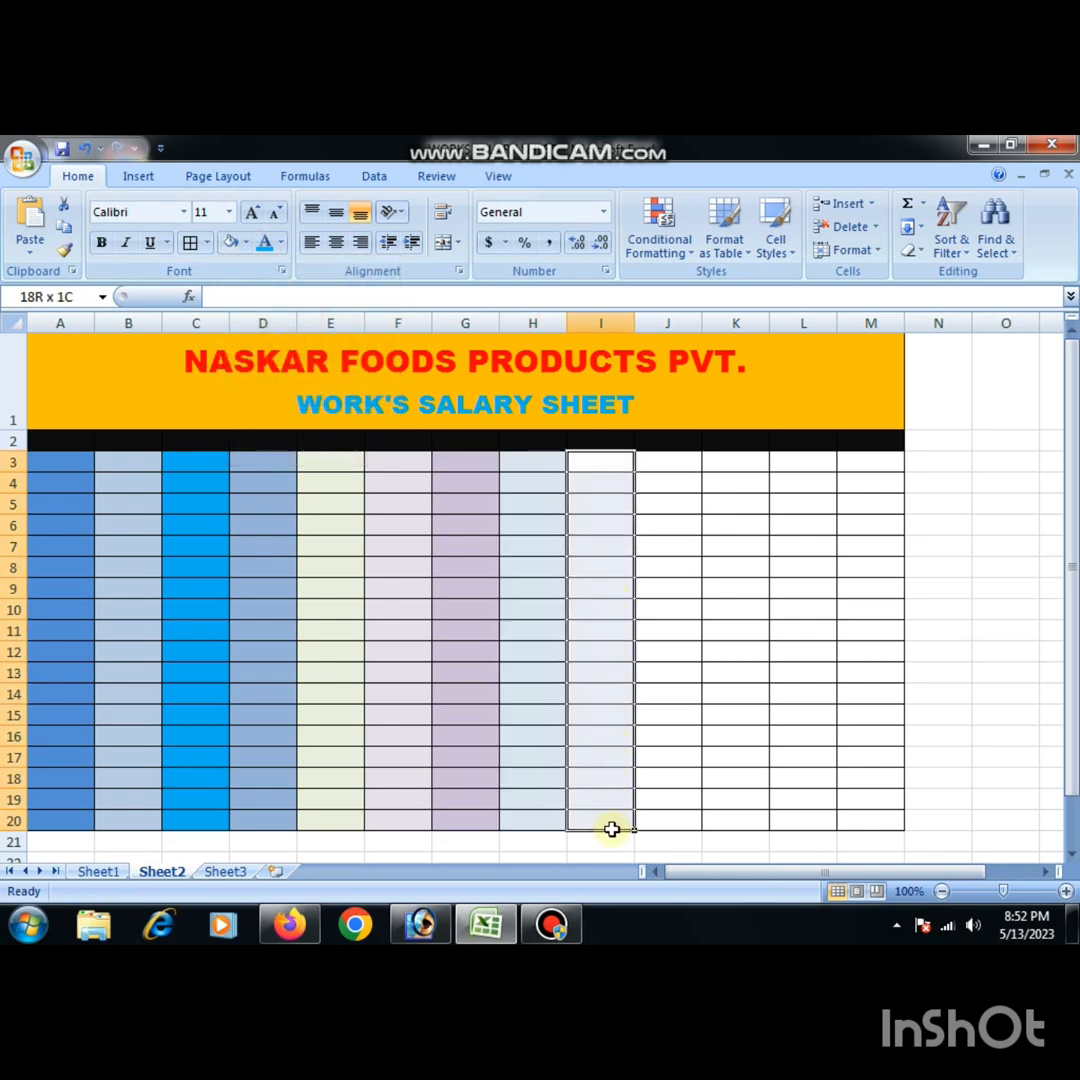
click(244, 244)
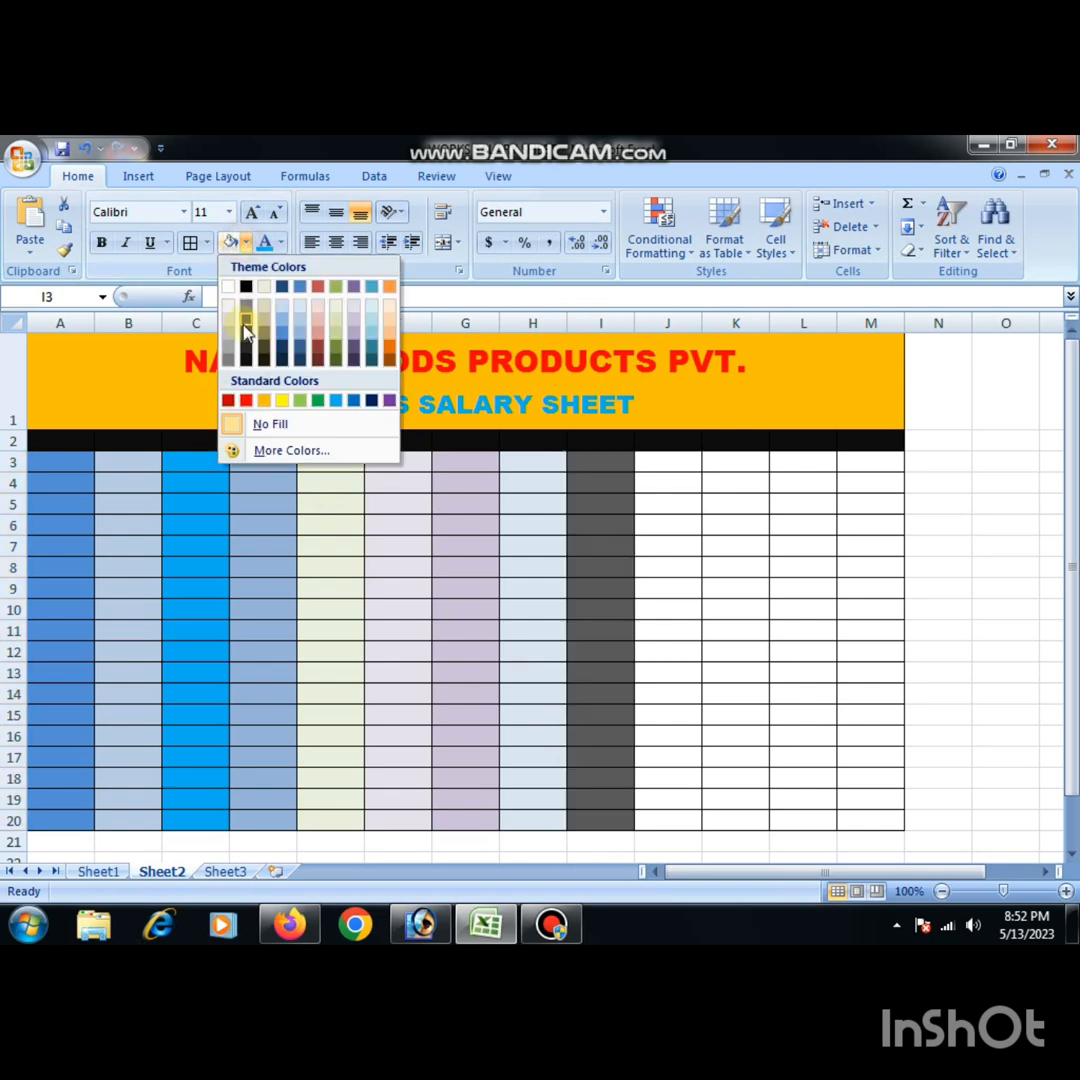
click(320, 315)
drag(696, 464, 658, 821)
click(246, 243)
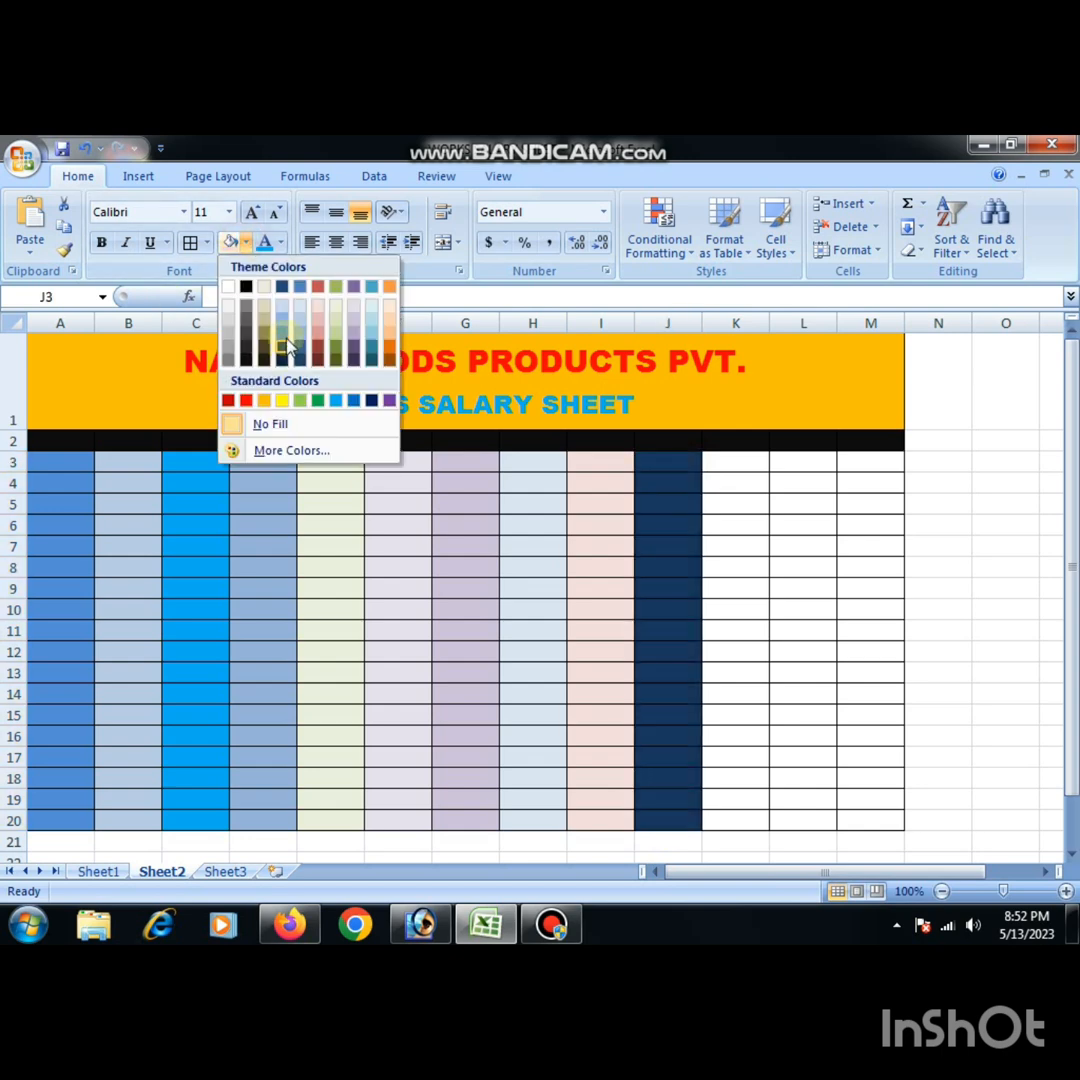
click(303, 315)
- Fill K3:K20 with a pale theme blue
drag(732, 466, 747, 827)
click(250, 243)
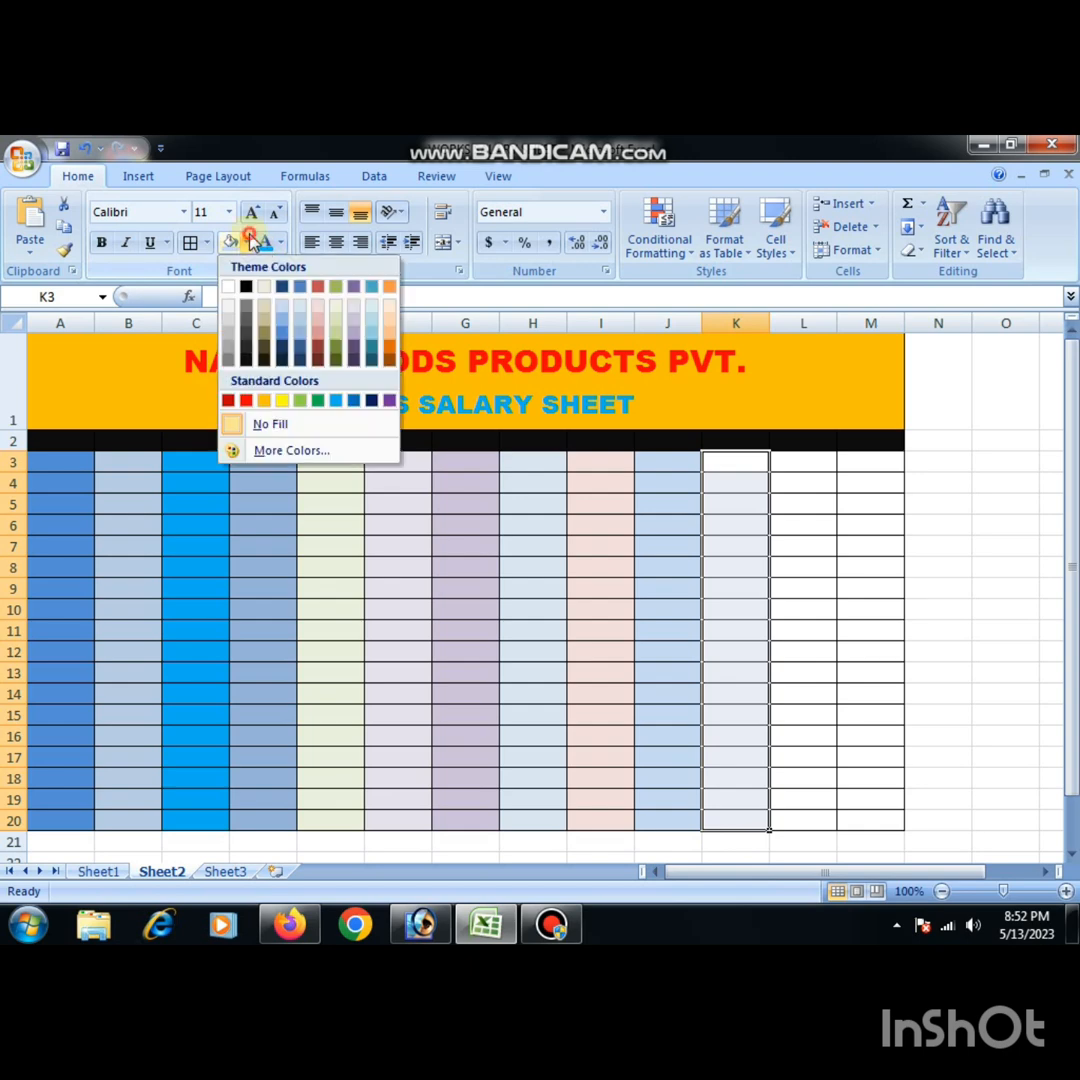
click(299, 303)
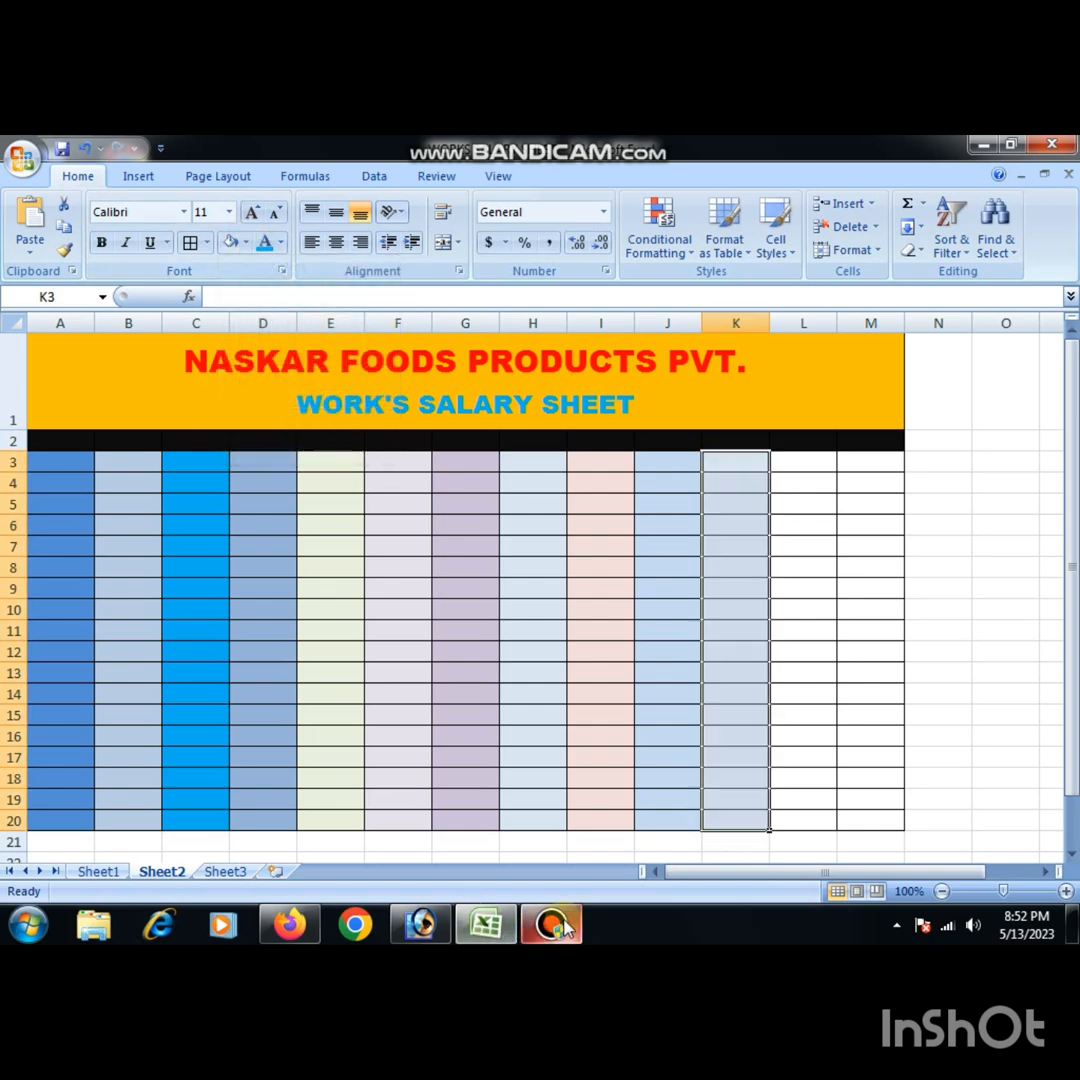
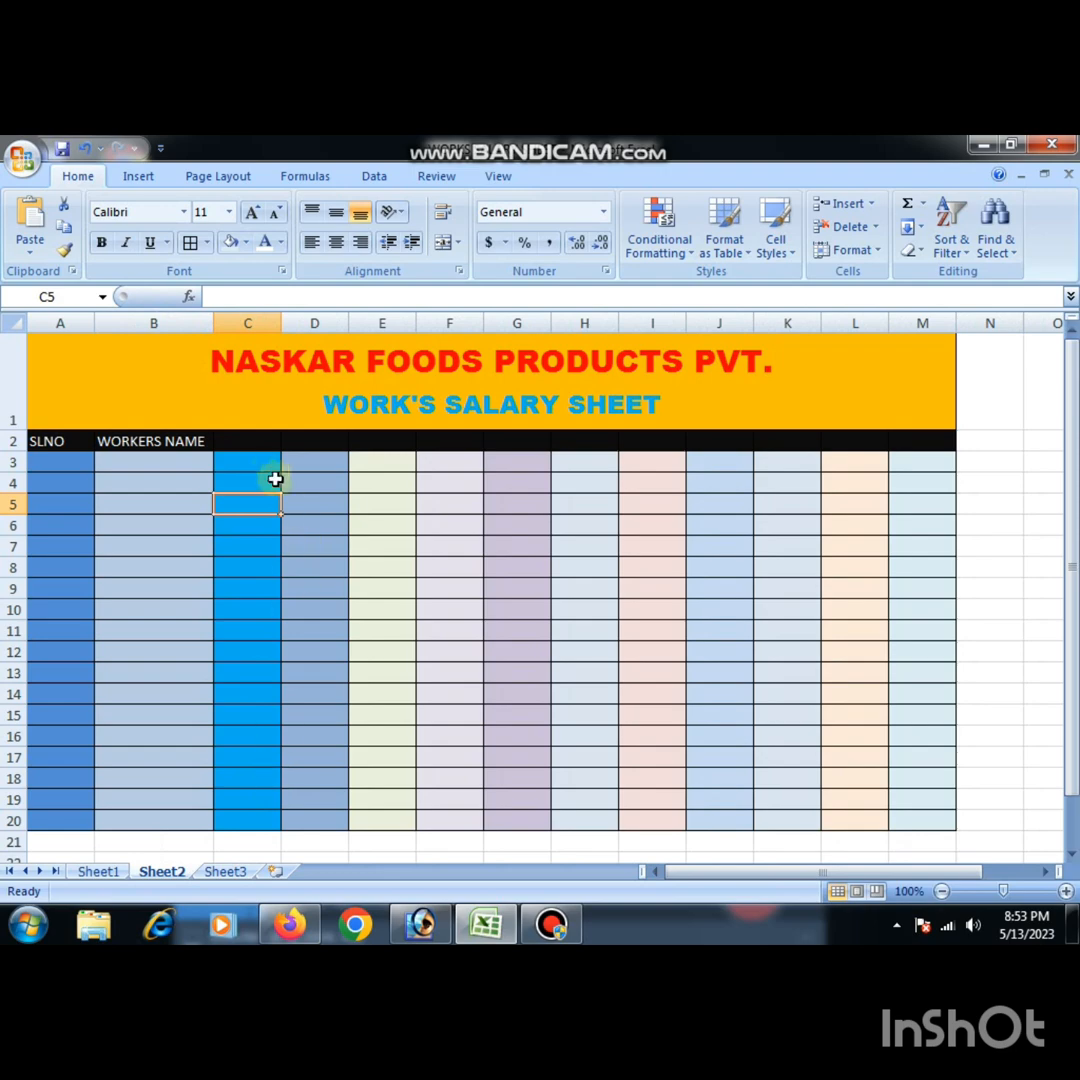
- Enter MON in C2 and autofill the weekday headers across row 2 to SUN in I2
click(248, 441)
click(104, 872)
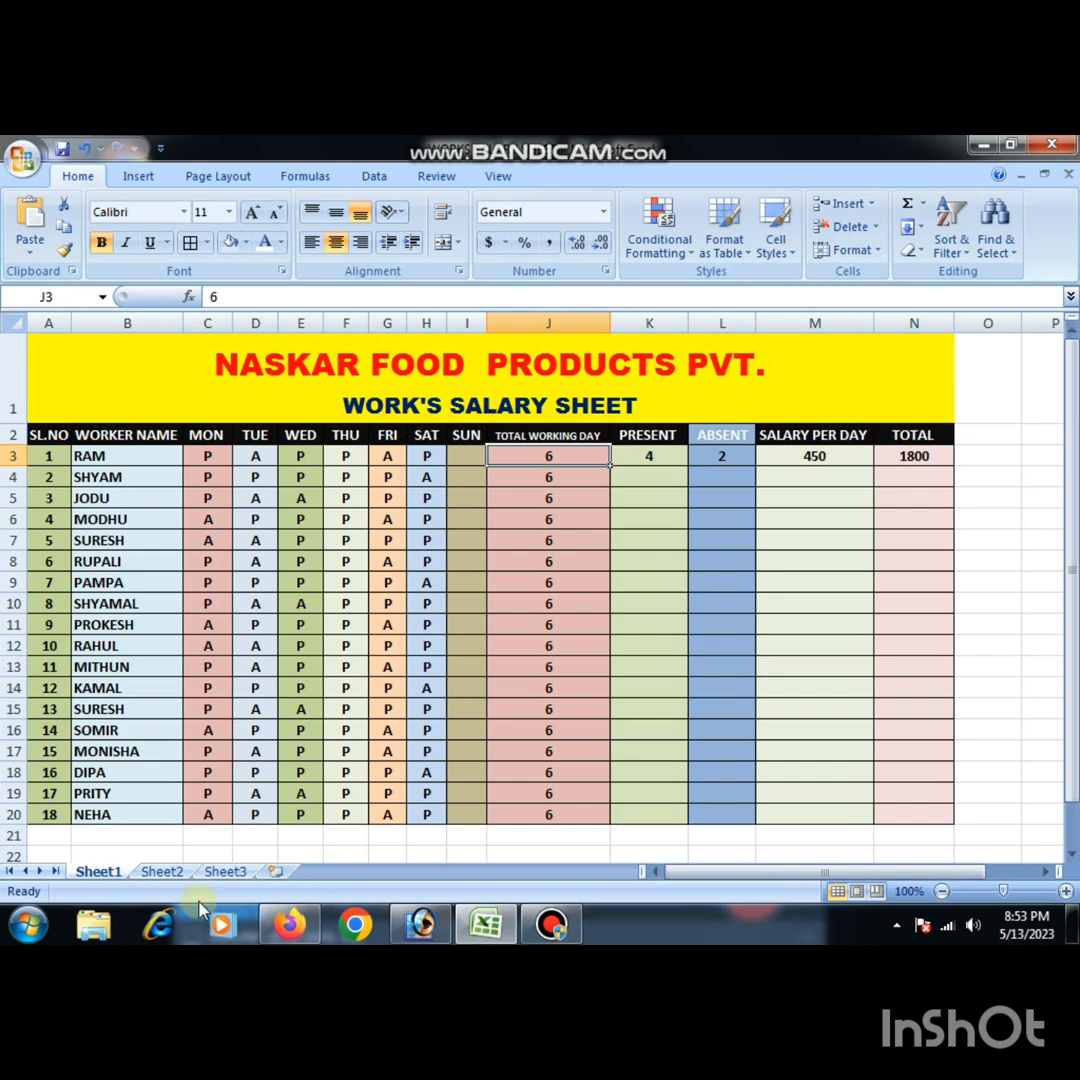
click(161, 871)
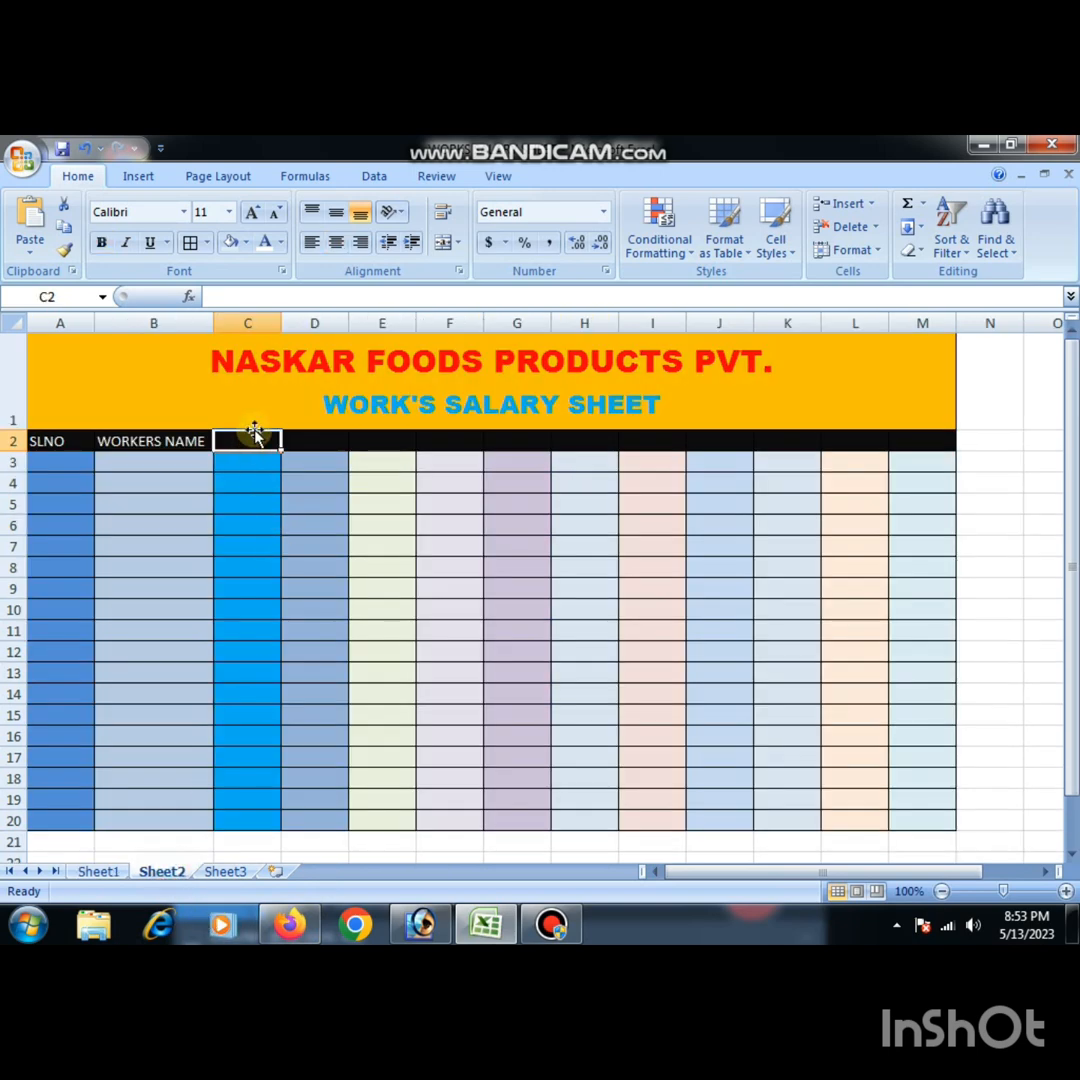
text(MON)
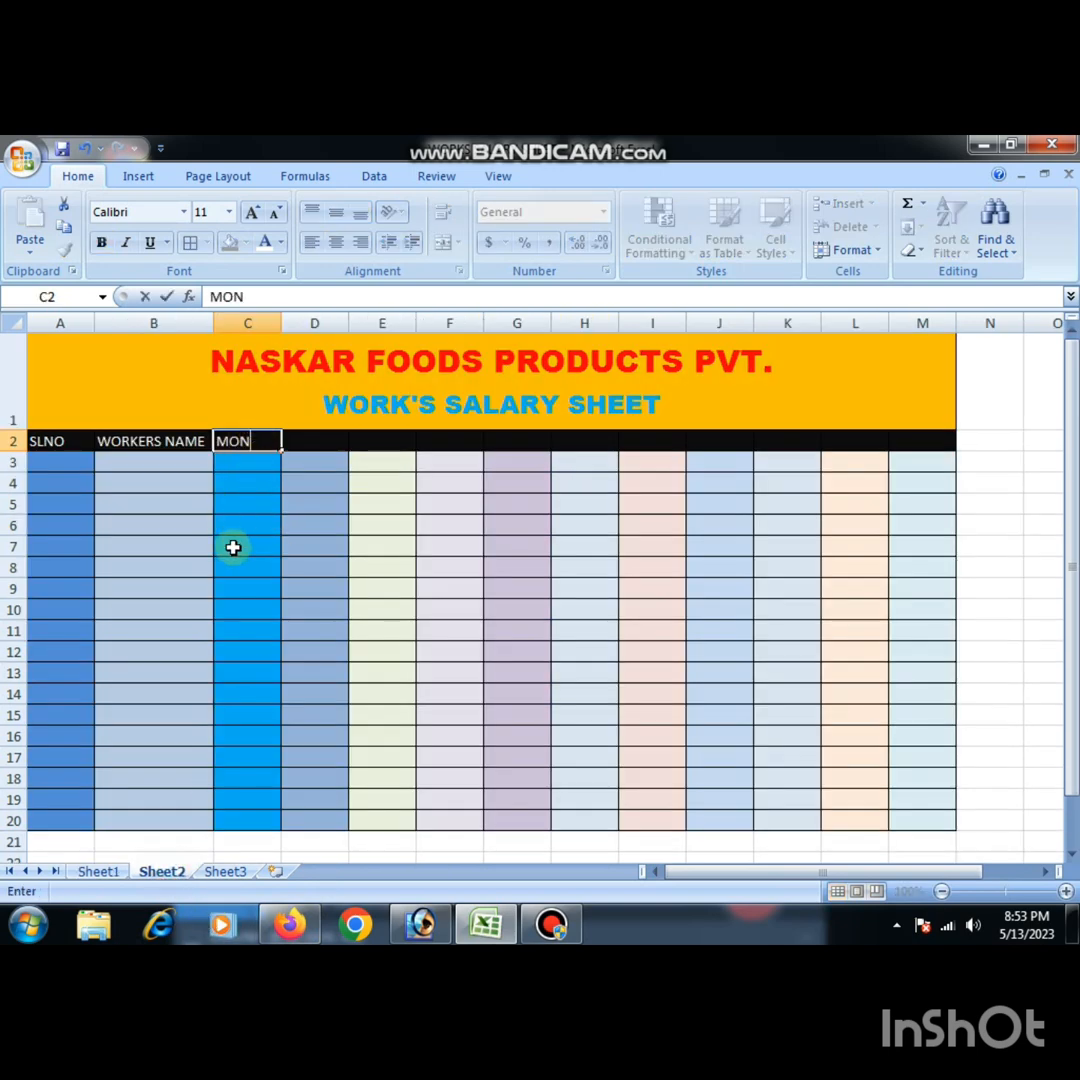
click(233, 547)
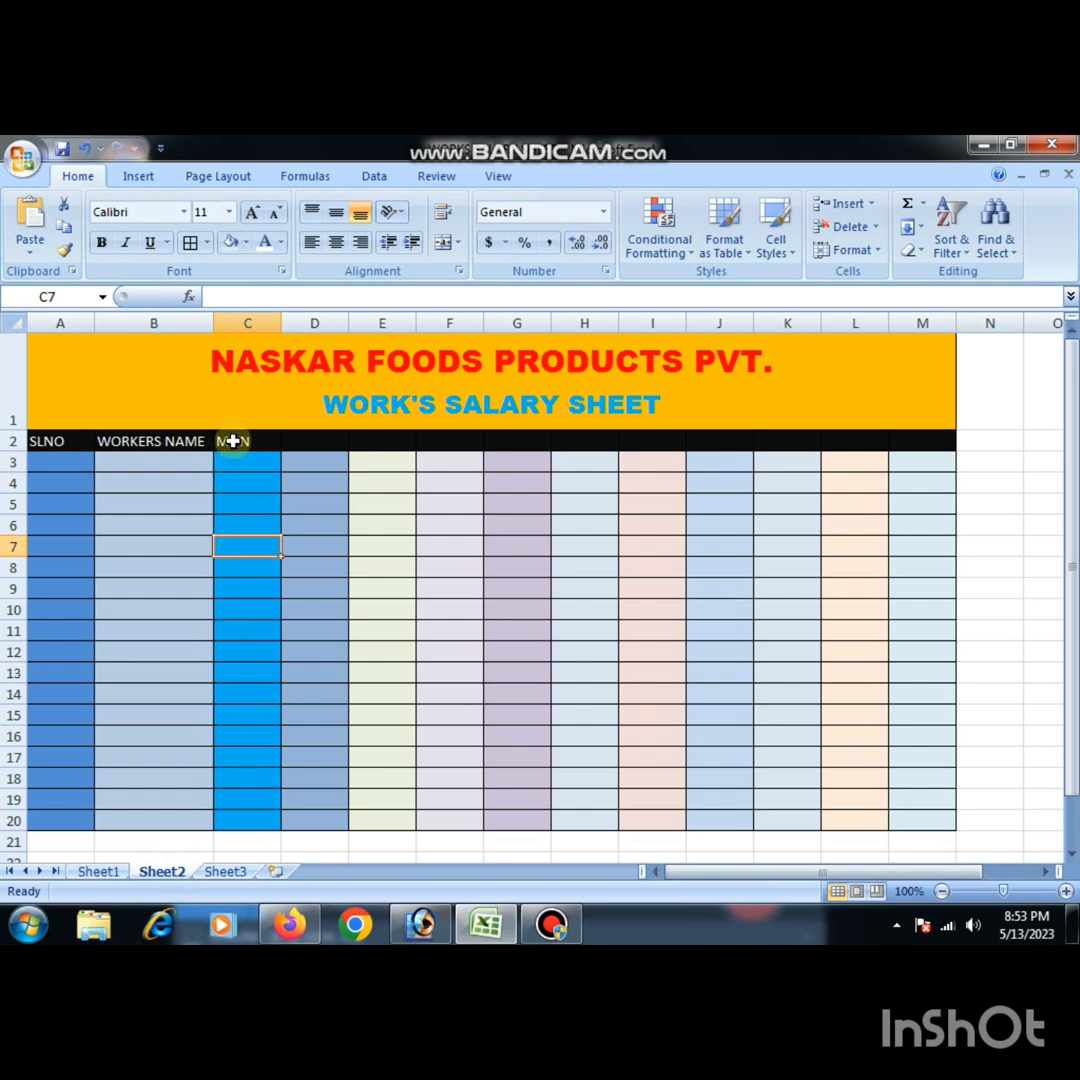
click(233, 441)
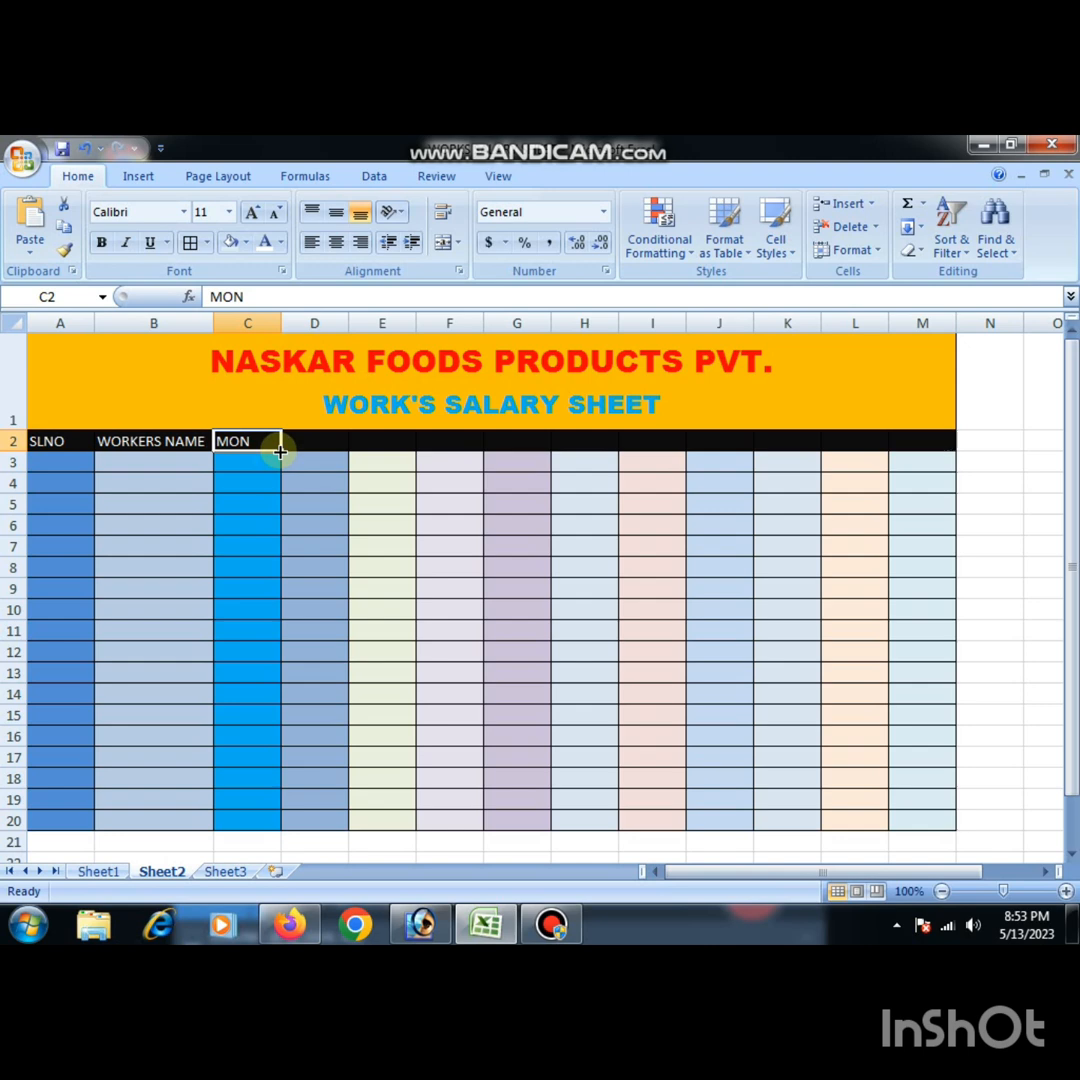
drag(280, 452, 666, 444)
click(608, 622)
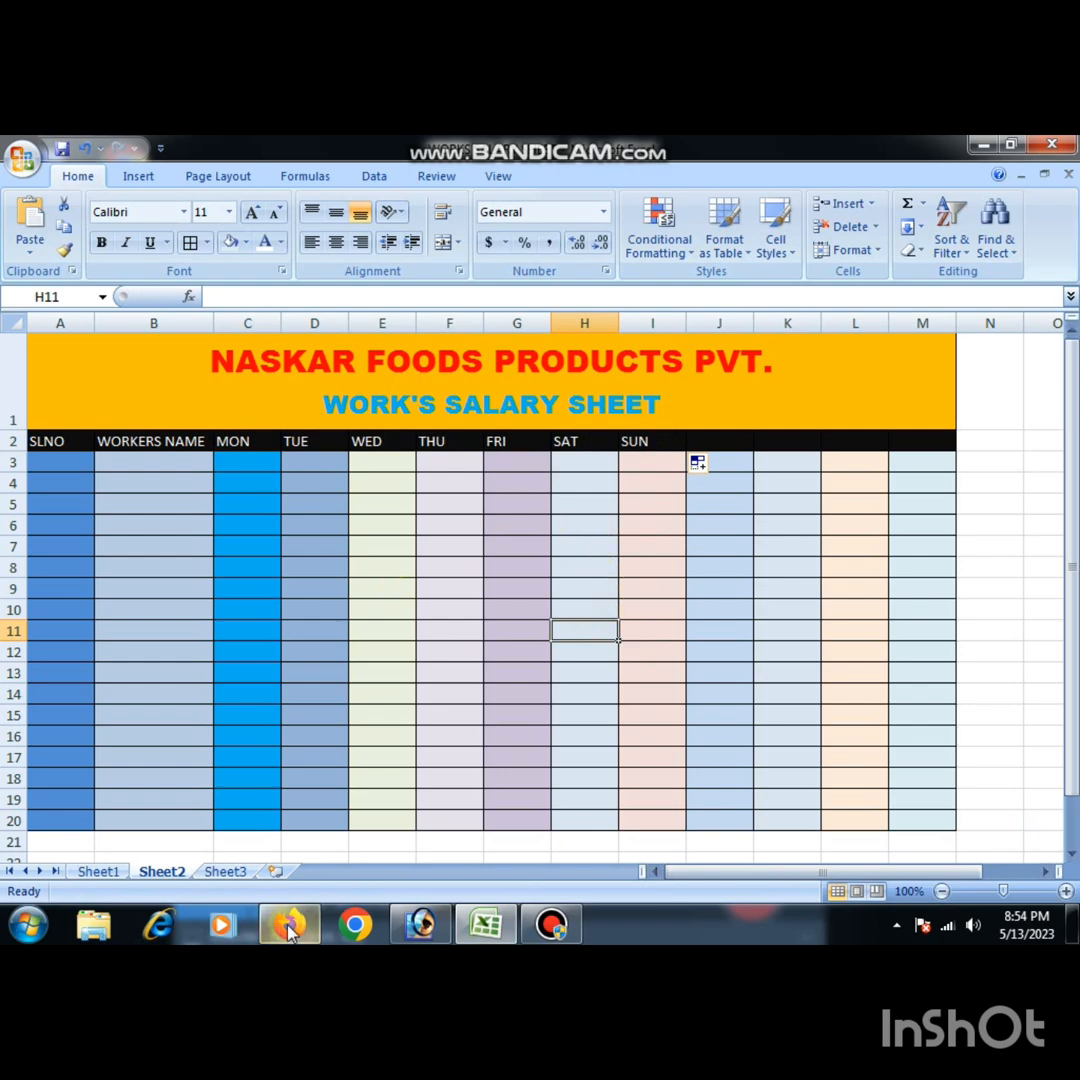
- Enter the header TOTAL WORKING DAY in J2 and widen column J to fit it
click(97, 872)
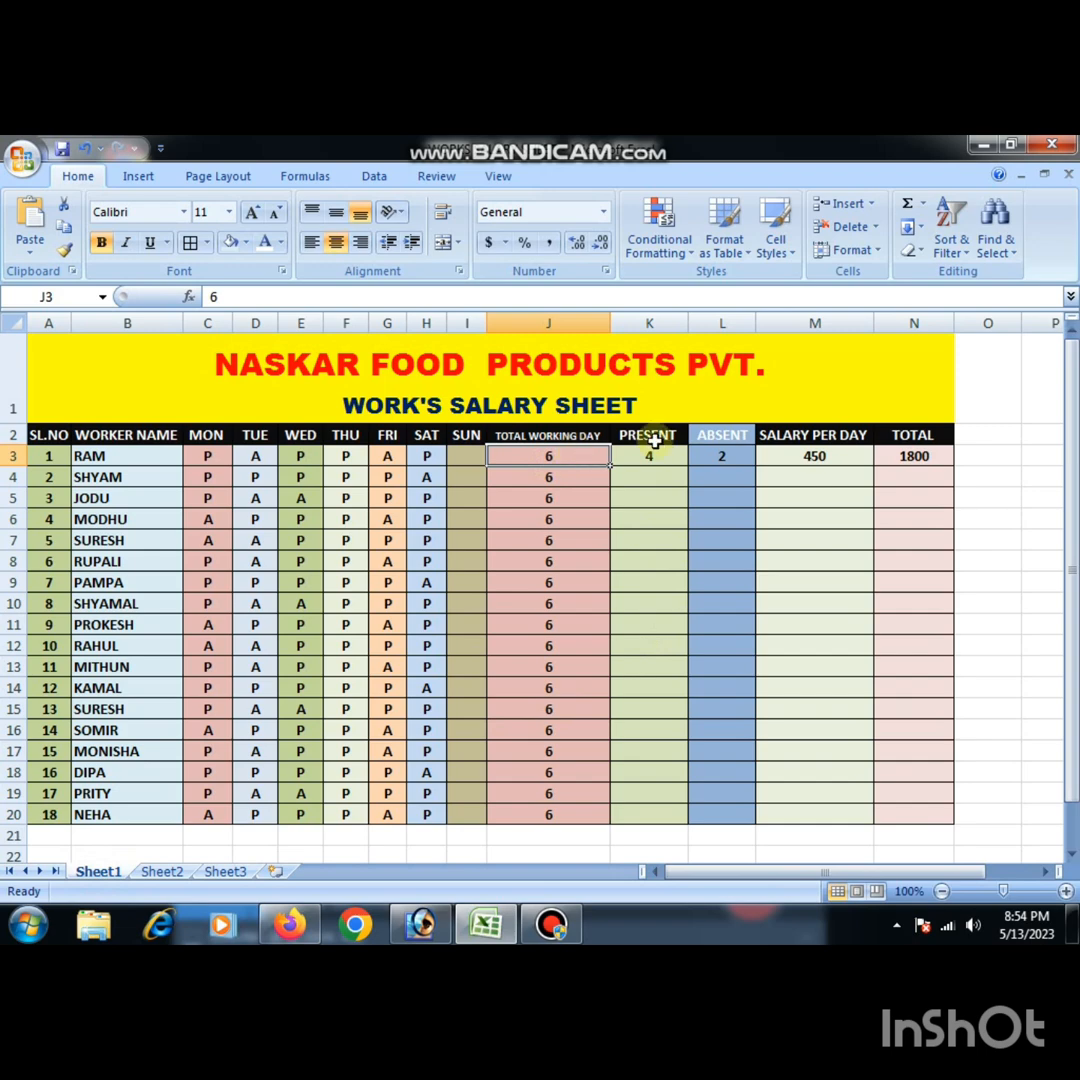
click(172, 871)
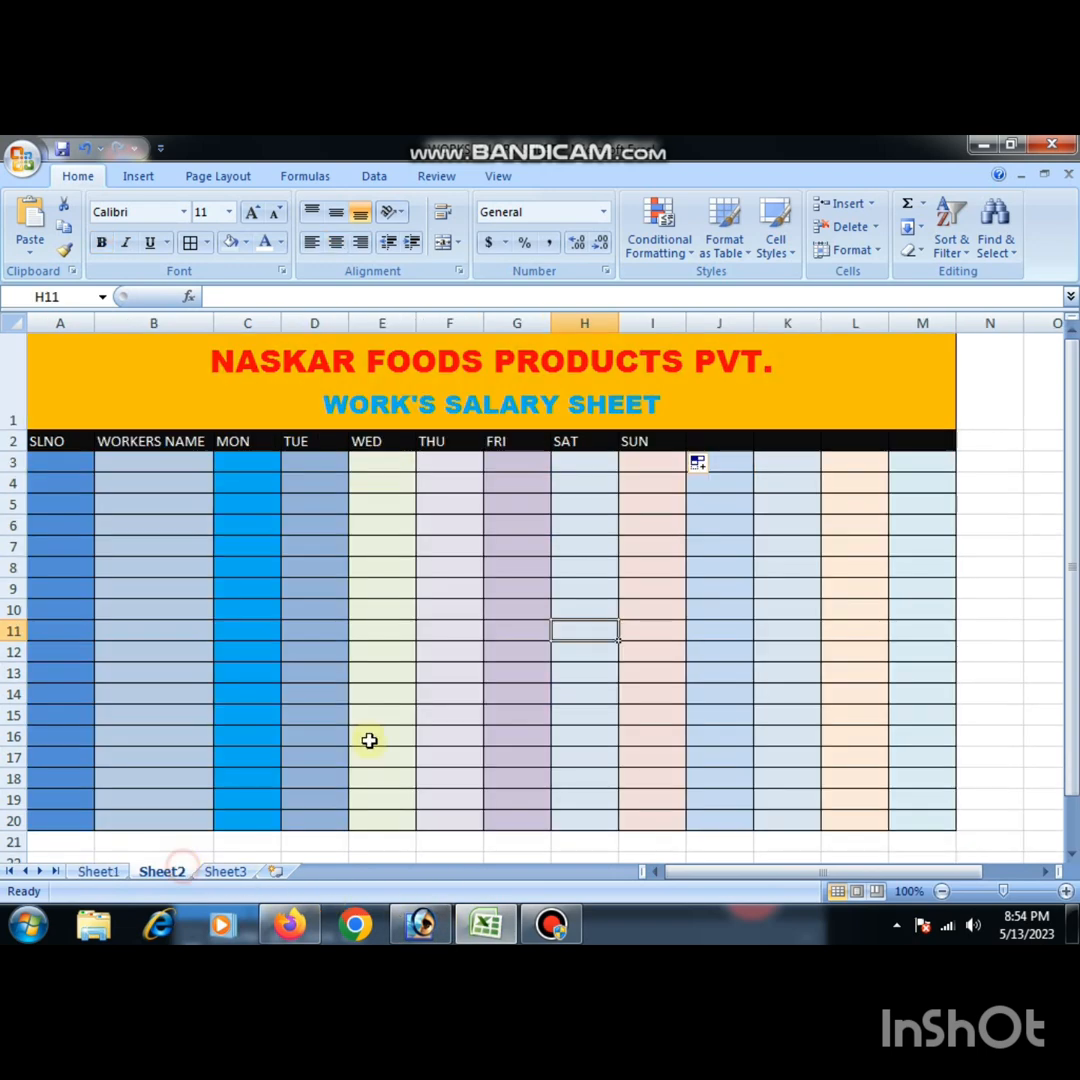
click(714, 443)
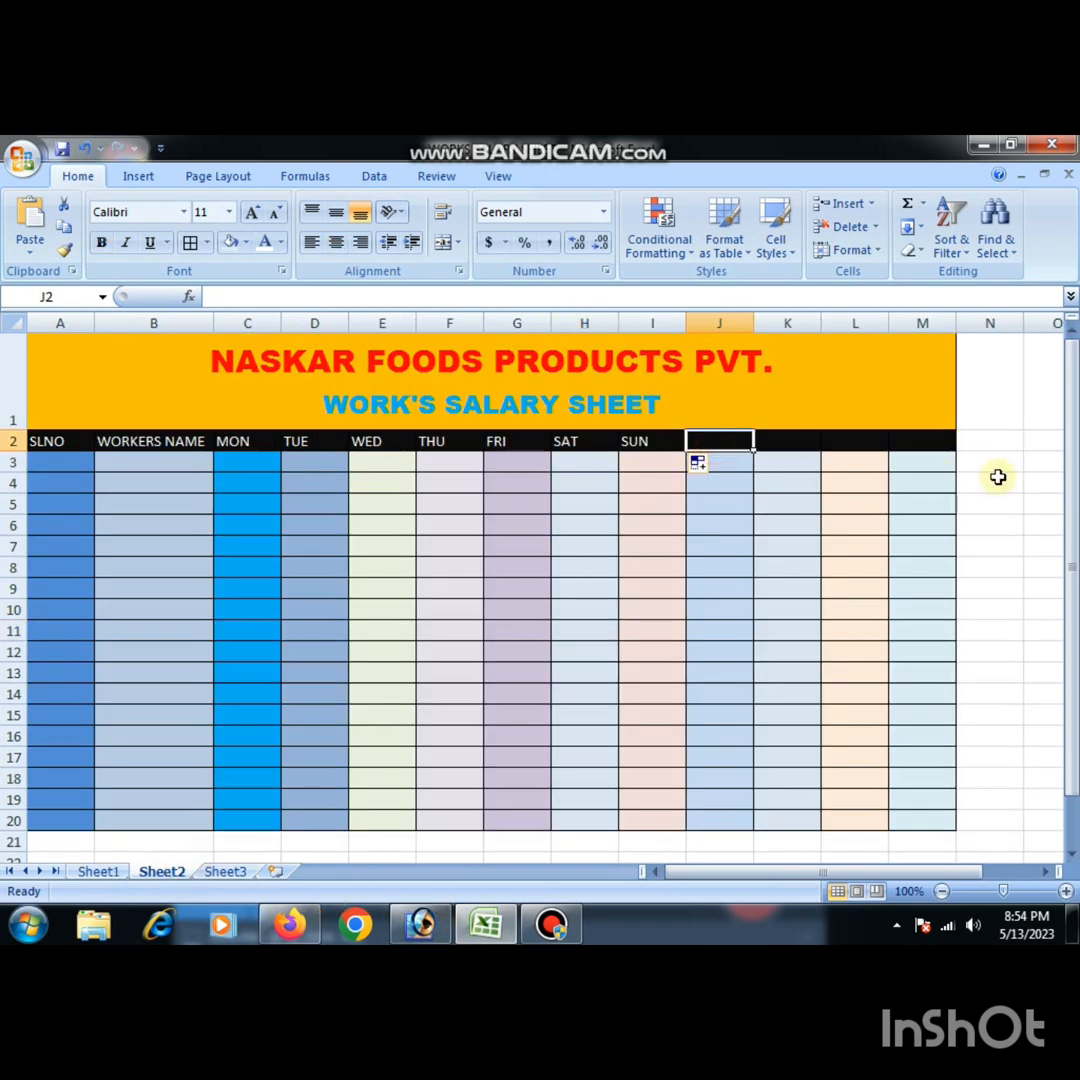
text(TOTAL)
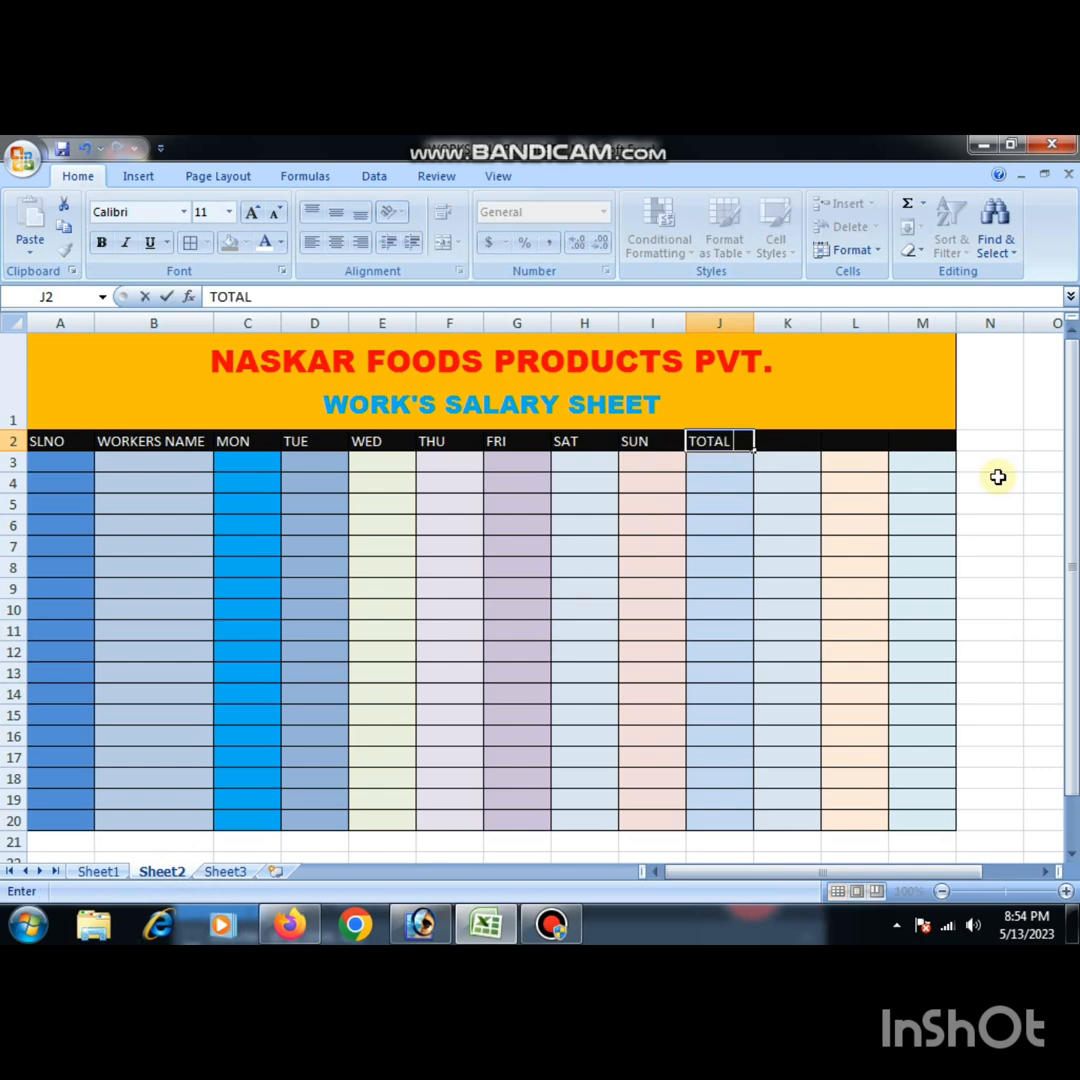
text( WORKIN)
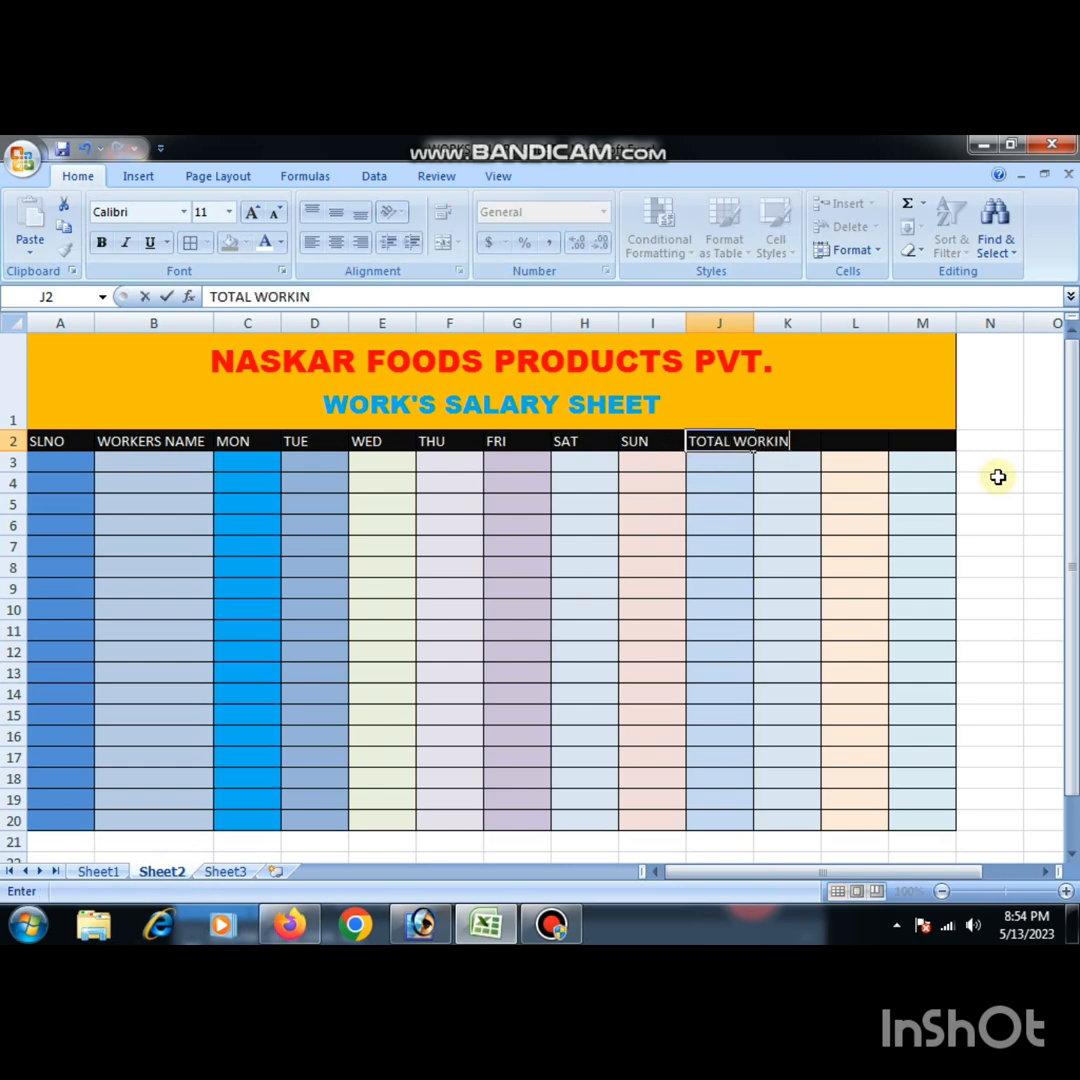
text(G DAY)
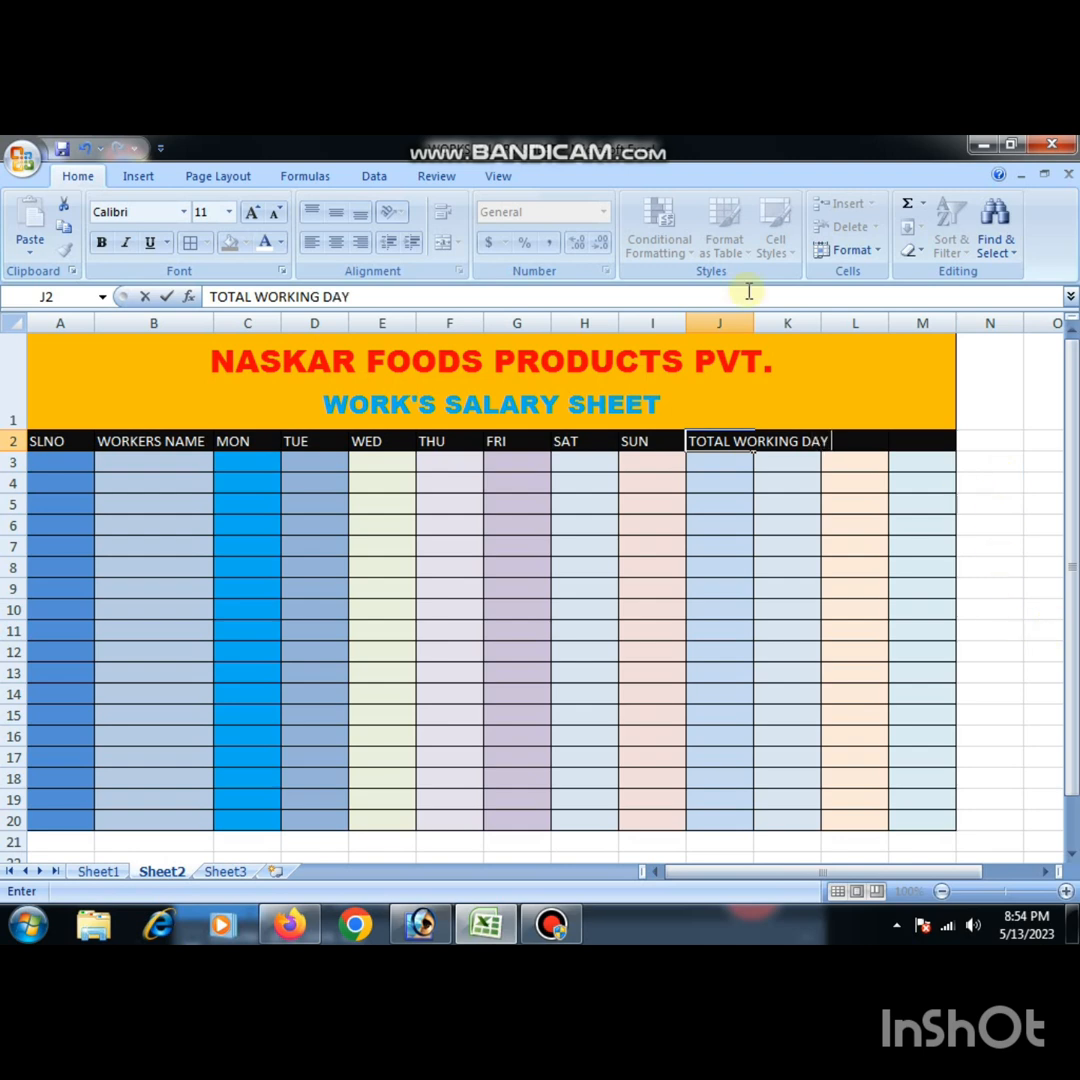
click(716, 668)
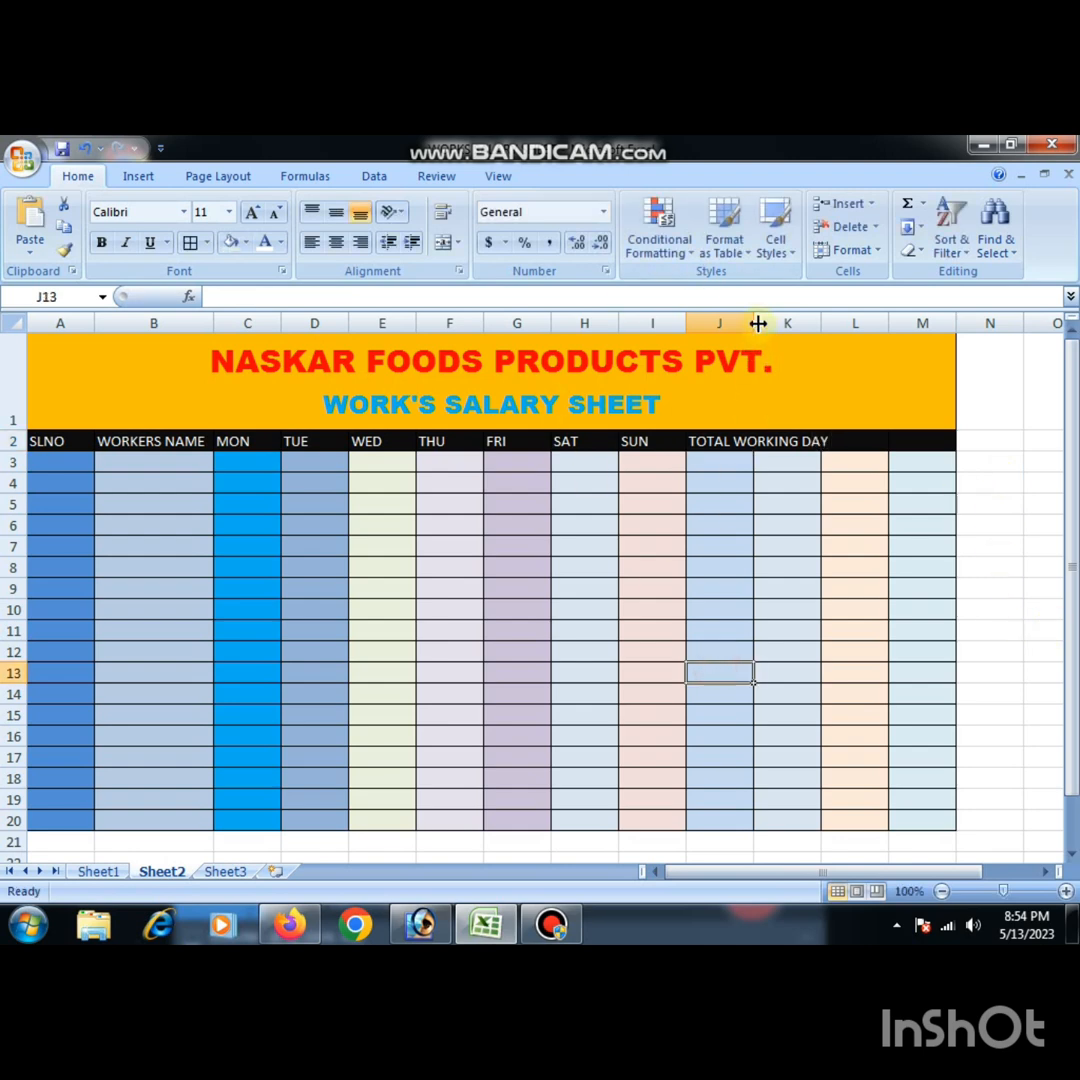
drag(760, 330, 834, 429)
click(933, 564)
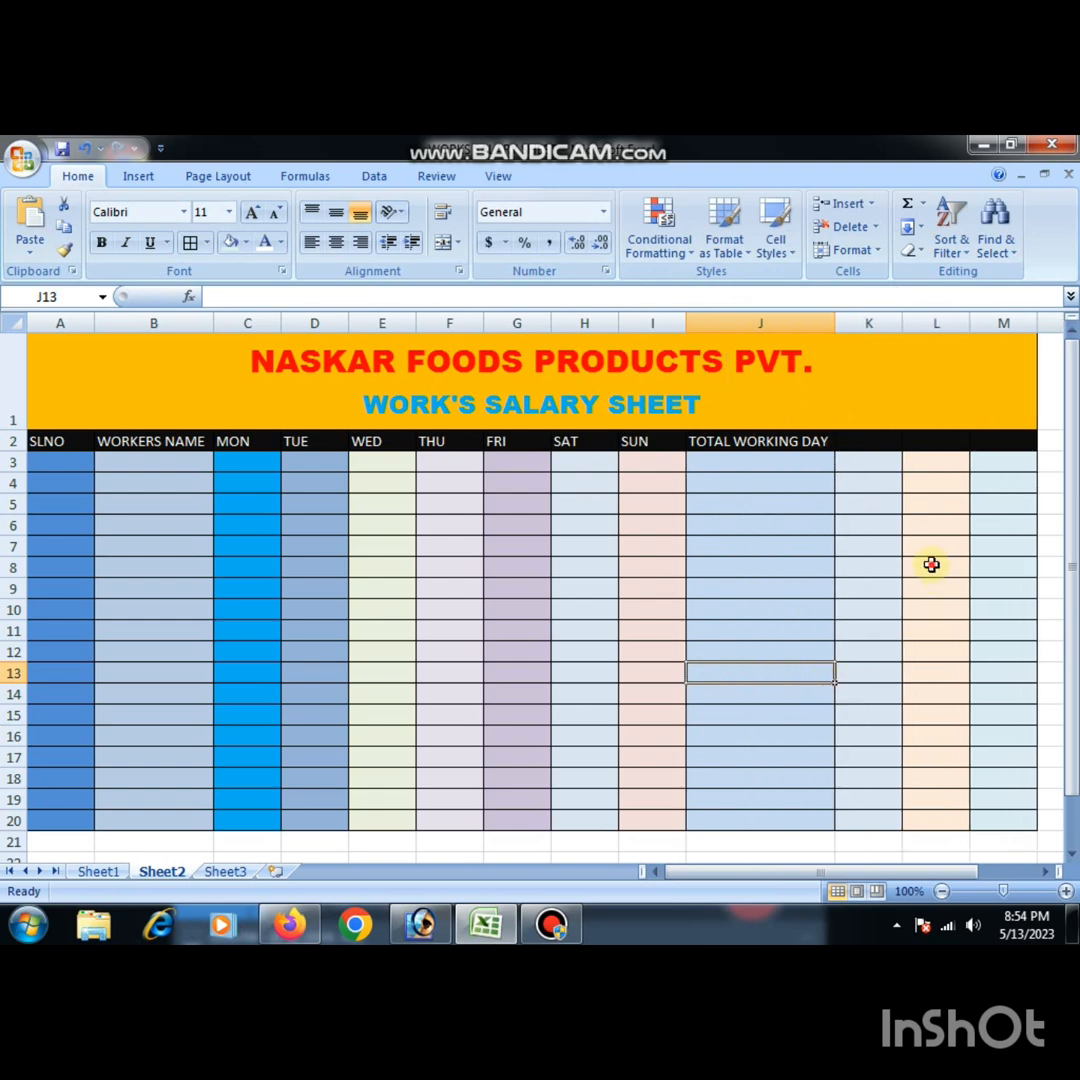
- Enter the headers PRESENT in K2 and ABSENT in L2
click(100, 872)
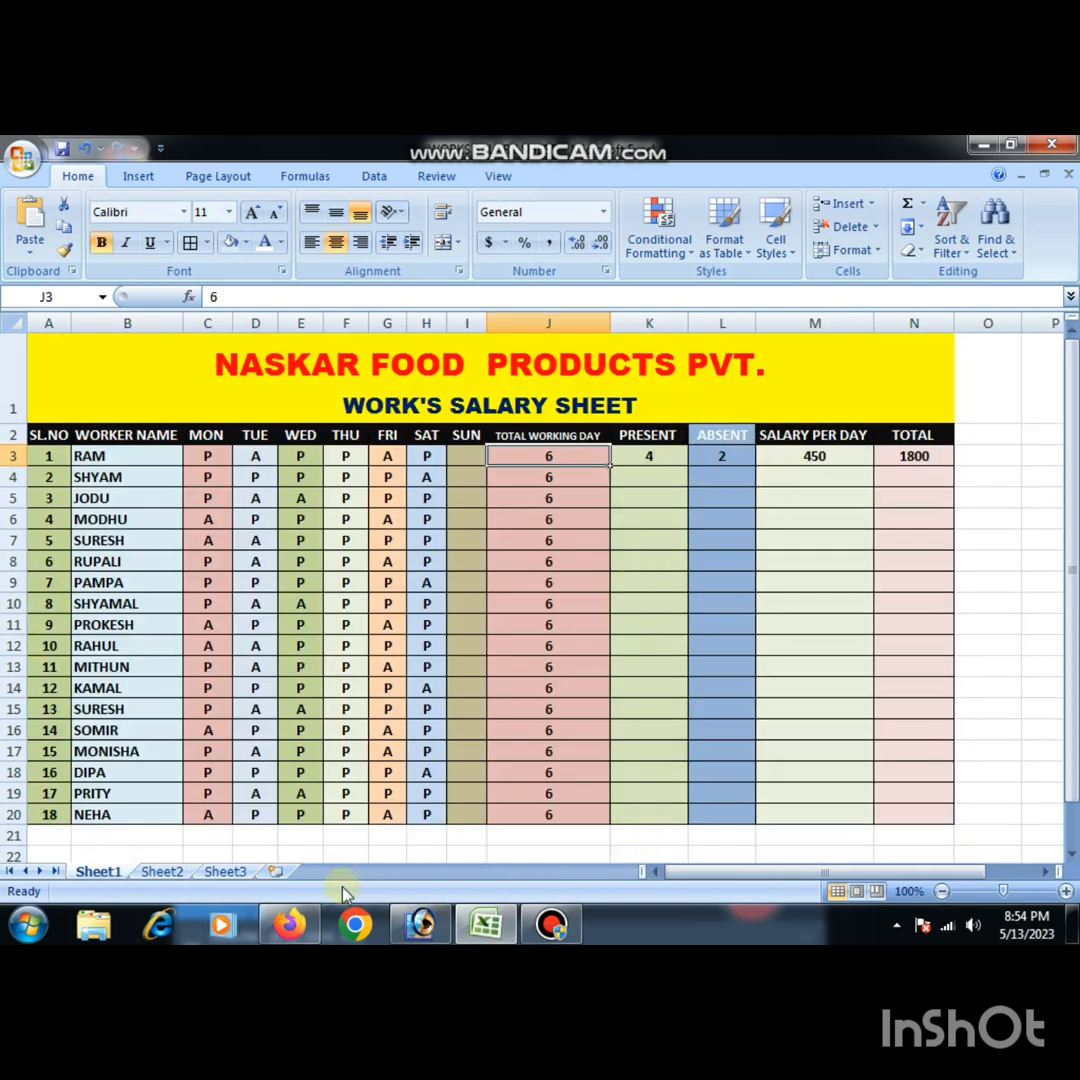
click(165, 873)
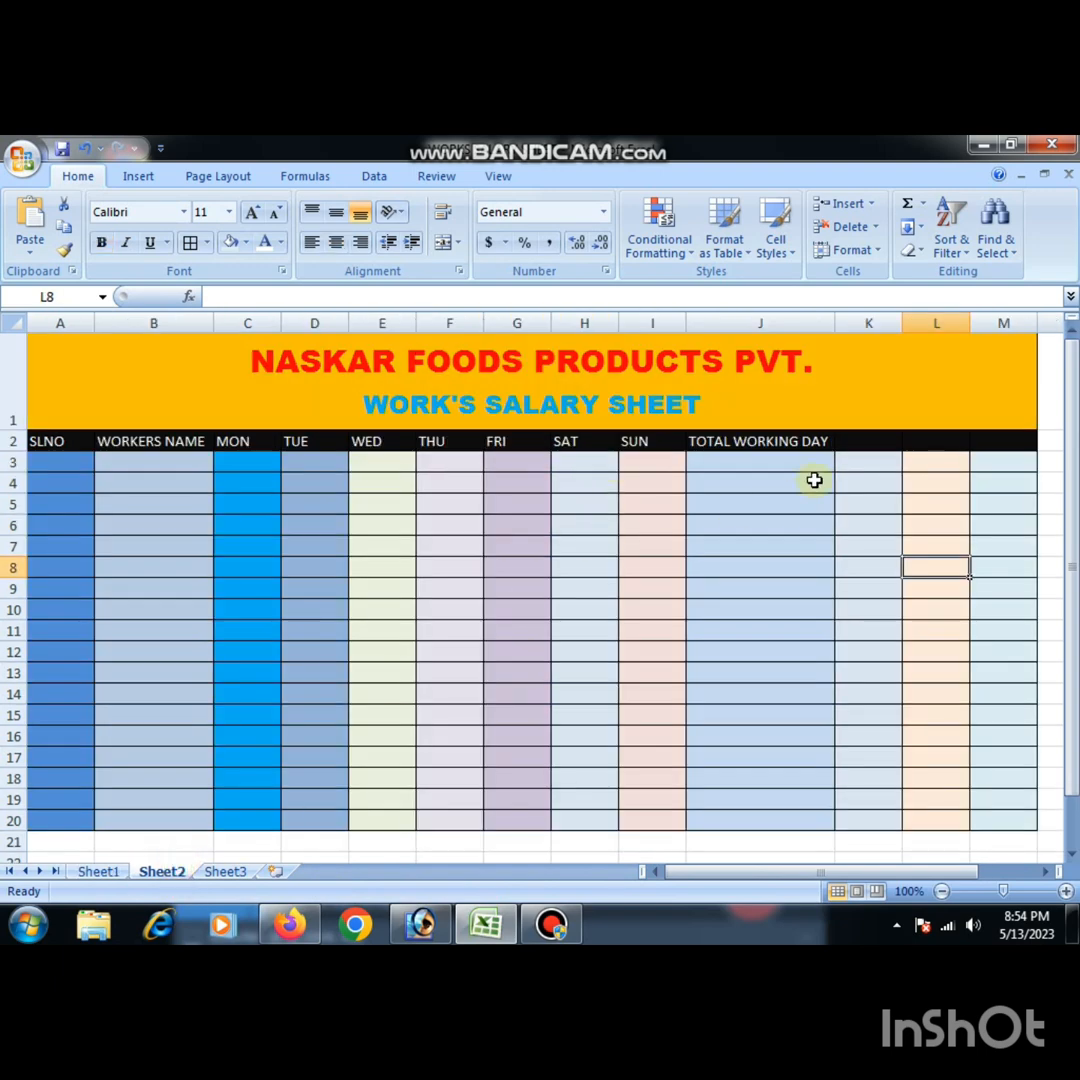
click(872, 439)
text(PR)
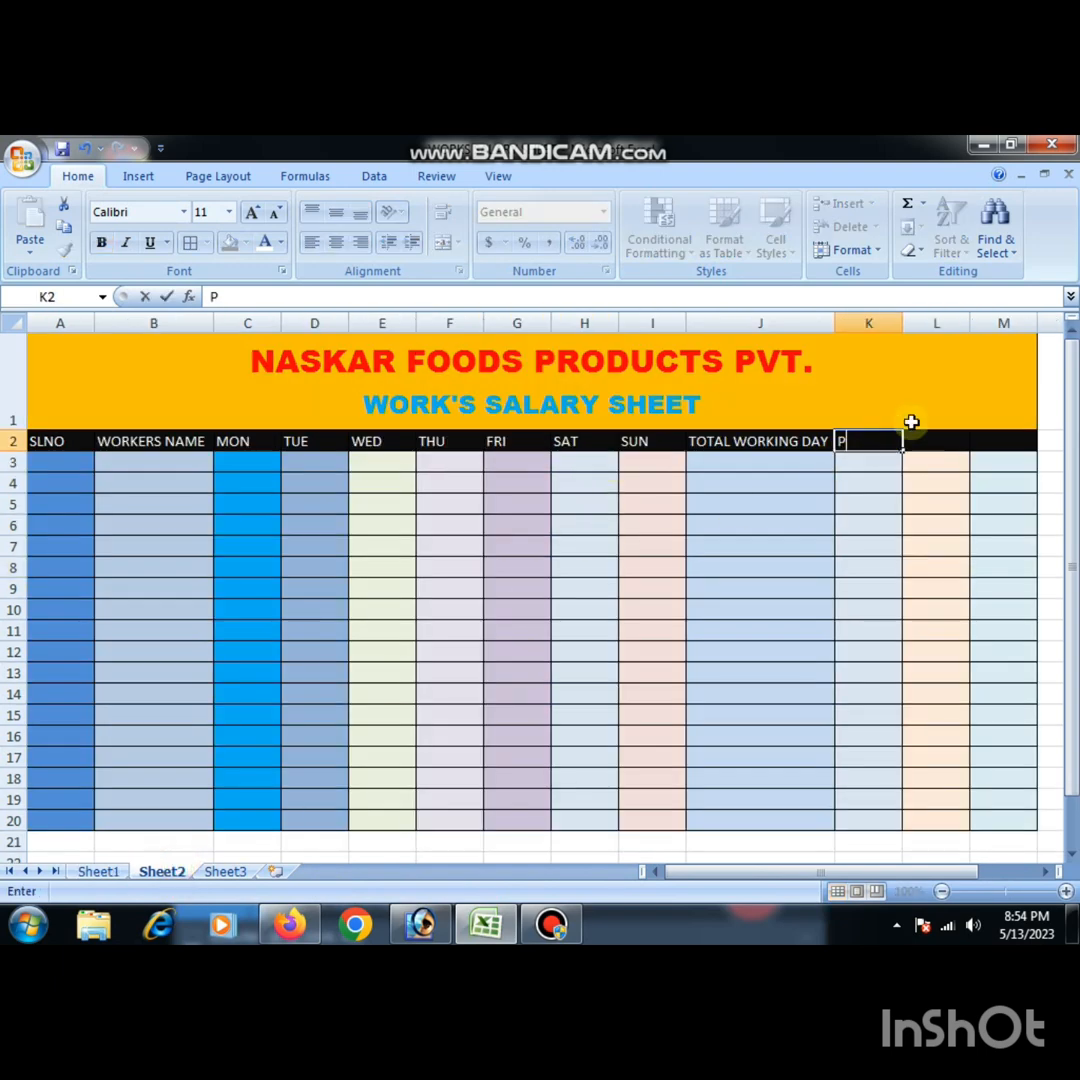
text(ESEN)
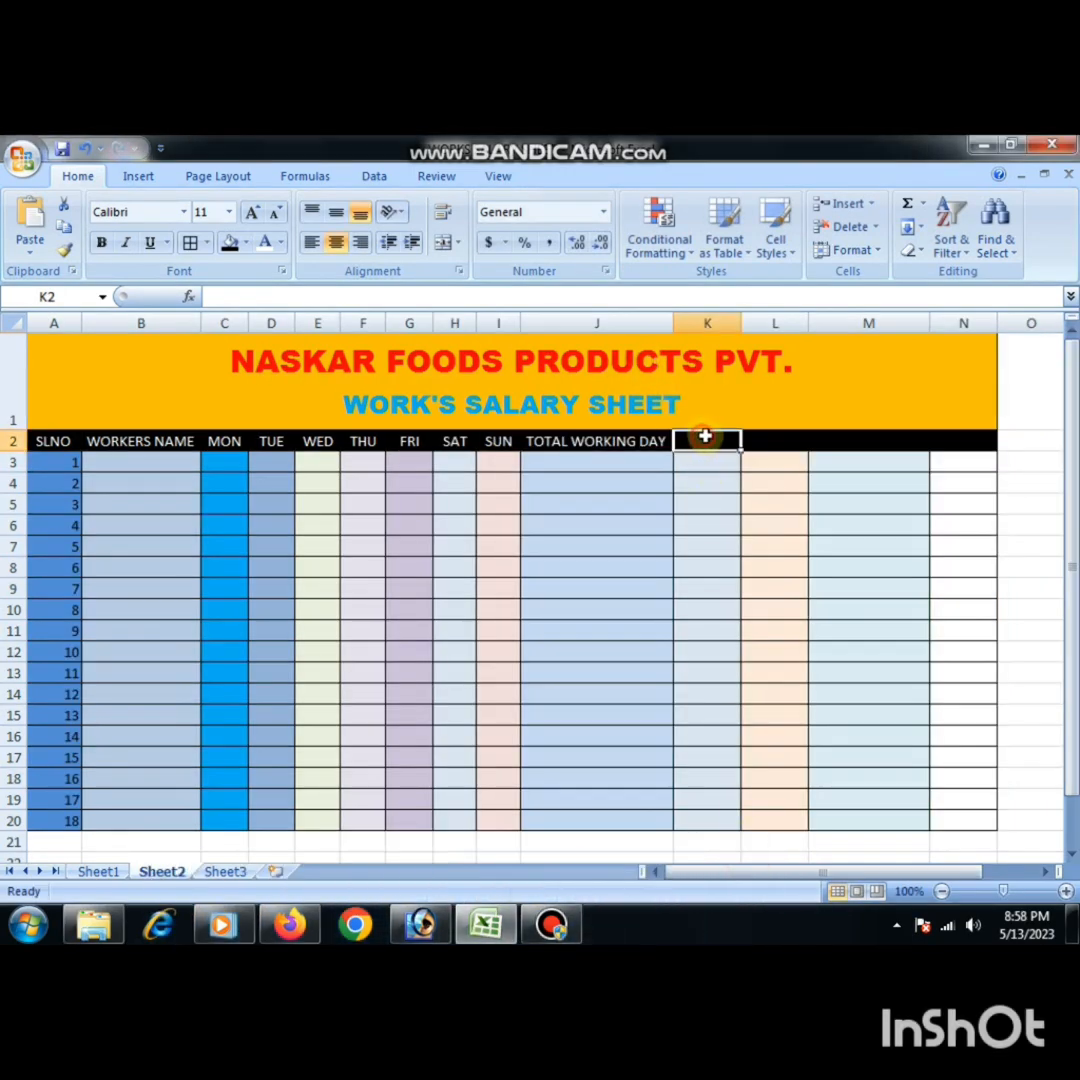
text(PRE)
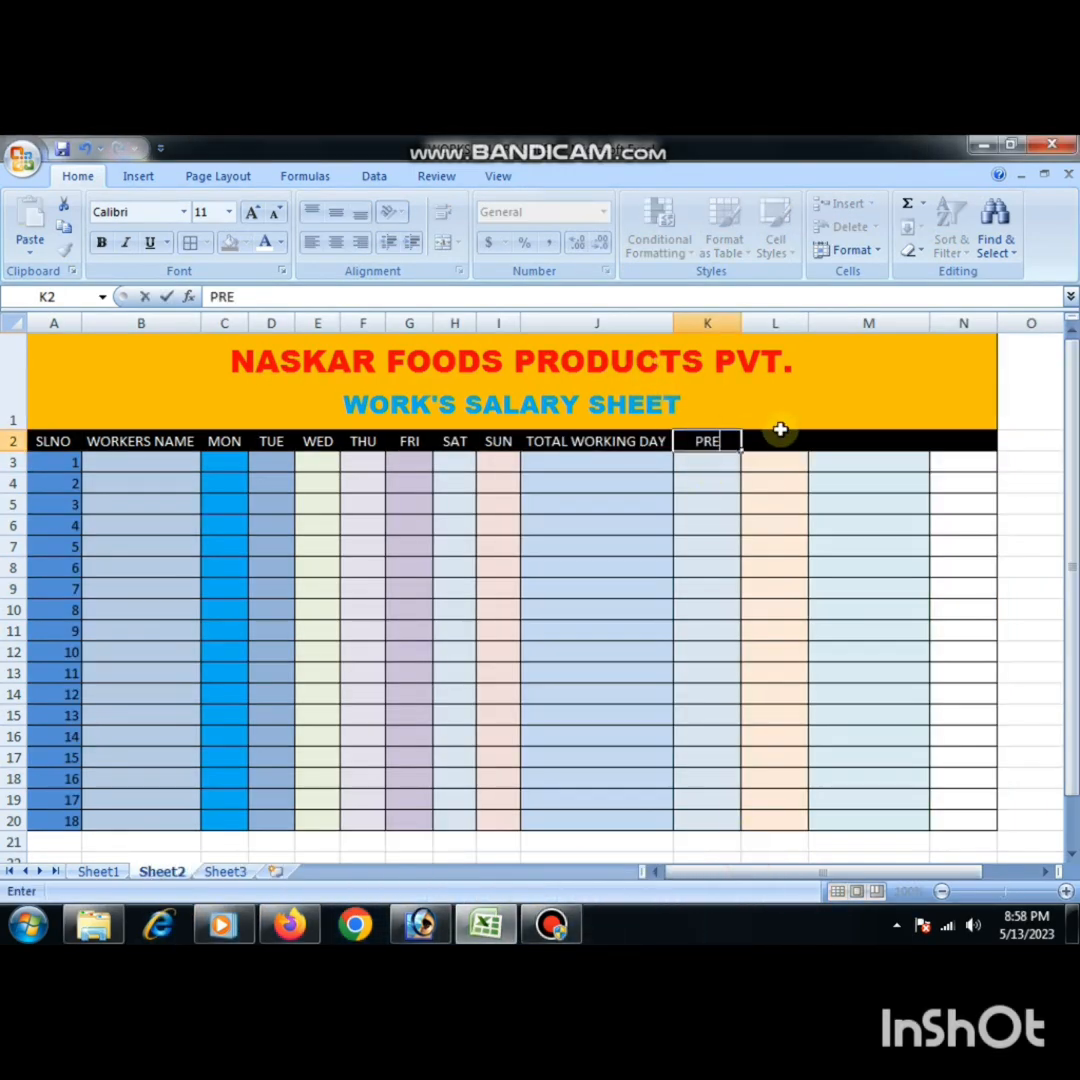
text(SENT)
click(780, 432)
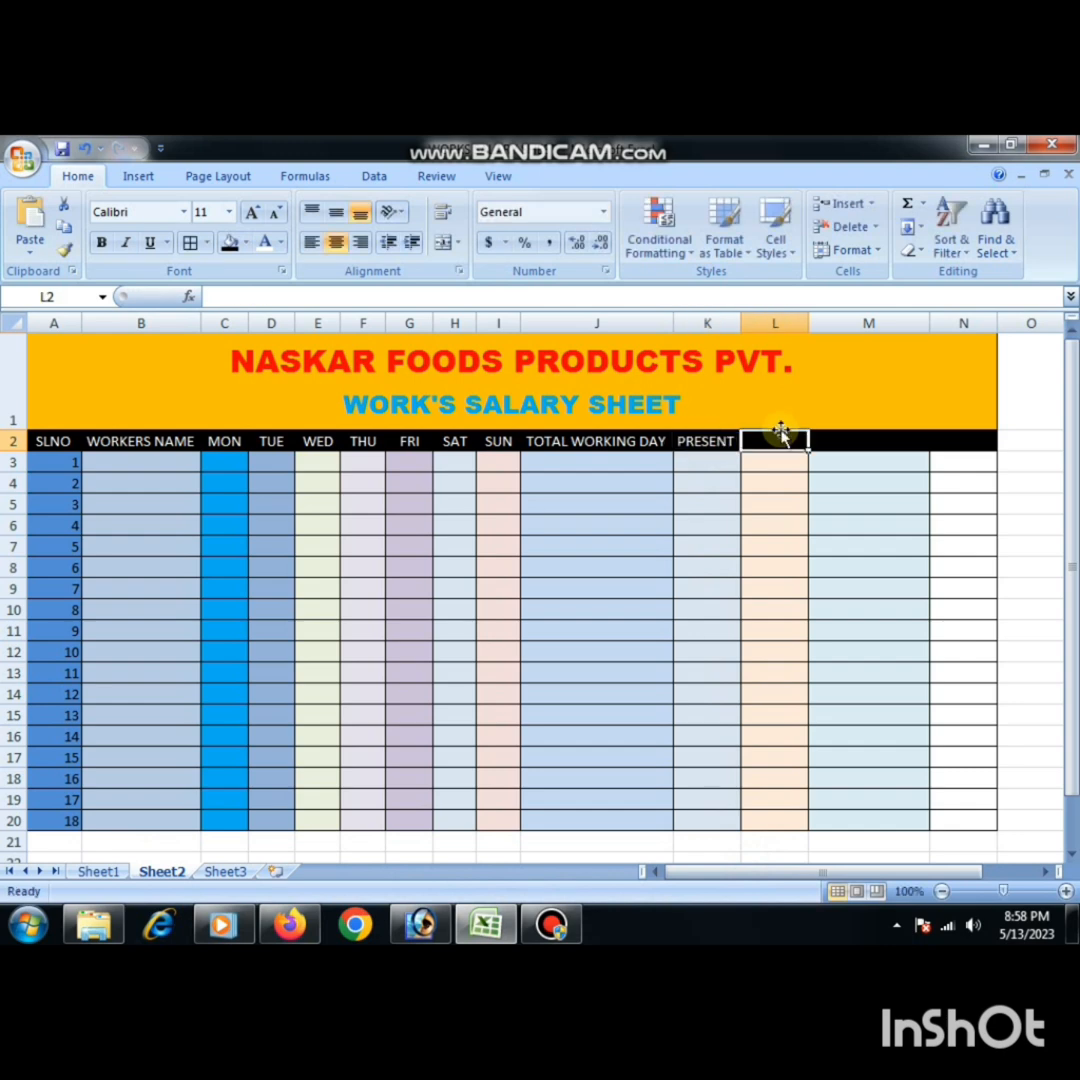
text(ABSENT)
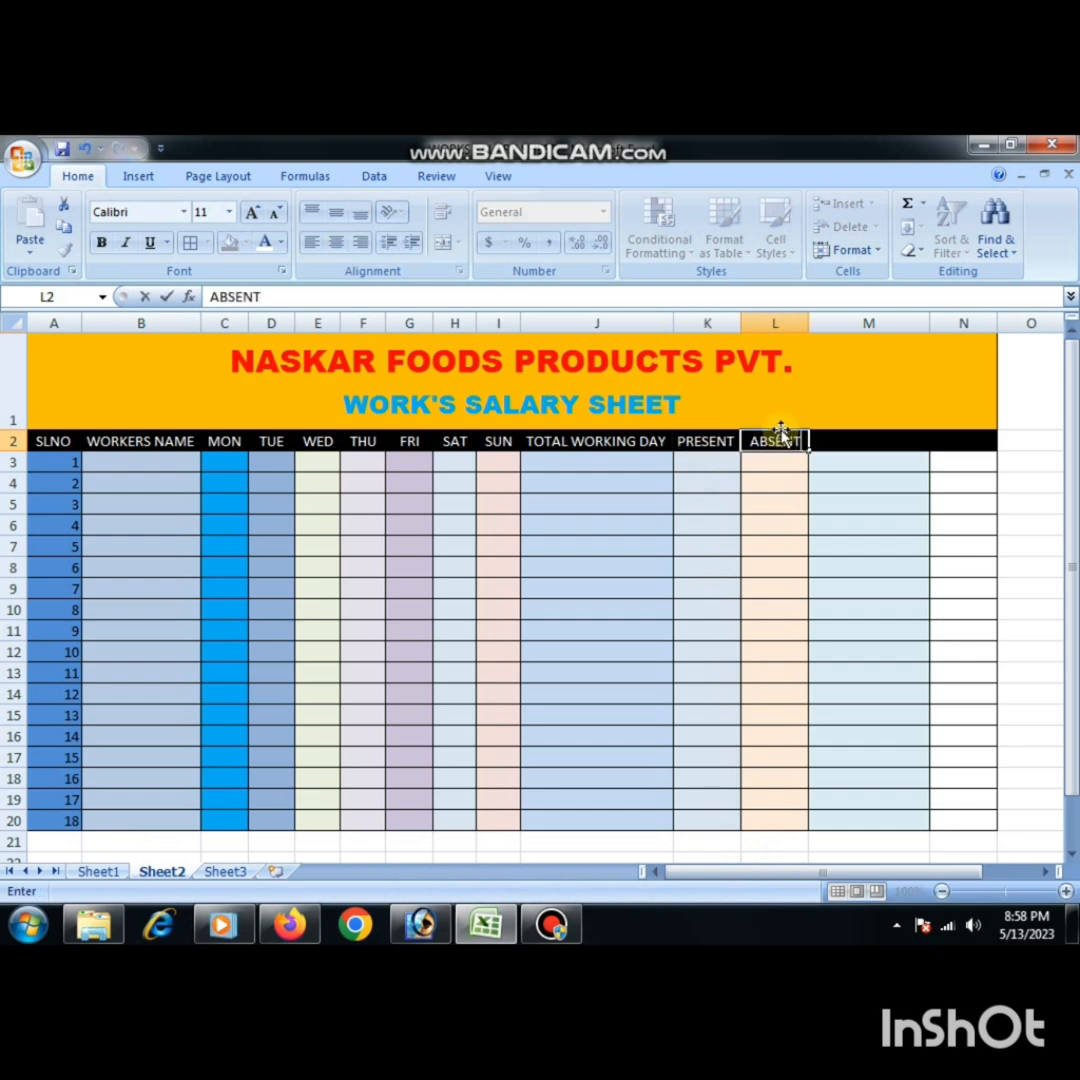
key(Tab)
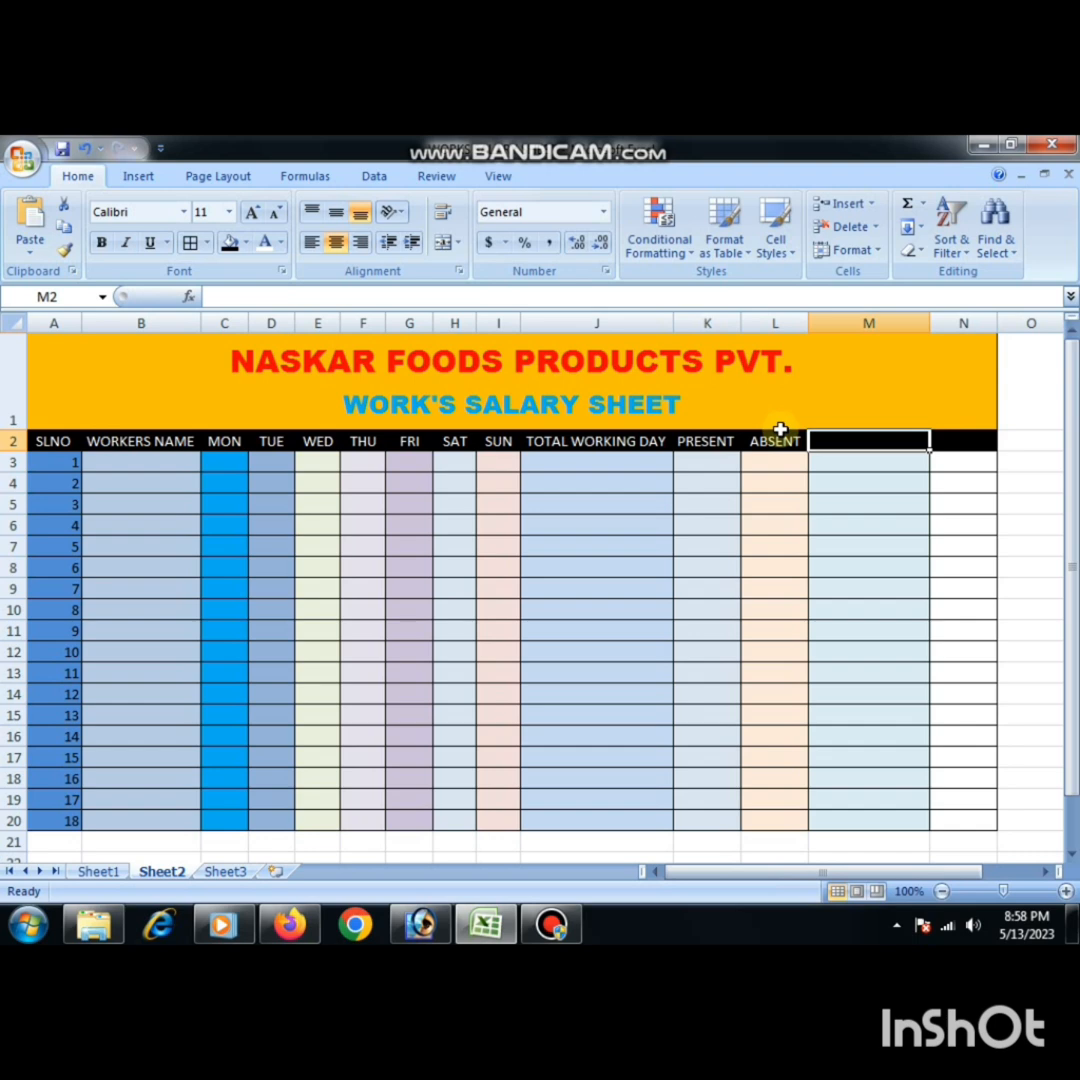
- Enter the headers SALARY PER DAY in M2 and TOTAL in N2
text(SALARY)
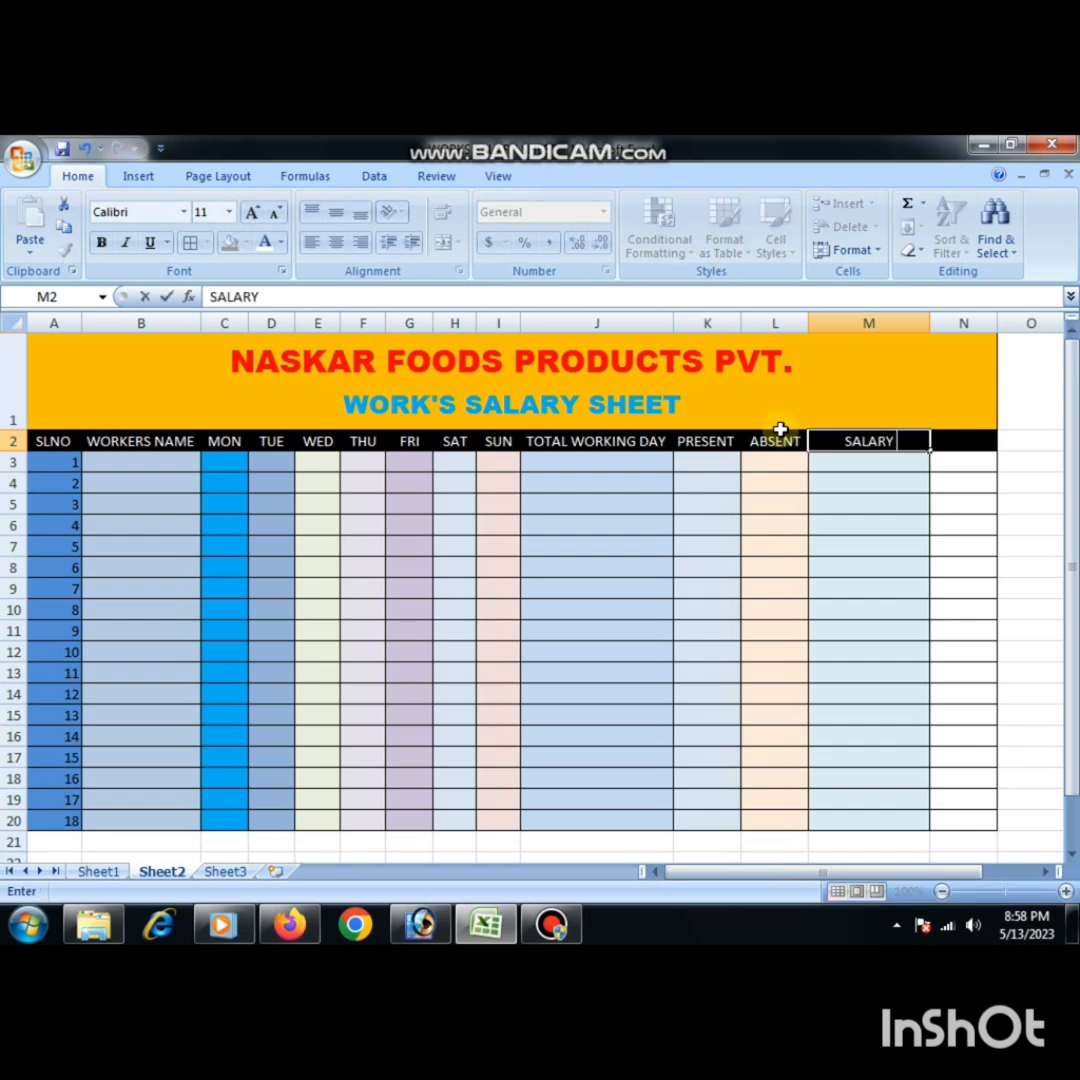
text( PA)
text(R DAY)
key(Tab)
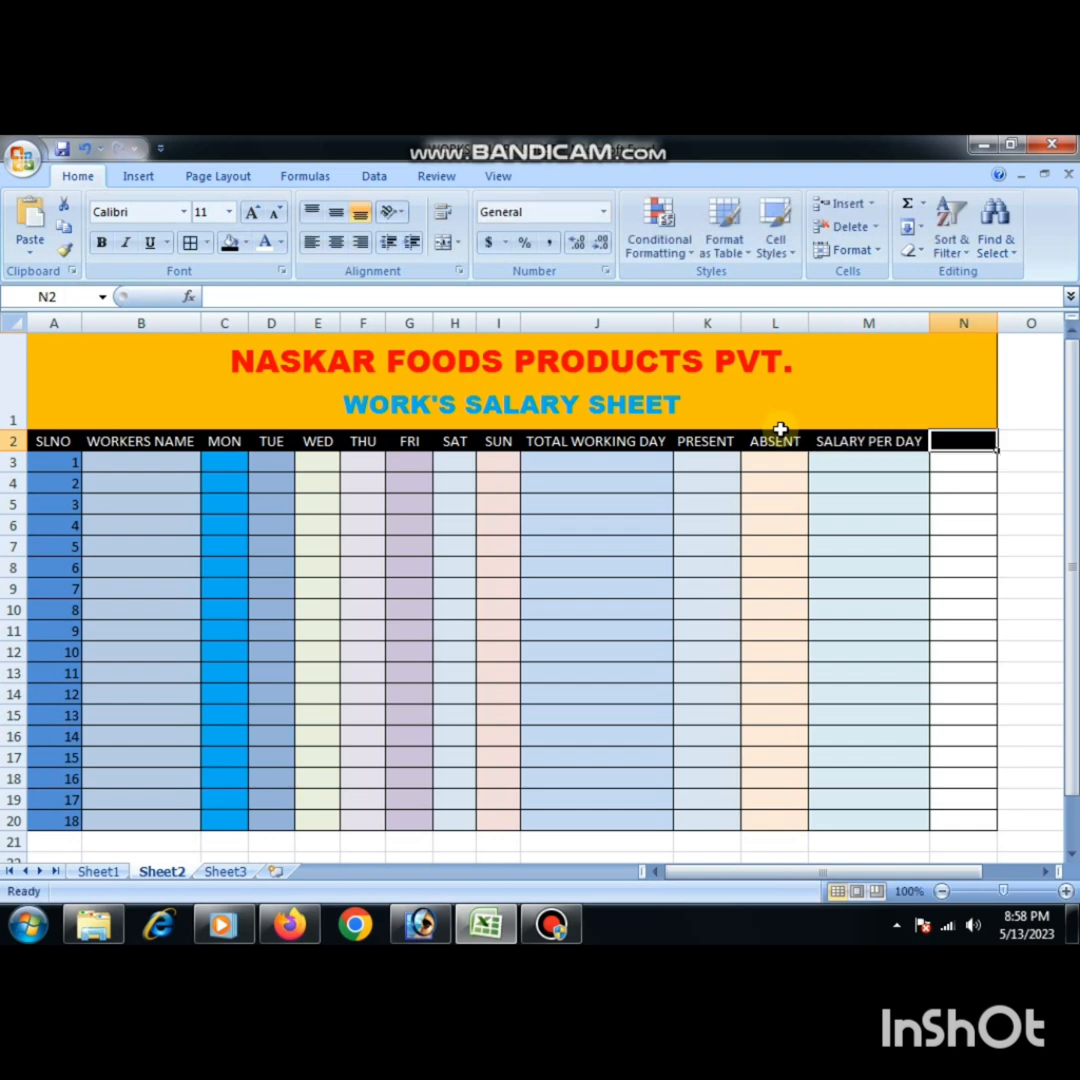
text(TOTAL)
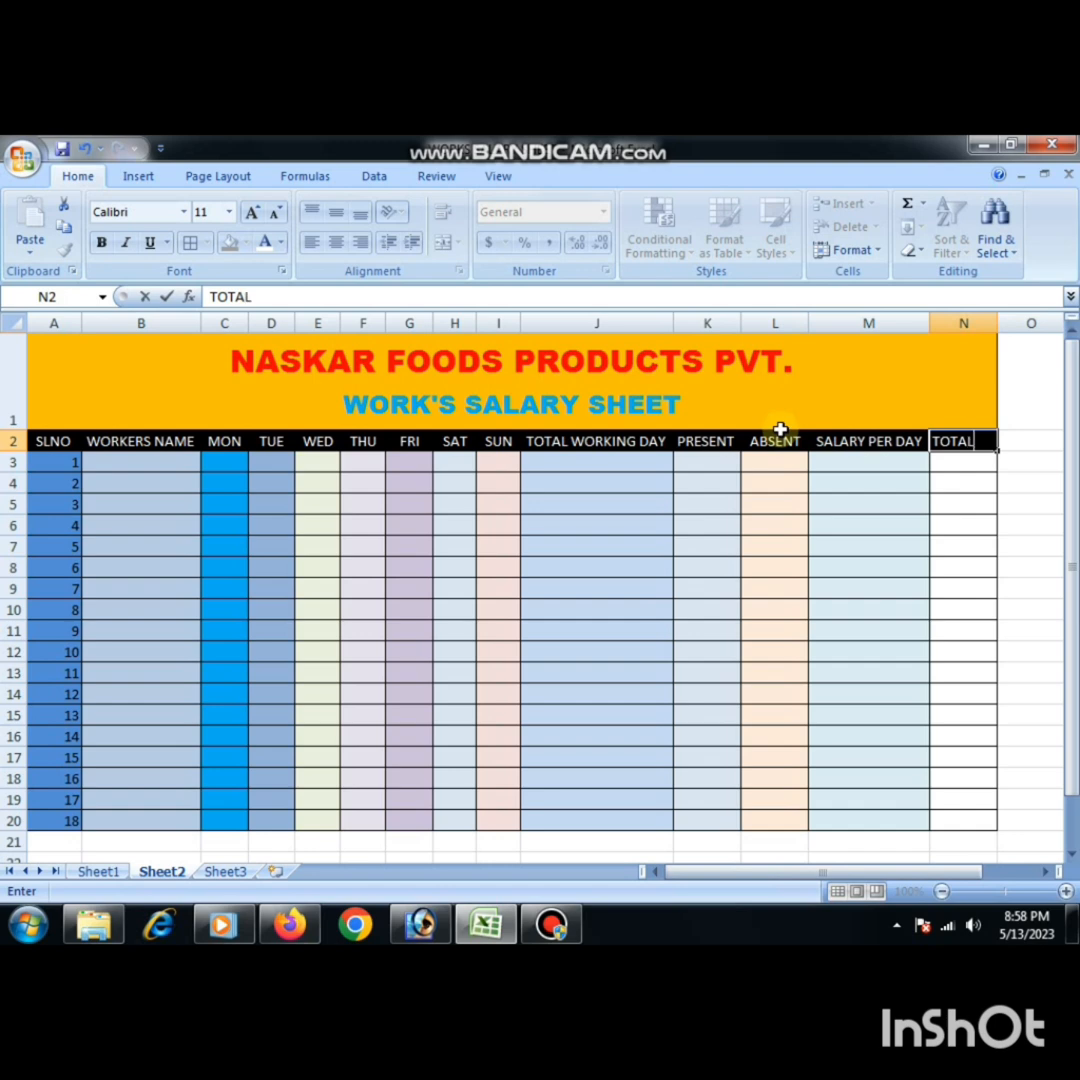
click(260, 629)
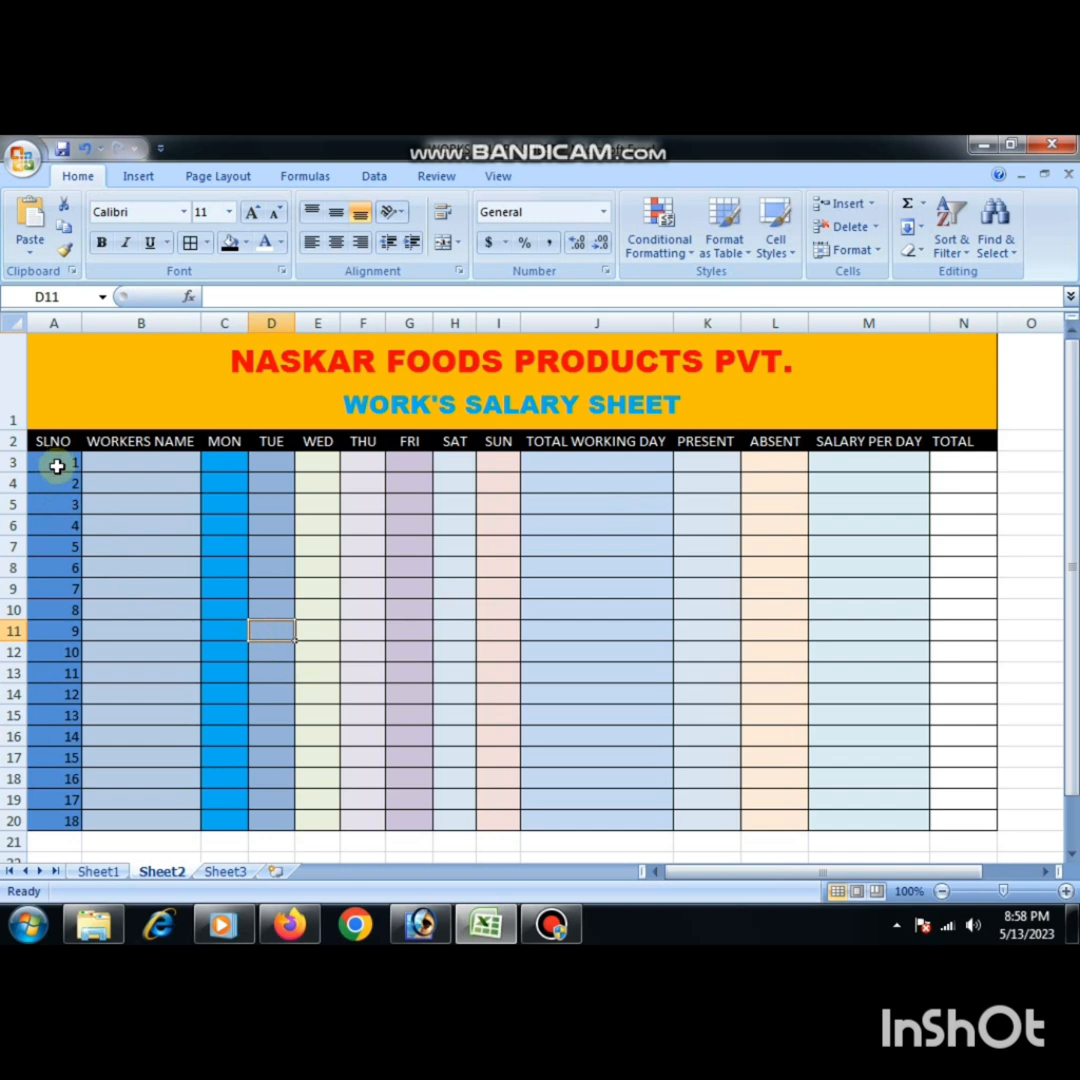
- Clear the serial numbers from A3:A20
drag(63, 475, 36, 720)
key(Delete)
scroll(34, 720, up, 1)
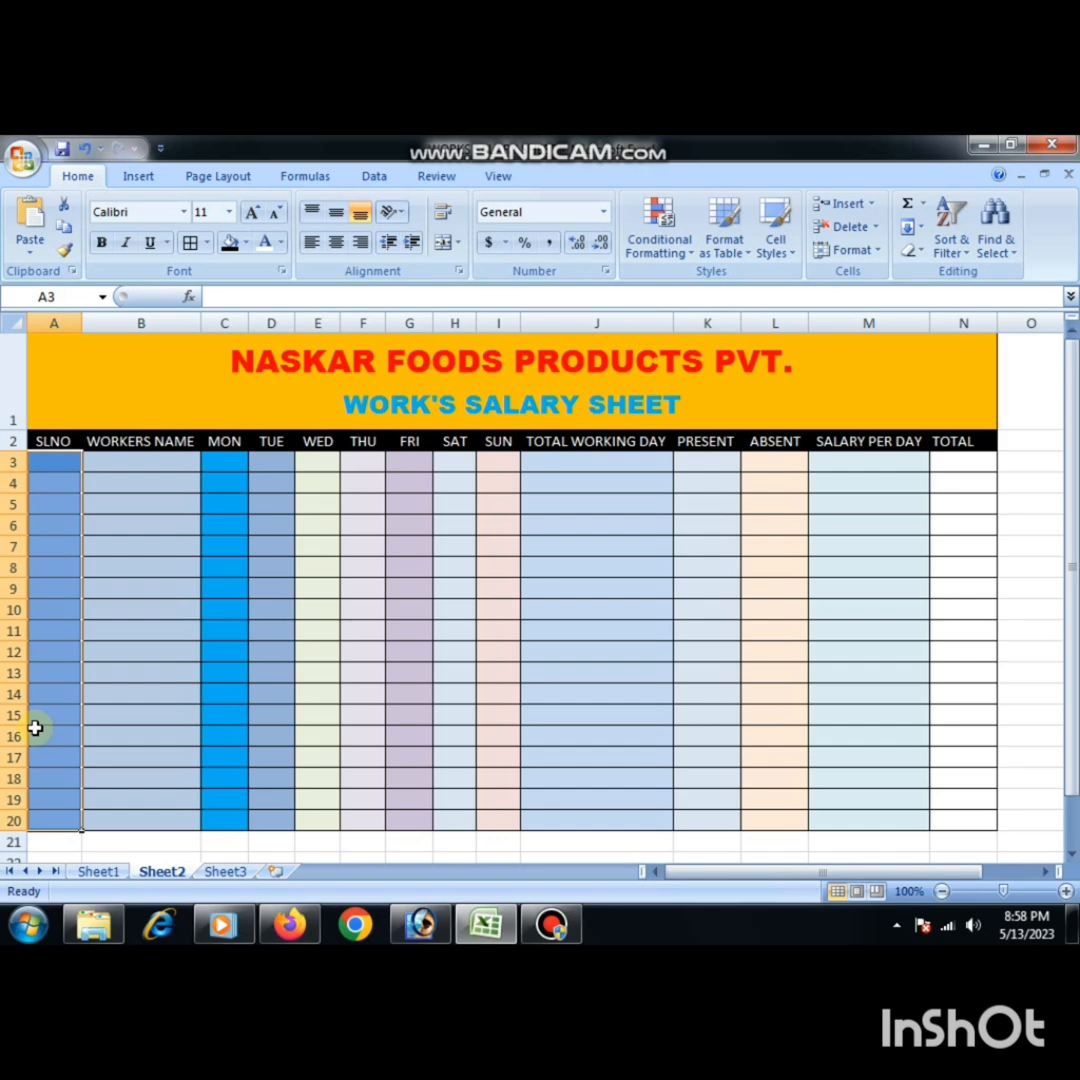
- Enter 1 in A3 and 2 in A4, and autofill the serial numbers down to 18 in A20
click(43, 465)
text(1)
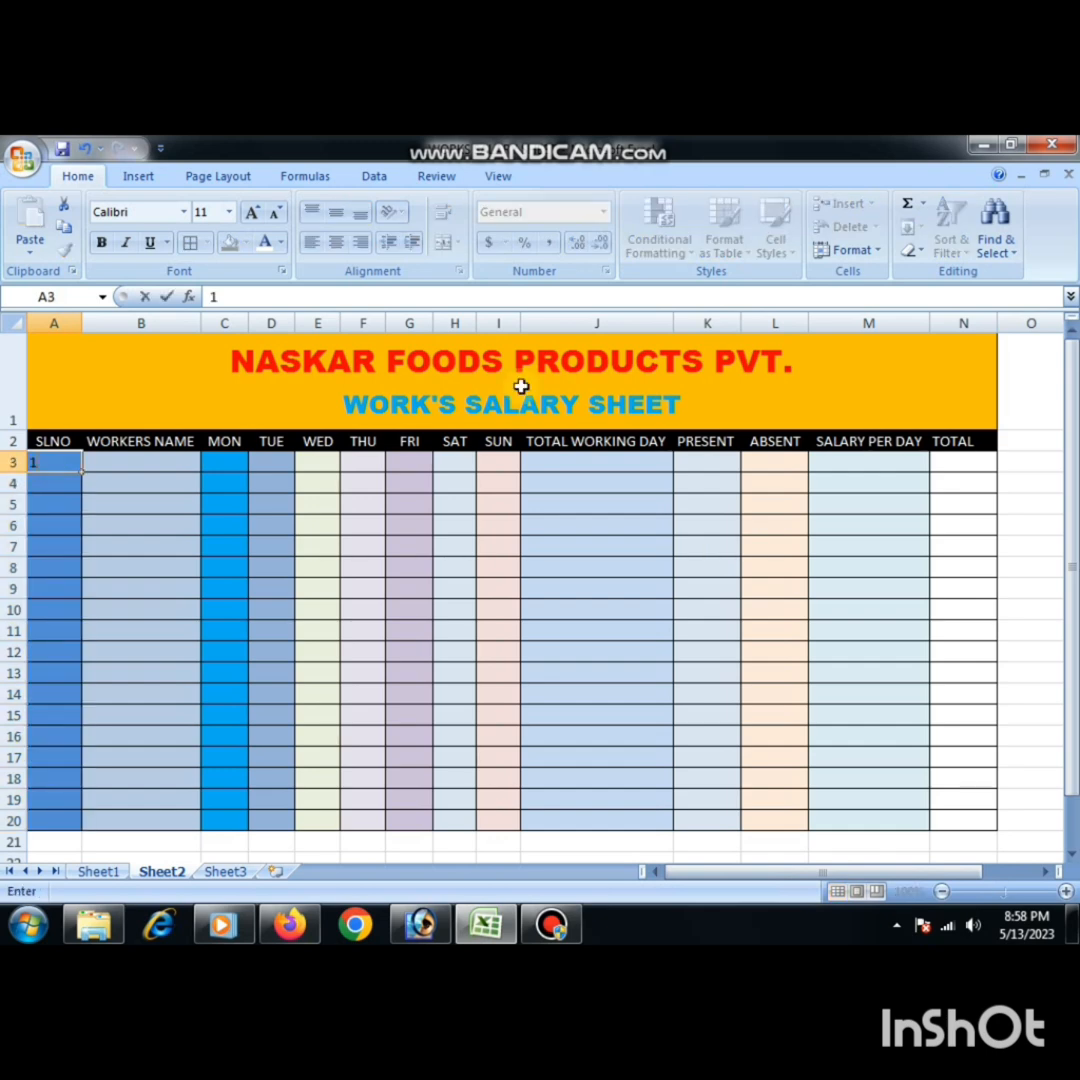
click(48, 481)
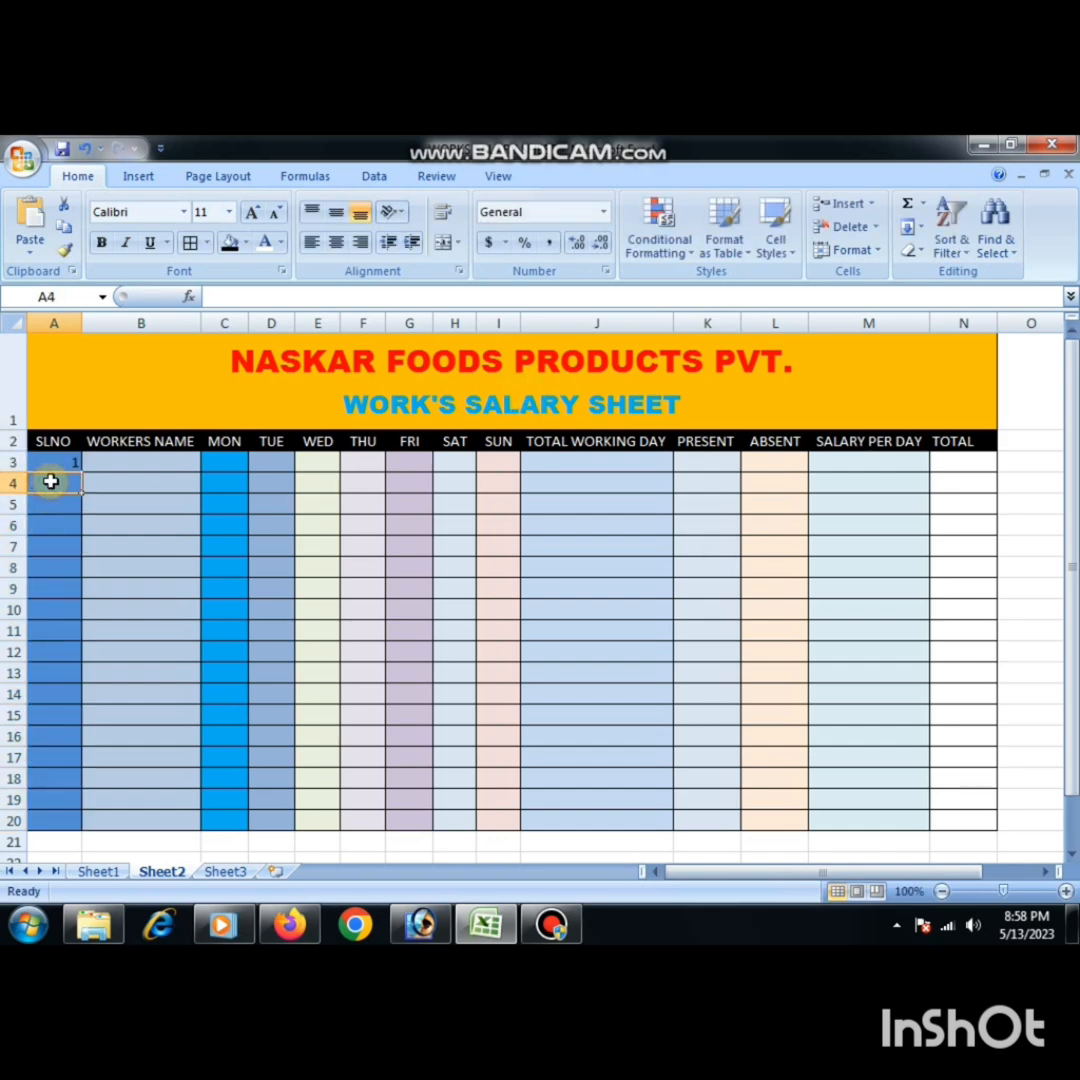
text(2)
key(Return)
drag(72, 460, 74, 488)
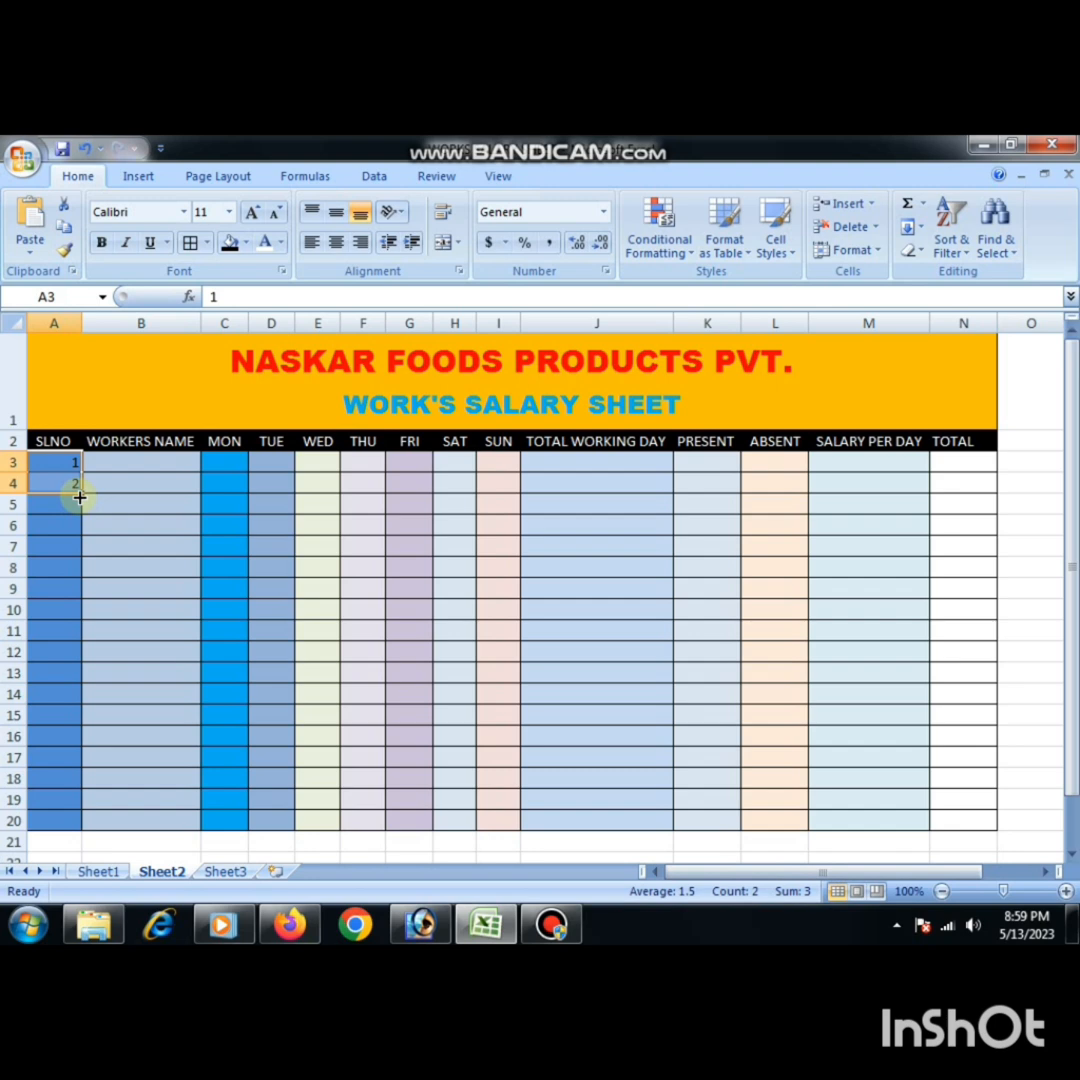
drag(79, 497, 89, 824)
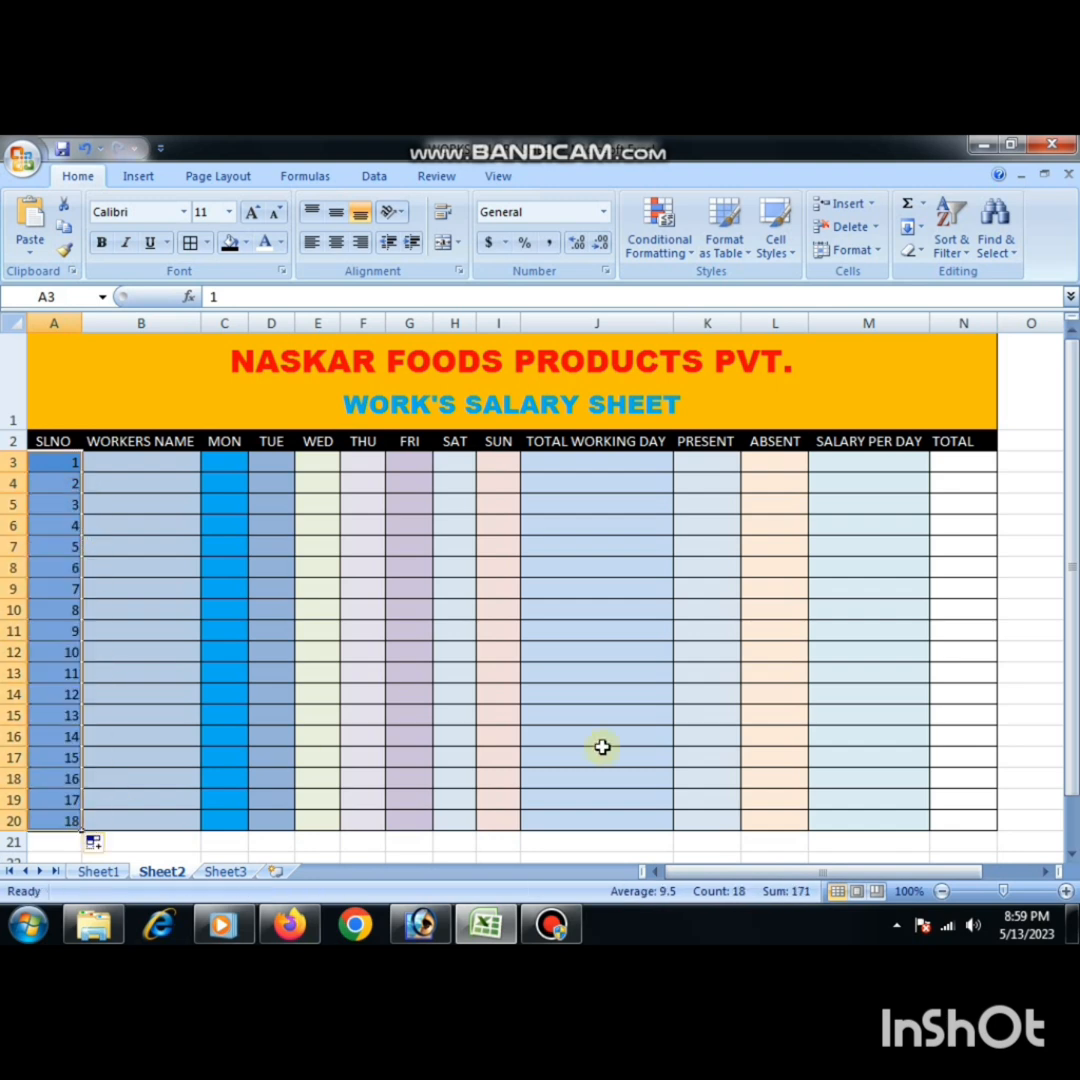
click(135, 523)
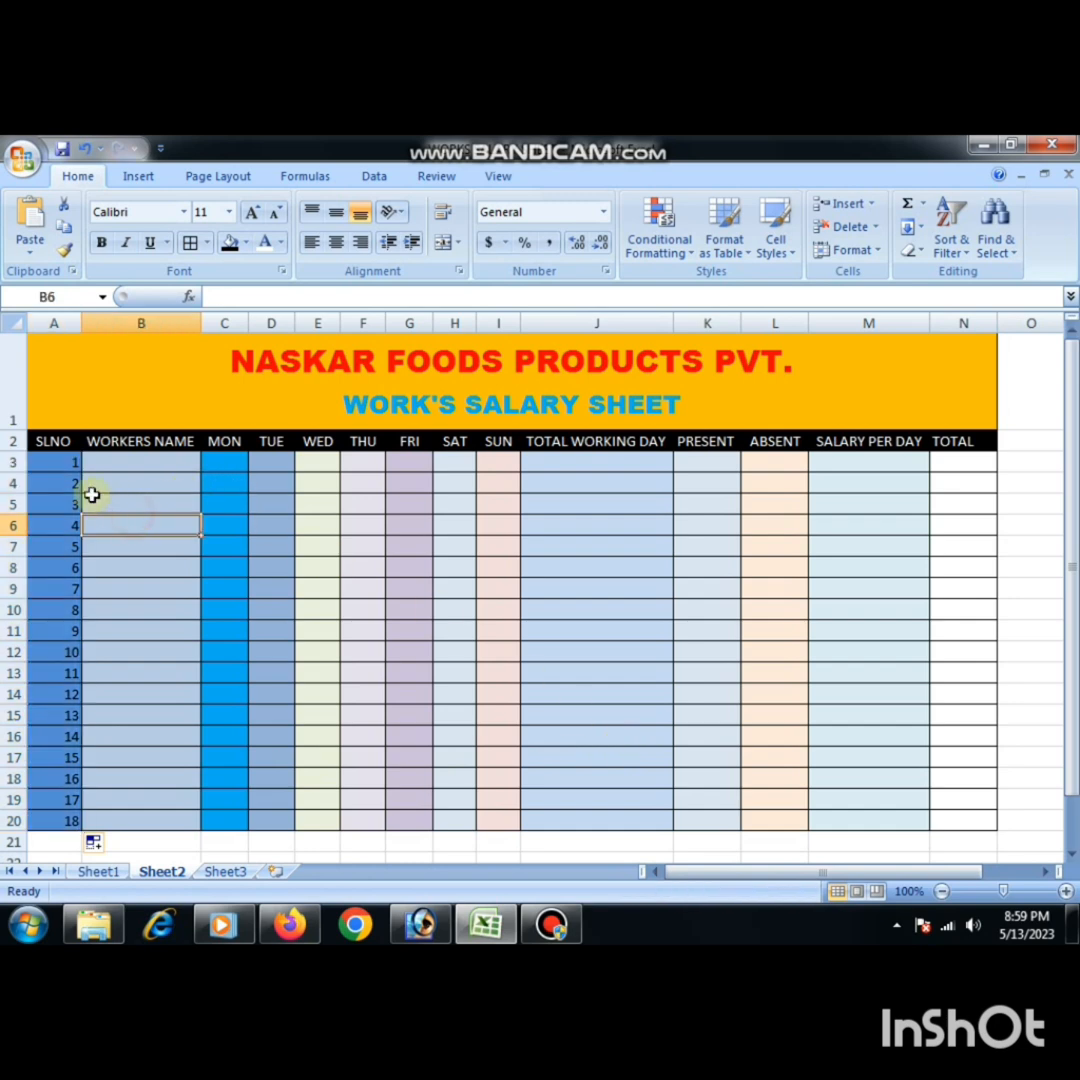
- Center the contents of the table body A3:N20 horizontally
drag(58, 462, 962, 798)
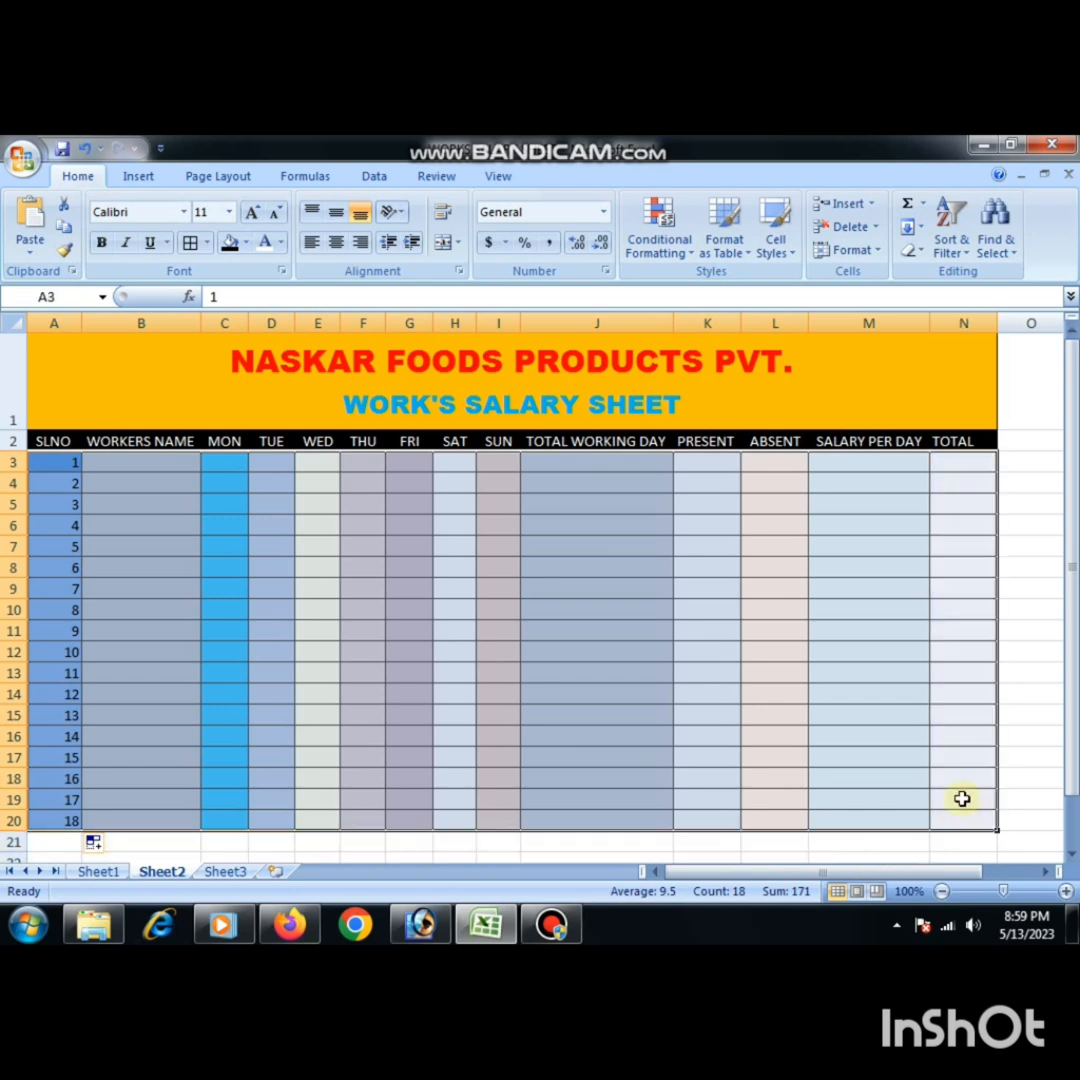
click(333, 252)
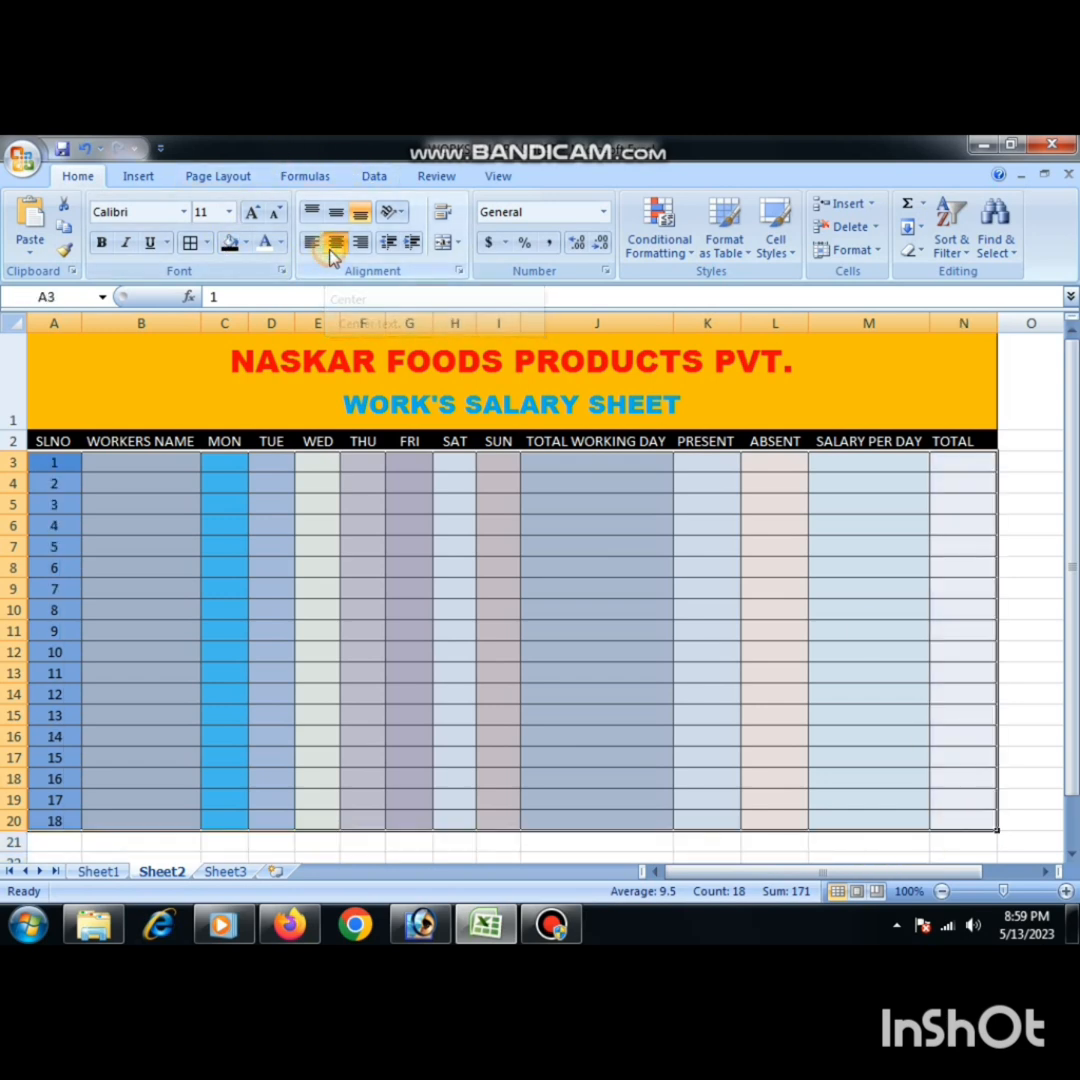
click(289, 558)
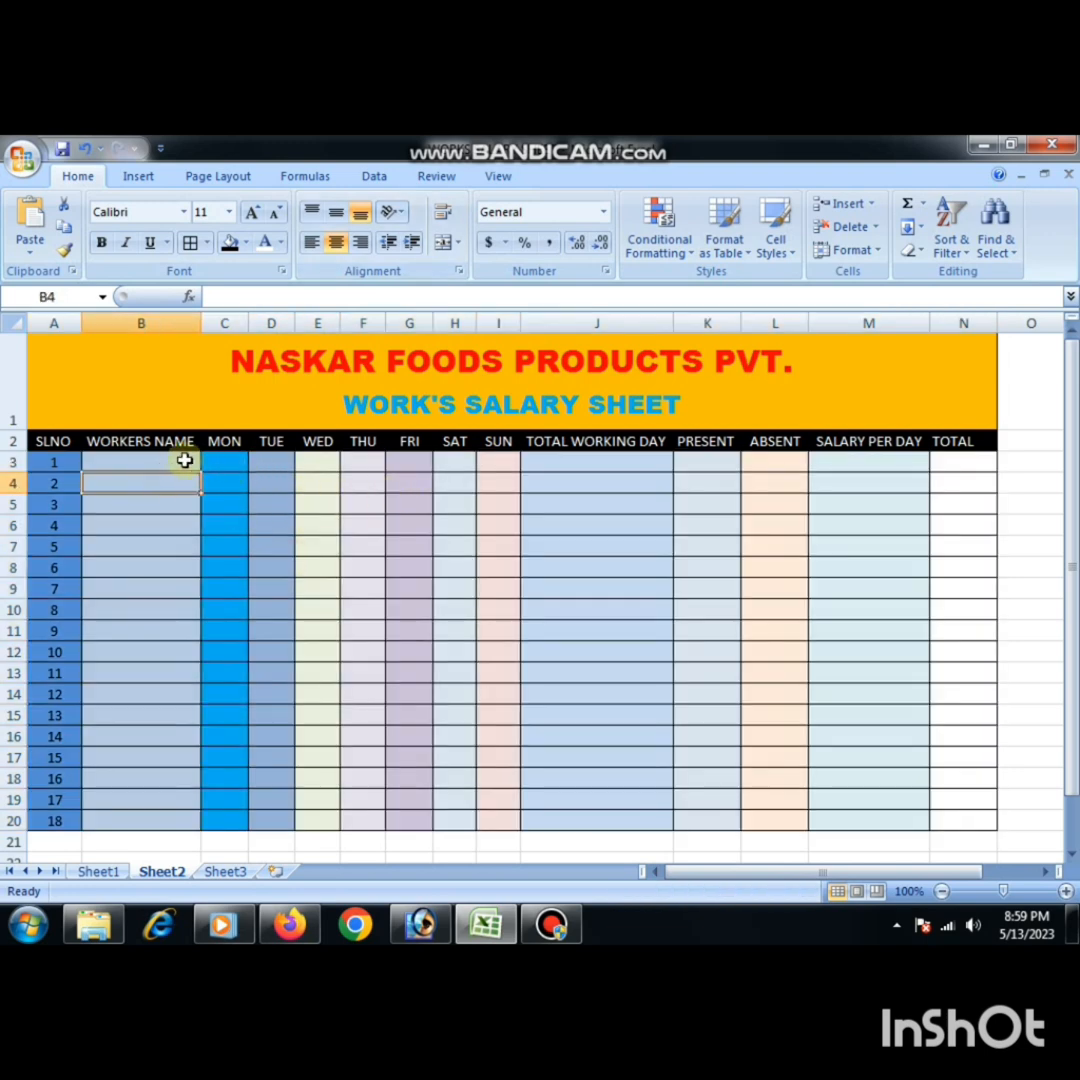
- Enter the first two workers' names in B3 and B4 of the WORKERS NAME column
click(182, 462)
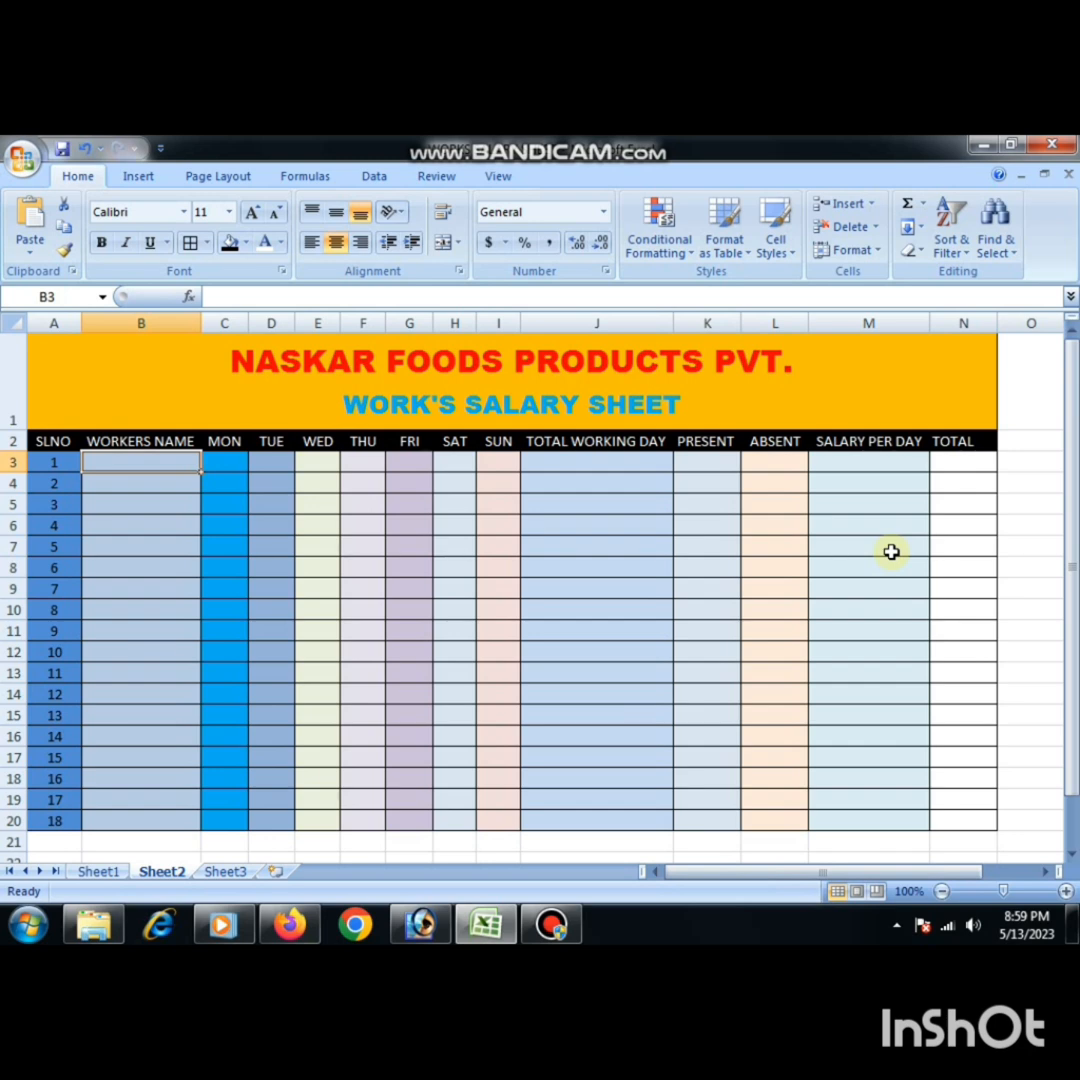
text(RAM)
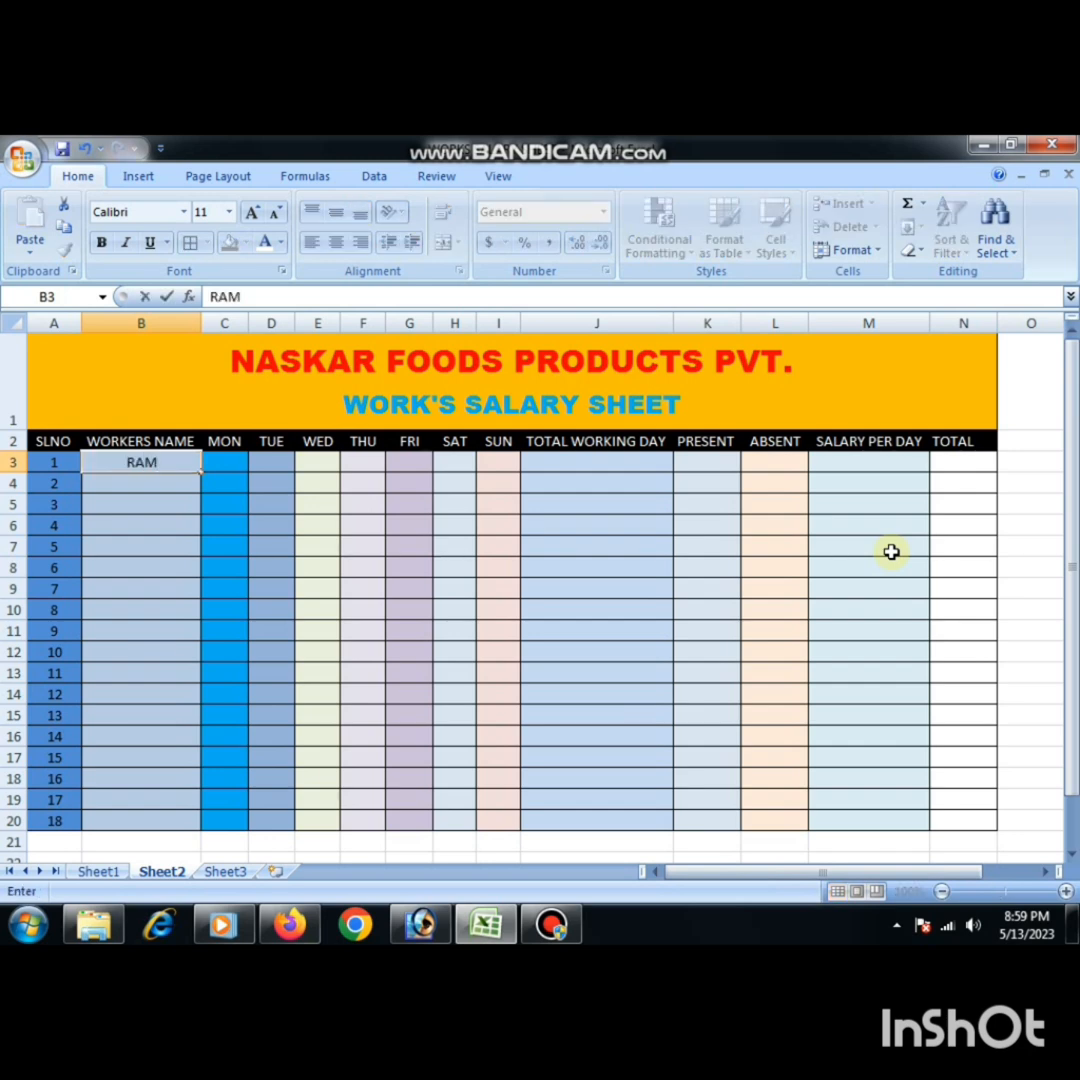
key(Tab)
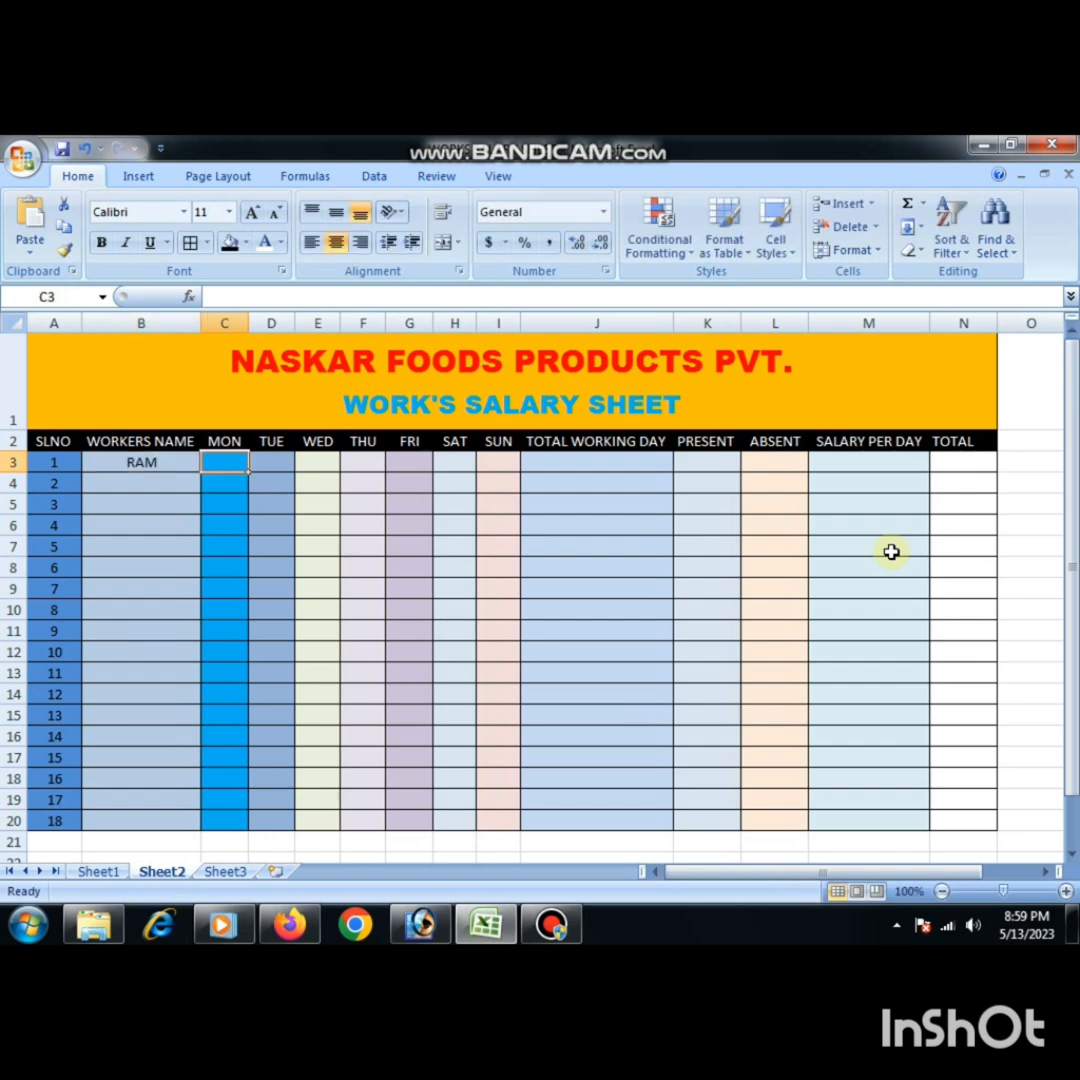
key(Return)
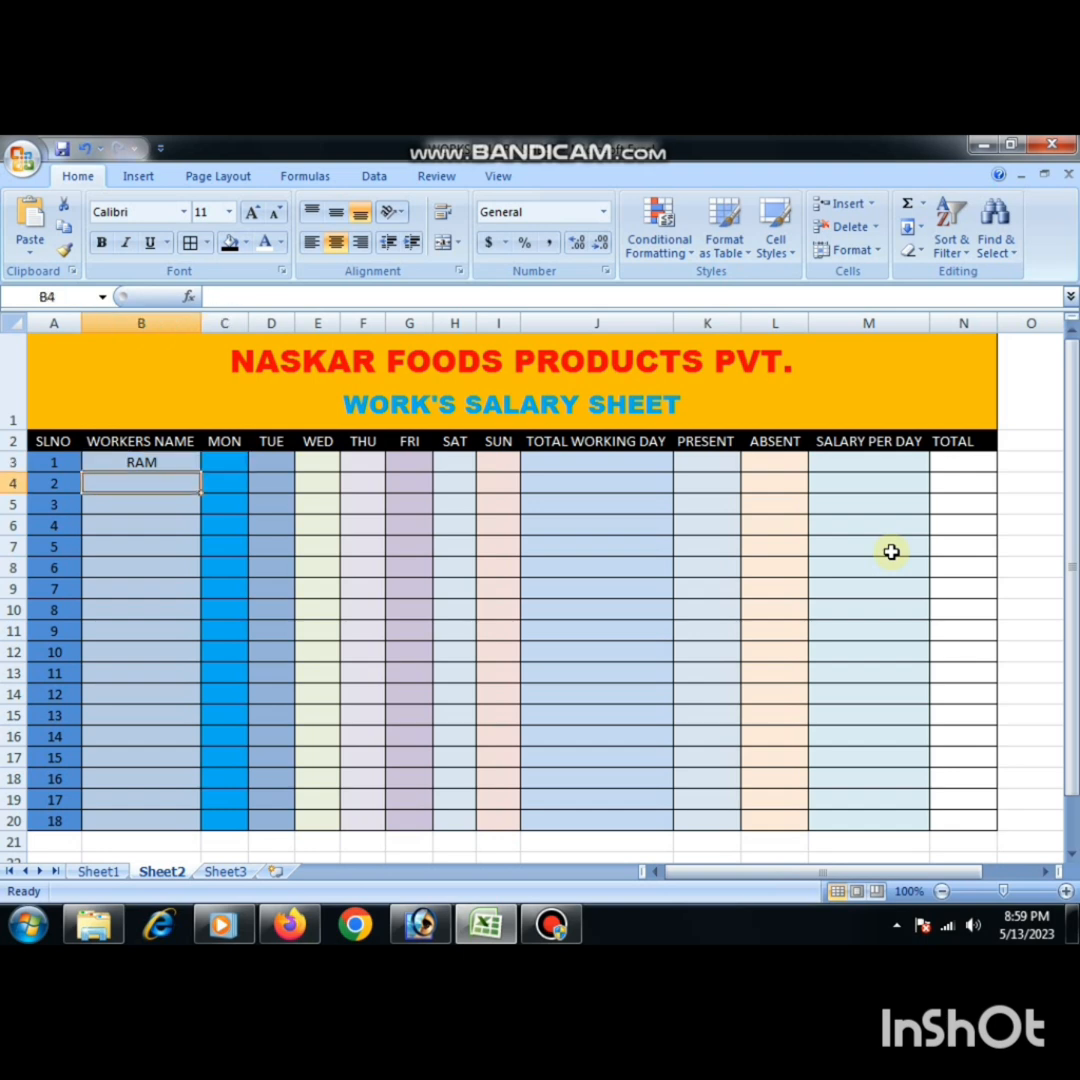
text(SHY)
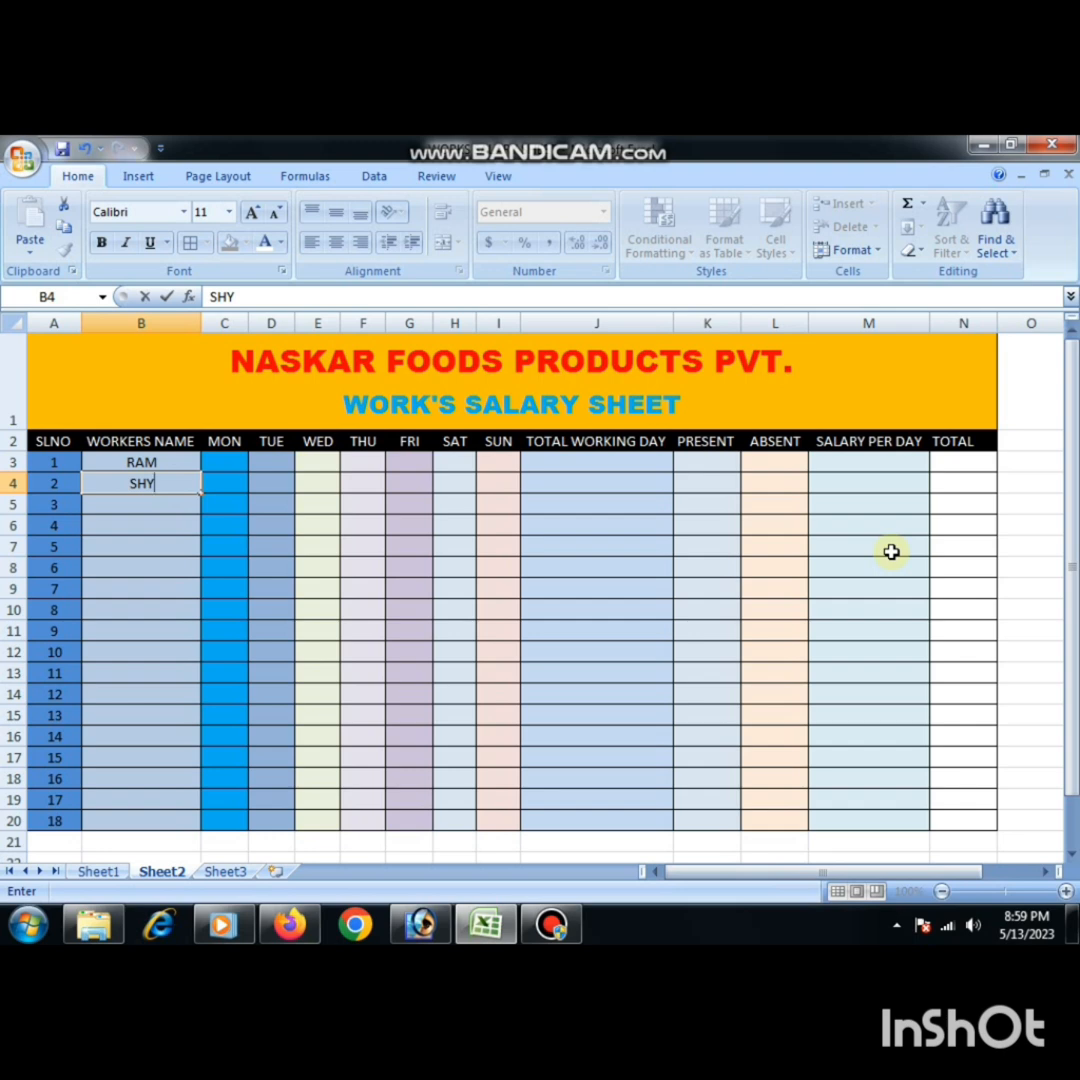
text(AM)
- Fill in the first worker's attendance from MON to SAT in C3:H3 as P, A, P, P, P, P
click(222, 460)
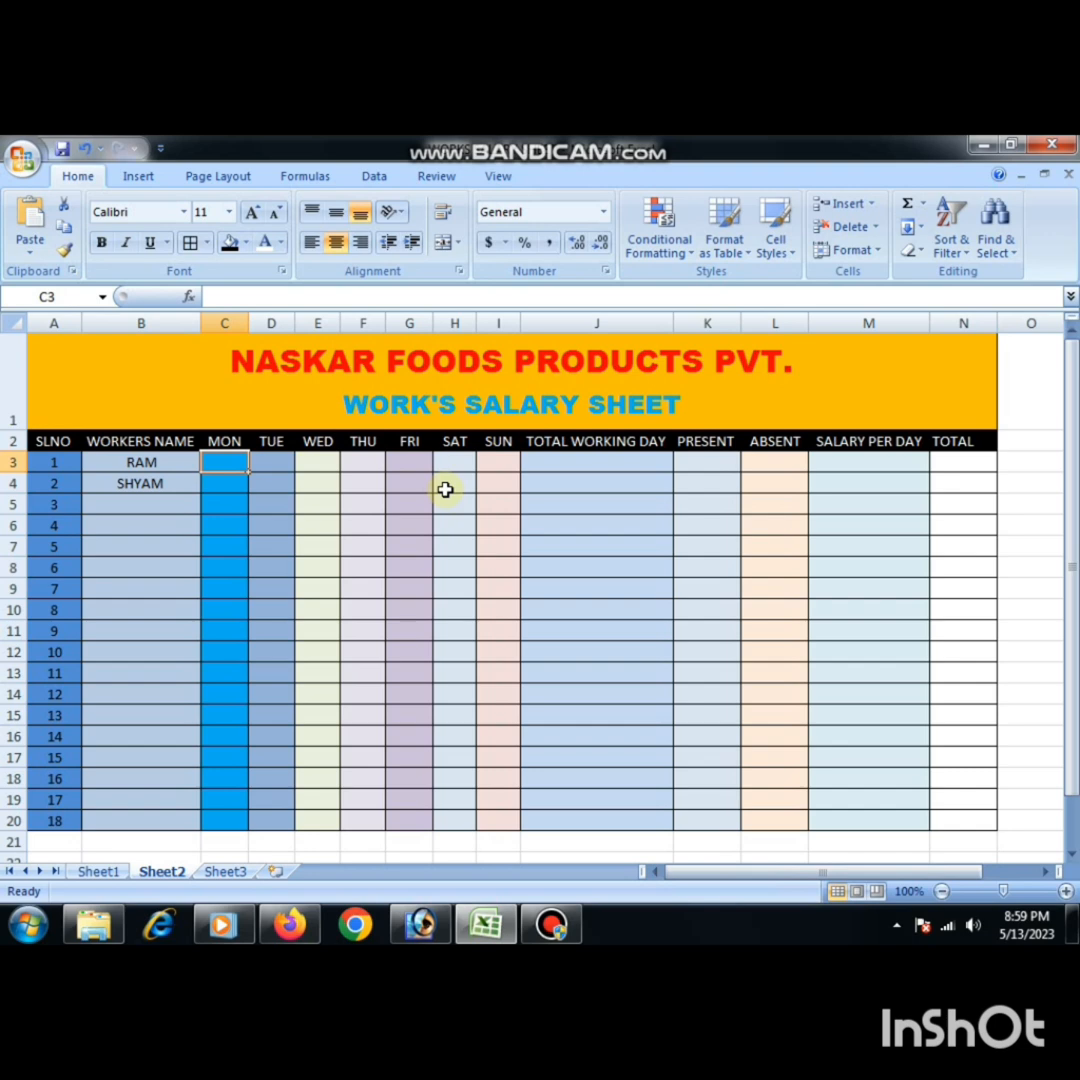
text(P)
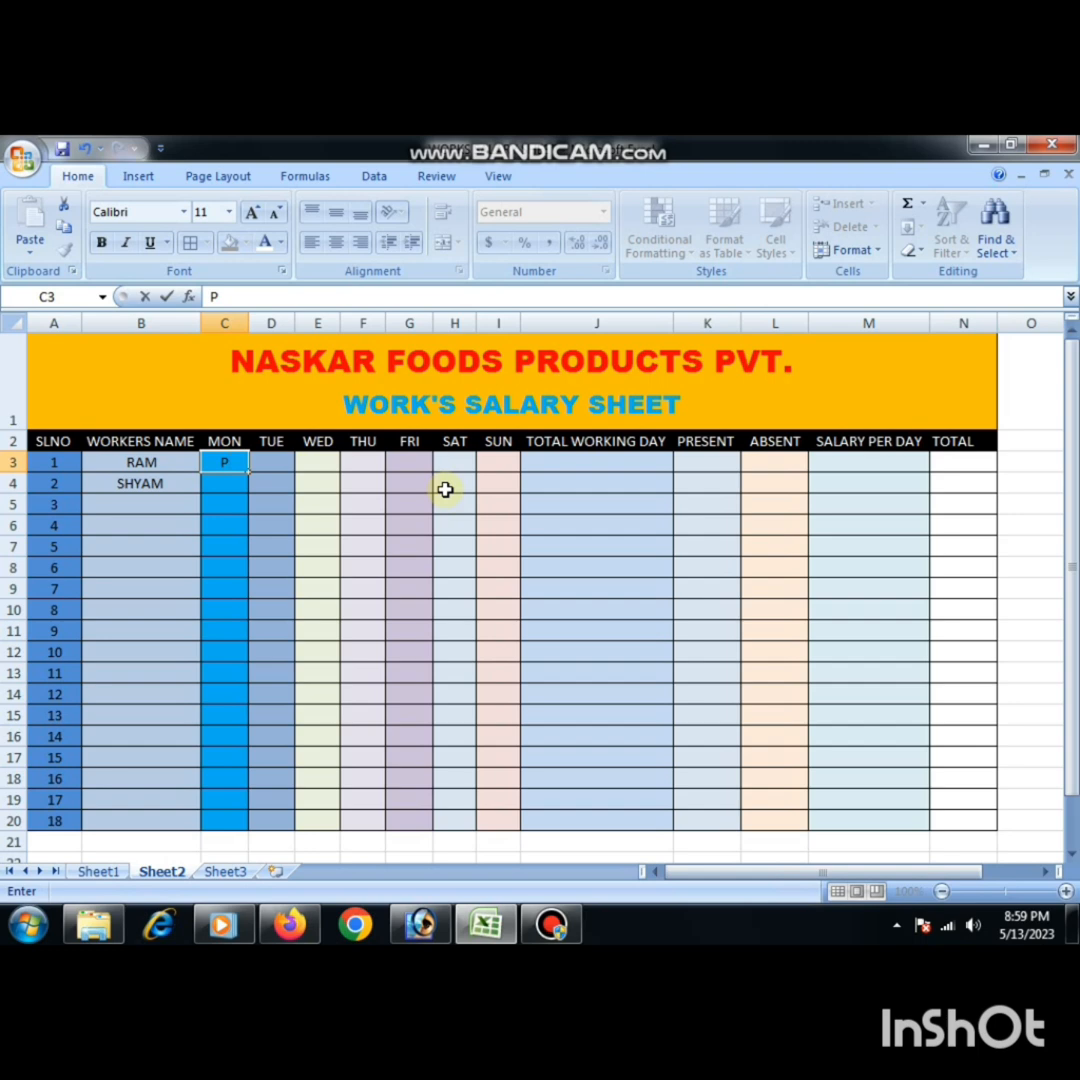
key(Tab)
text(A)
key(Tab)
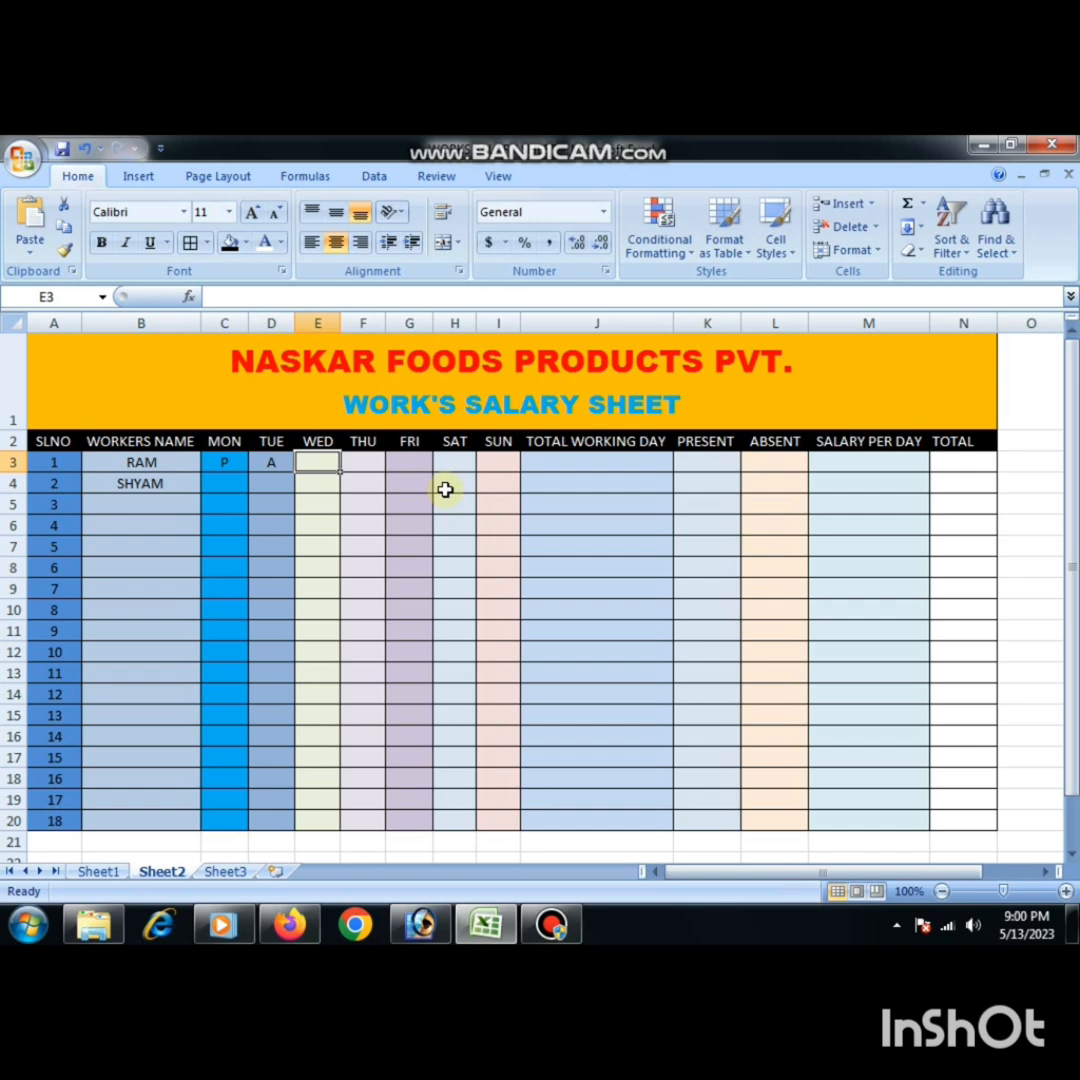
text(P)
key(Tab)
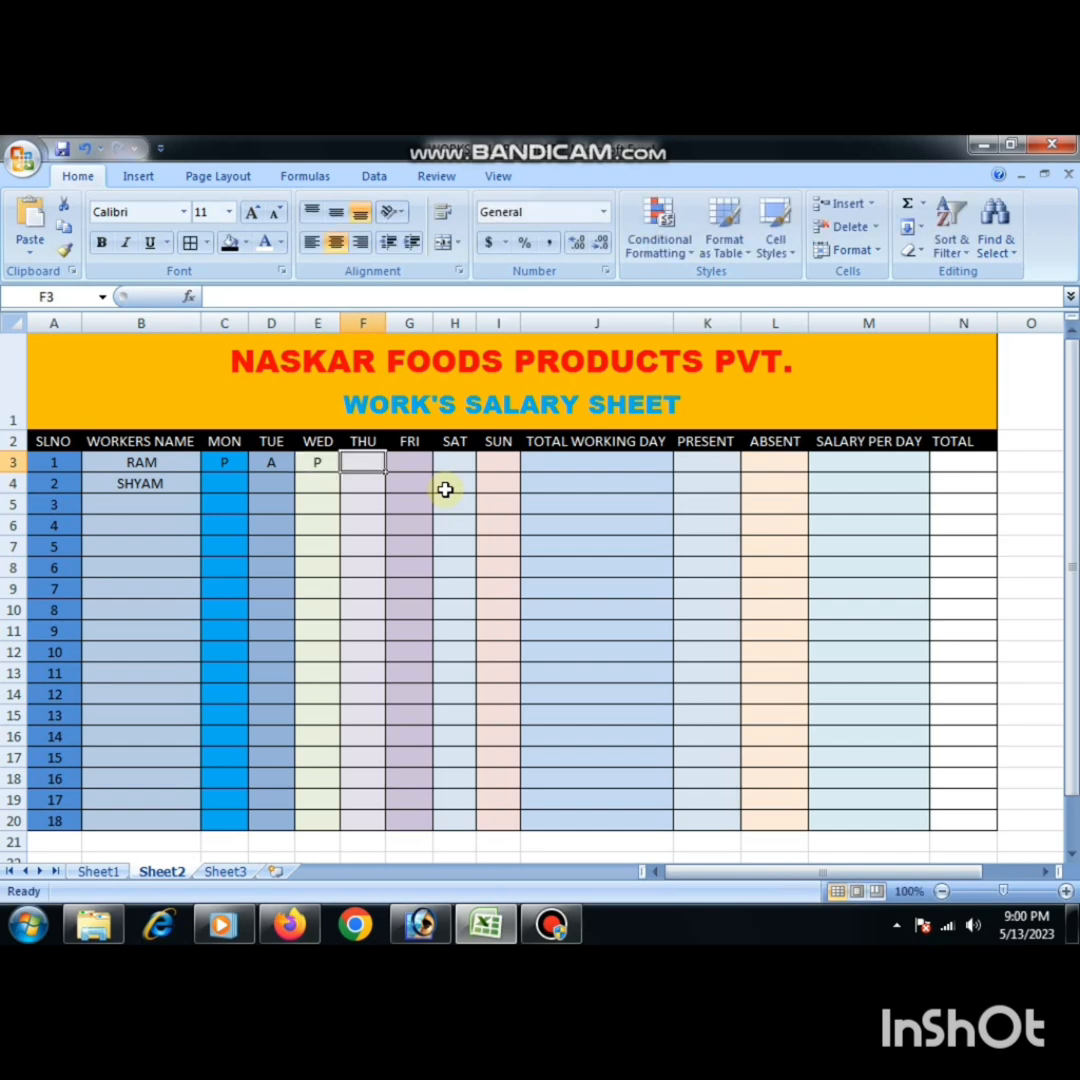
text(P)
key(Tab)
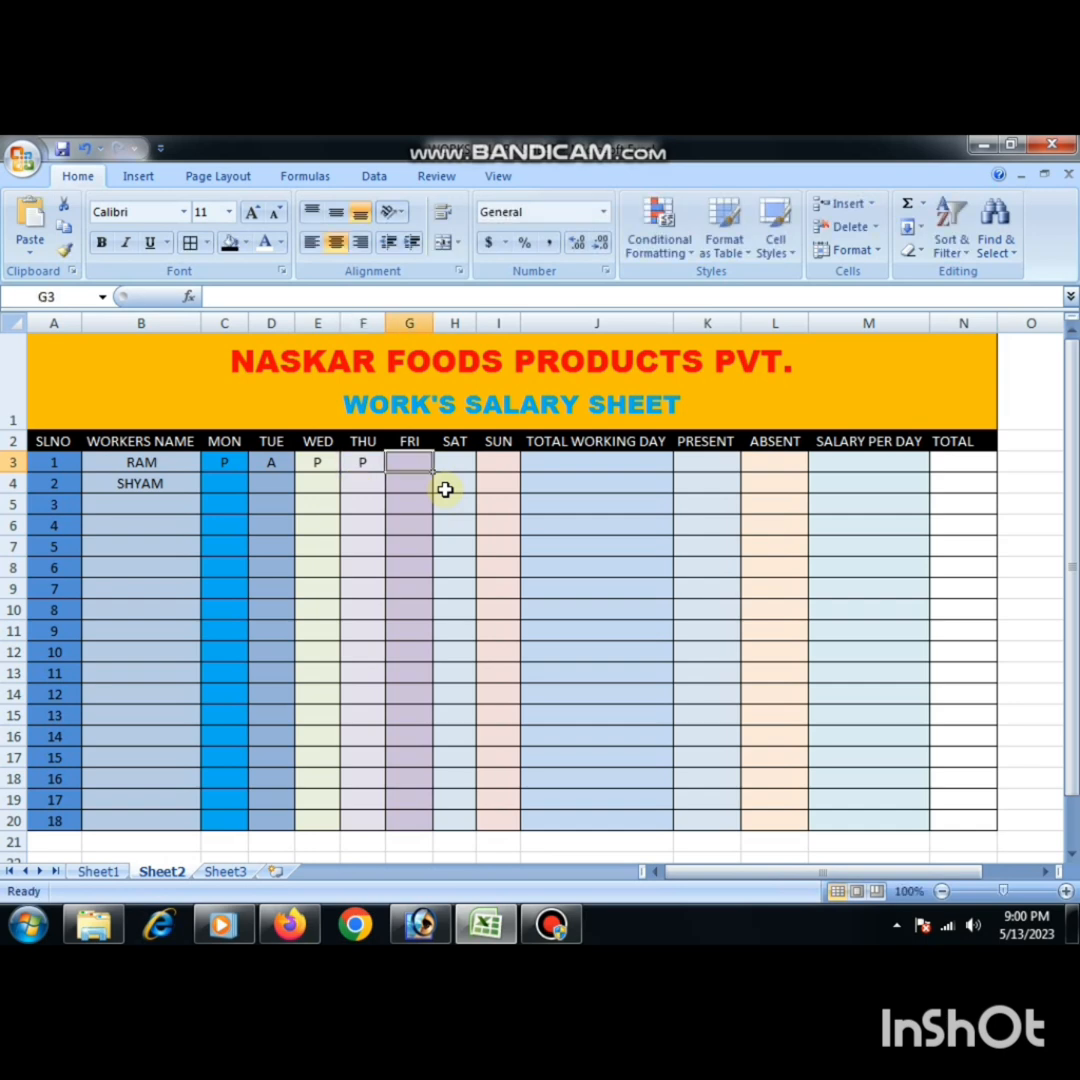
text(P)
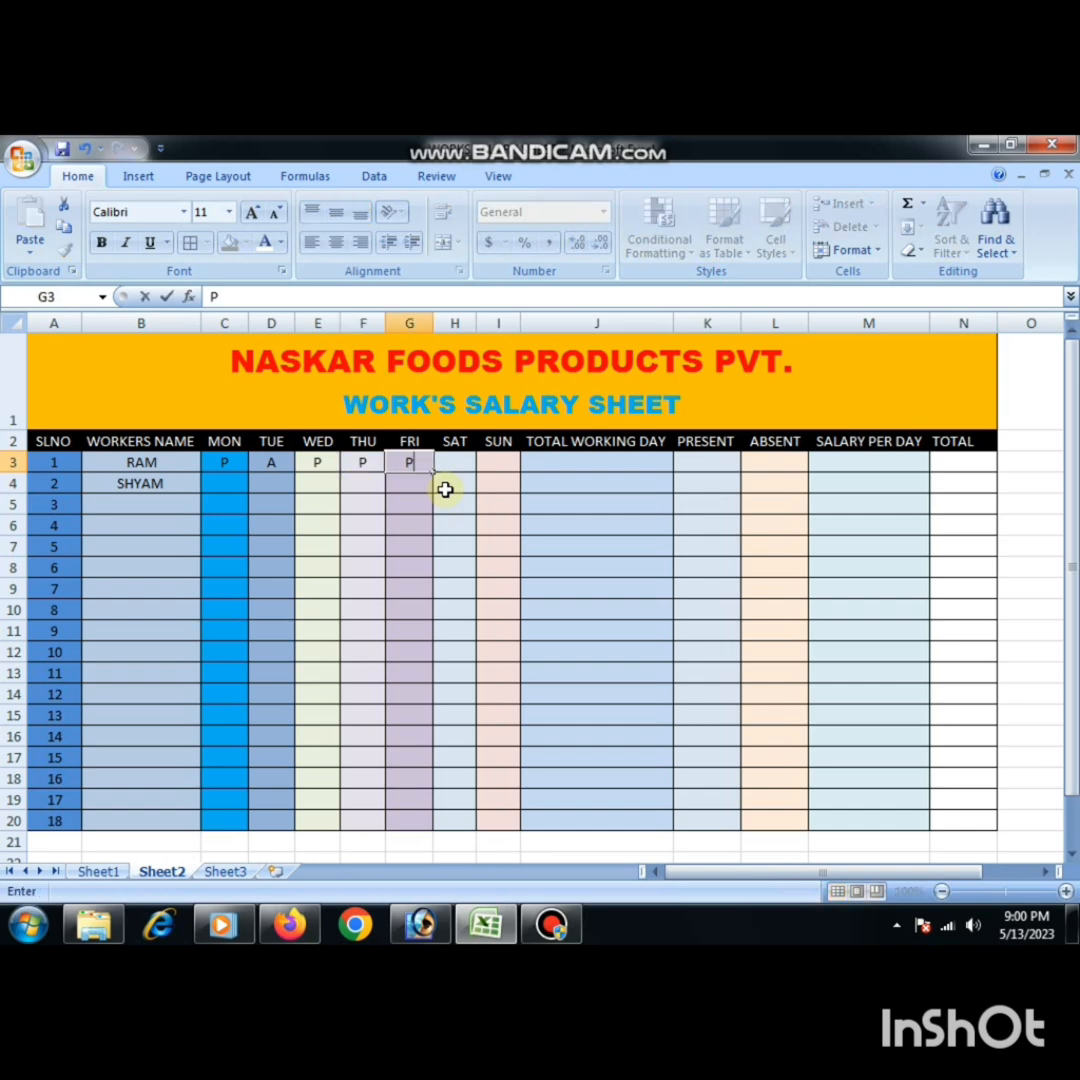
key(Tab)
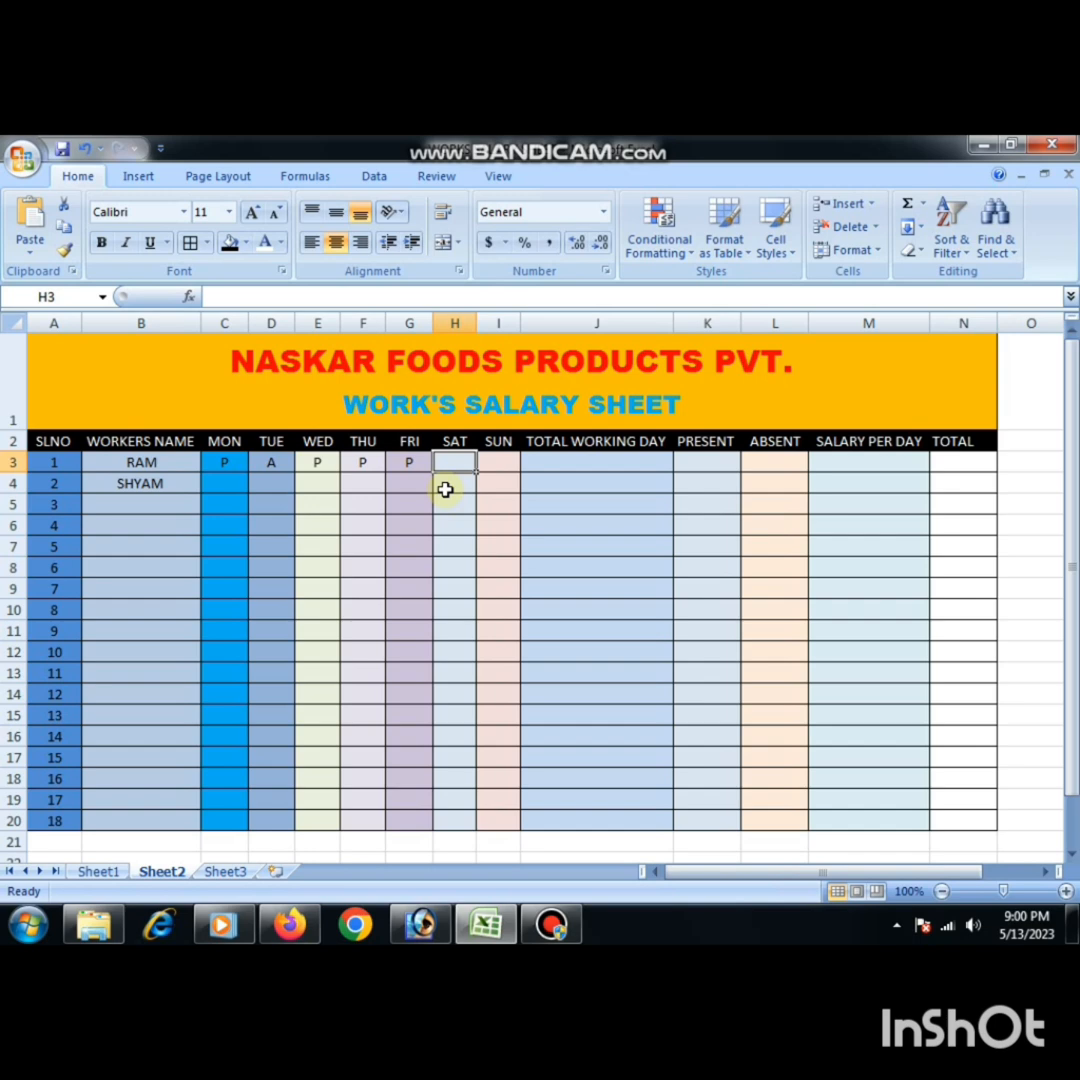
text(P)
key(Tab)
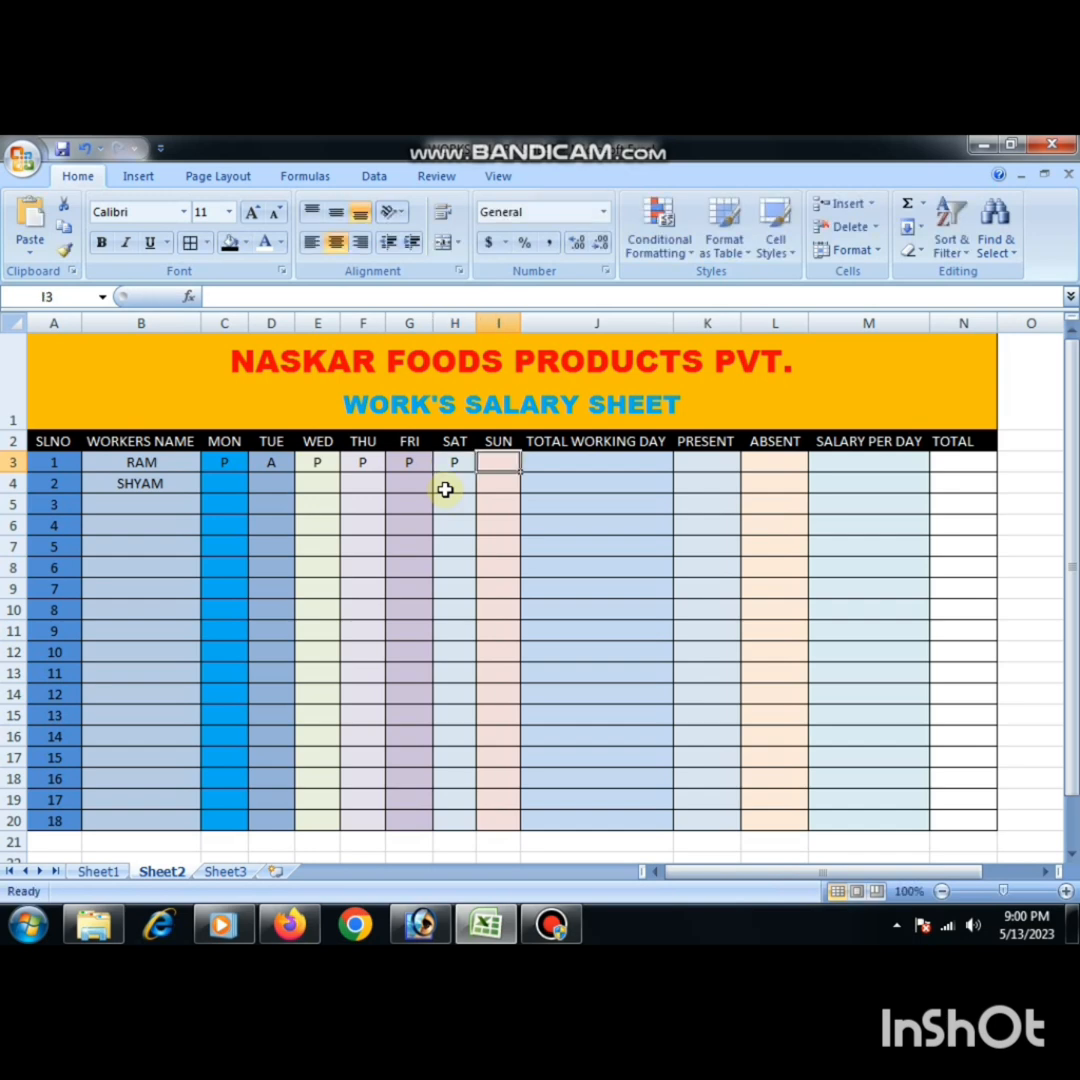
- Enter 6 as the total working days in J3, autofill it down to J20, and dismiss the notification popup
key(Tab)
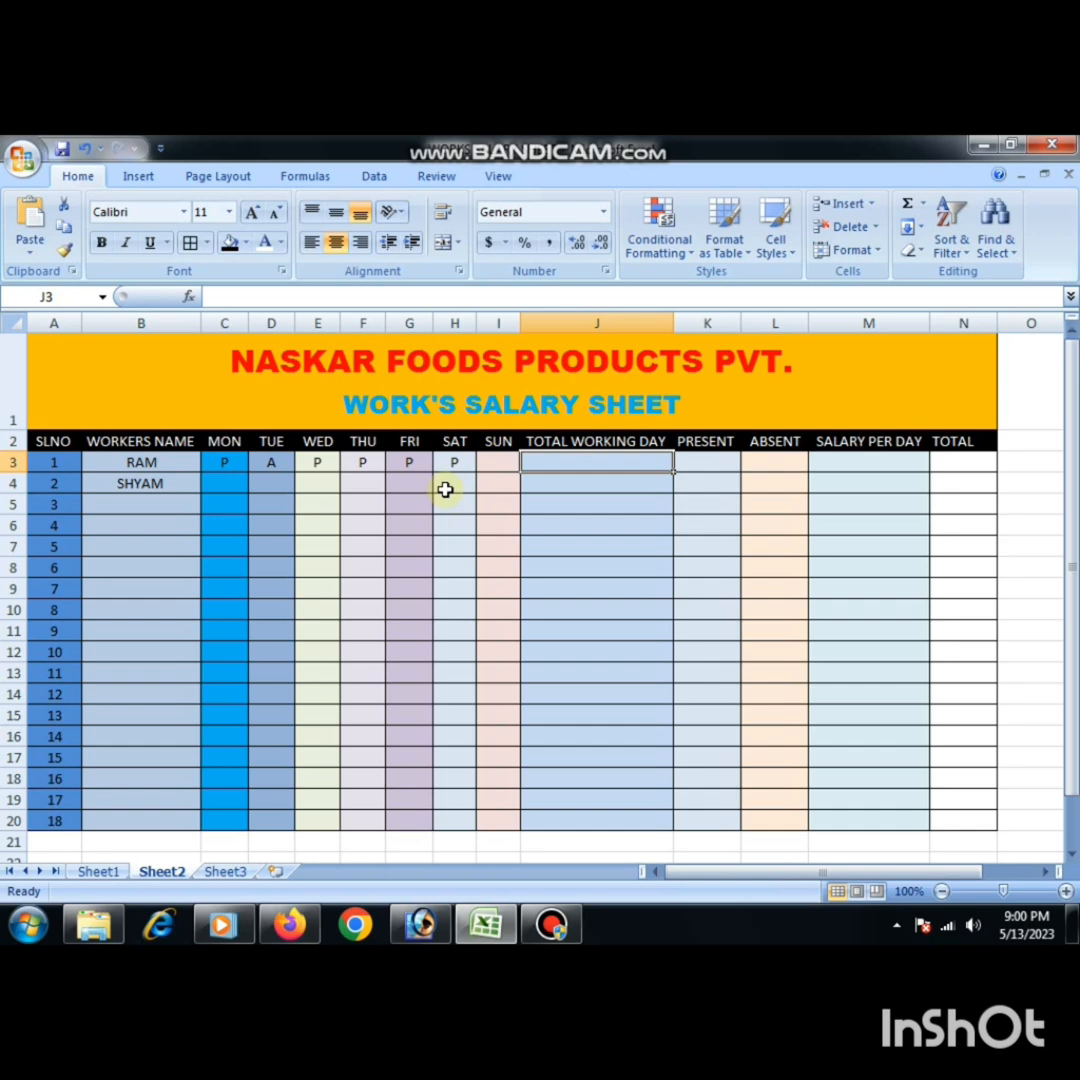
text(6)
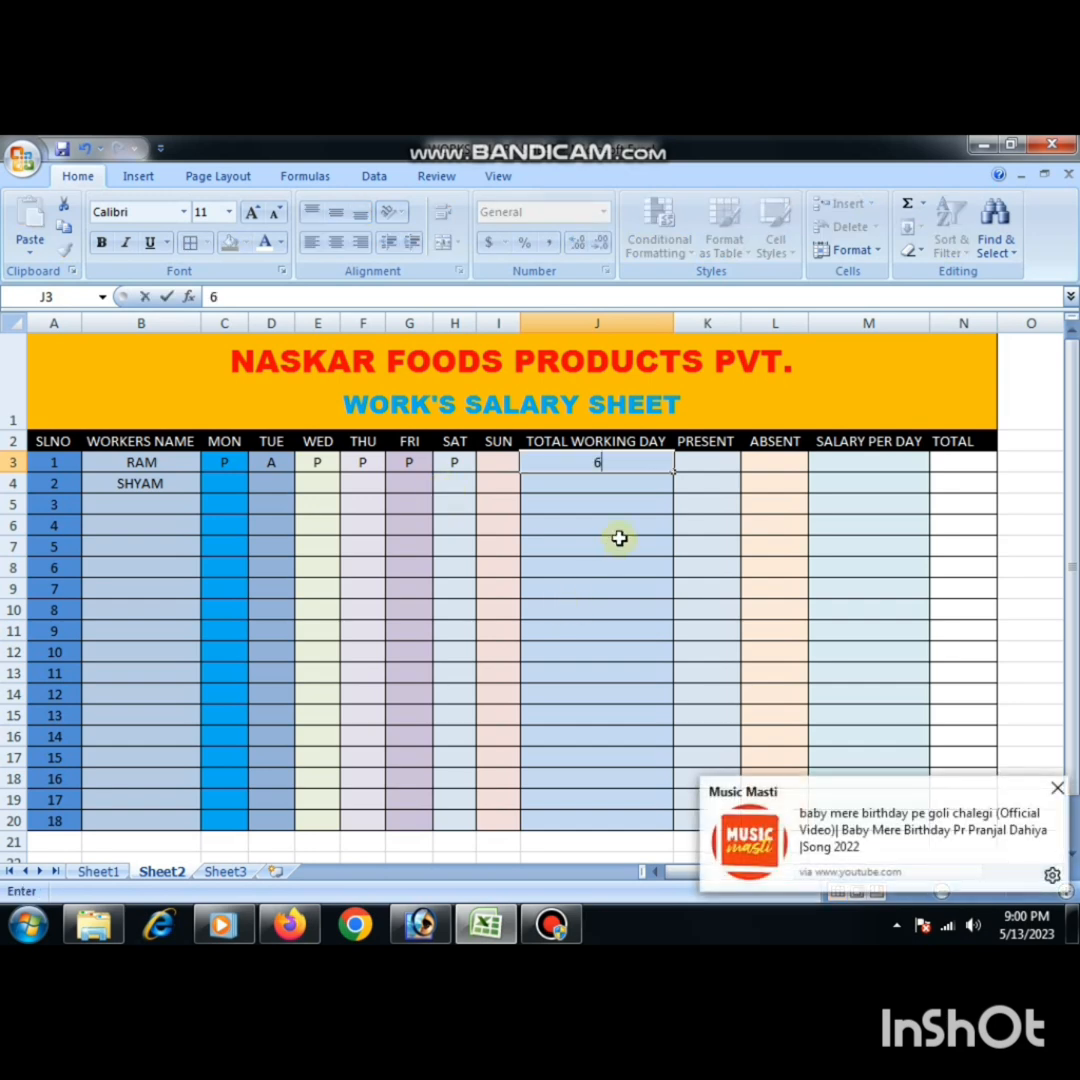
click(617, 461)
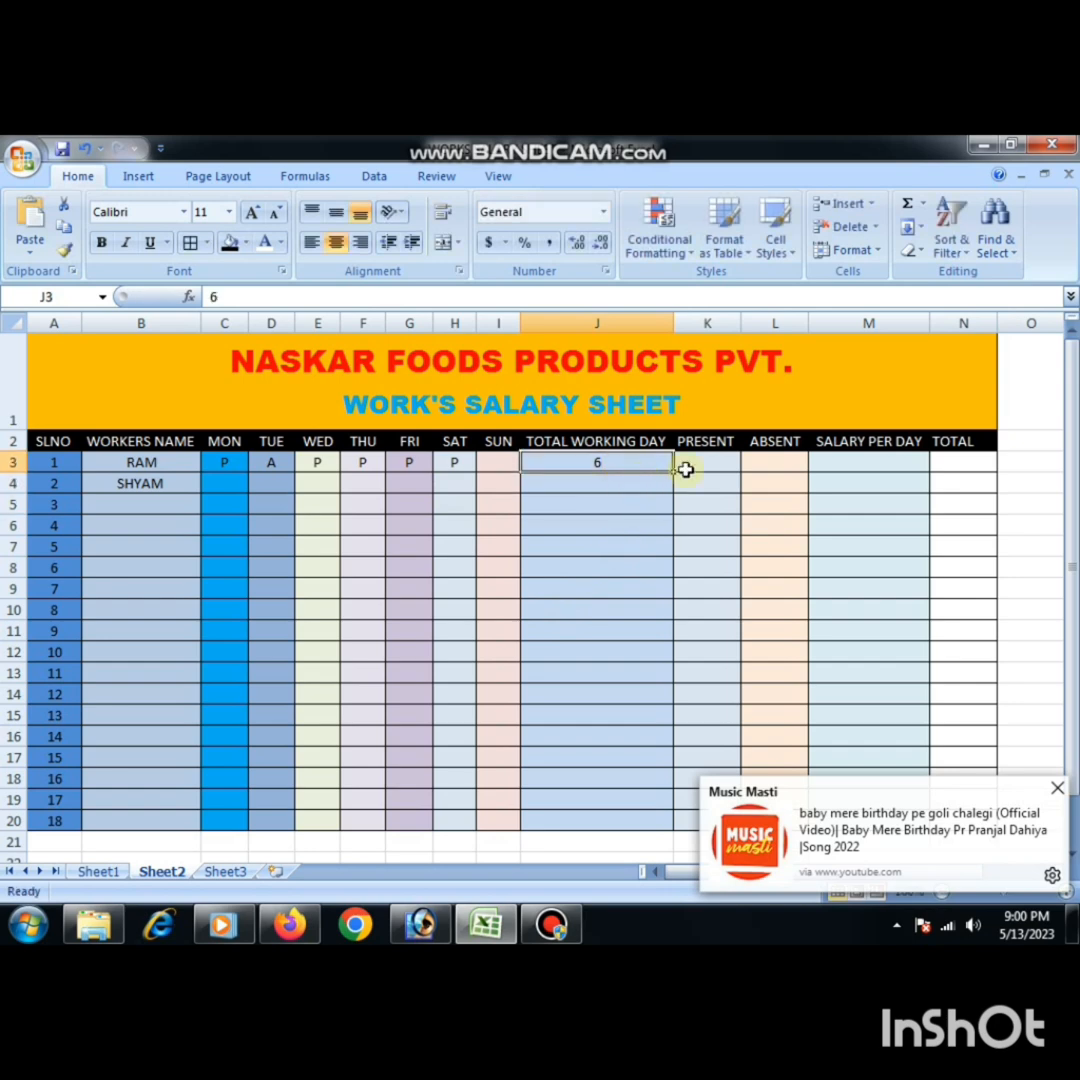
drag(674, 471, 648, 828)
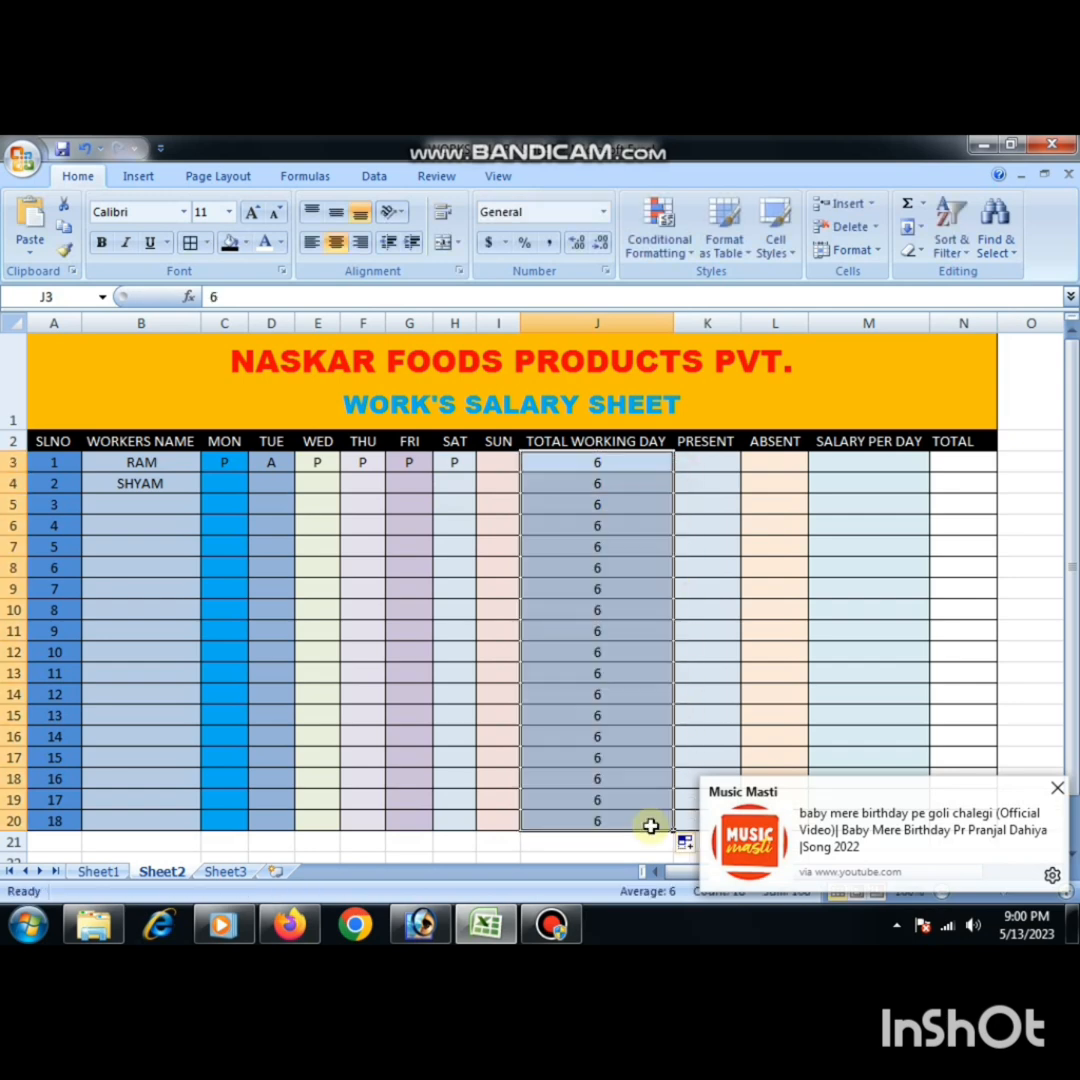
click(1057, 790)
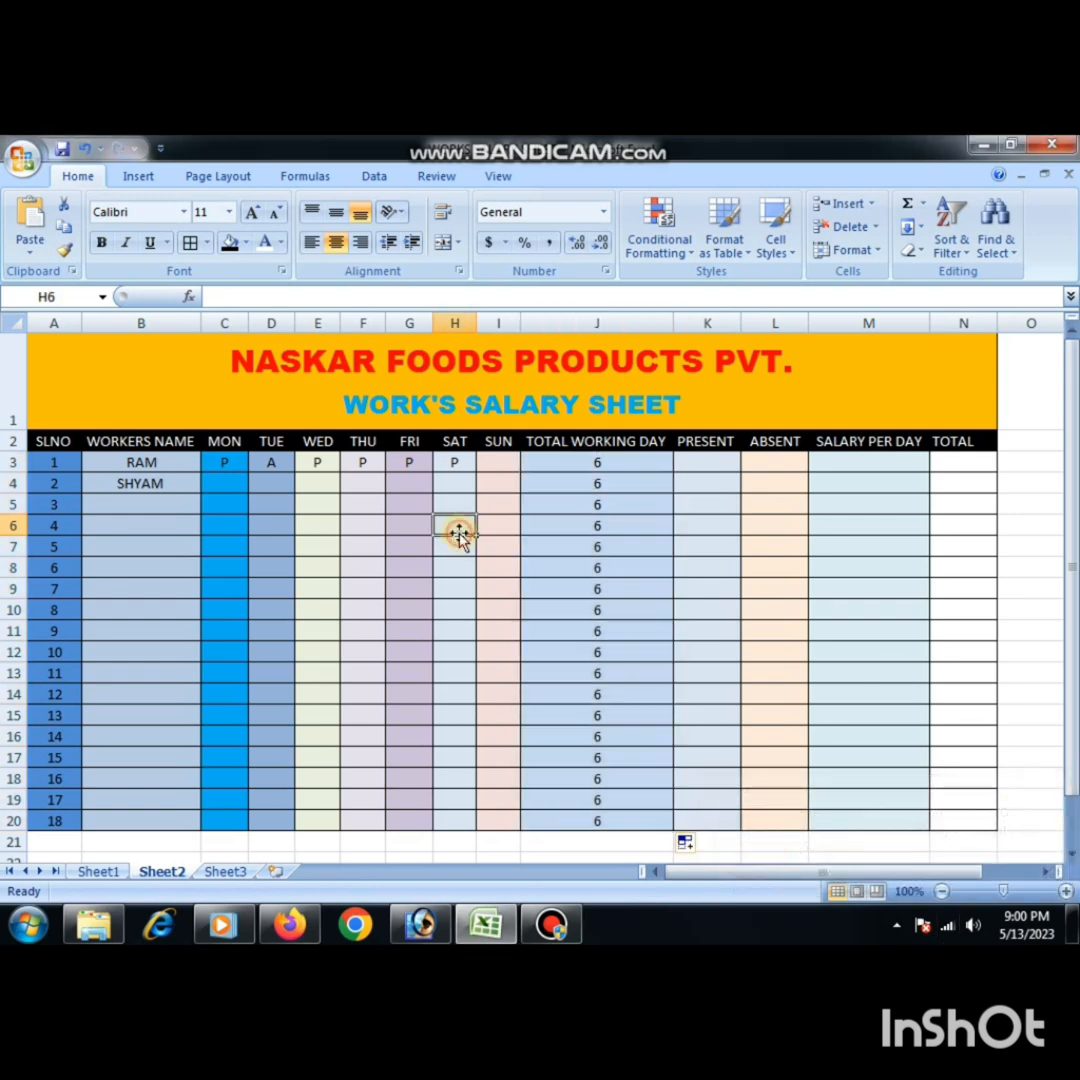
- Switch to Sheet1 and clear the first worker's present, absent, salary and total values in K3:N3
click(118, 873)
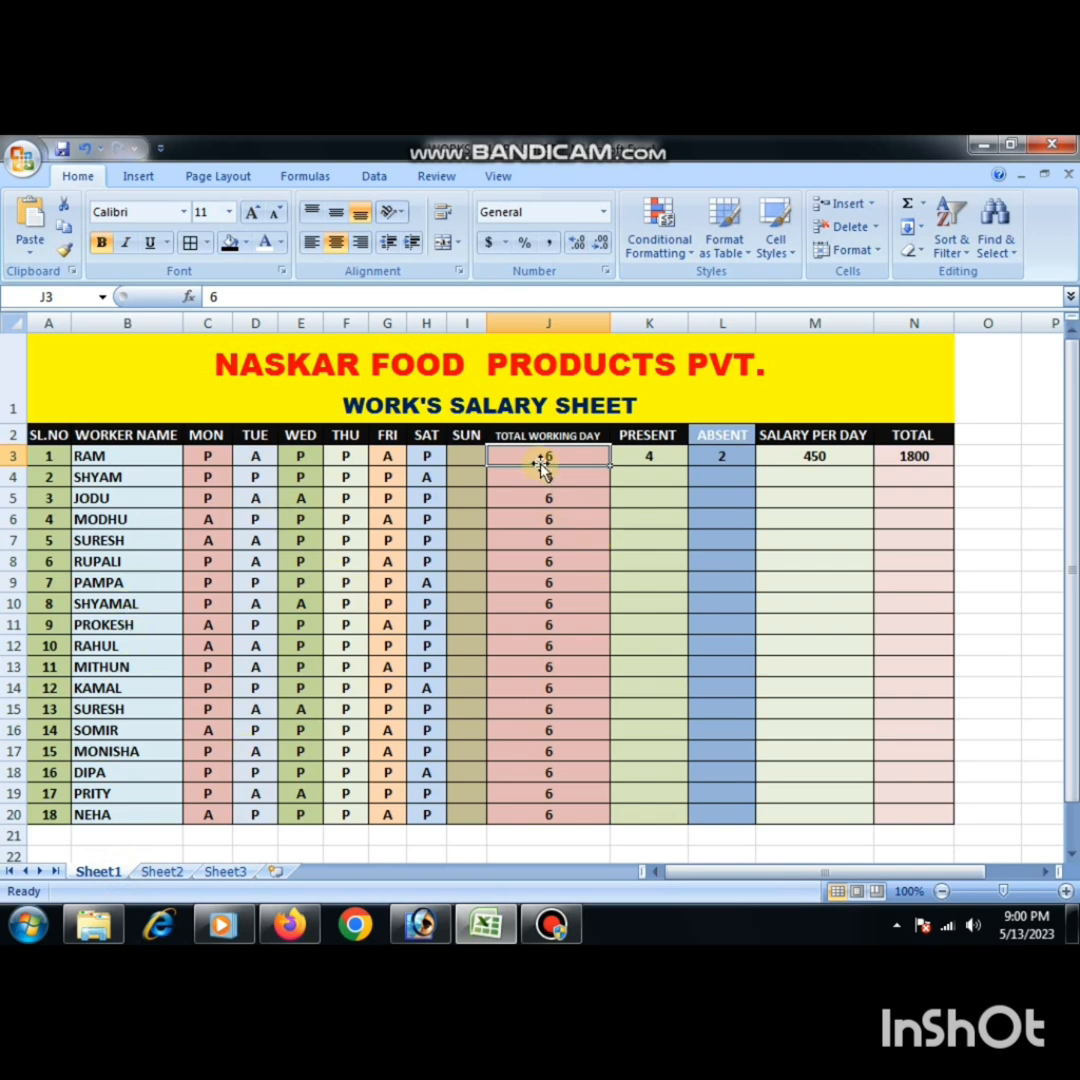
drag(627, 458, 926, 453)
key(Delete)
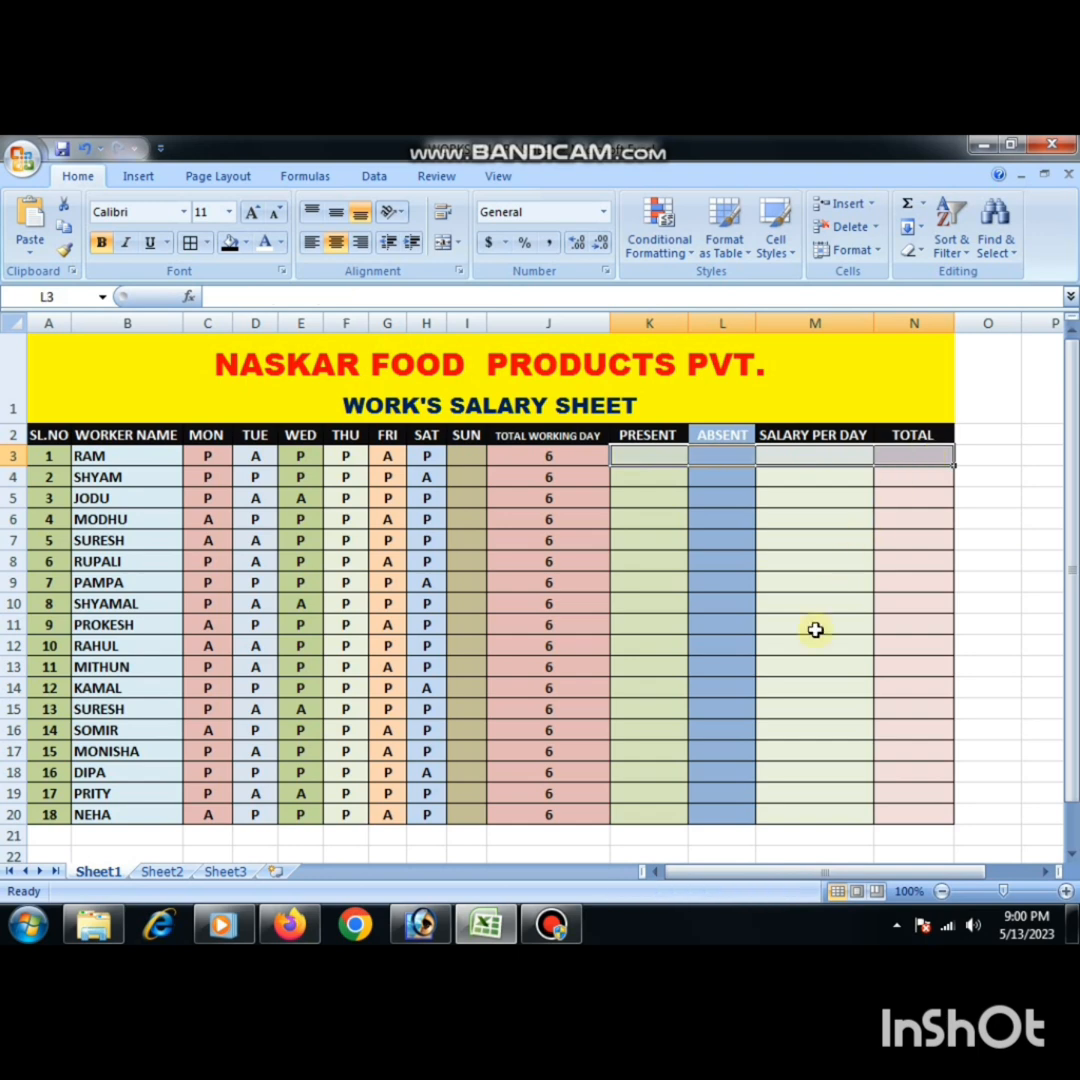
click(815, 625)
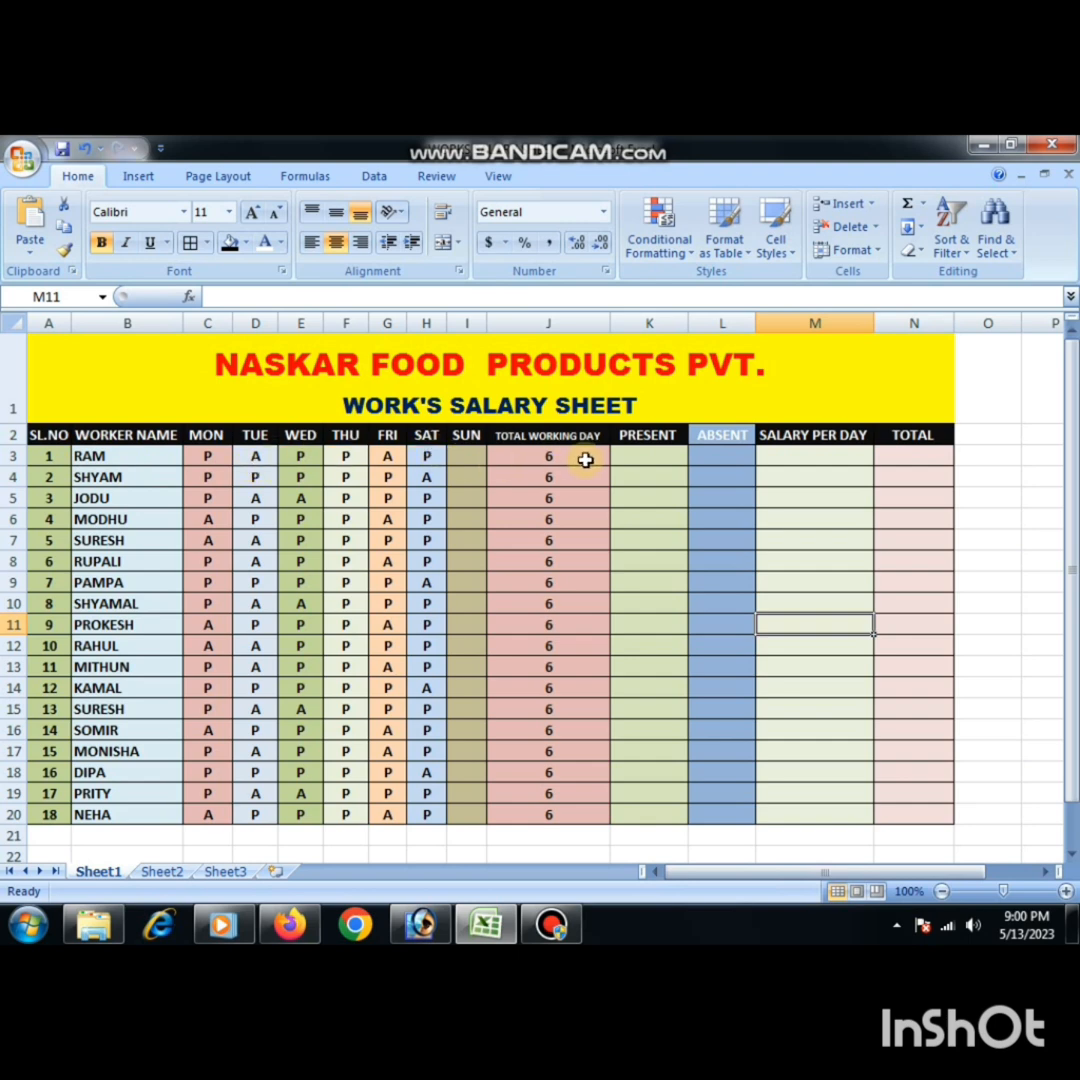
click(658, 457)
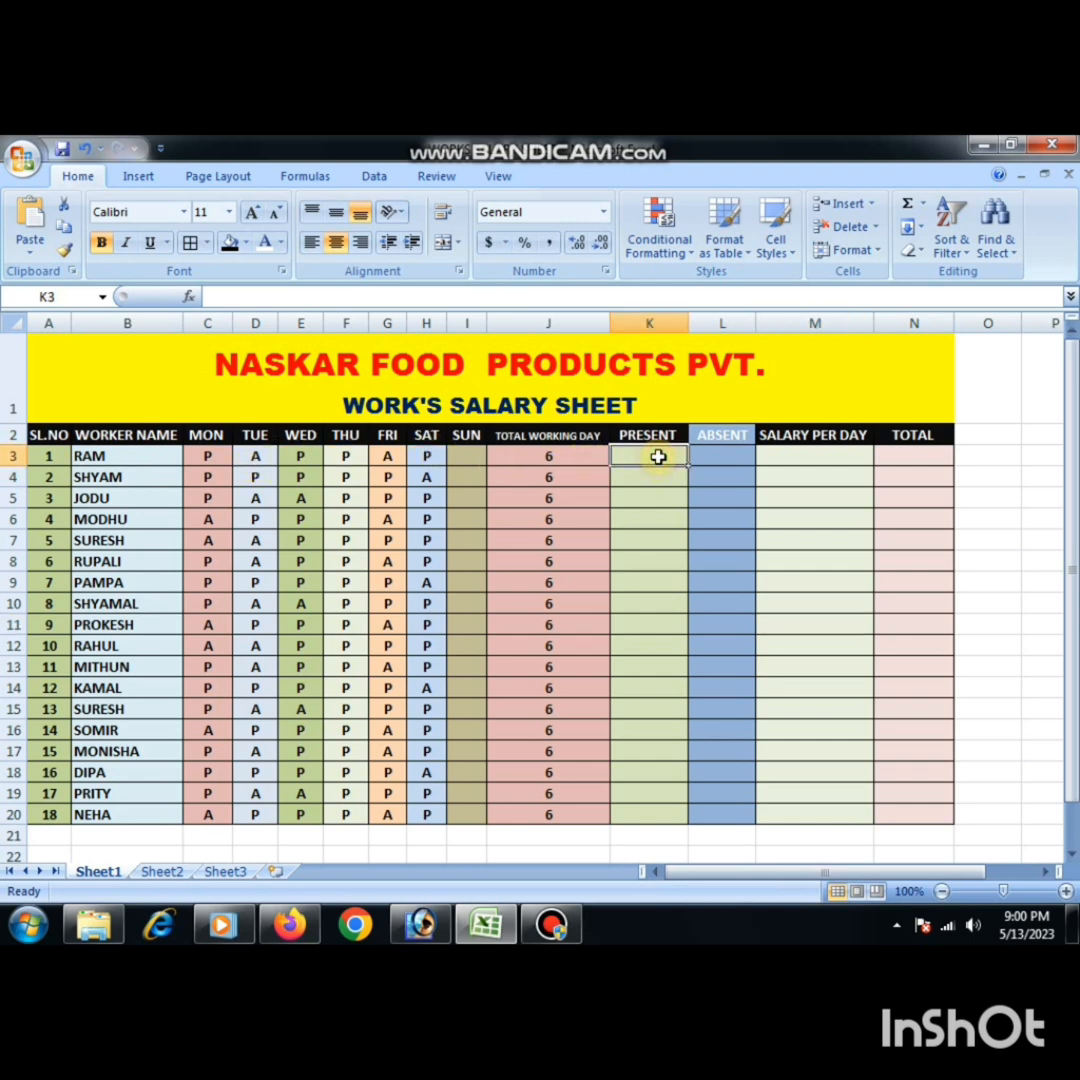
click(709, 452)
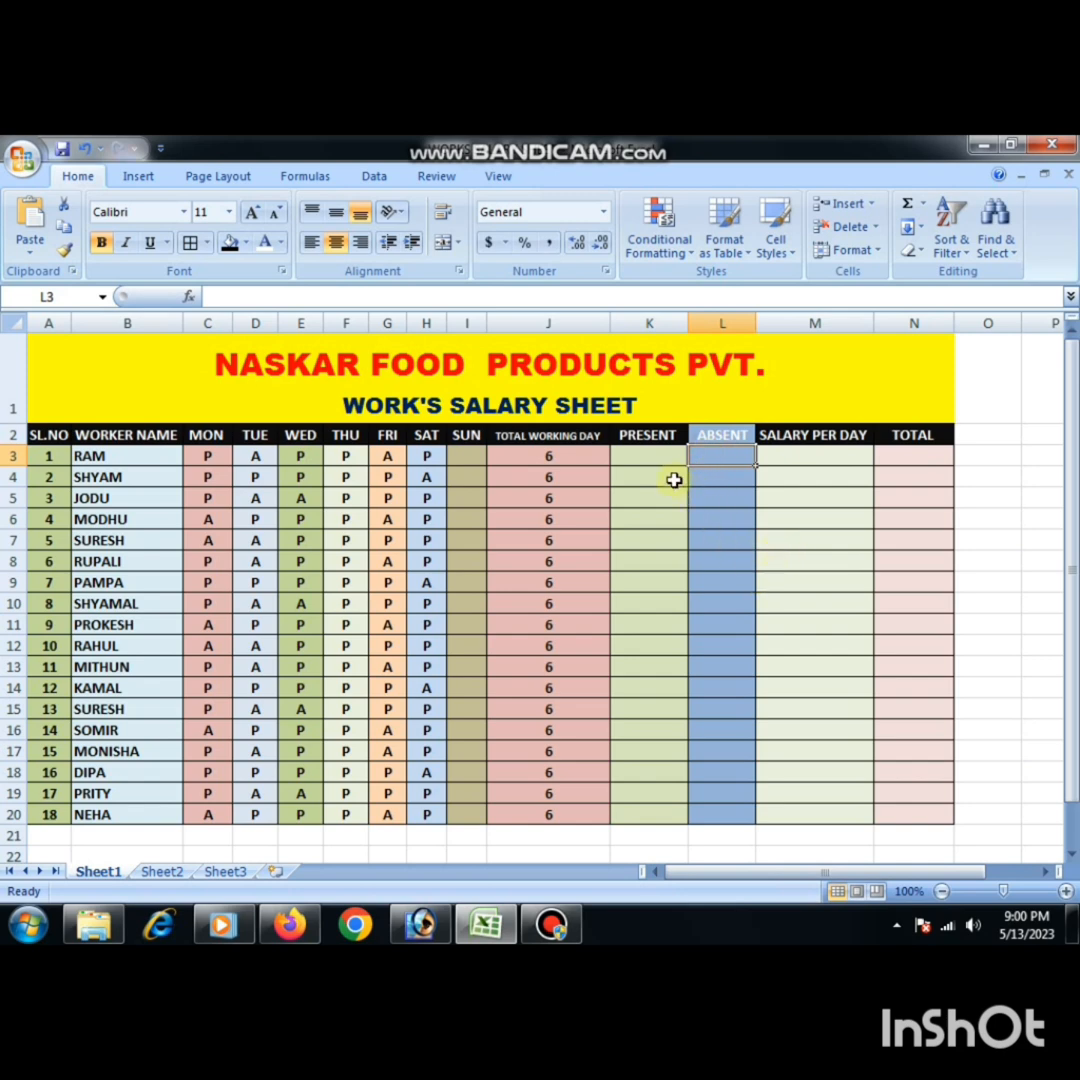
click(648, 457)
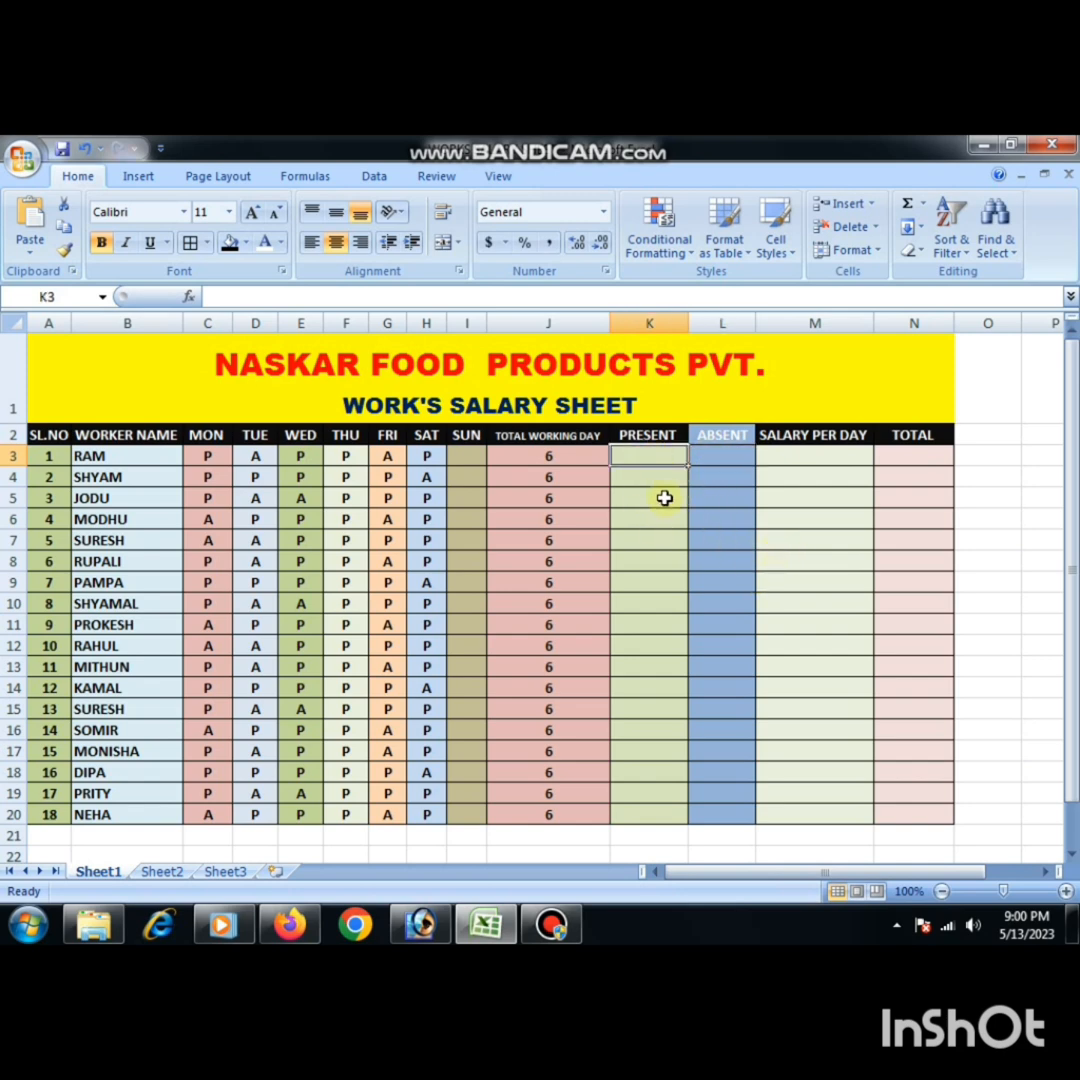
click(702, 455)
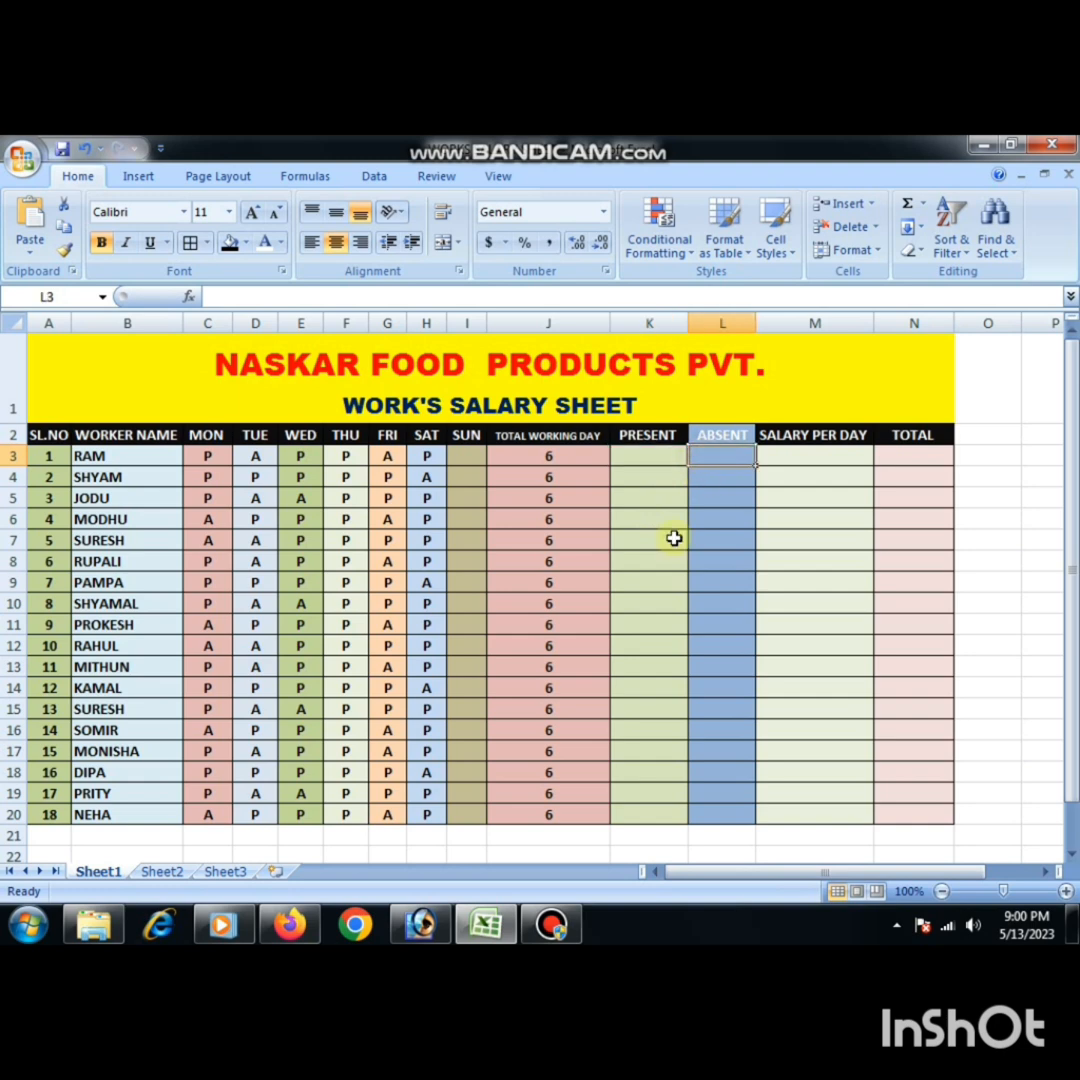
- Enter the salaries per day 450, 550 and 500 for the first three workers in M3:M5
click(807, 451)
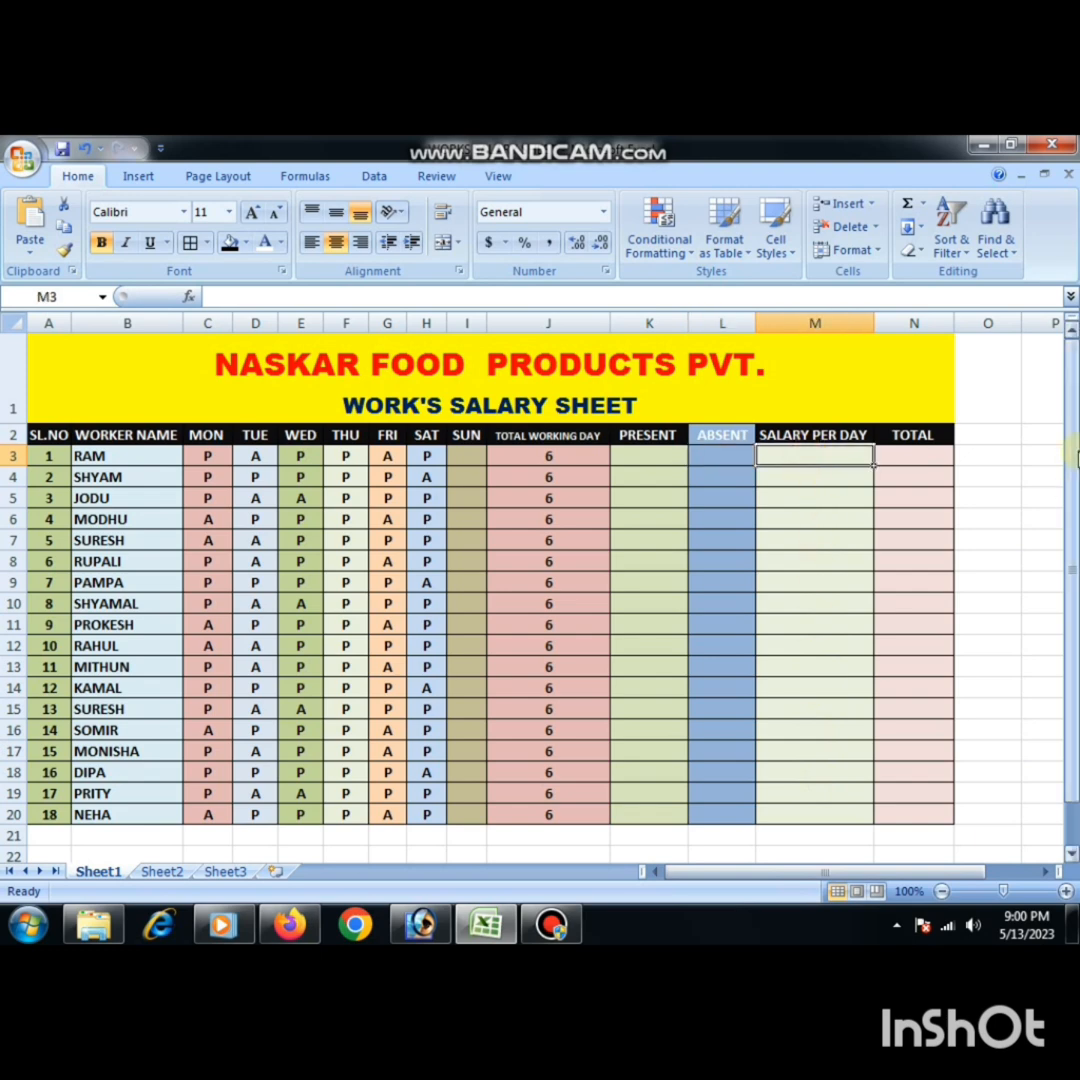
text(4)
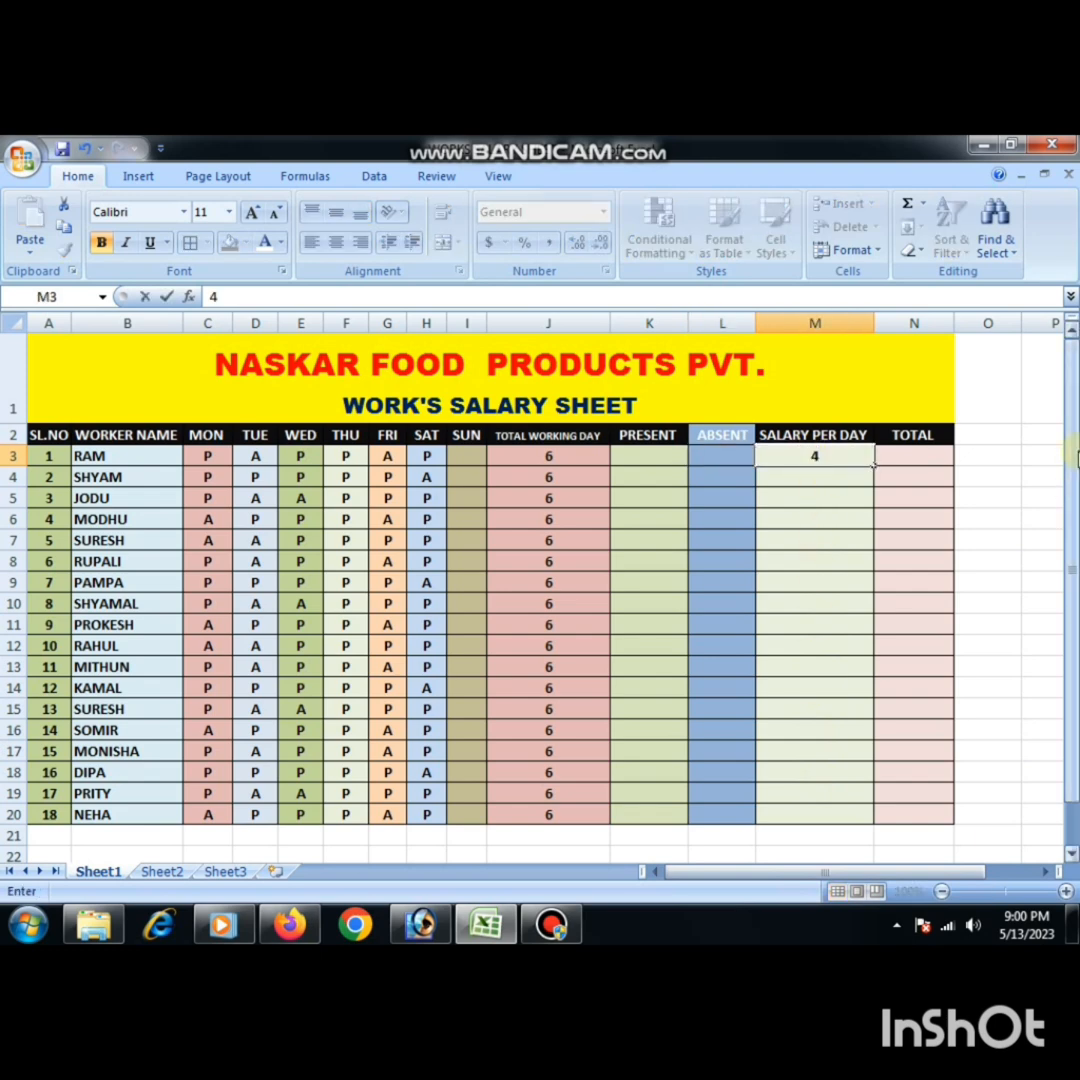
text(50)
key(Return)
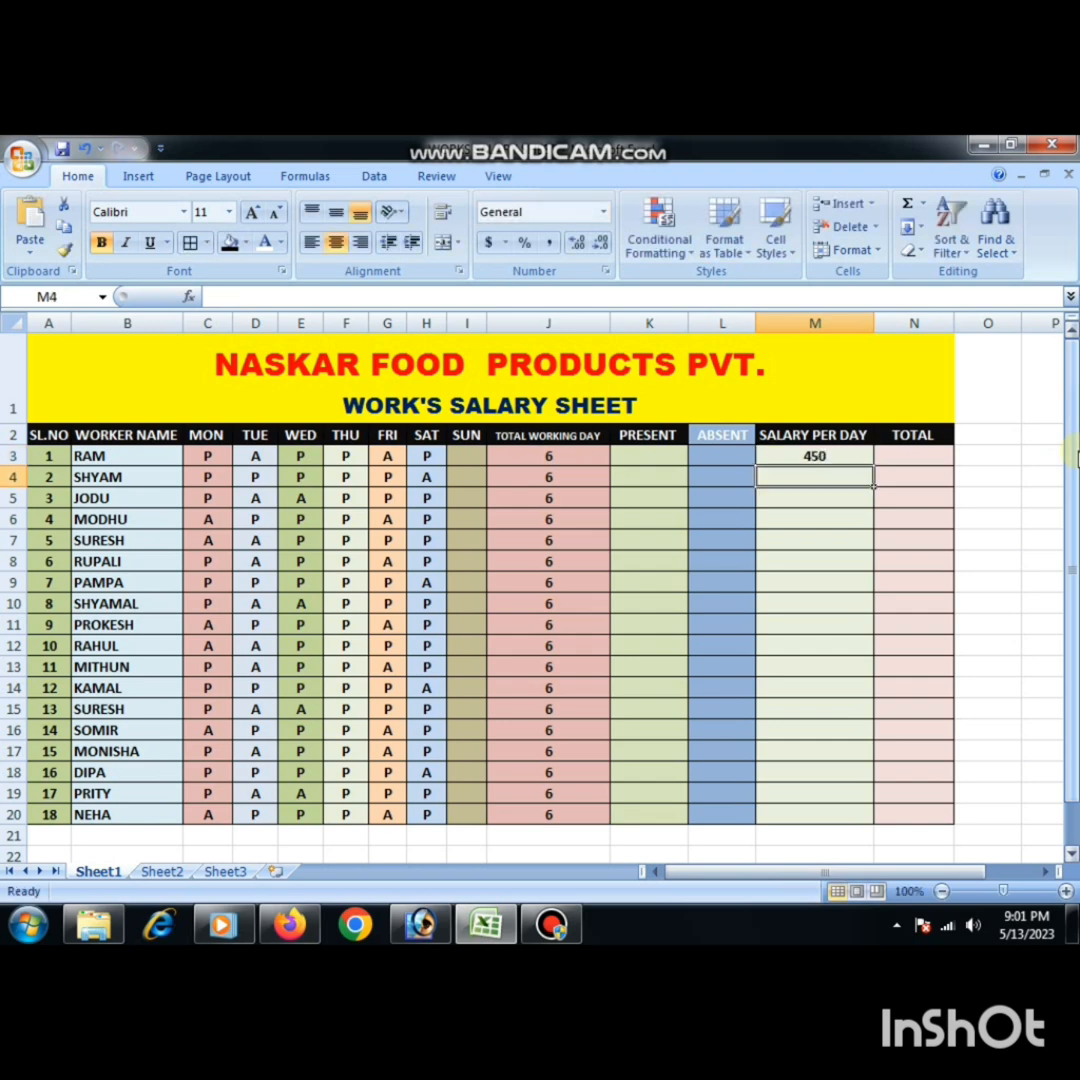
text(550)
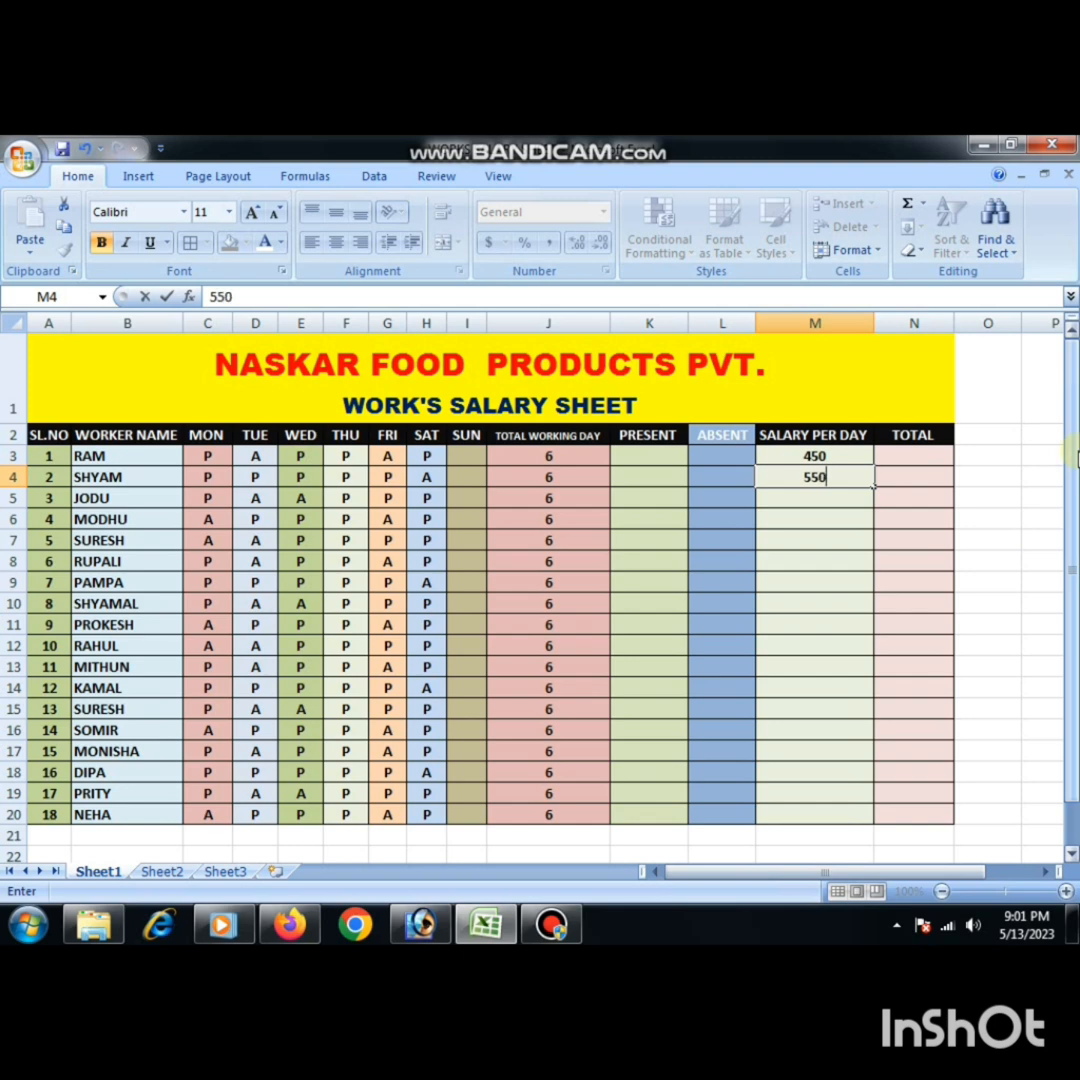
key(Return)
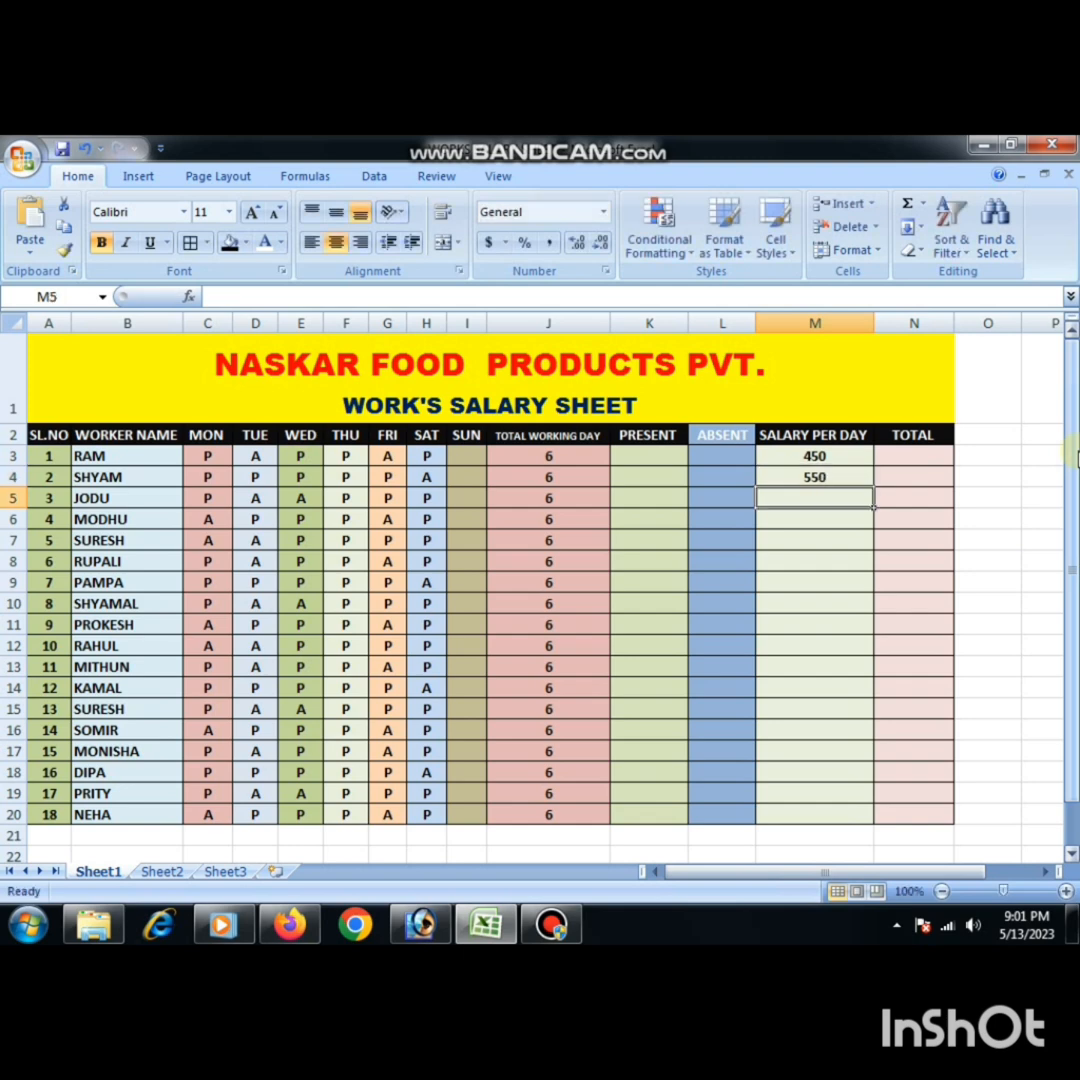
text(500)
key(Return)
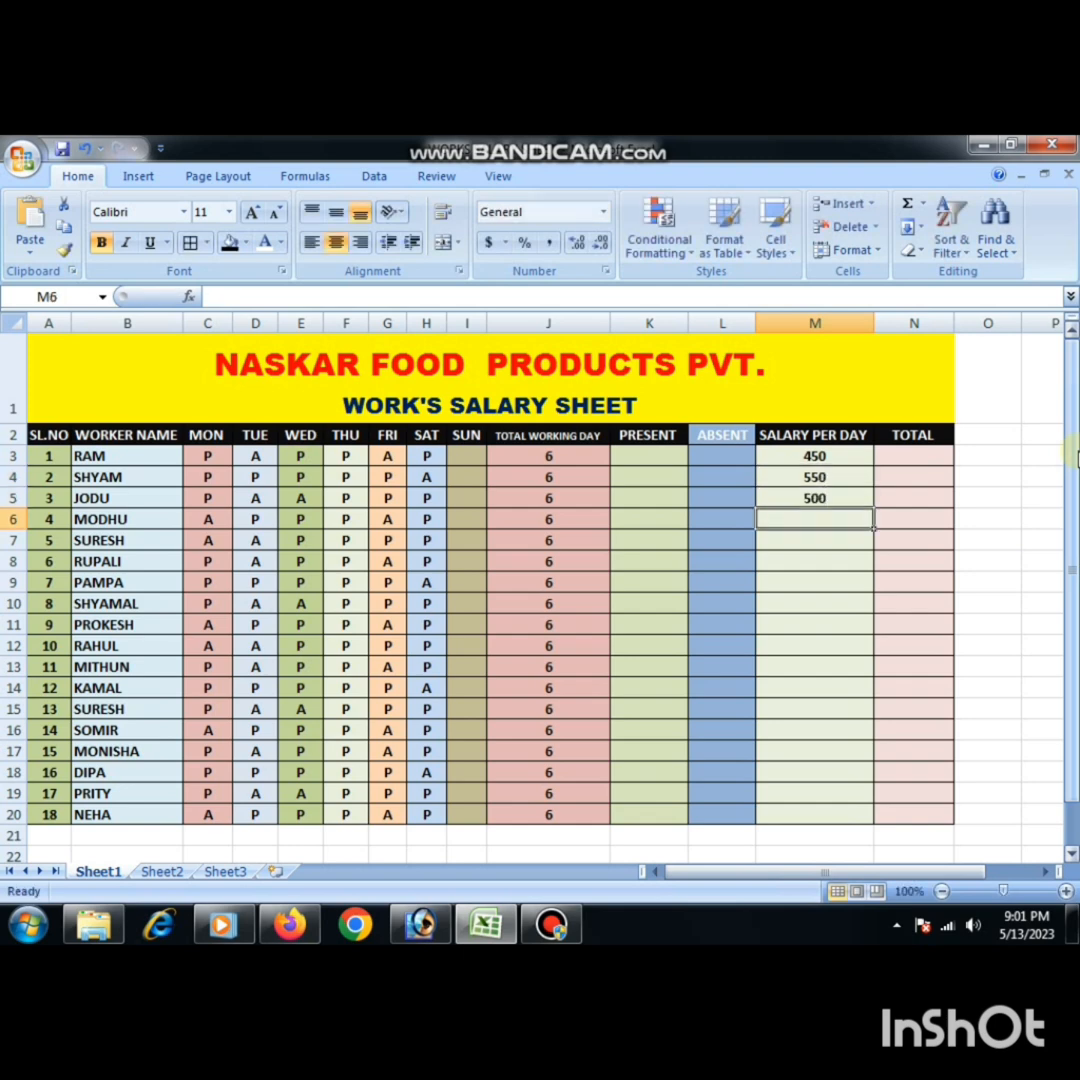
- Enter the salaries per day 350, 400, 500 and 520 for the fourth to seventh workers in M6:M9
text(350)
key(Return)
text(4)
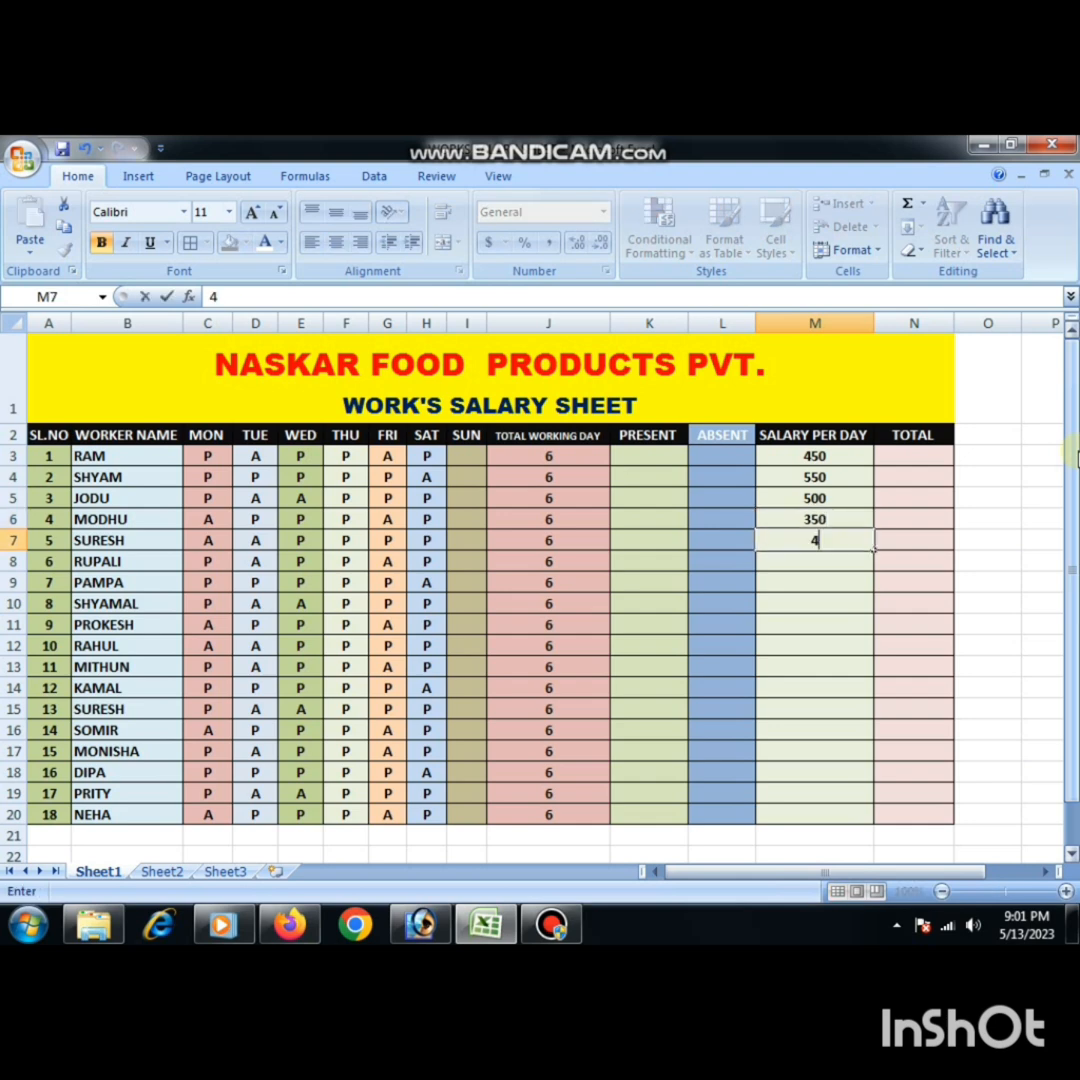
text(00)
key(Return)
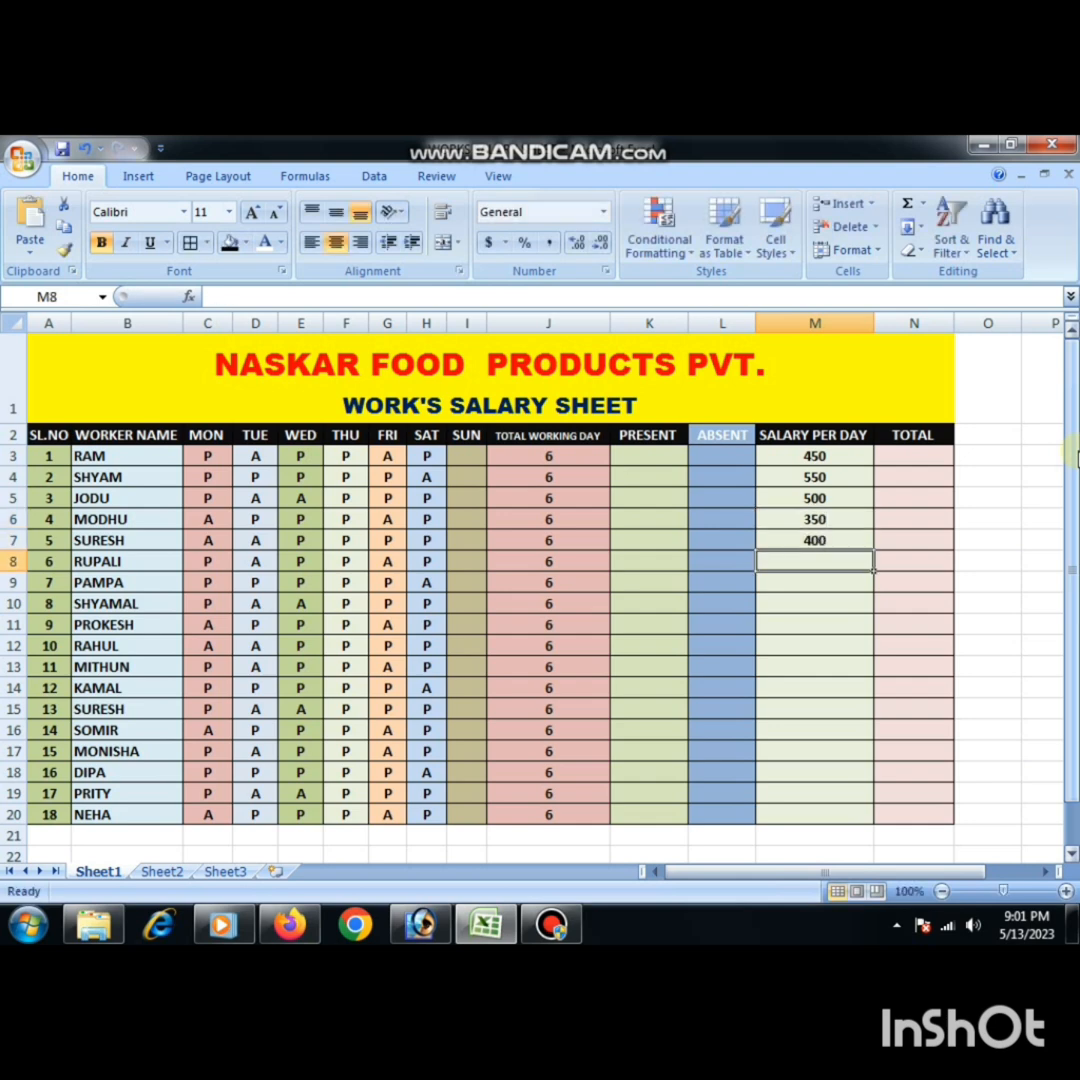
text(500)
key(Return)
text(5)
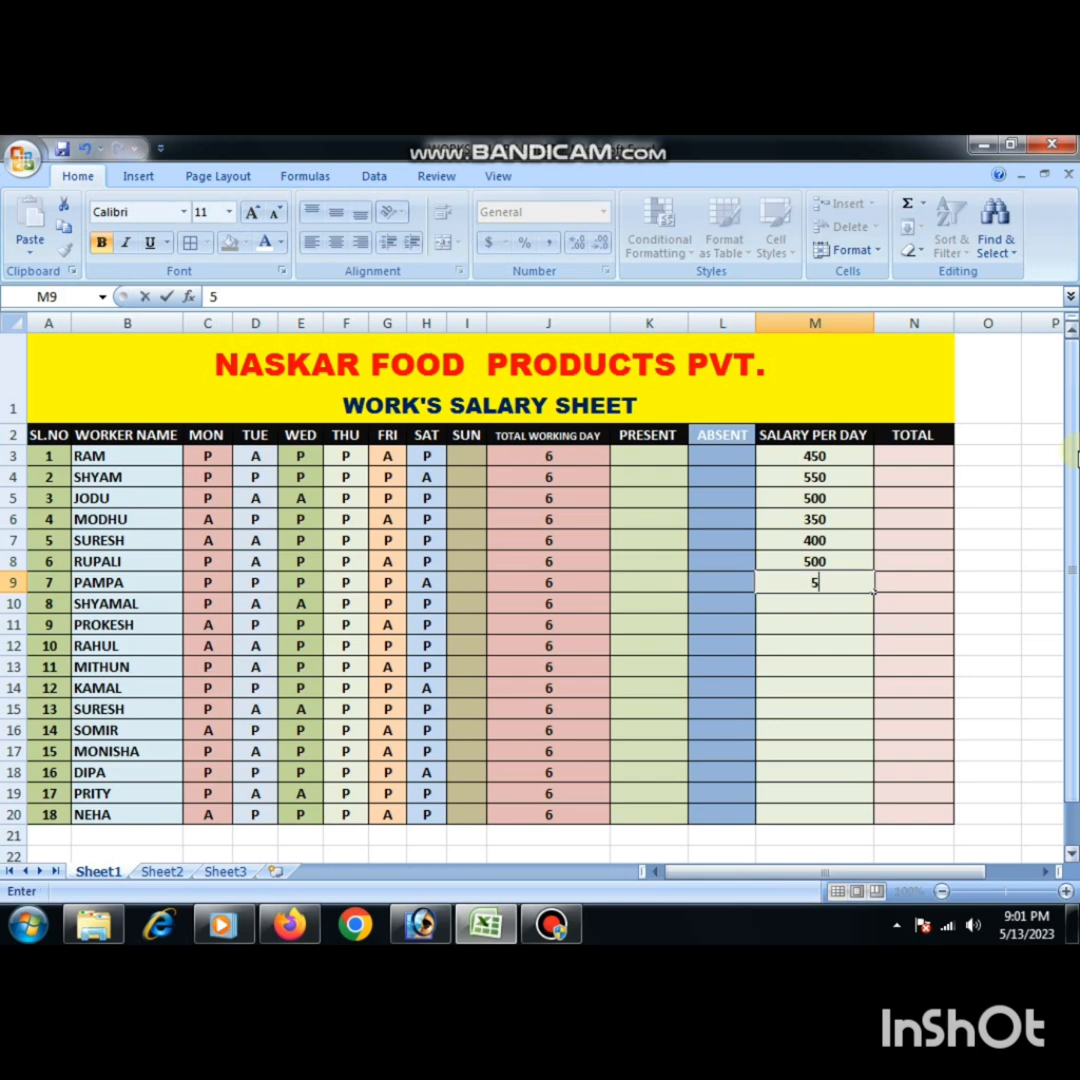
text(20)
key(Return)
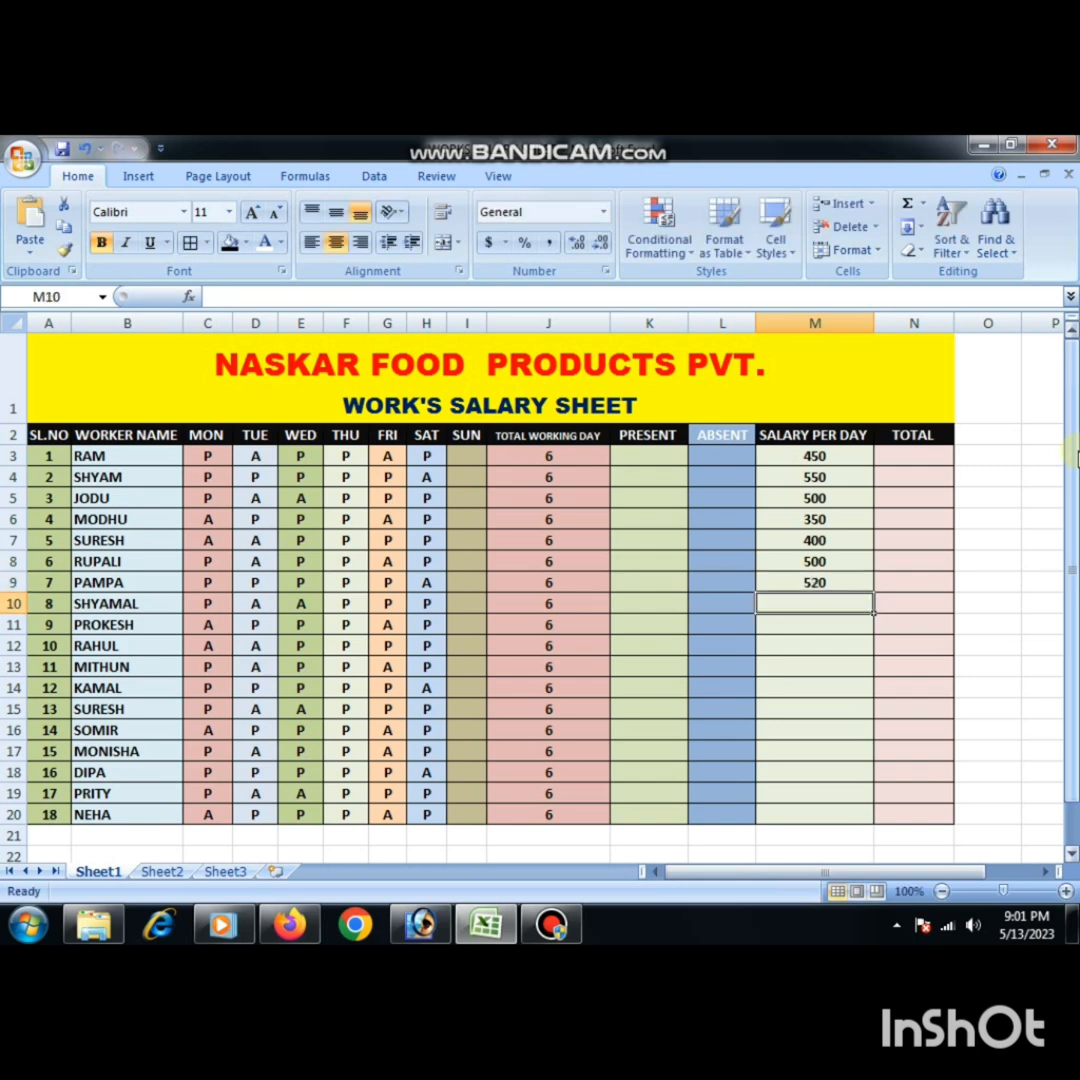
- Enter the salaries per day 550, 450 and 450 for the eighth to tenth workers in M10:M12
text(5)
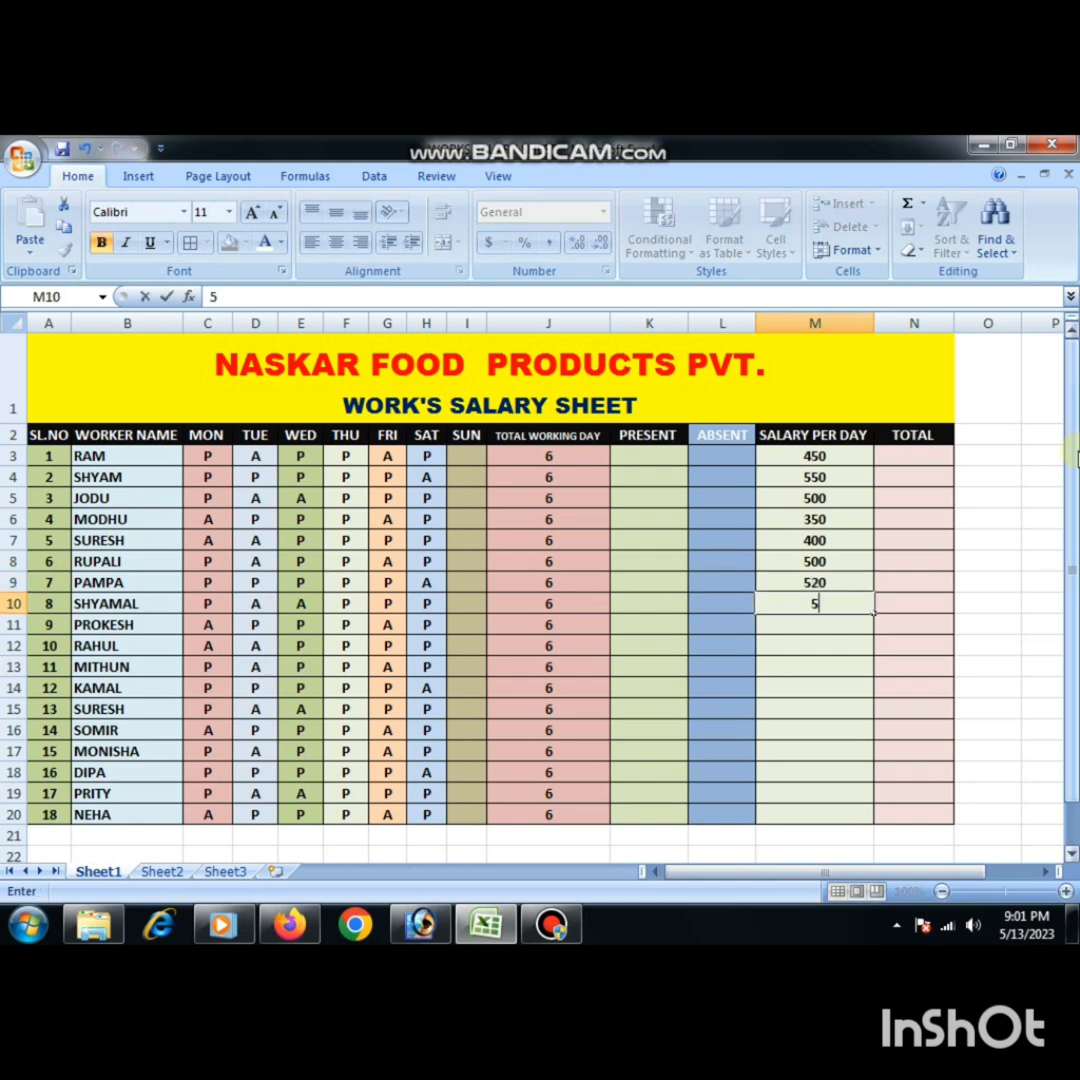
text(50)
key(Return)
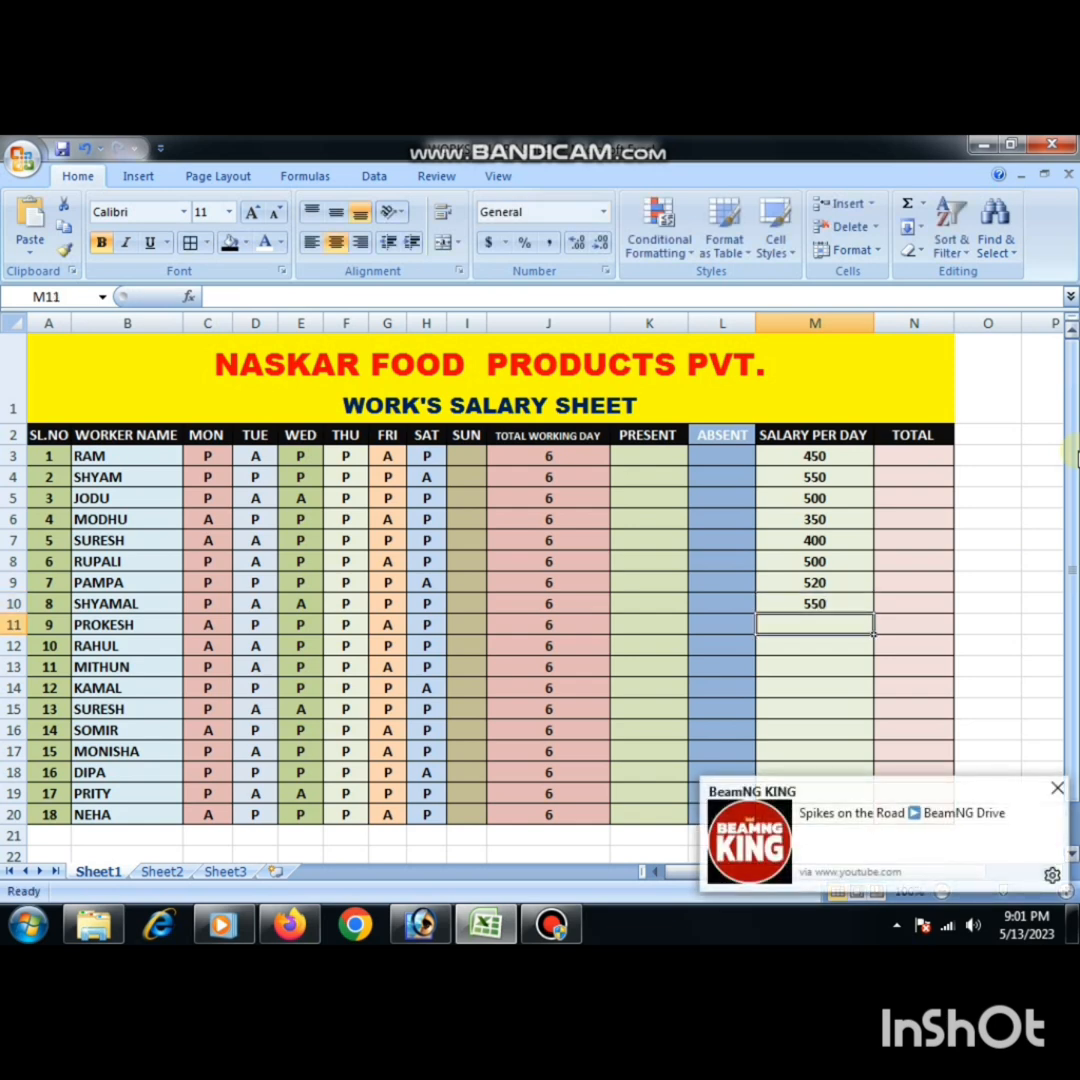
text(450)
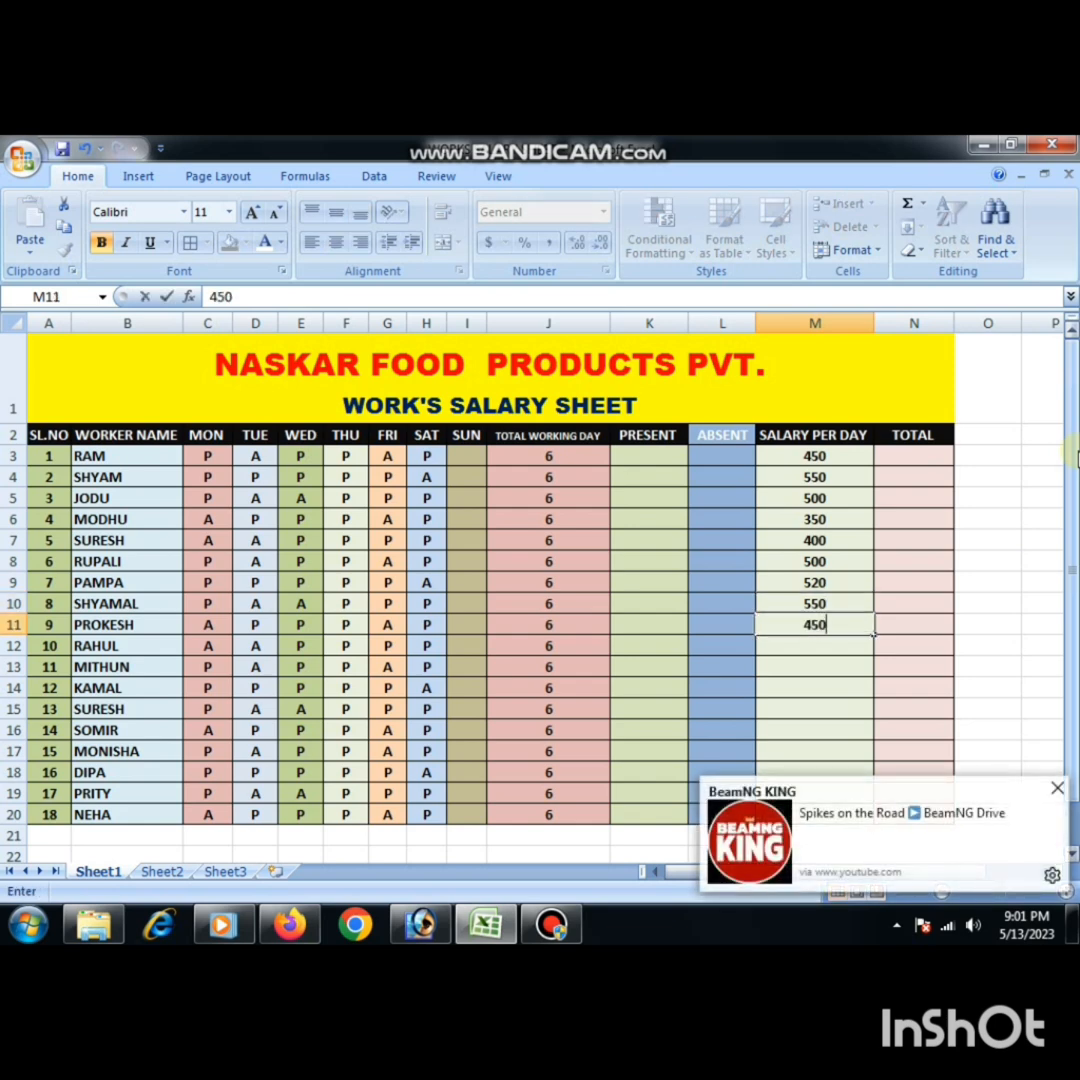
key(Return)
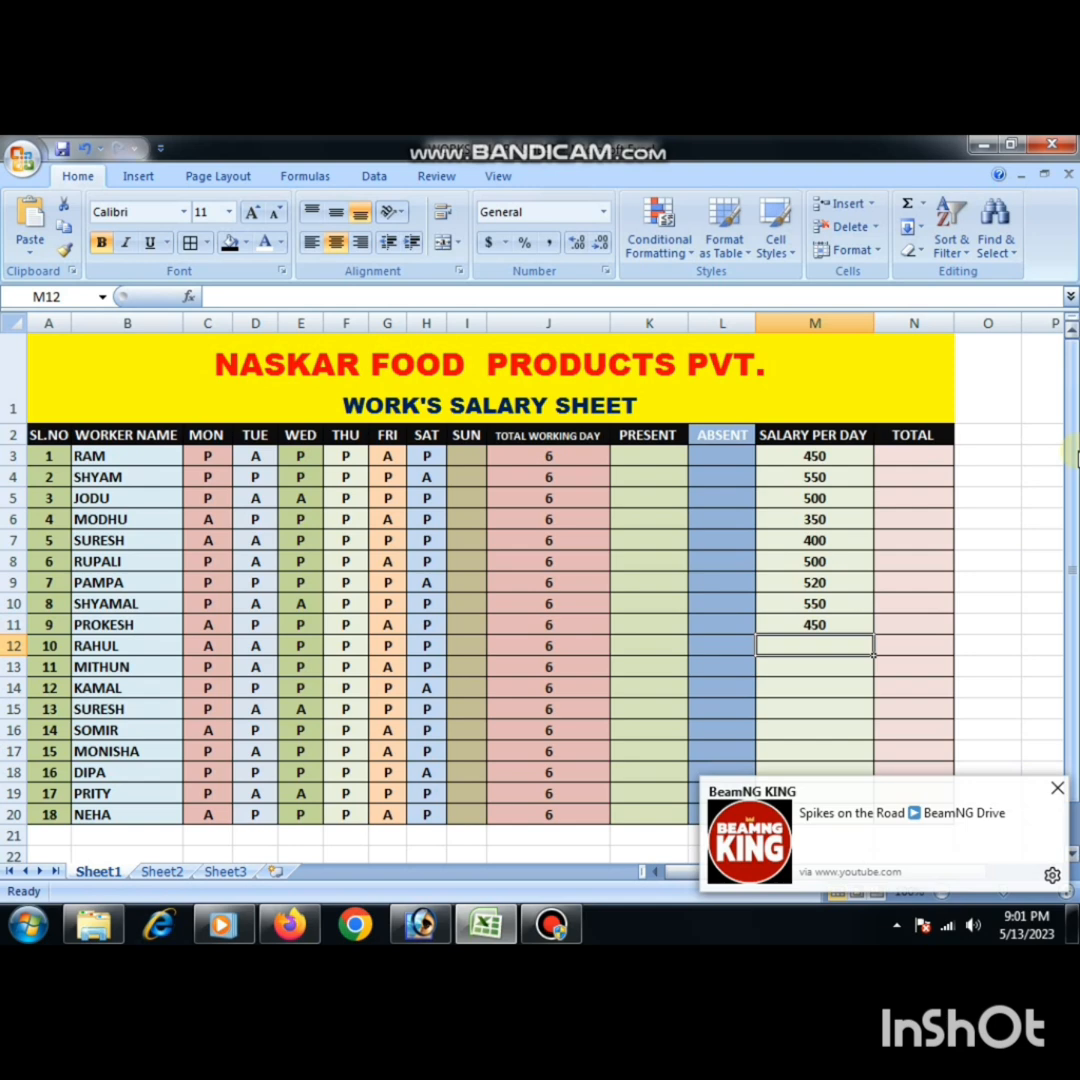
text(450)
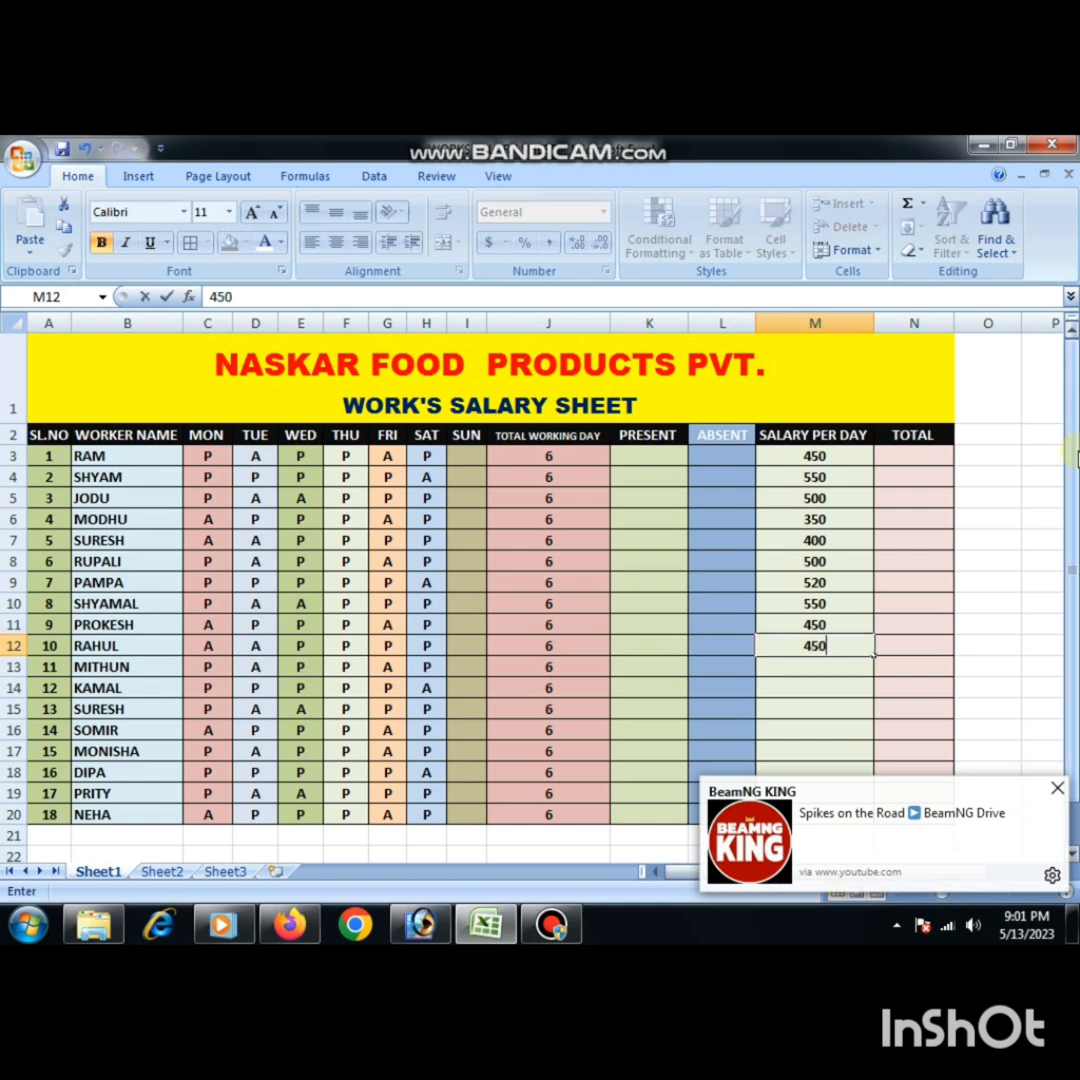
key(Return)
- Enter 550 as the salary per day for both the eleventh and twelfth workers in M13:M14
text(850)
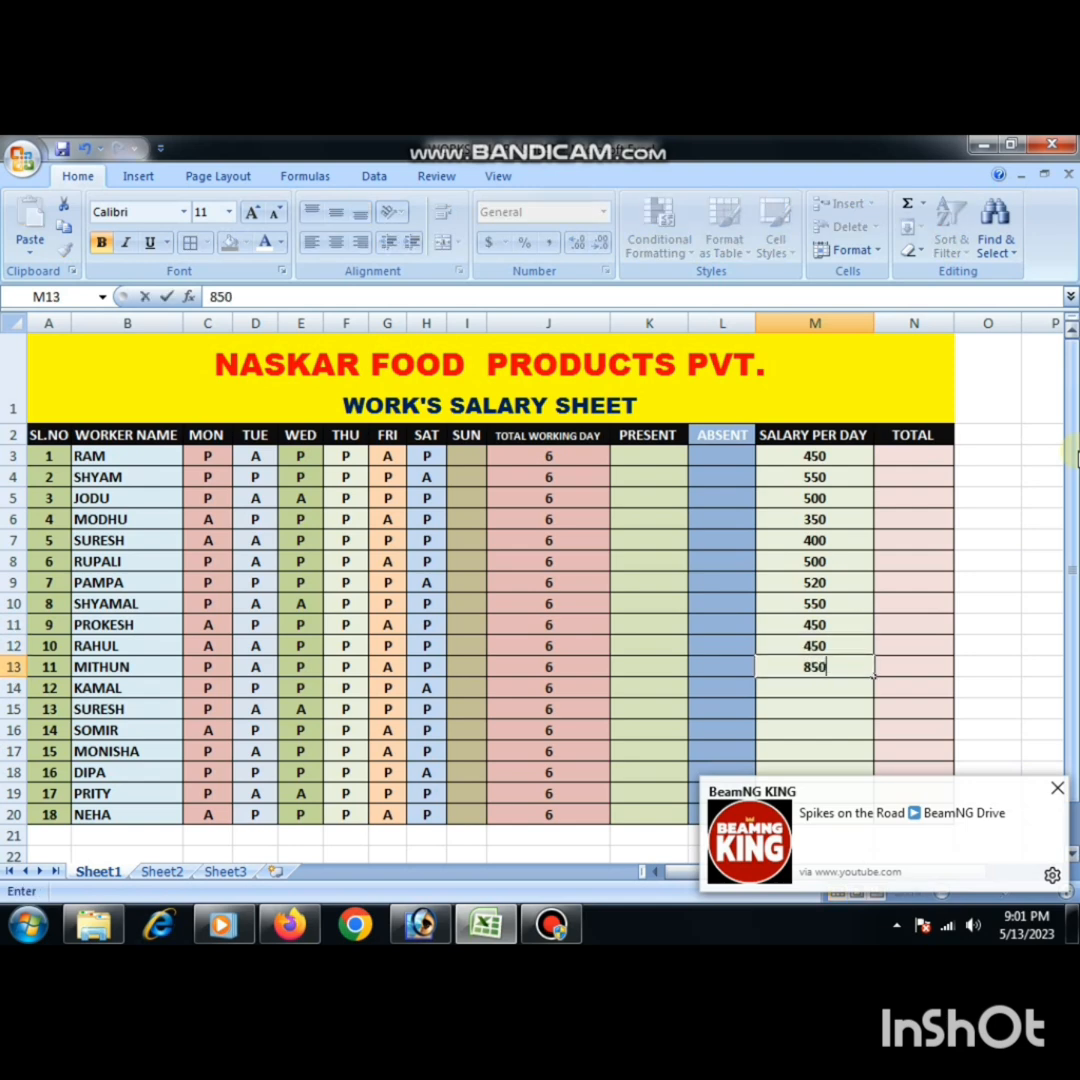
key(BackSpace)
key(BackSpace)
key(BackSpace)
text(550)
key(Return)
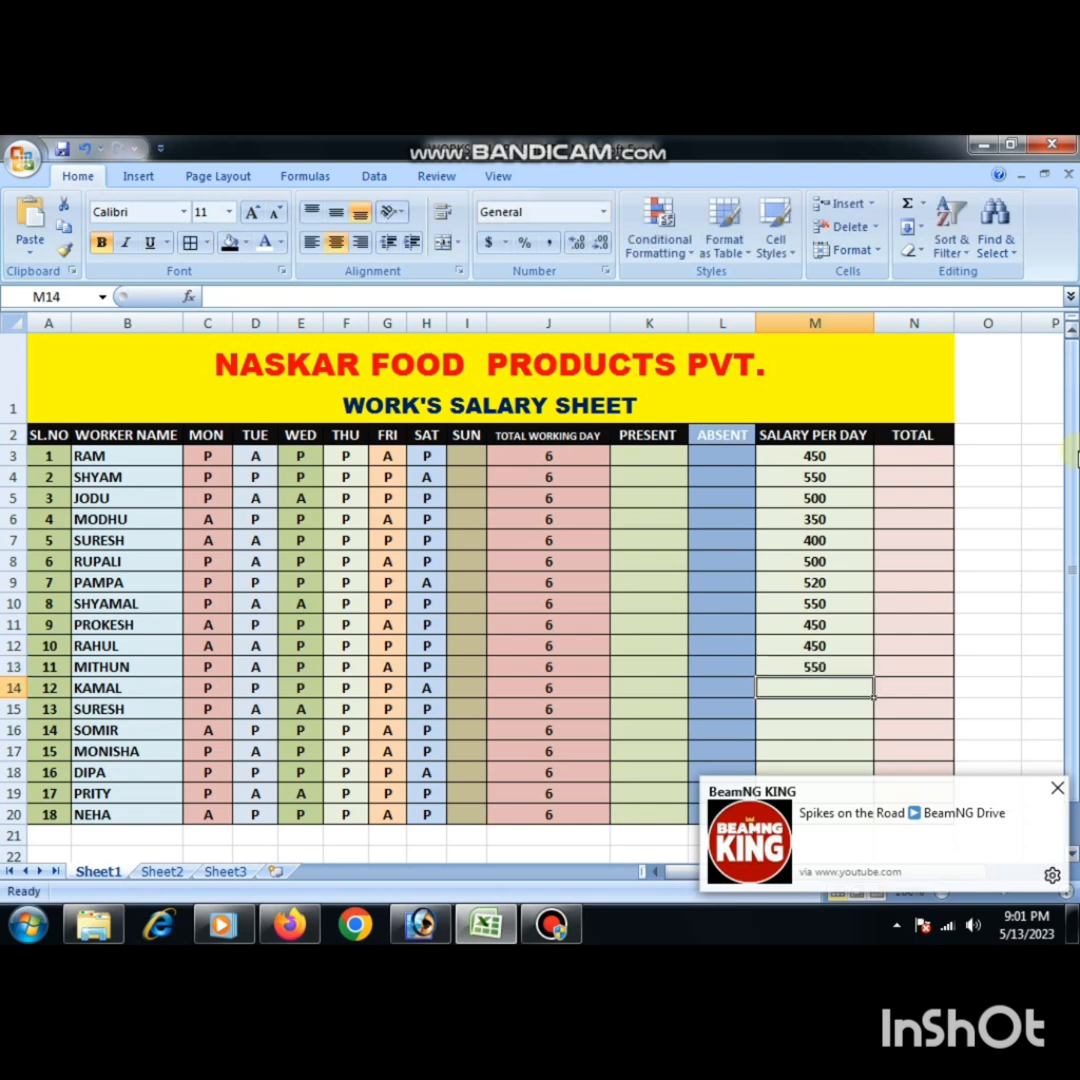
text(550)
key(Return)
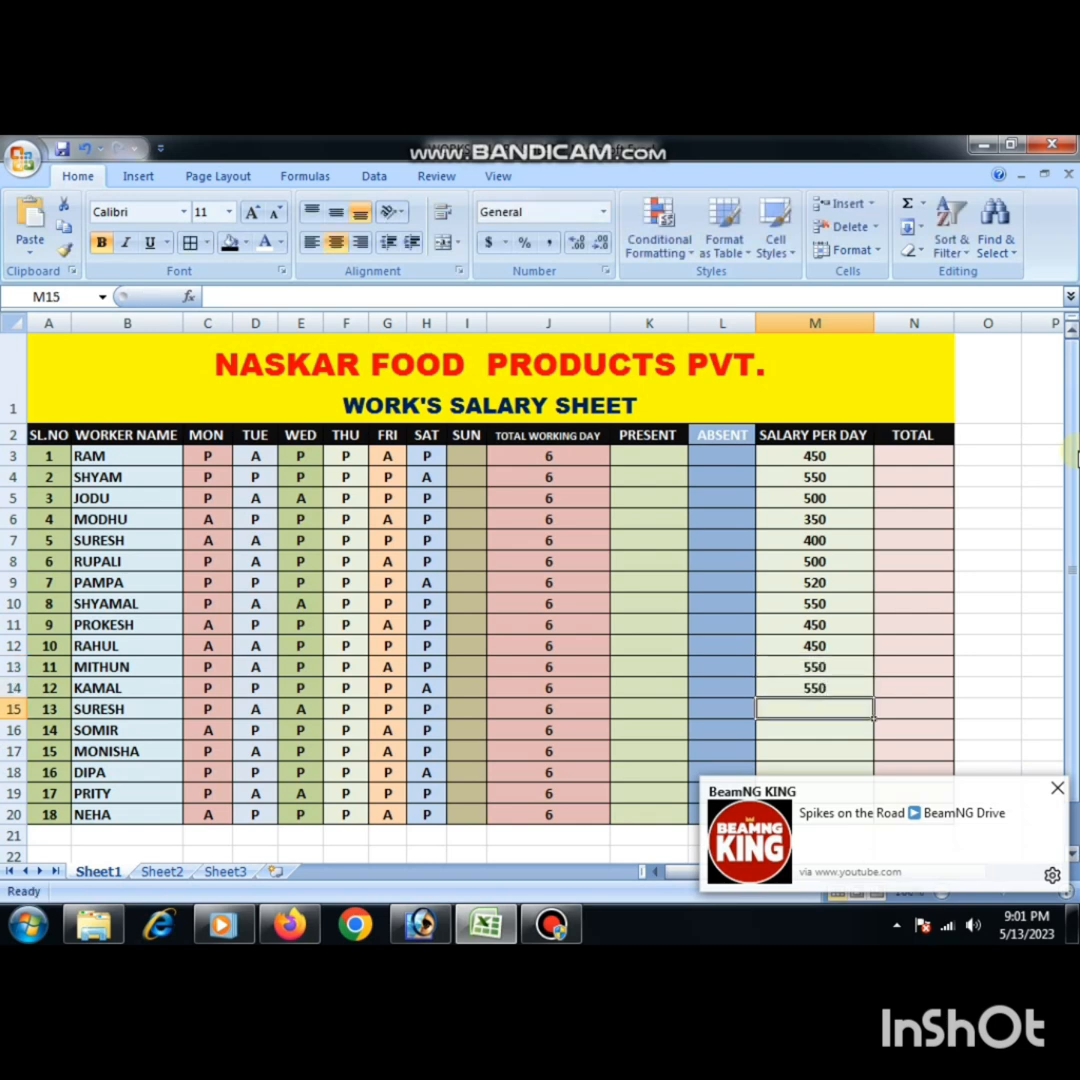
- Enter the salaries per day 450 and 350 in M15:M16 and dismiss the notification popups covering the sheet
text(450)
key(Return)
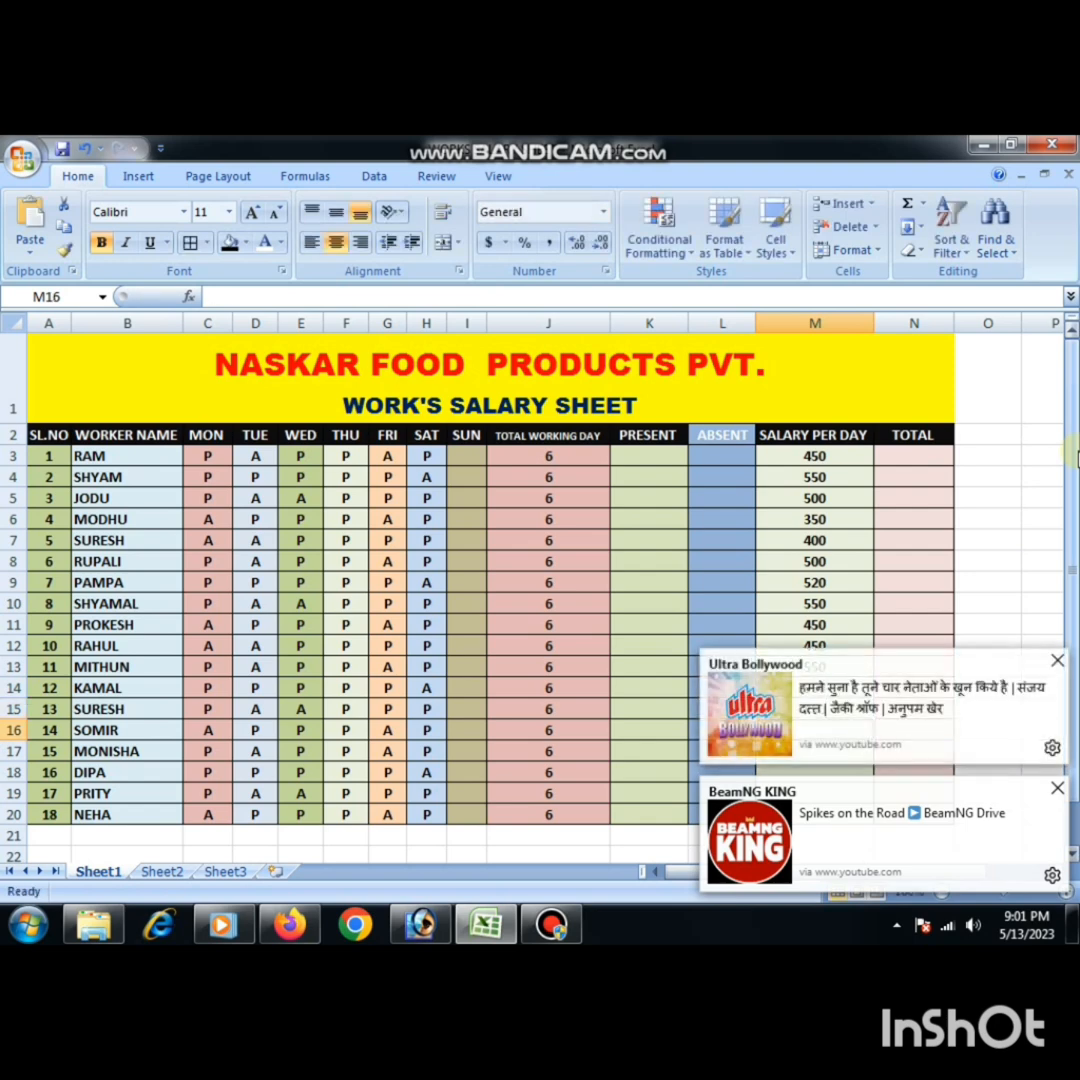
text(350)
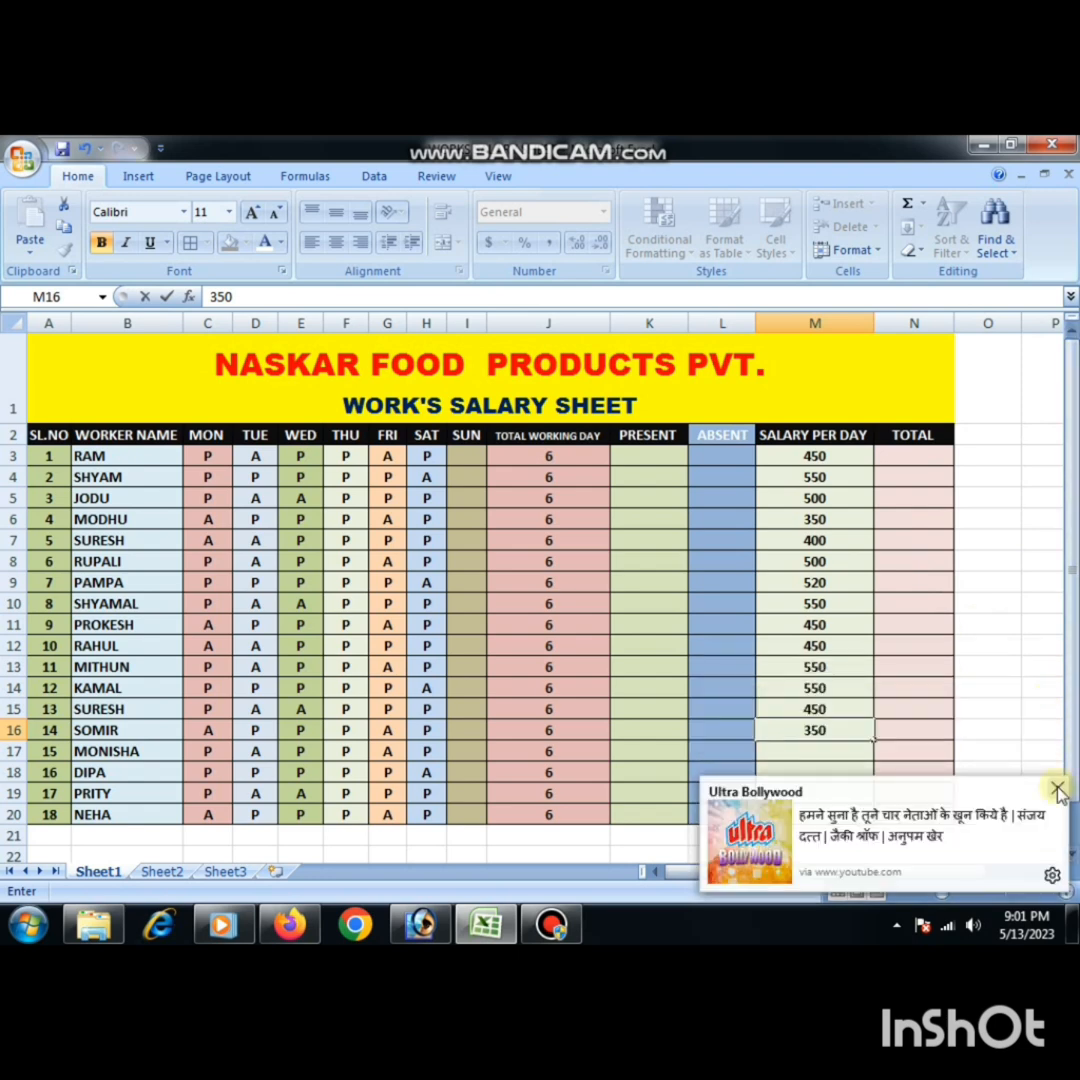
click(1058, 789)
click(808, 750)
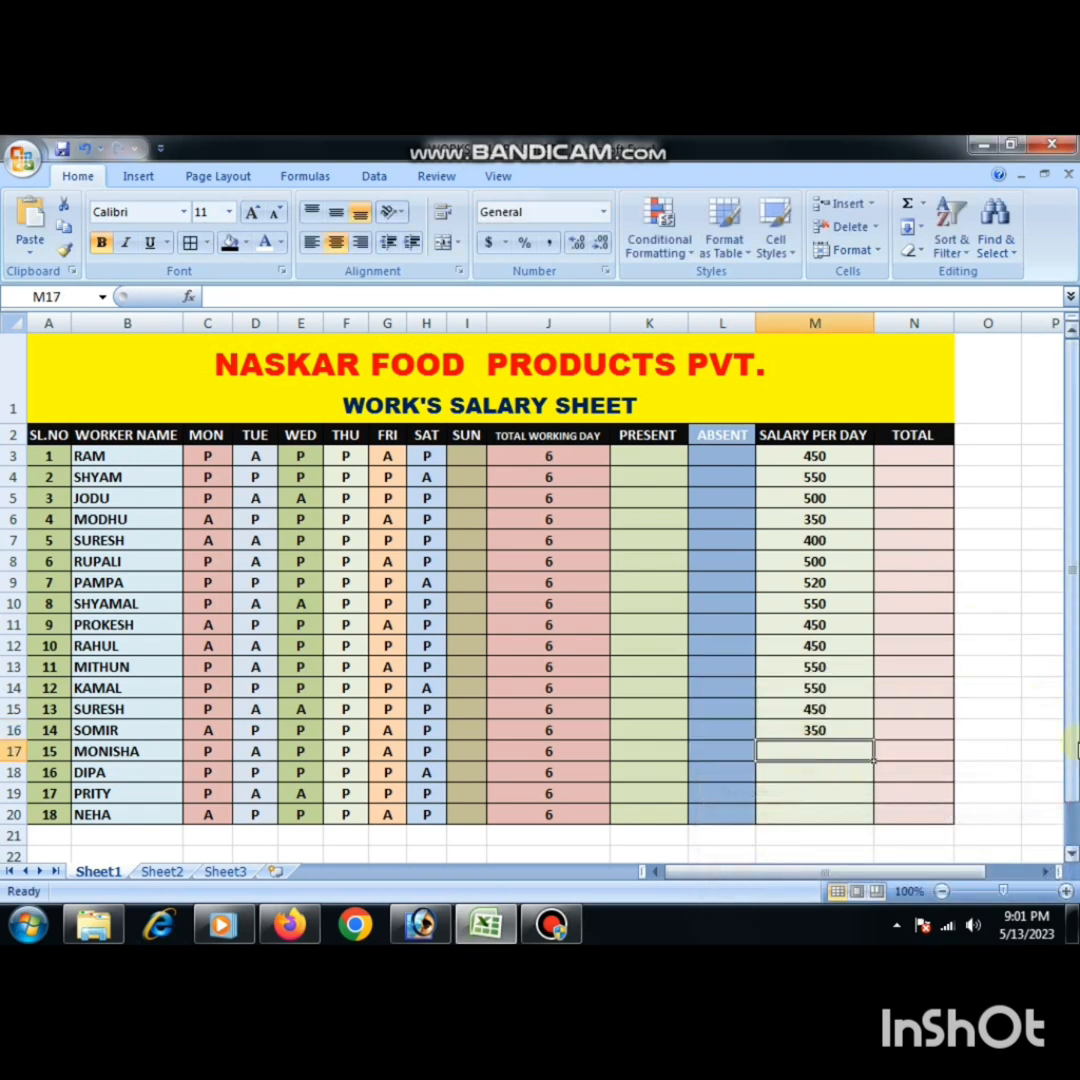
- Enter the salaries per day 500, 550, 450 and 550 for the last four workers in M17:M20
text(500)
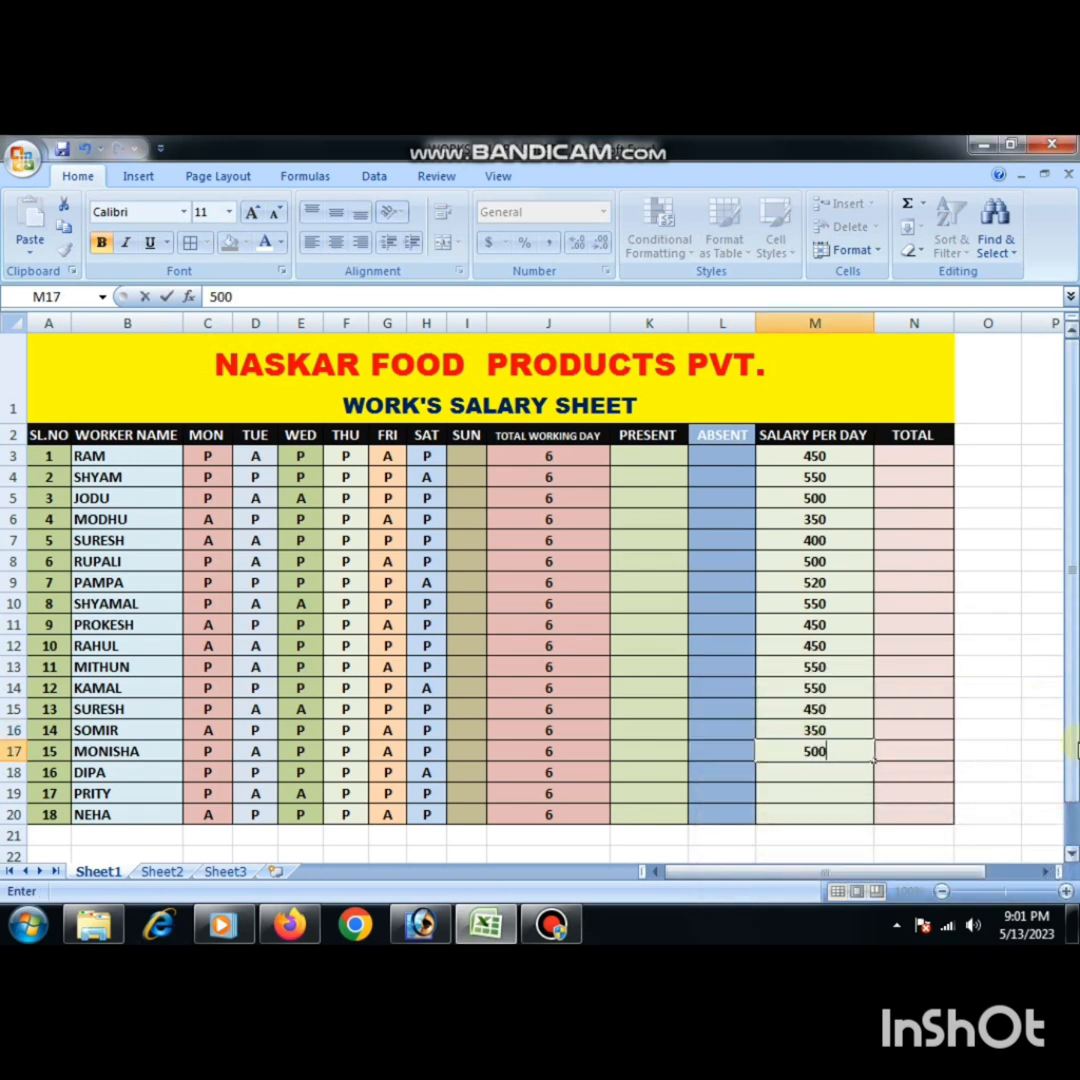
key(Return)
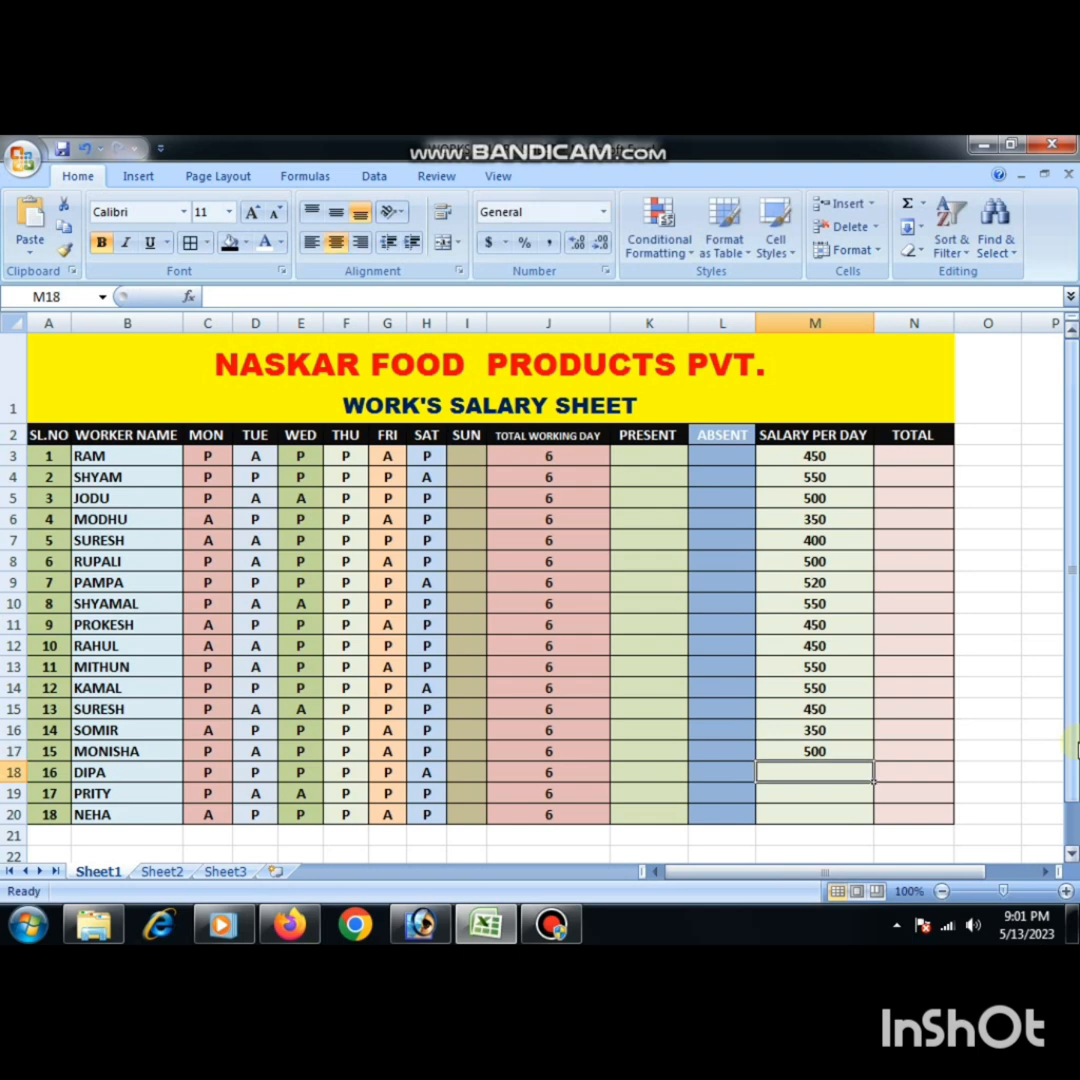
text(550)
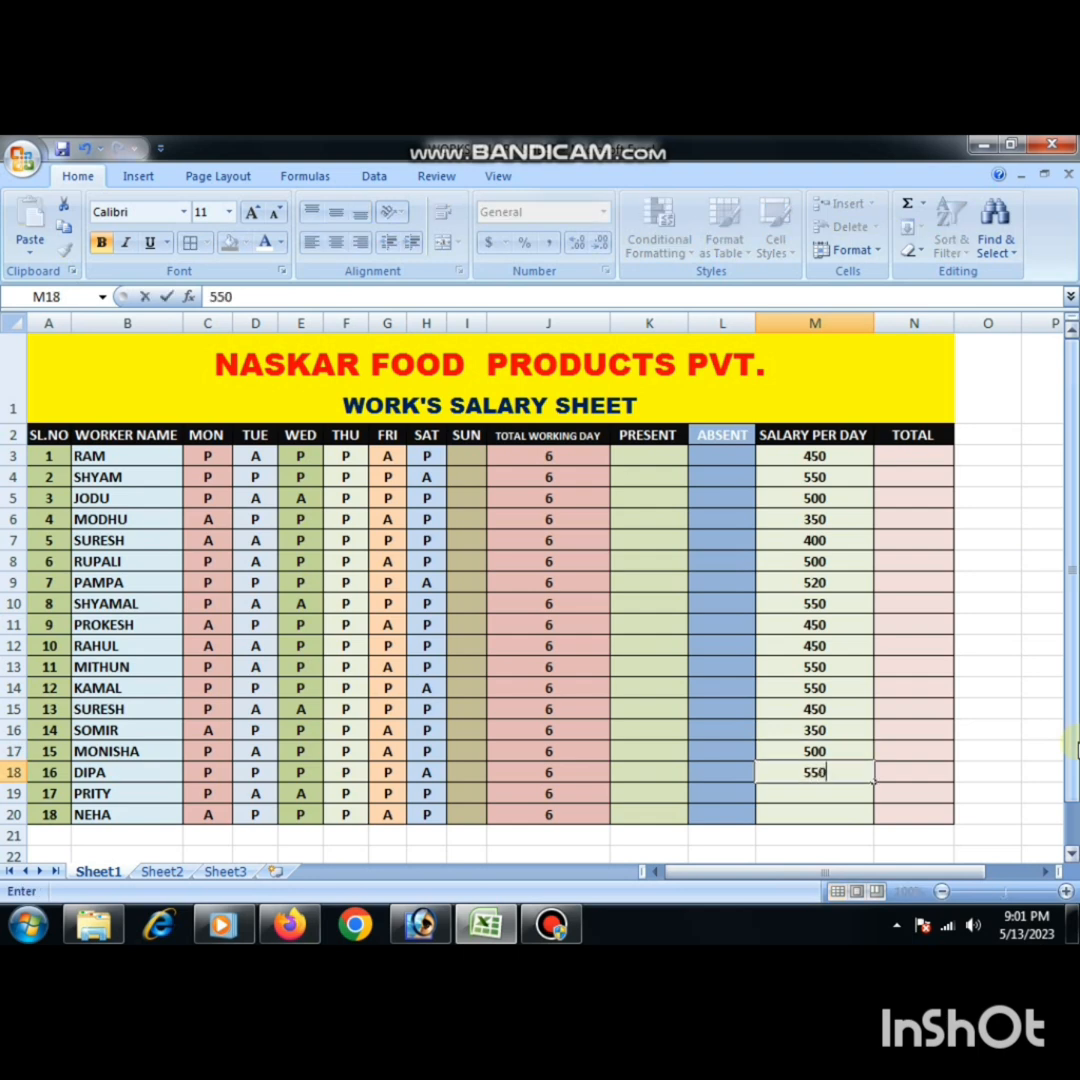
key(Return)
text(450)
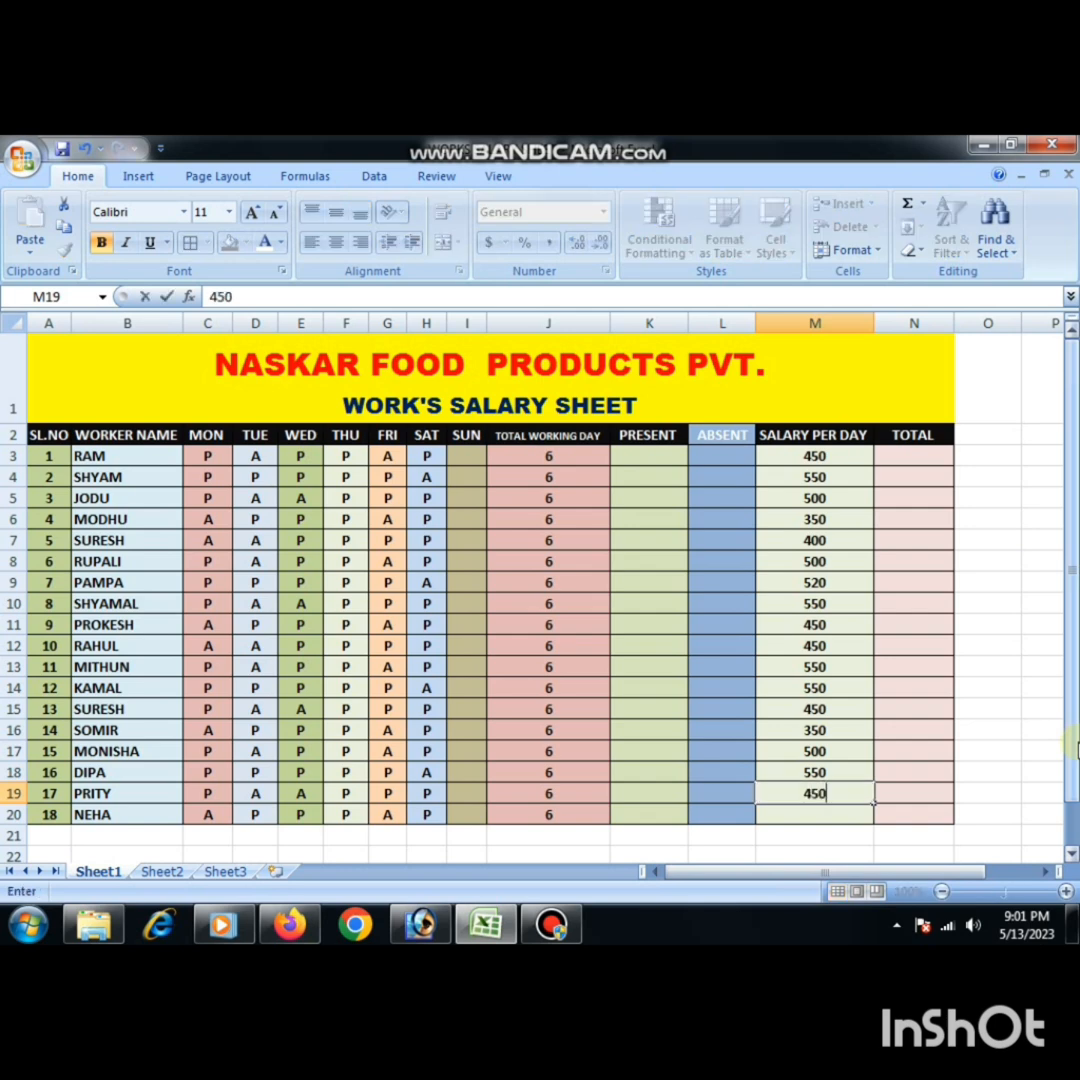
key(Return)
text(550)
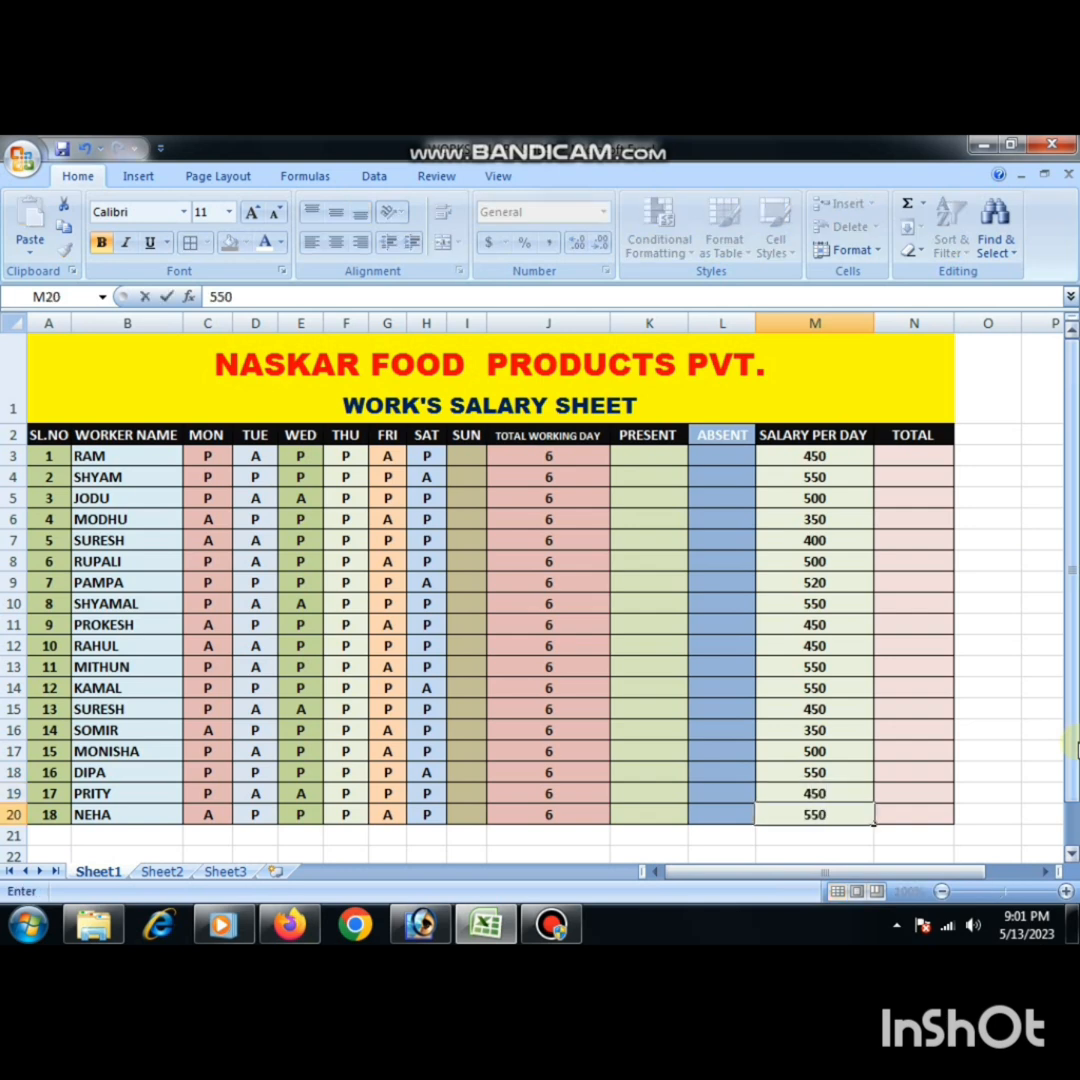
key(Return)
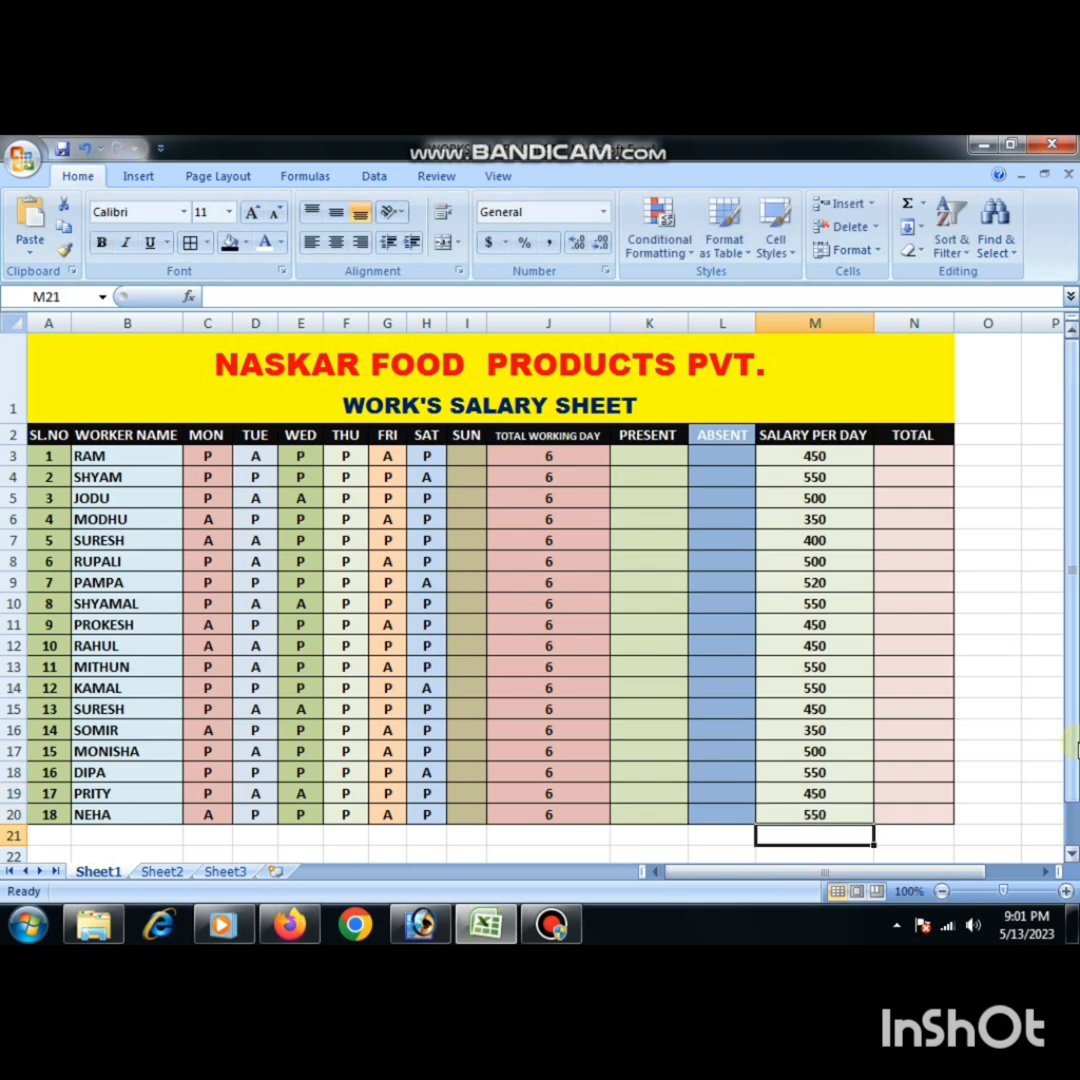
- Count the first worker's present days in K3 with the formula =COUNTIF(C3:H3,"P")
click(836, 482)
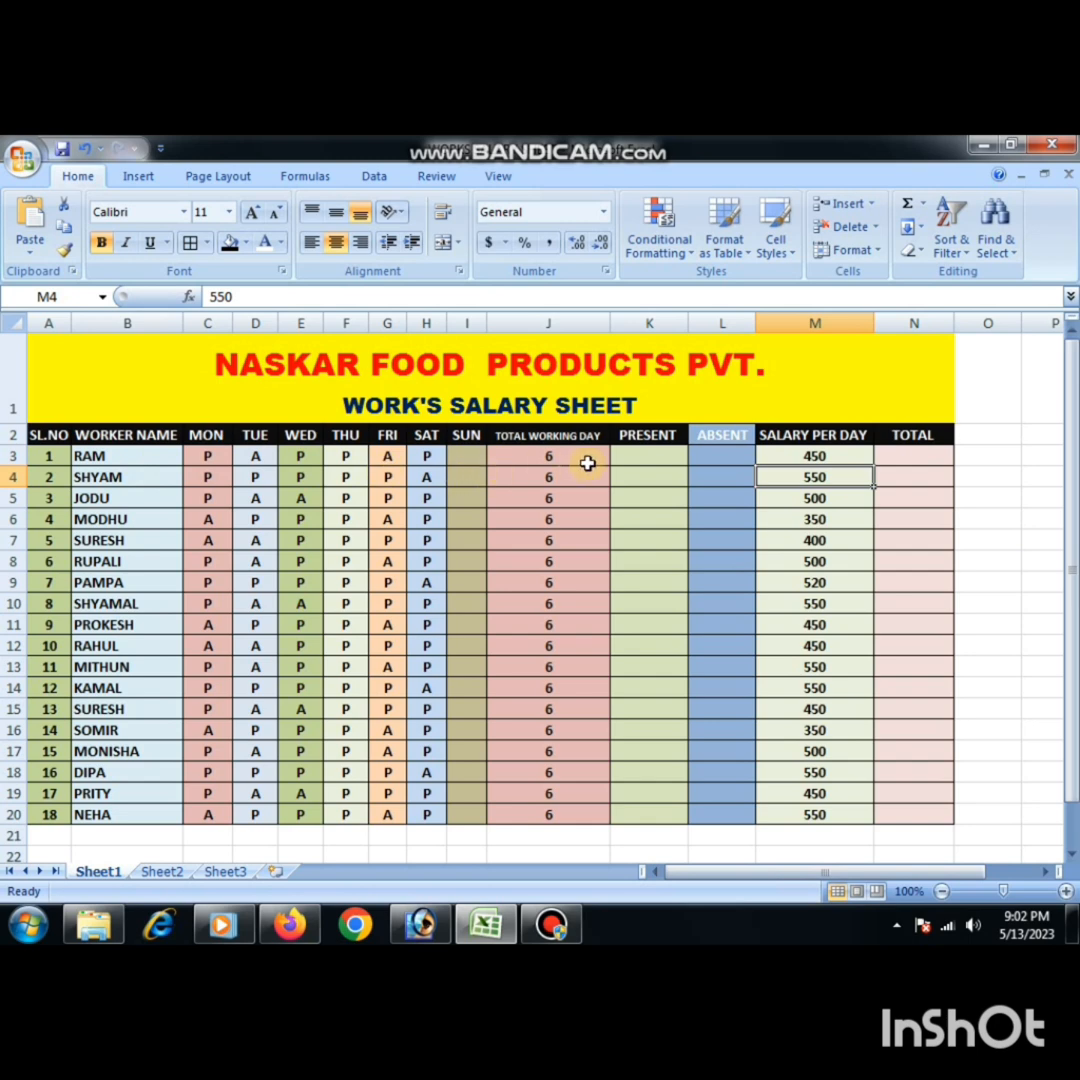
click(625, 463)
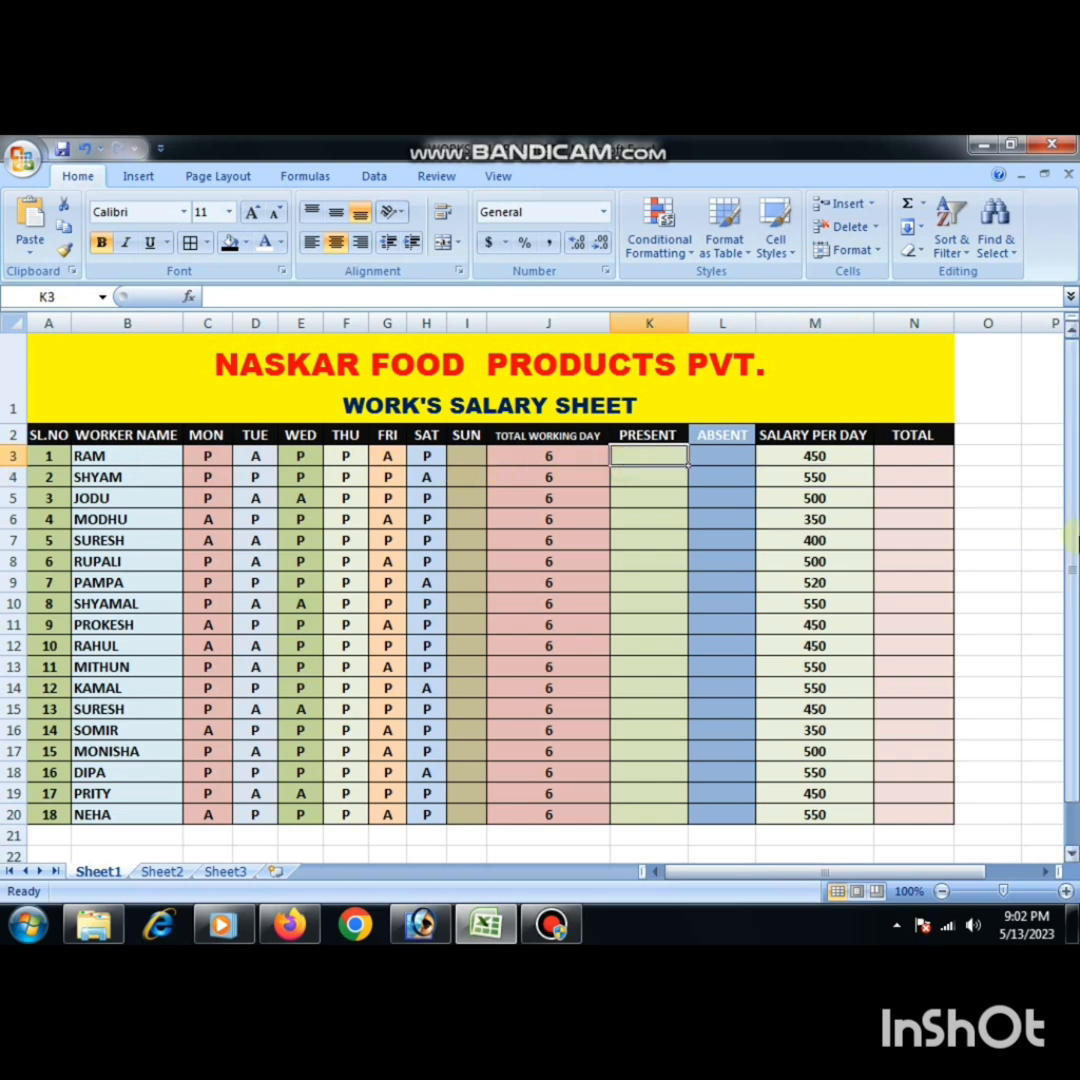
text(=)
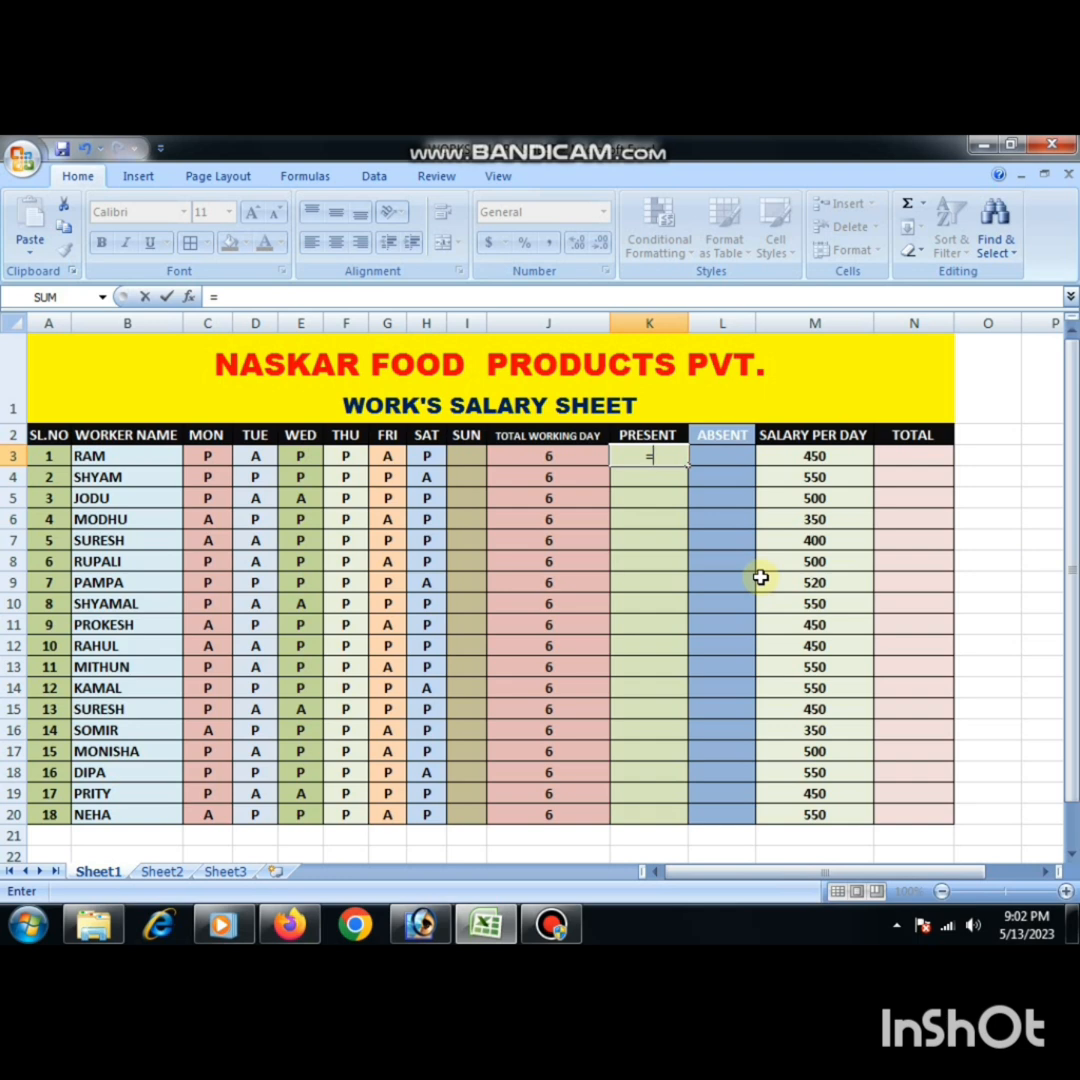
text(COUNT)
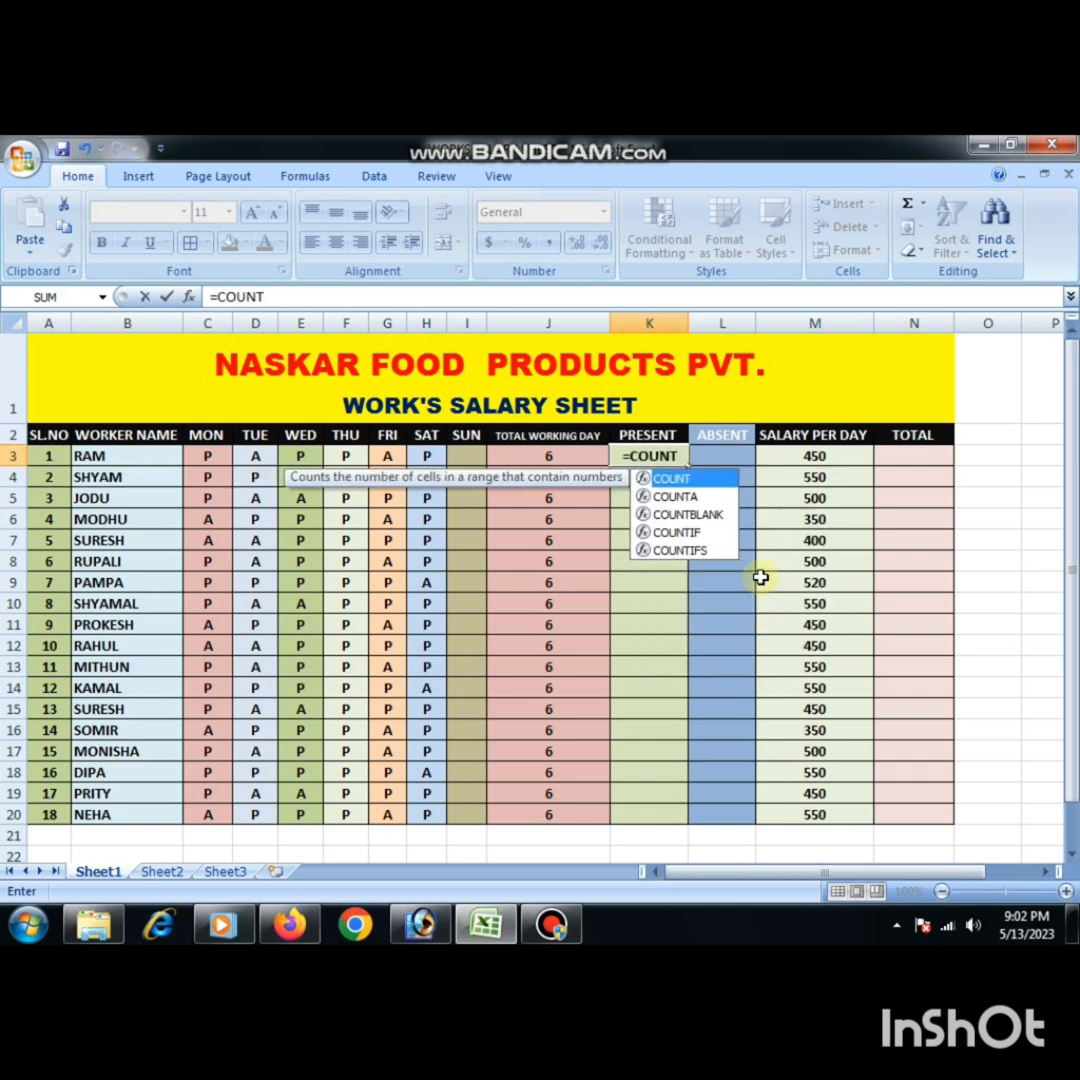
text(IF)
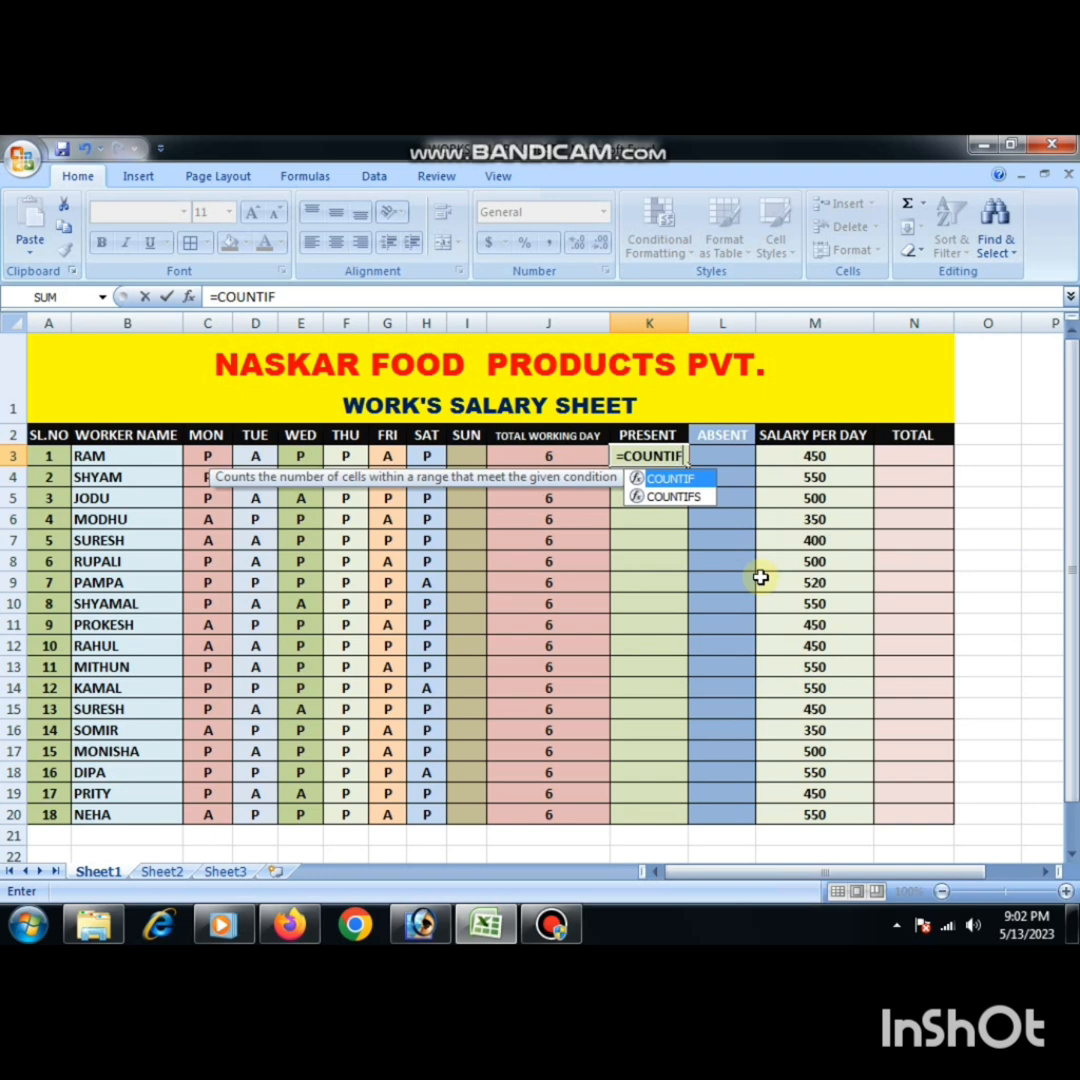
text(()
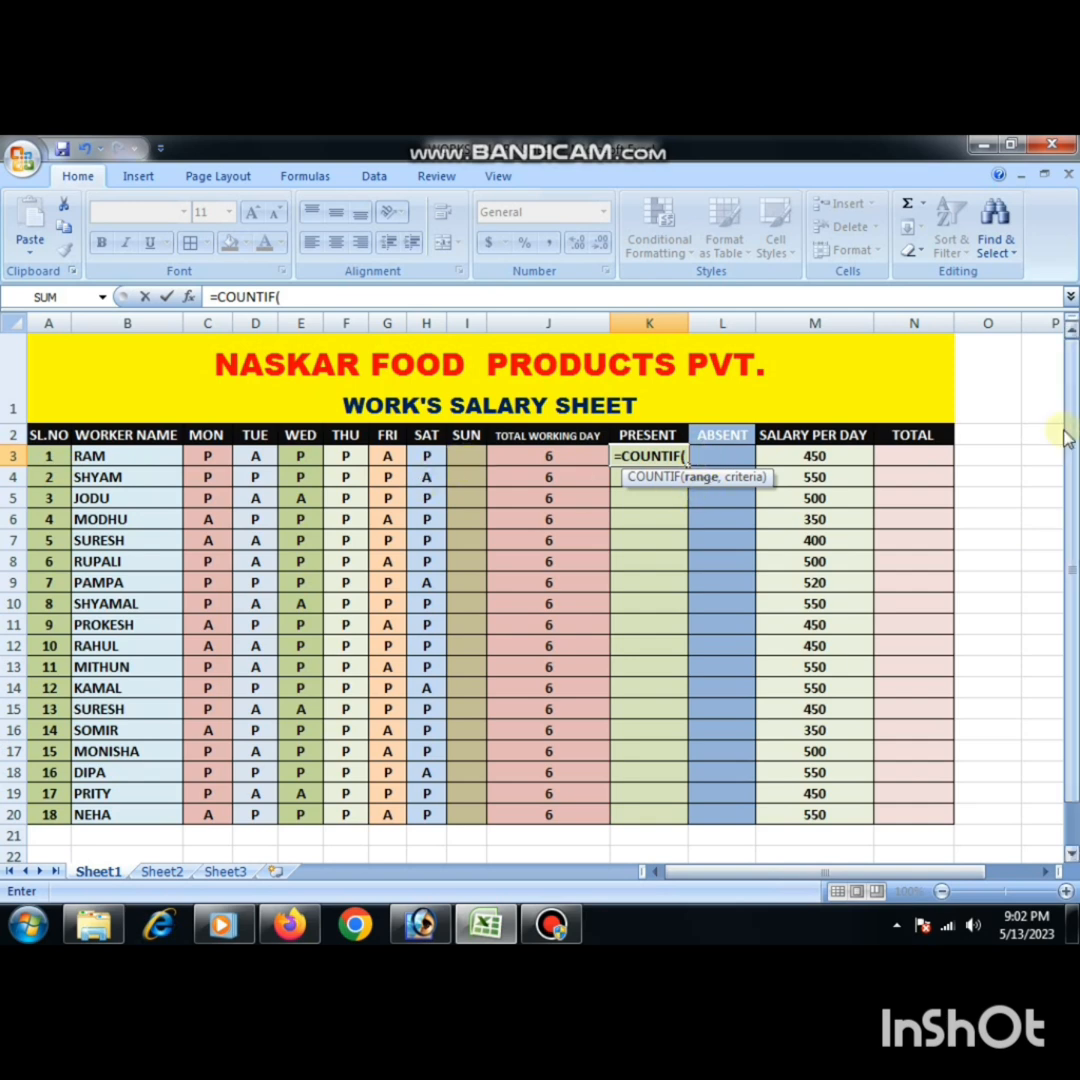
text(C3)
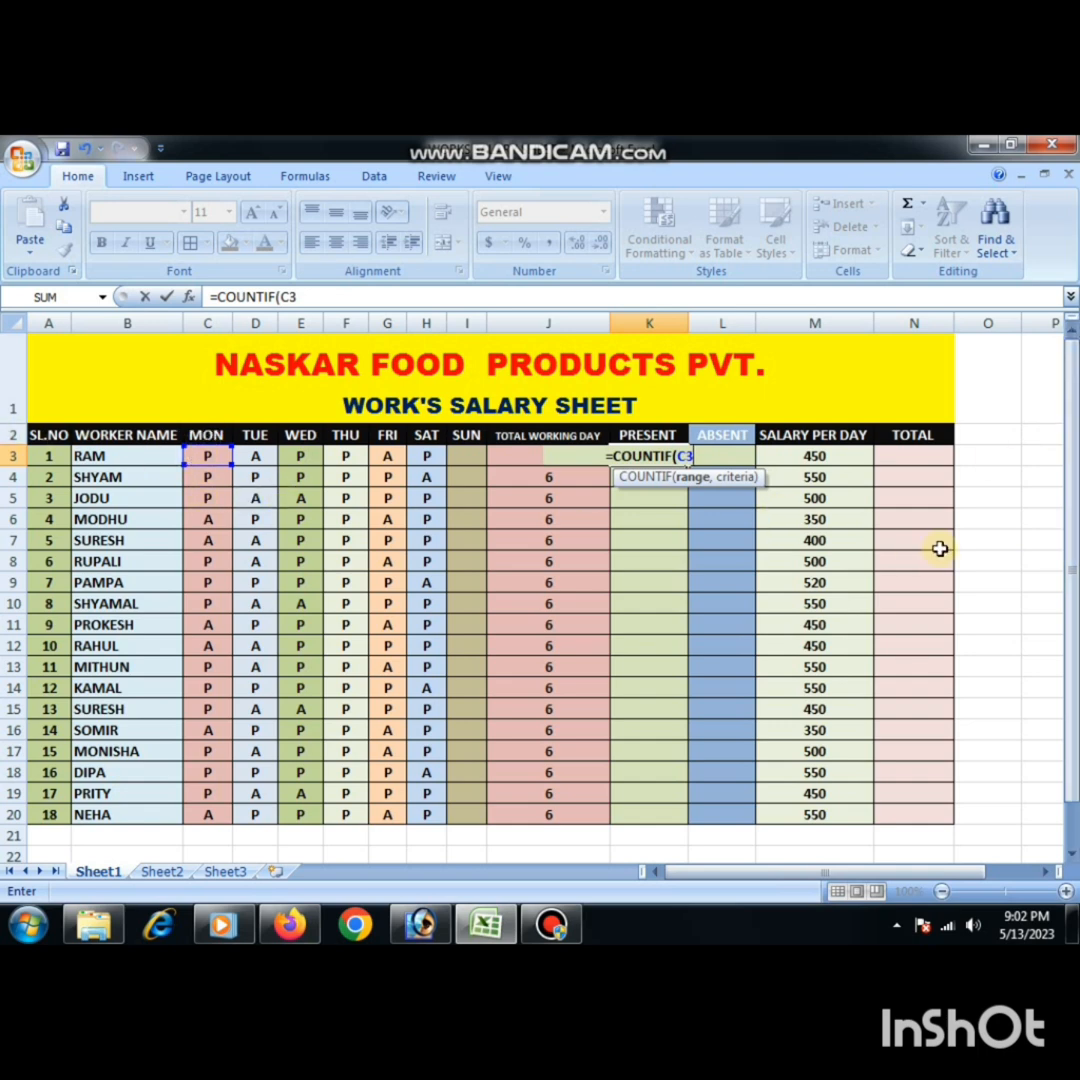
text(:)
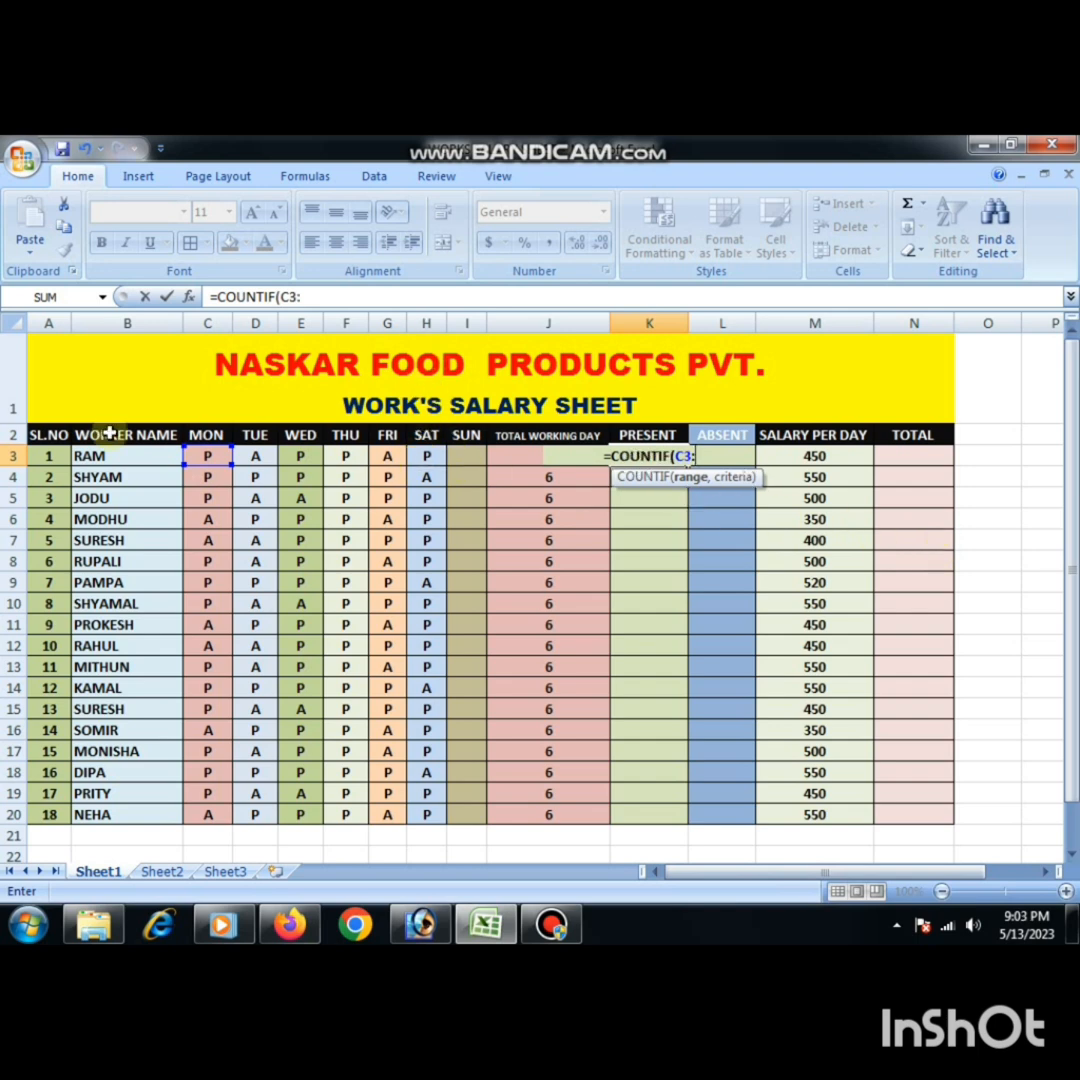
text(H)
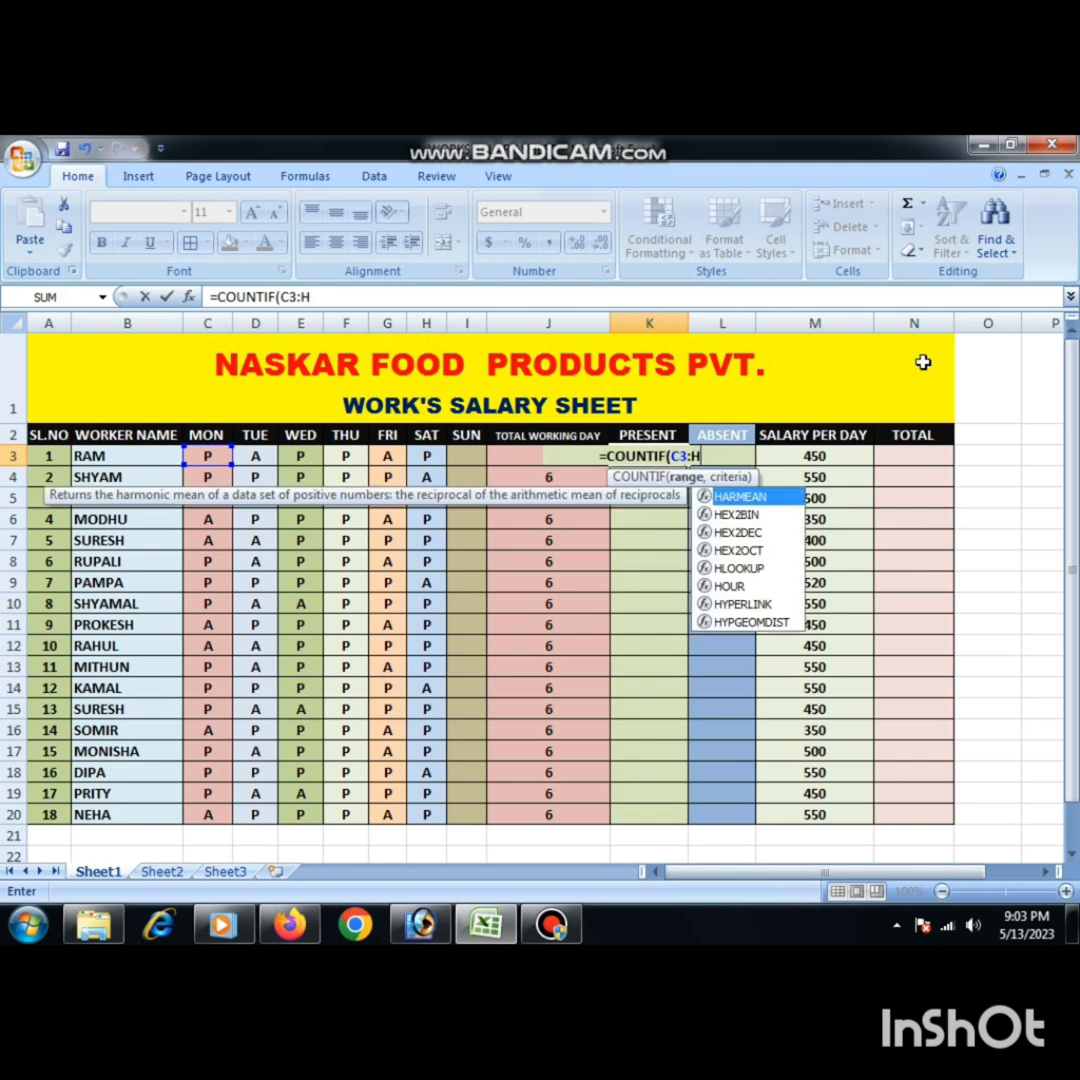
text(3,)
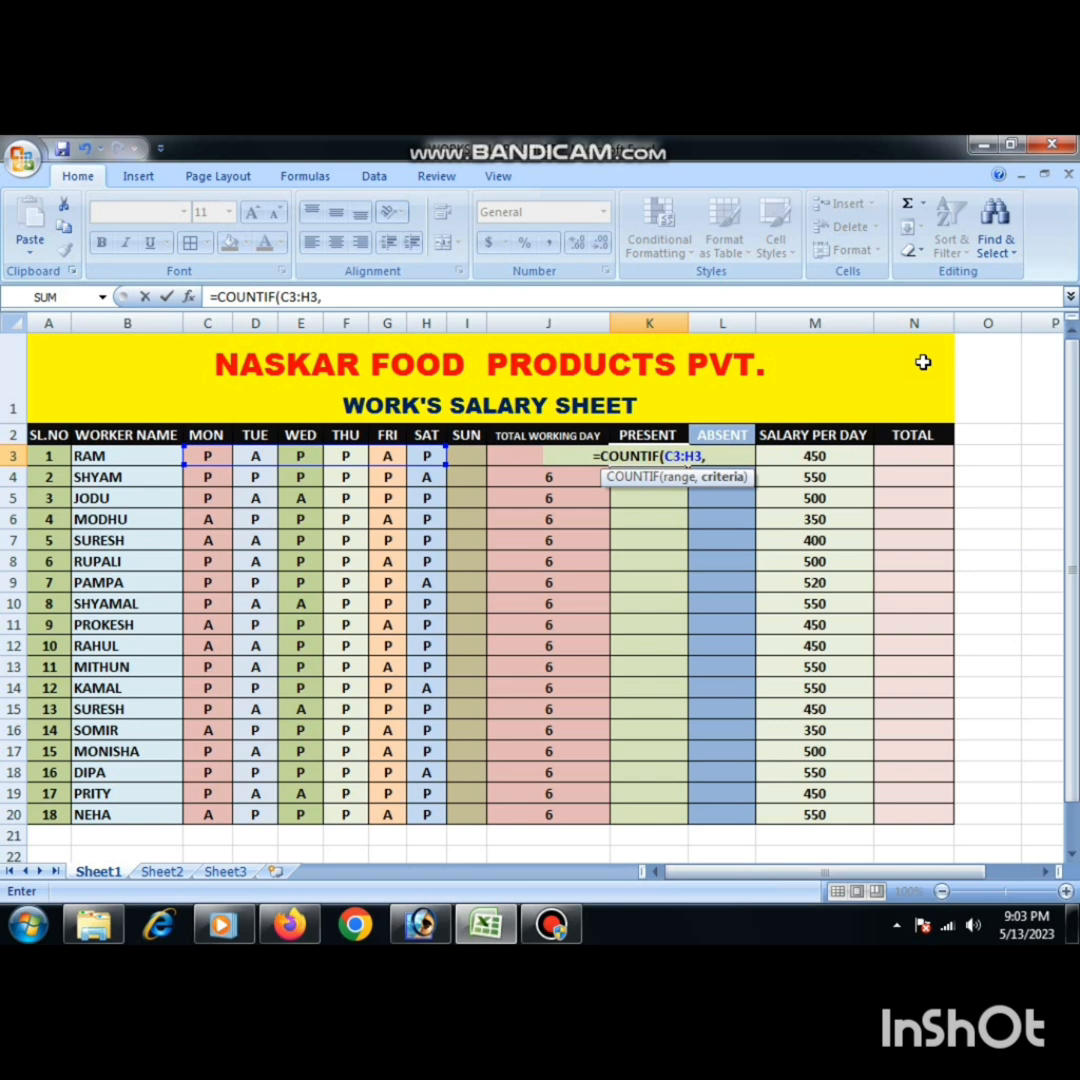
text(")
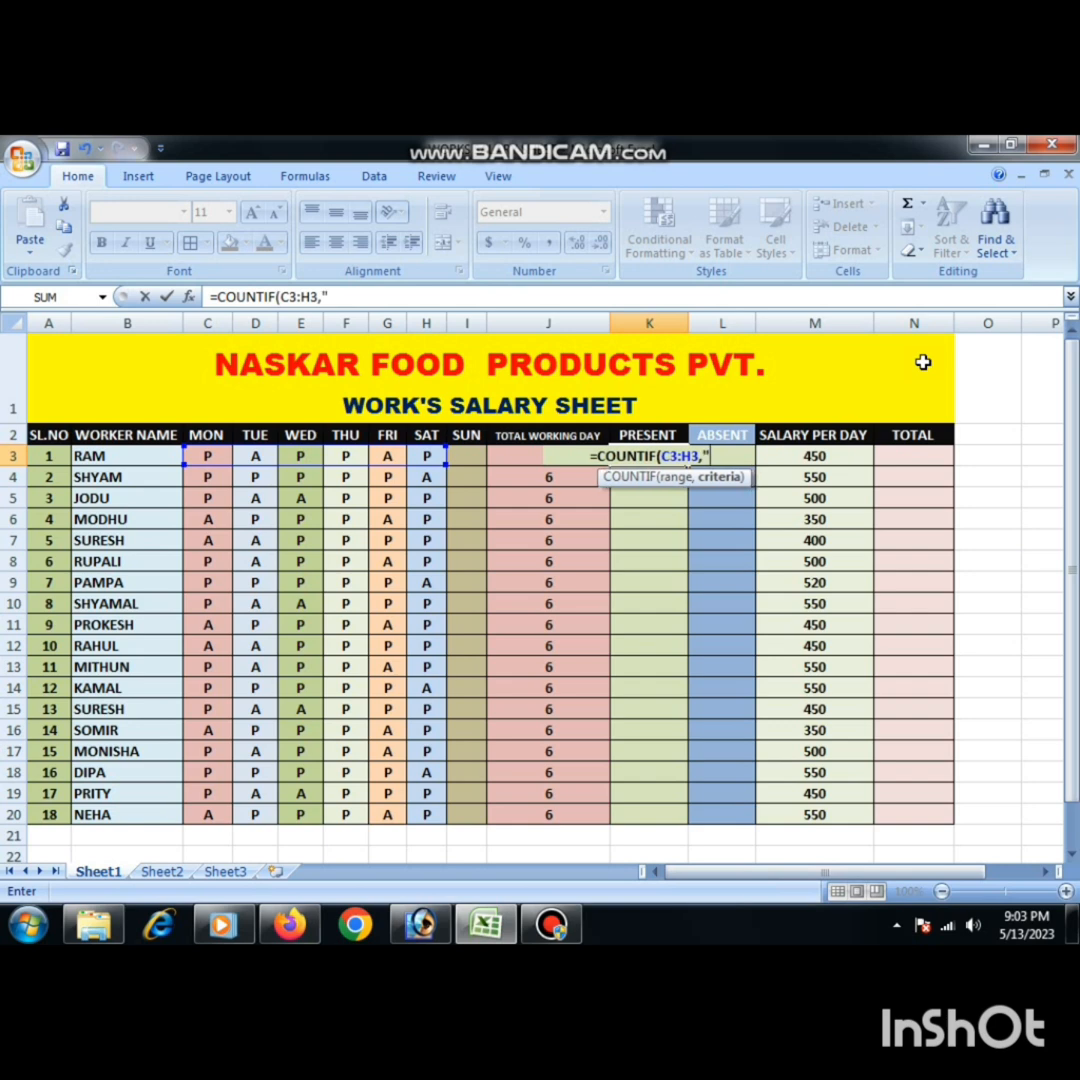
text(P)
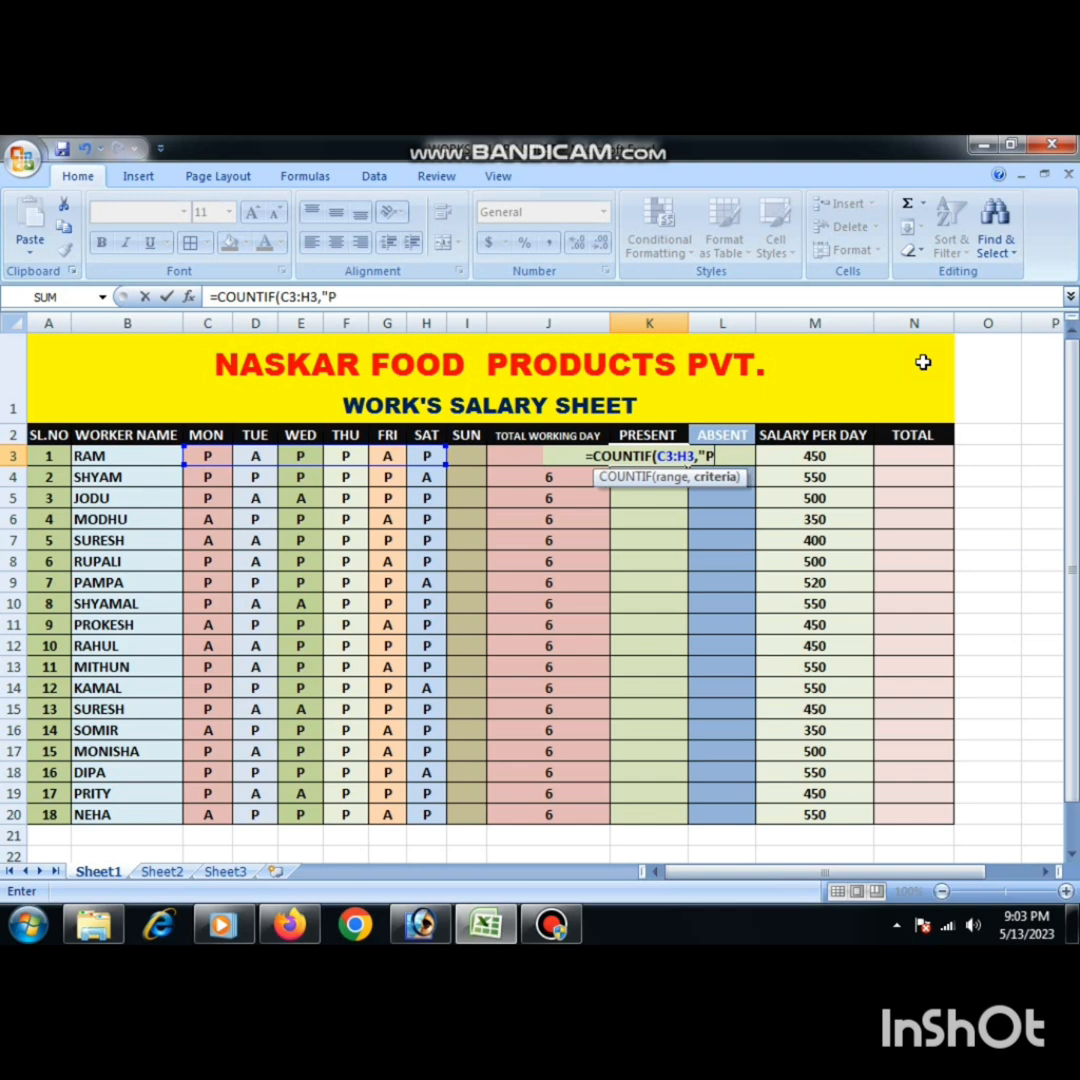
key(BackSpace)
text(p)
key(BackSpace)
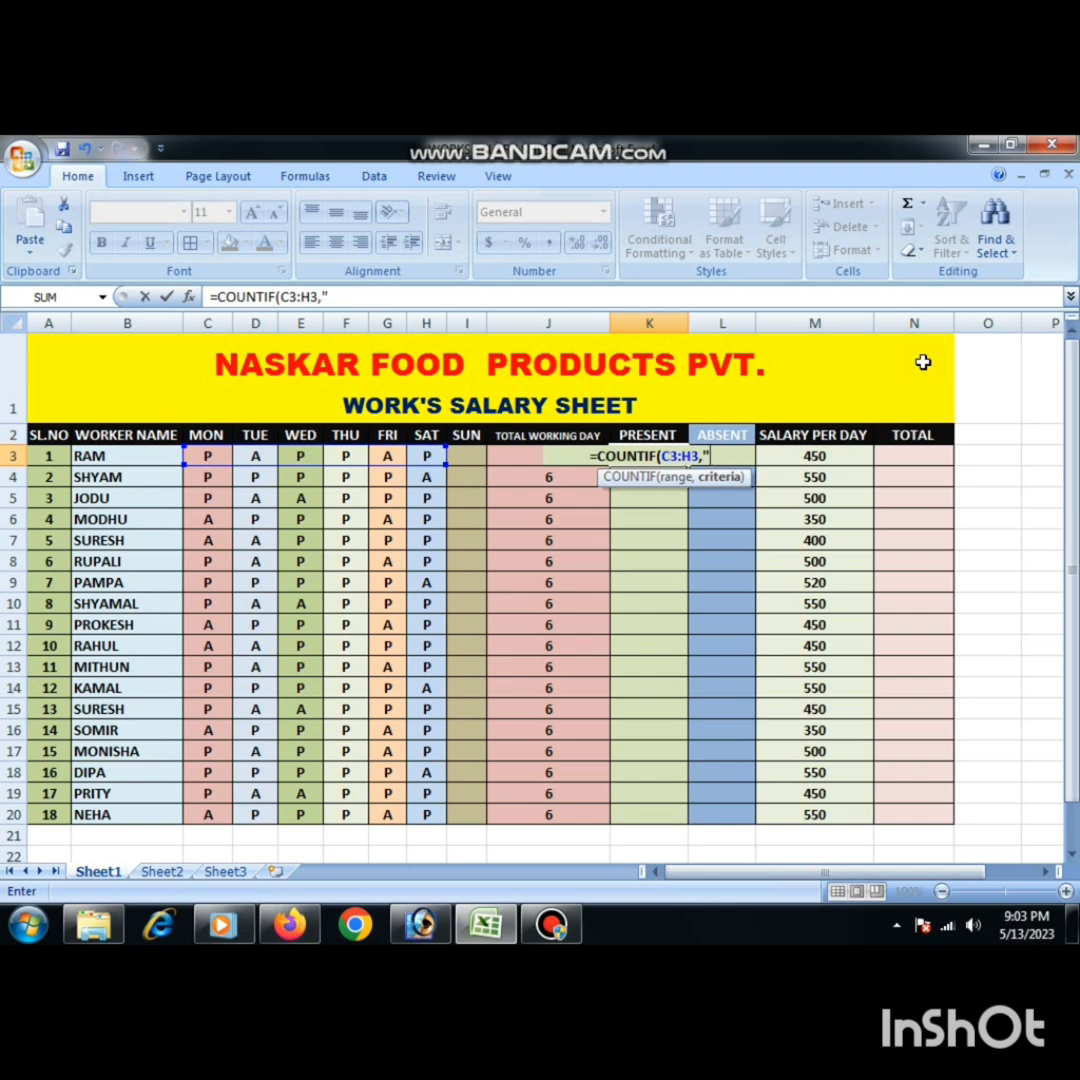
text(P")
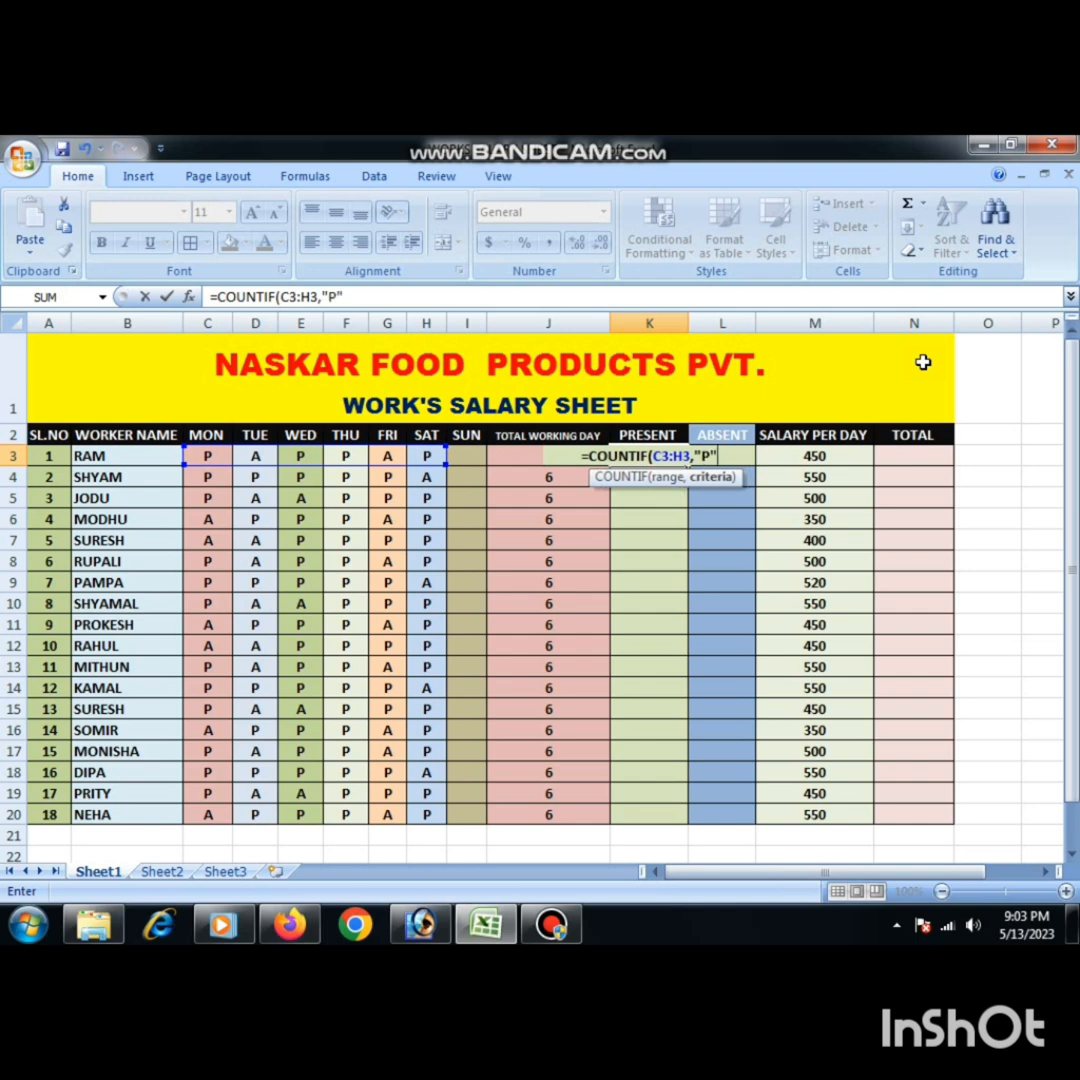
text())
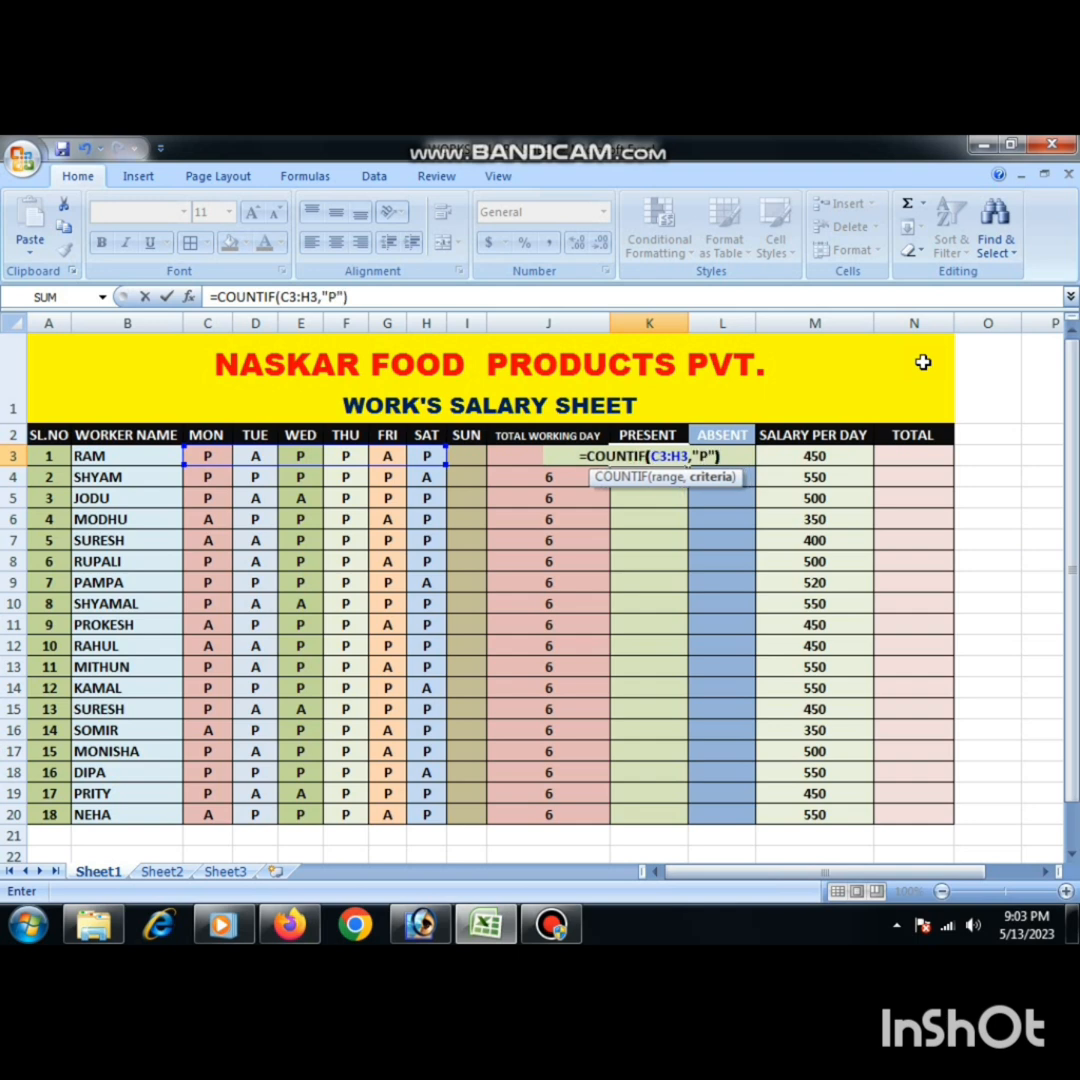
key(Return)
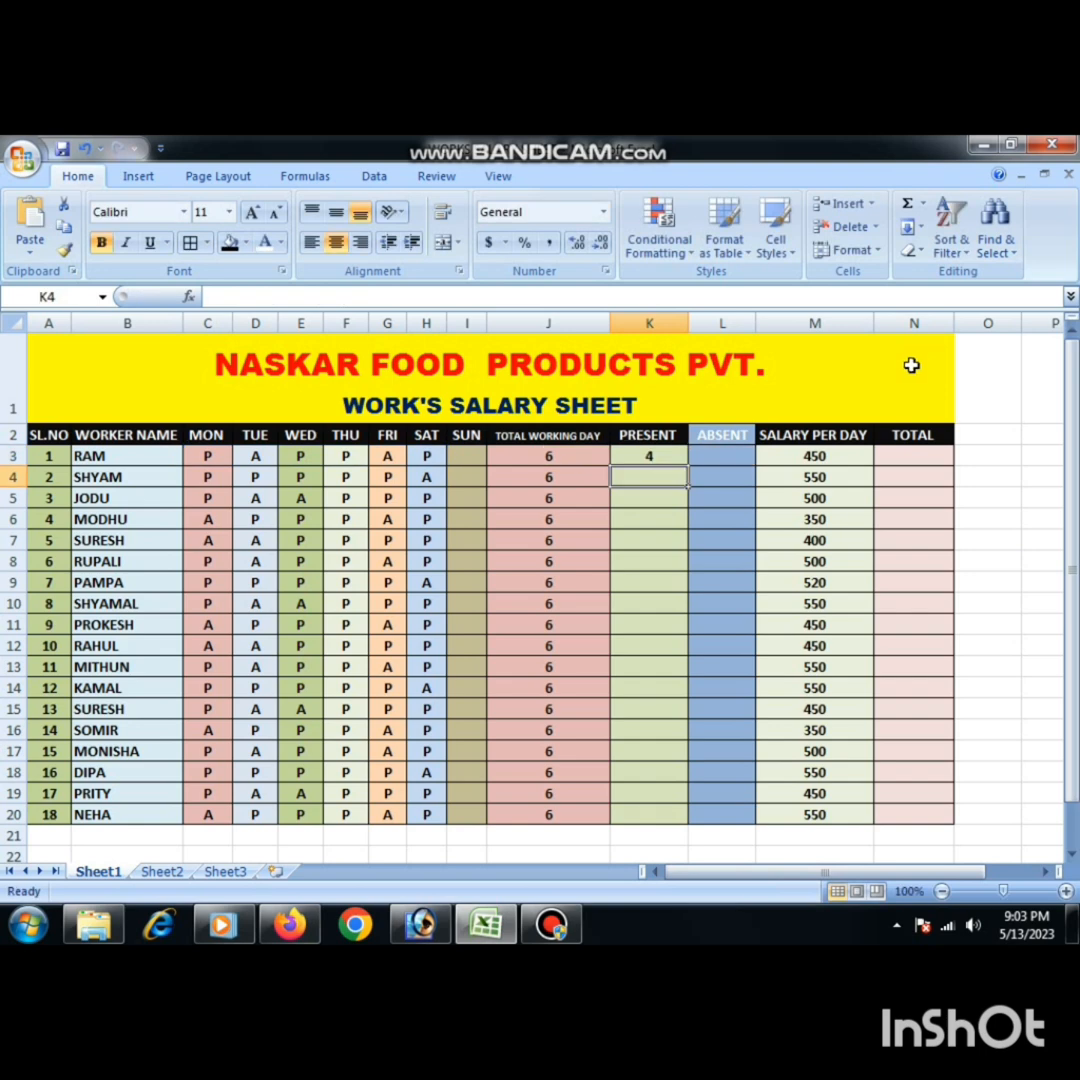
click(651, 457)
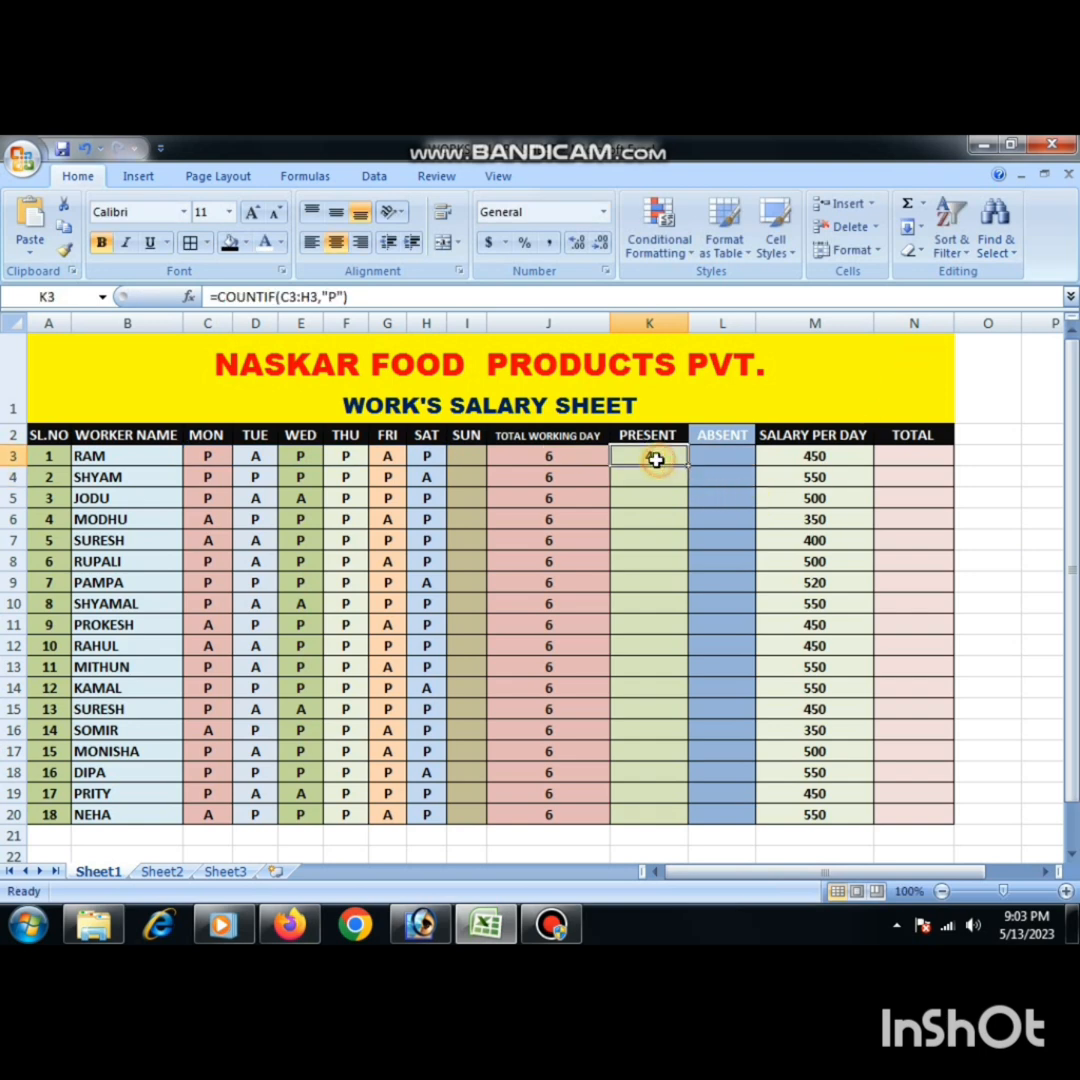
- Count the first worker's absent days in L3 with the formula =COUNTIF(C3:H3,"A")
click(719, 459)
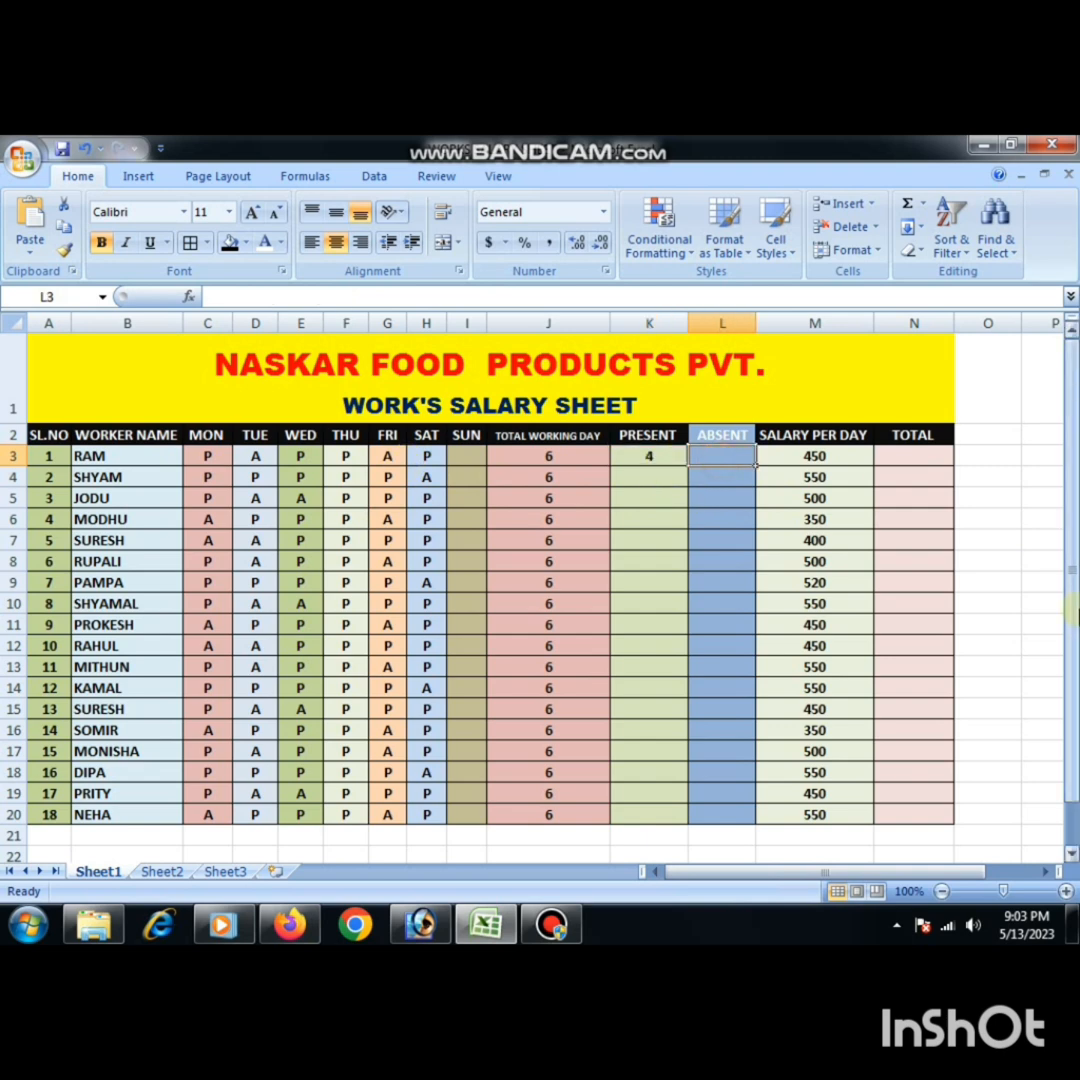
text(=)
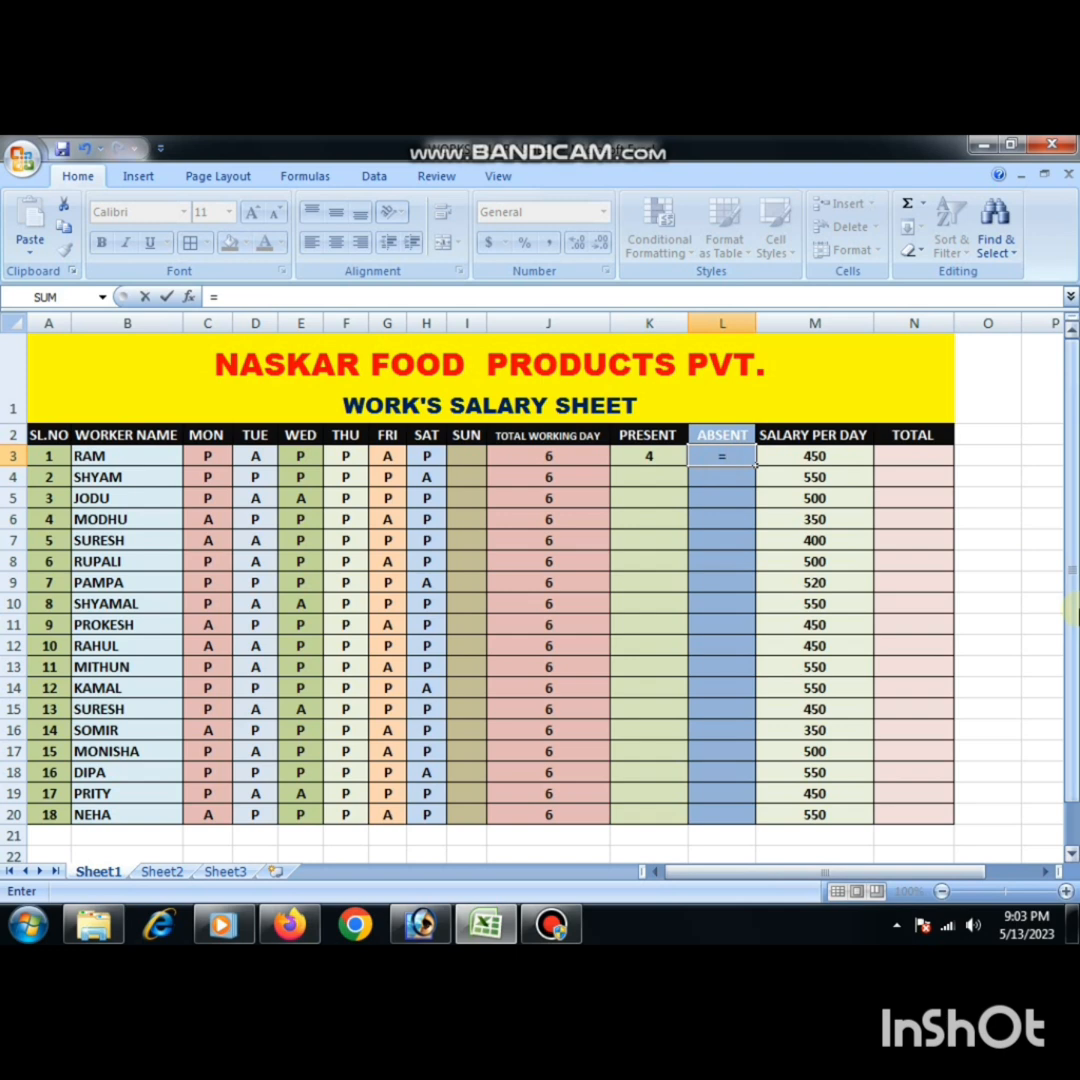
text(COUNT)
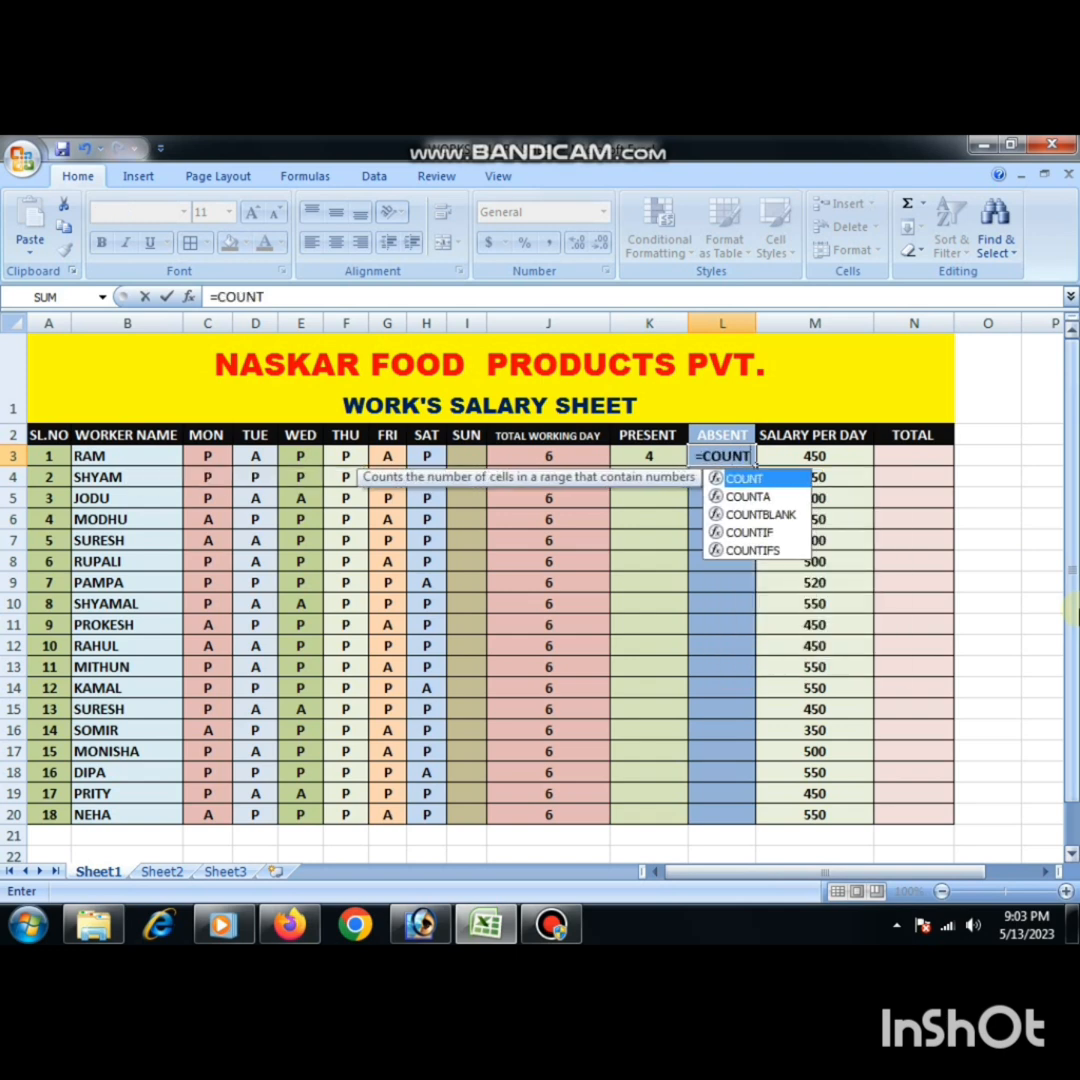
text(IF()
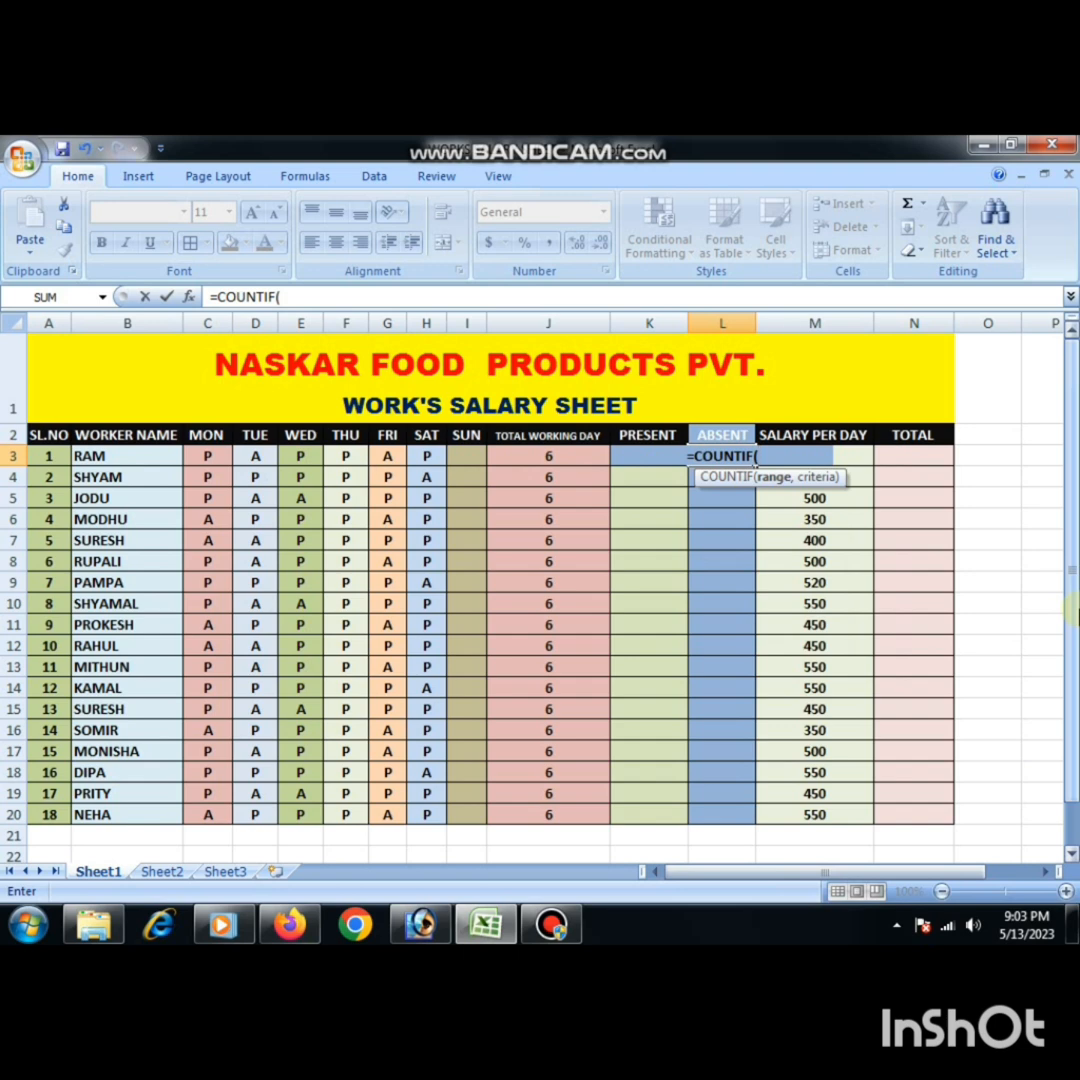
text(C3)
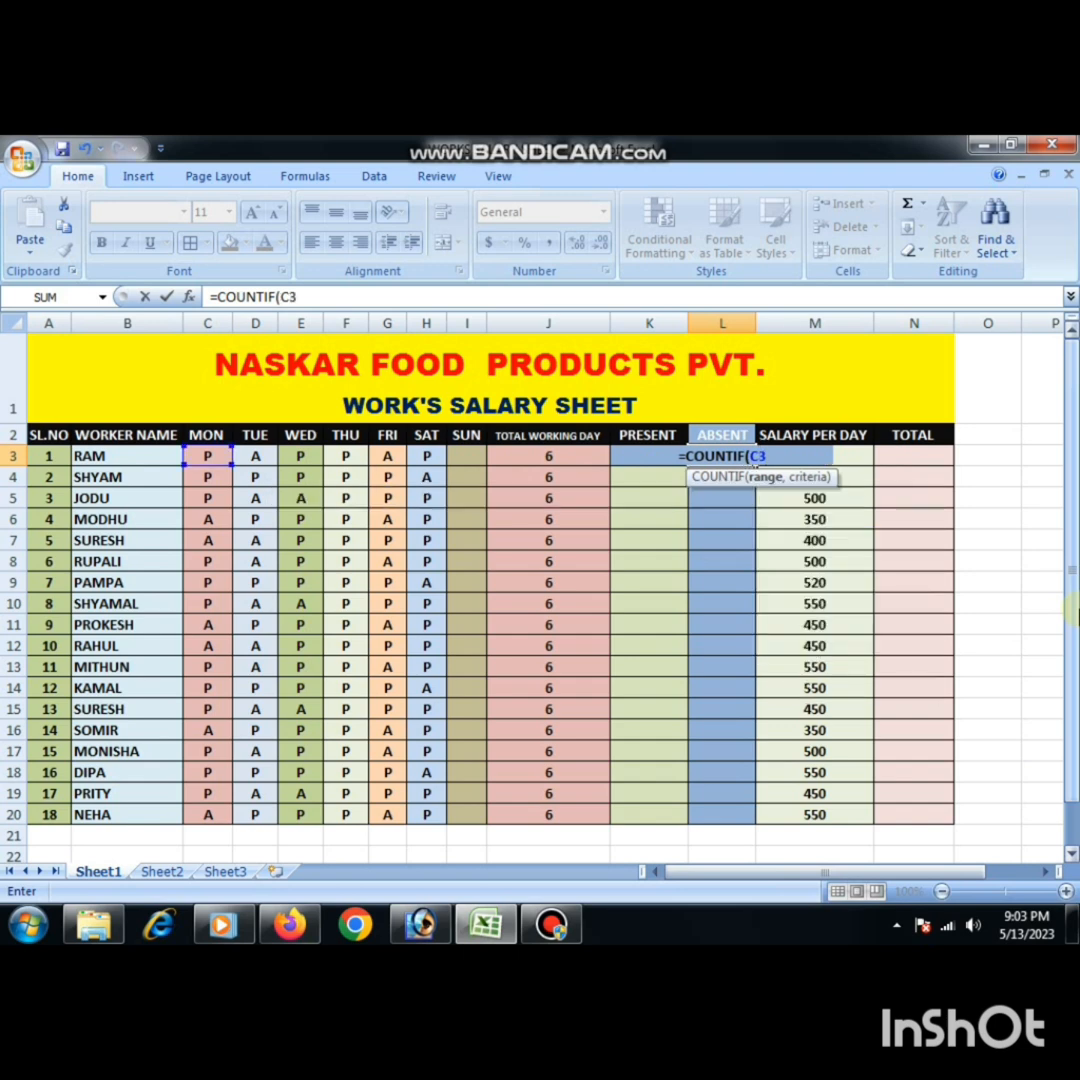
text(:H)
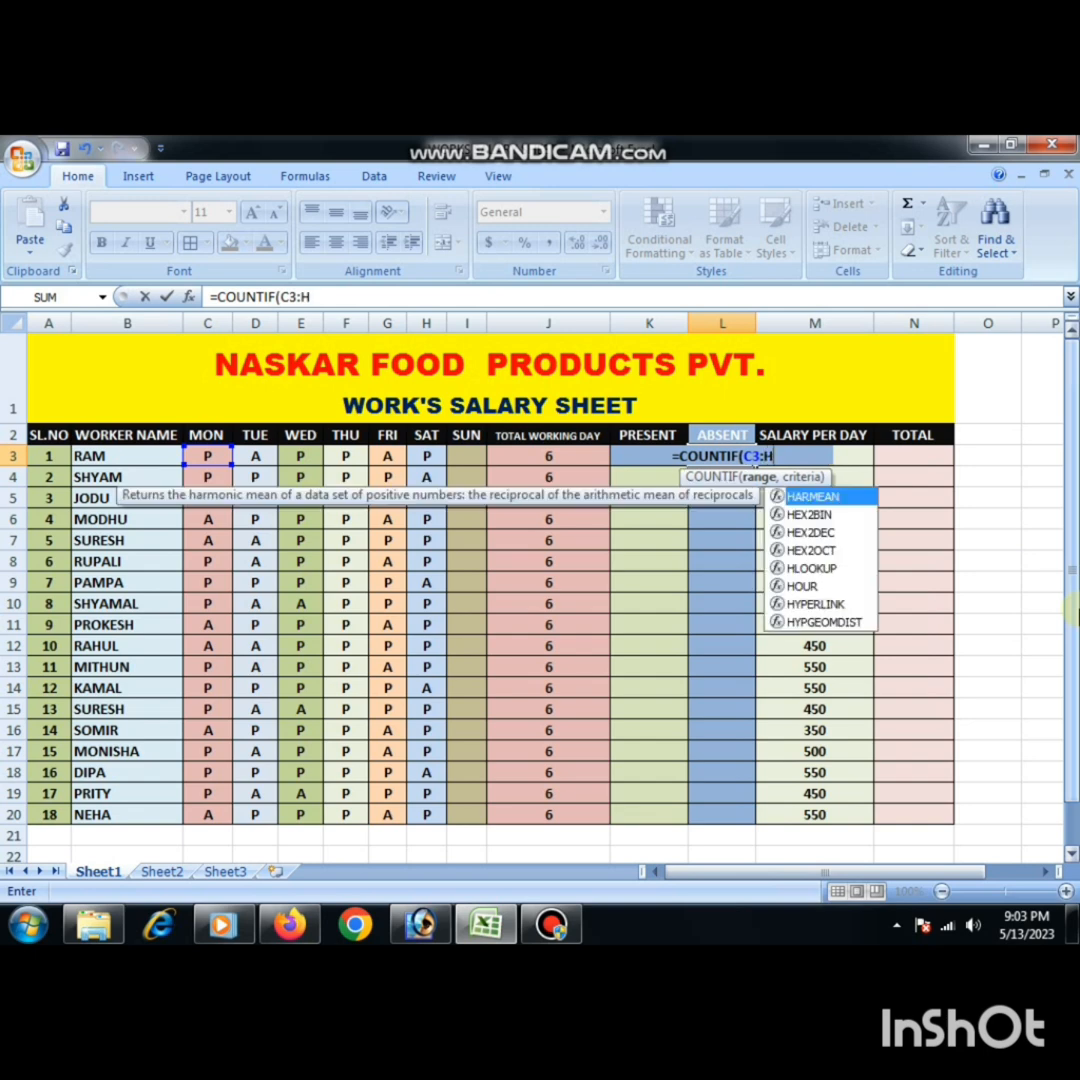
text(3)
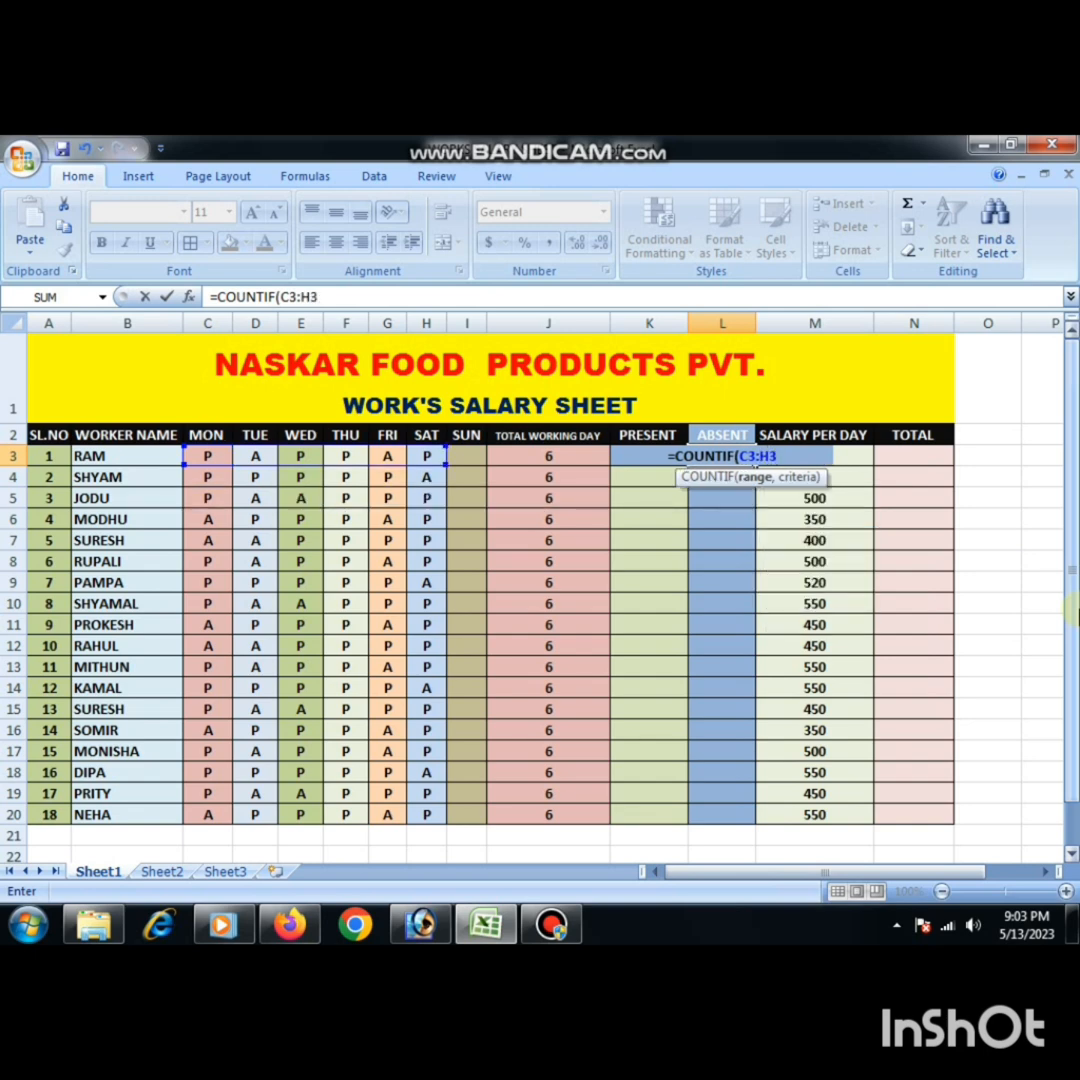
text(,)
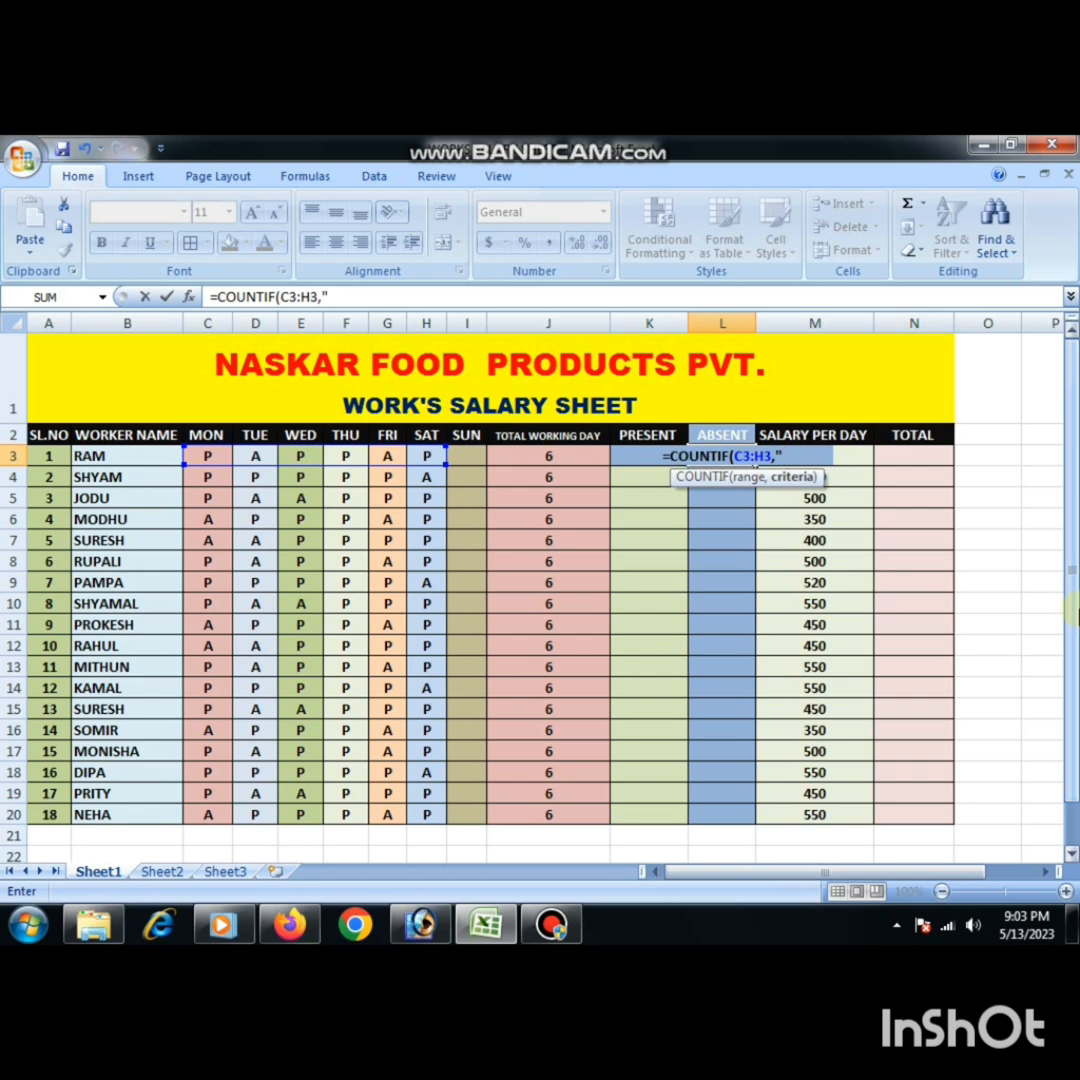
text(A)
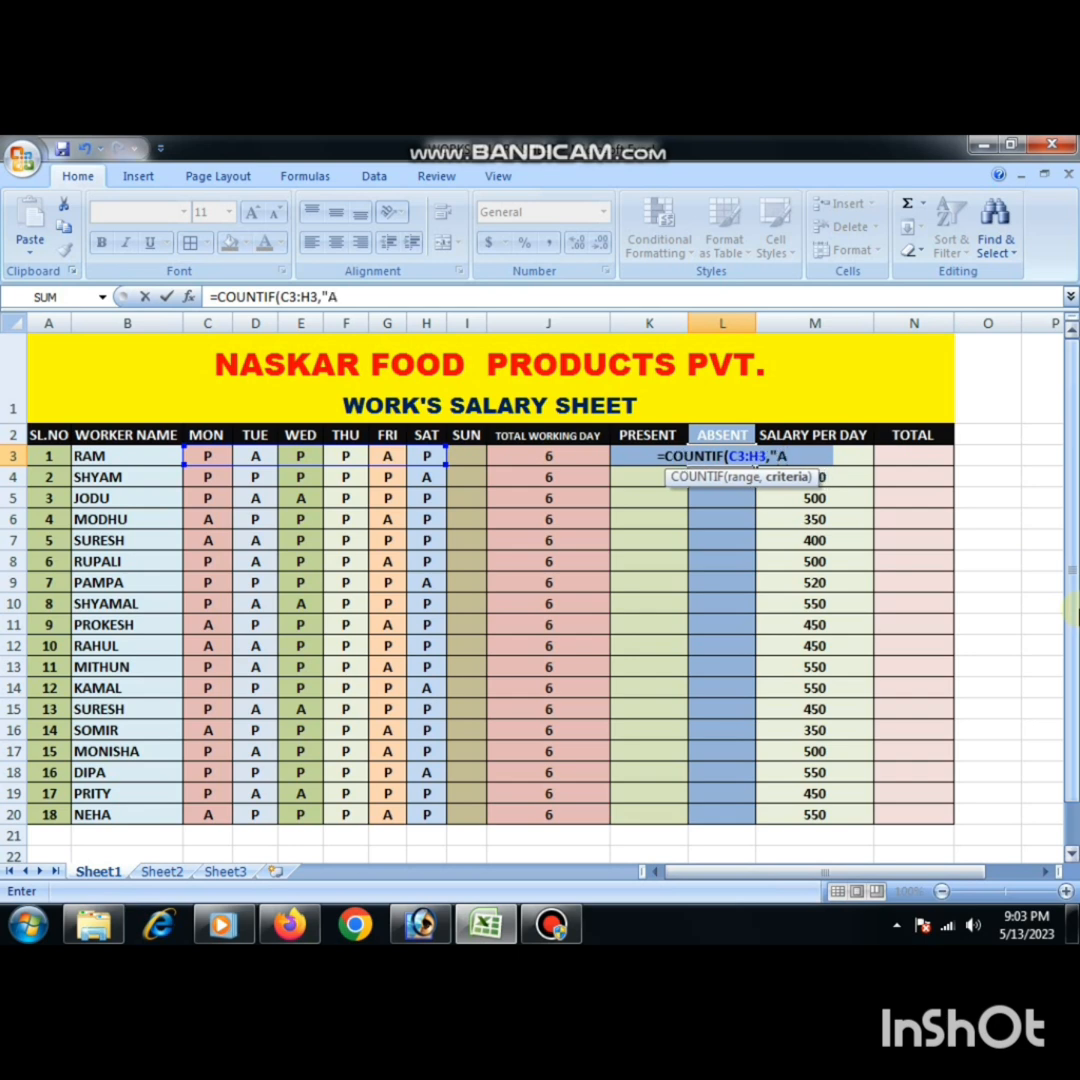
text(")
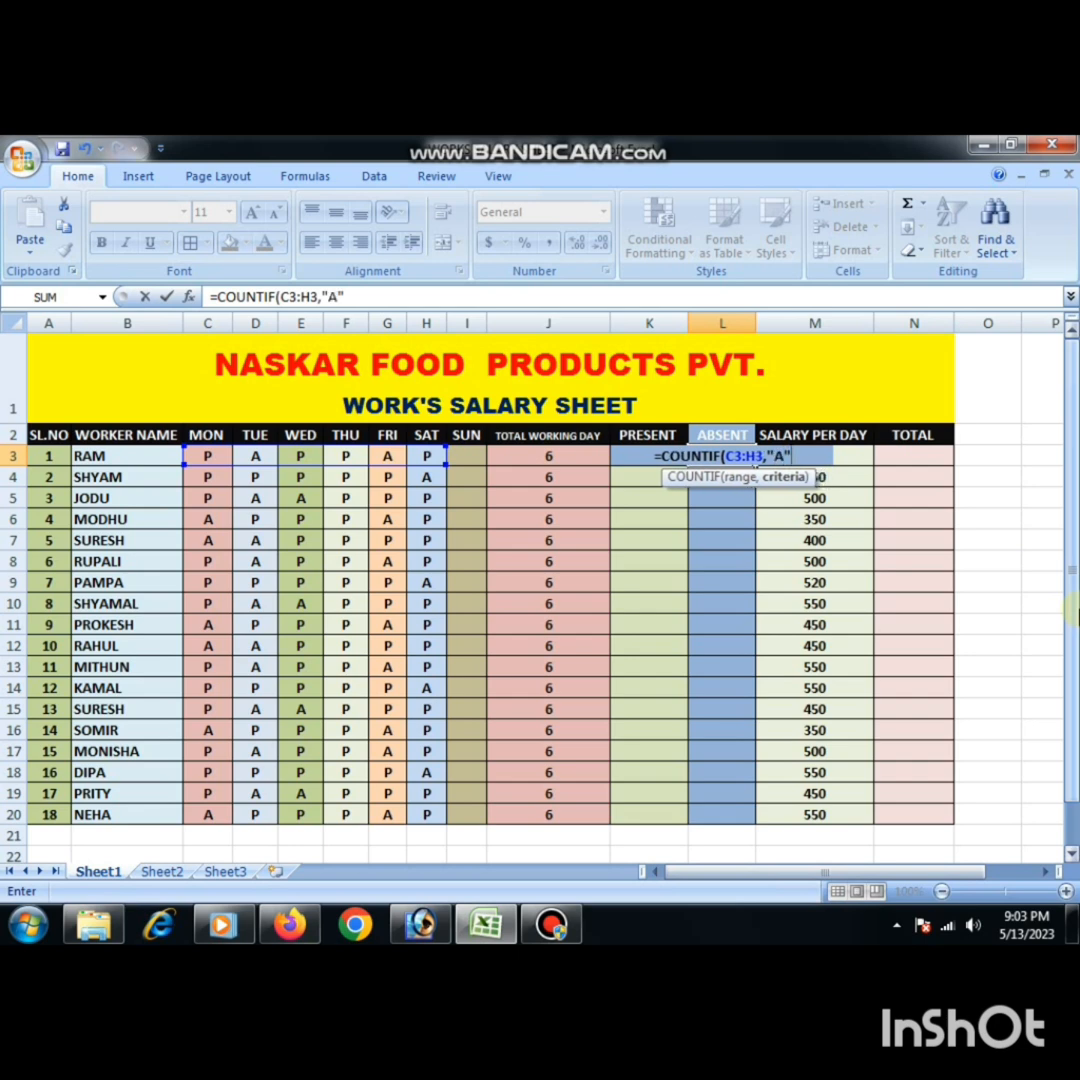
text())
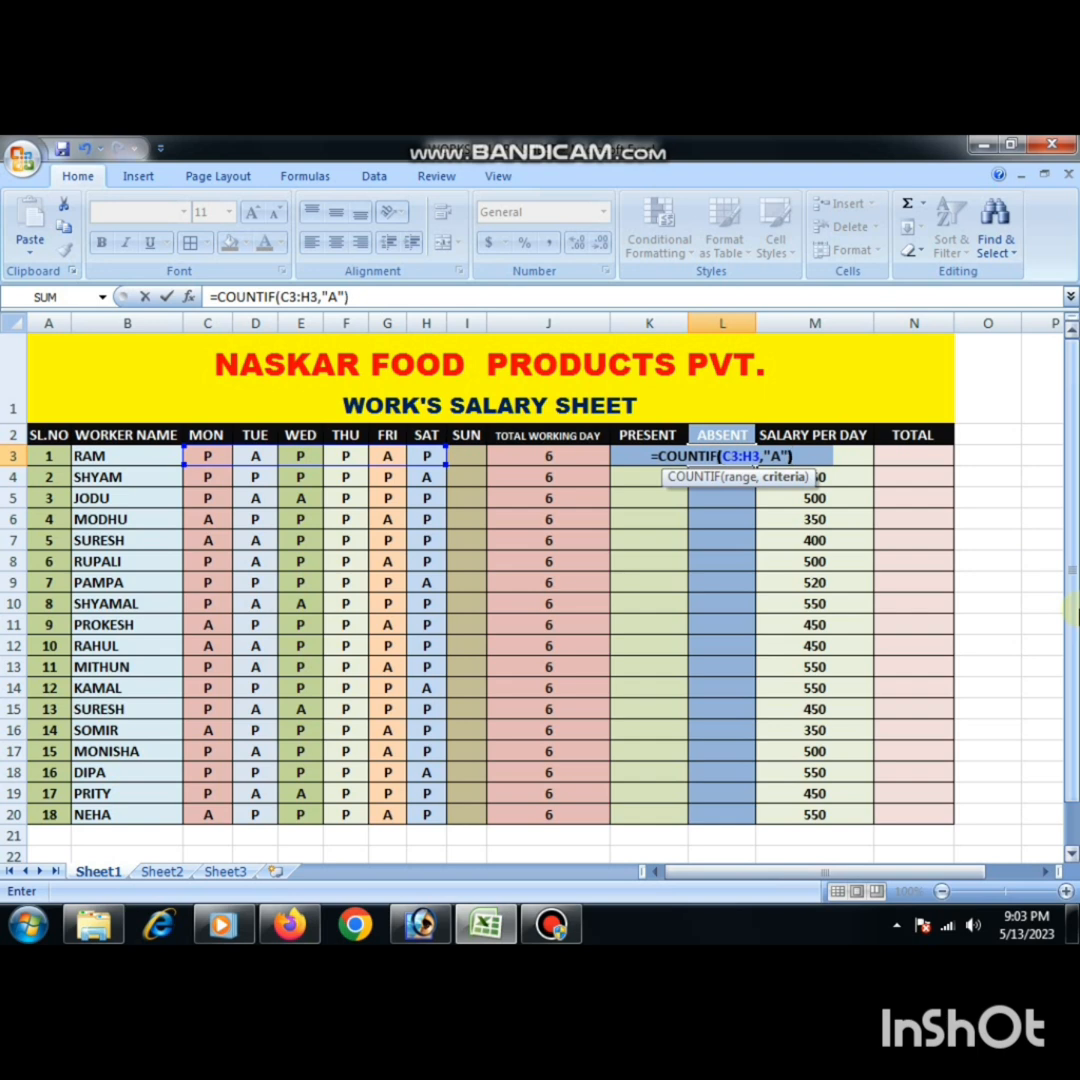
key(Return)
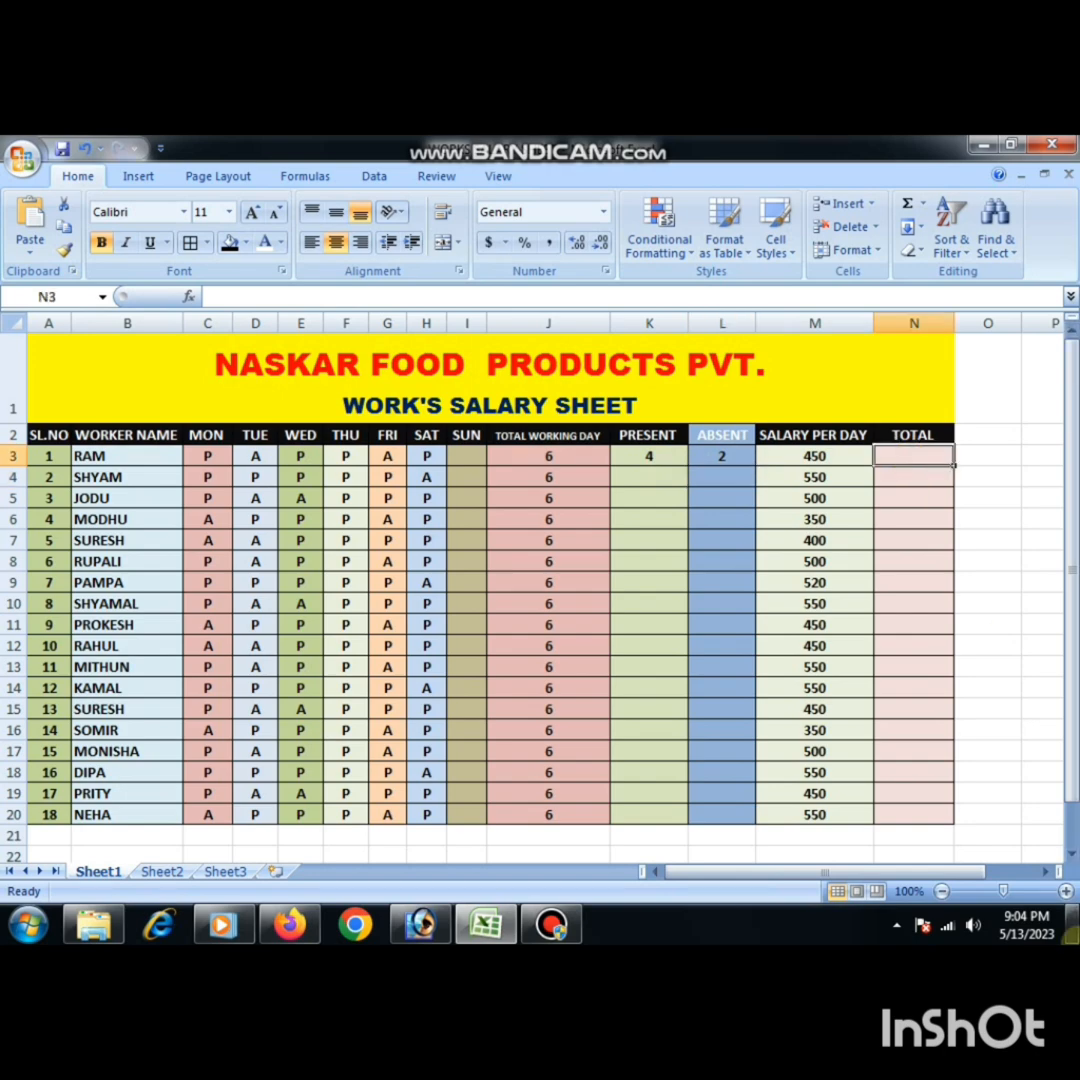
- Calculate the first worker's total salary in N3 by multiplying present days by daily salary with =(K3*M3)
mouse_move(1070, 932)
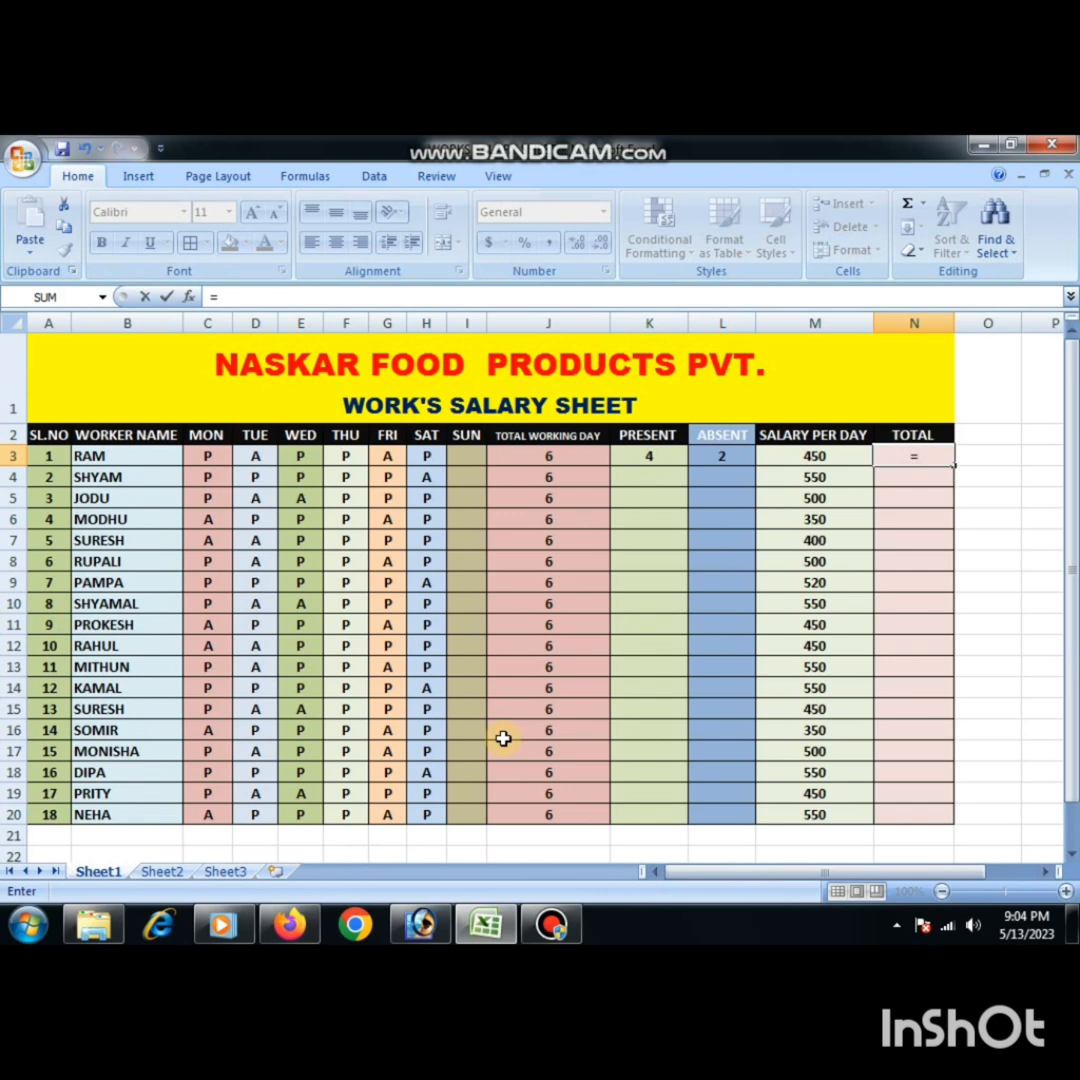
text(()
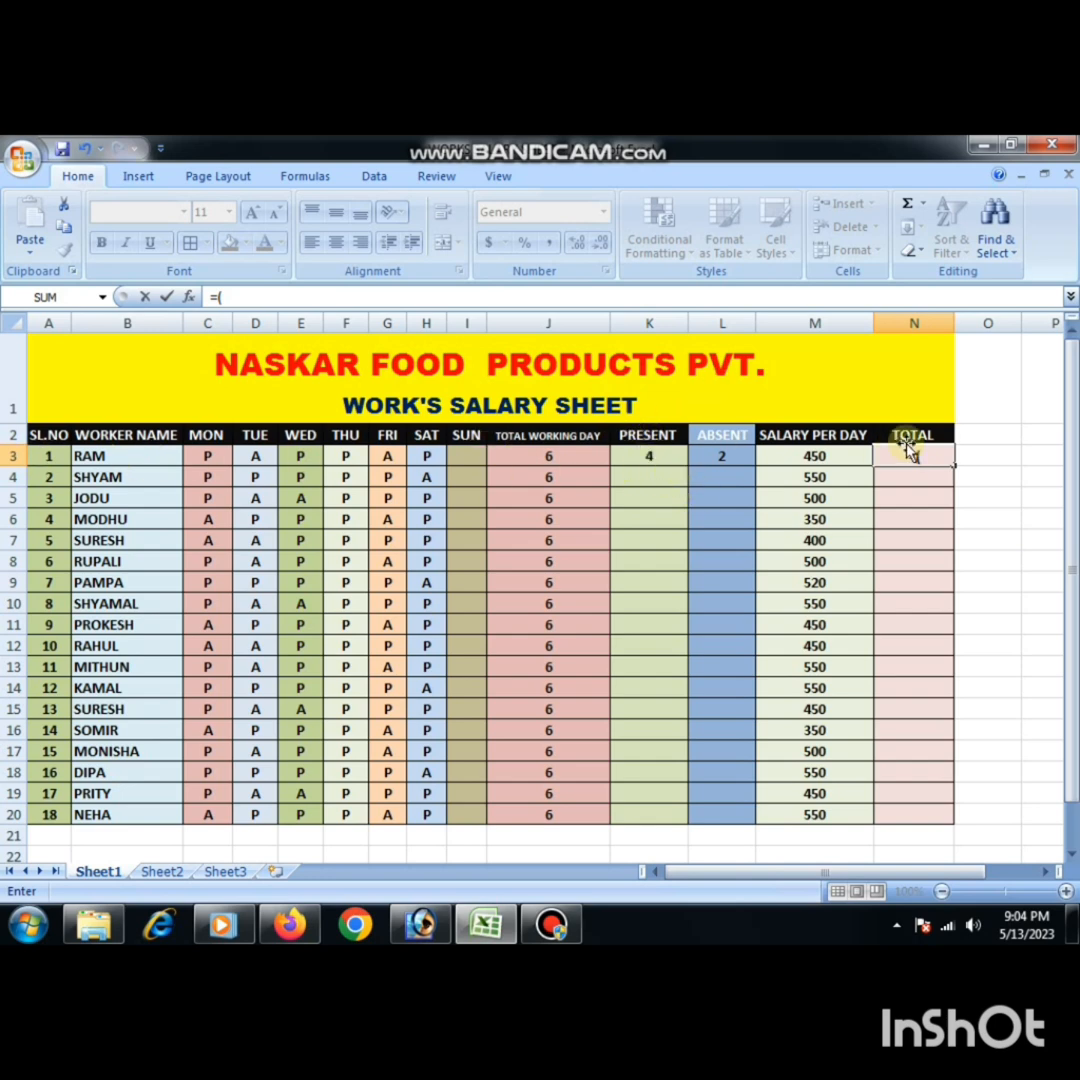
text(K3)
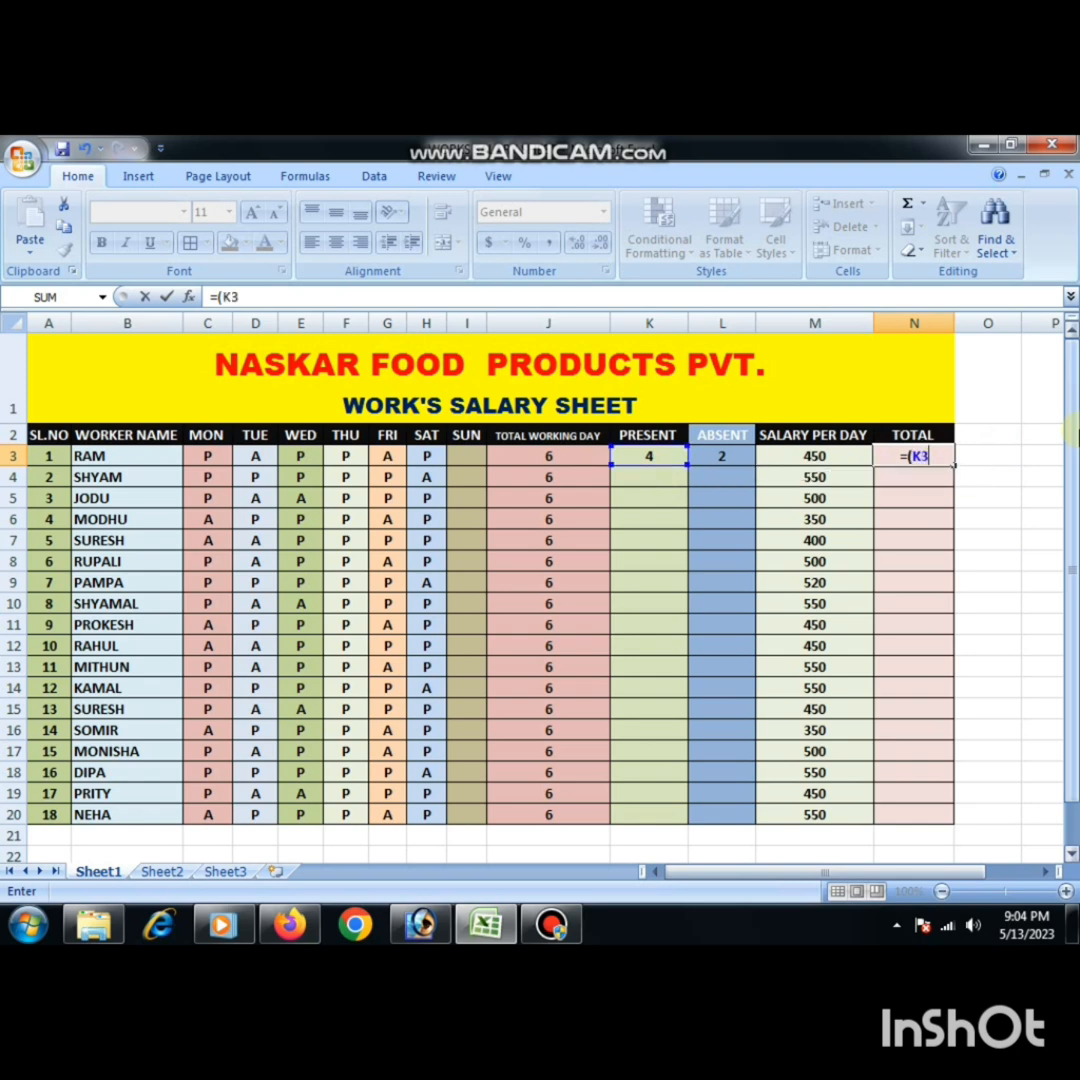
text(*)
text(M3)
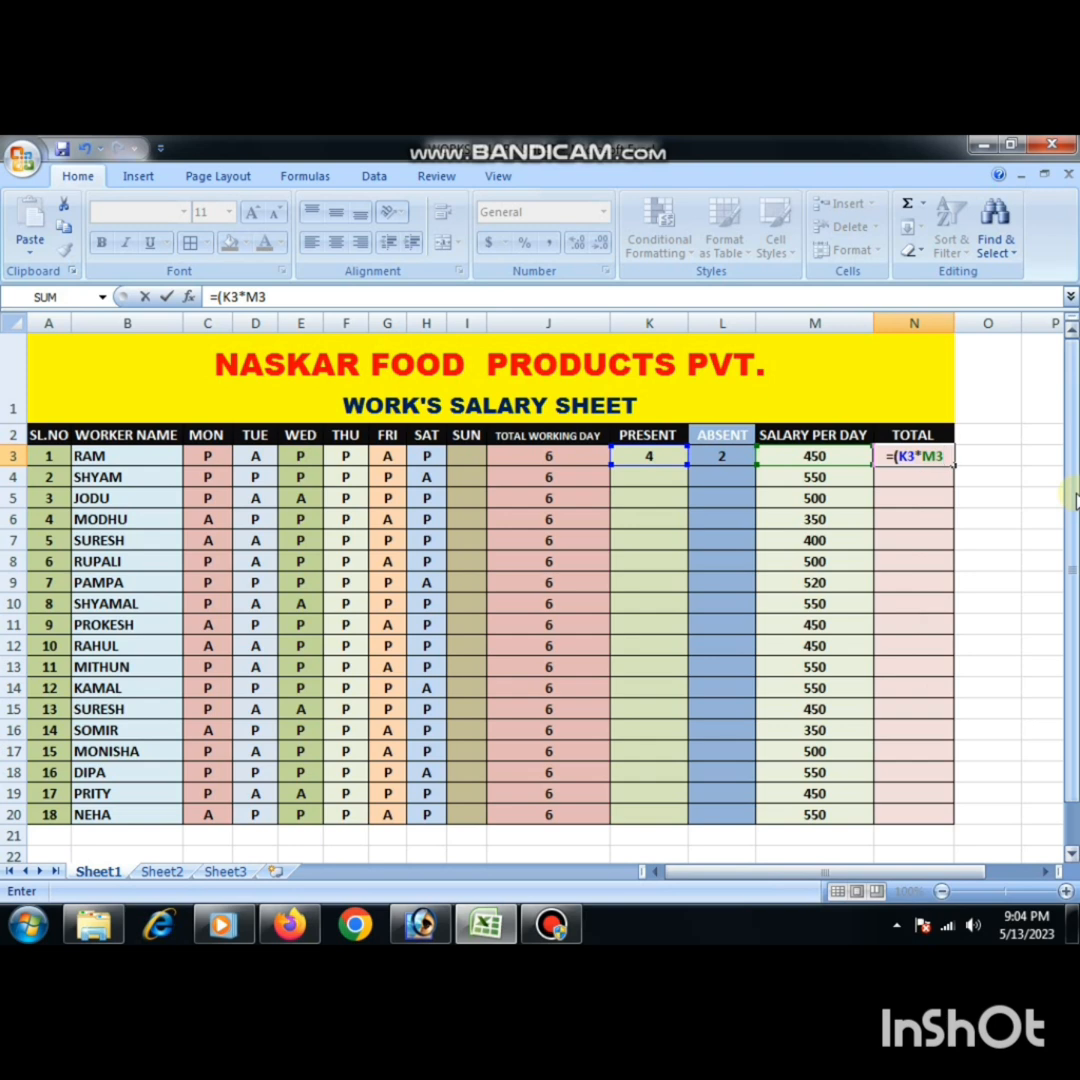
text())
key(Return)
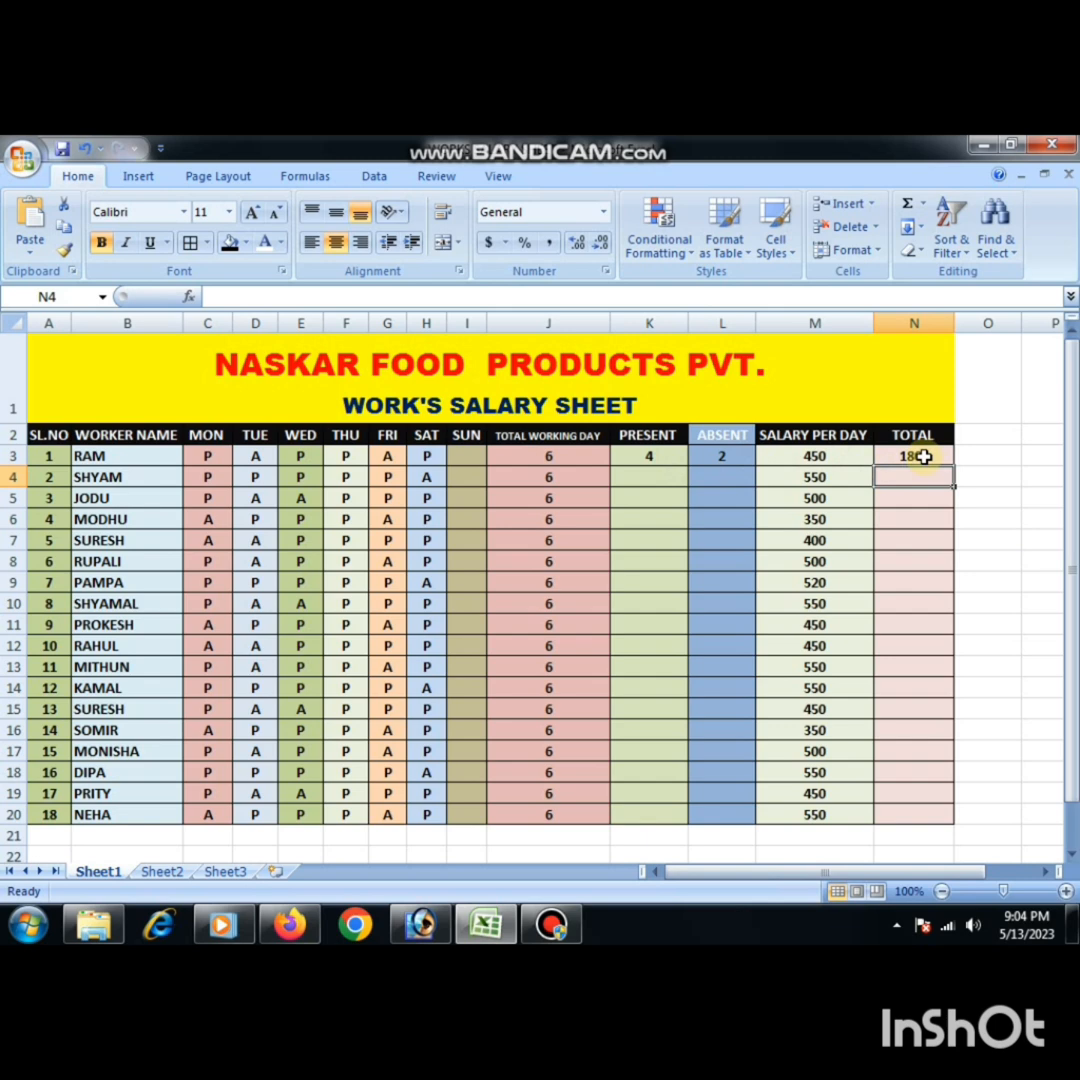
click(924, 456)
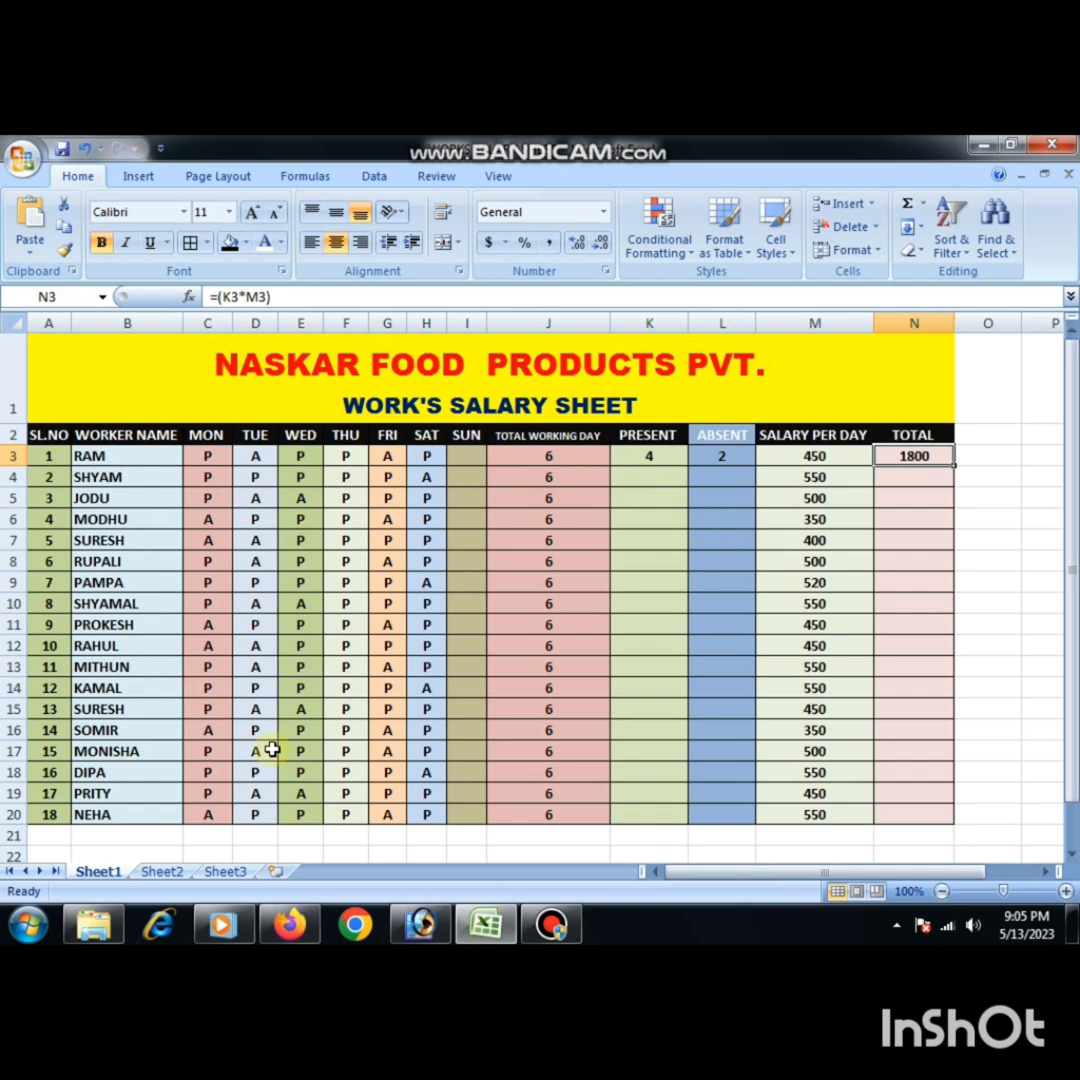
- Fill the present-days formula from K3 and the absent-days formula from L3 down to row 20 for all workers
click(645, 455)
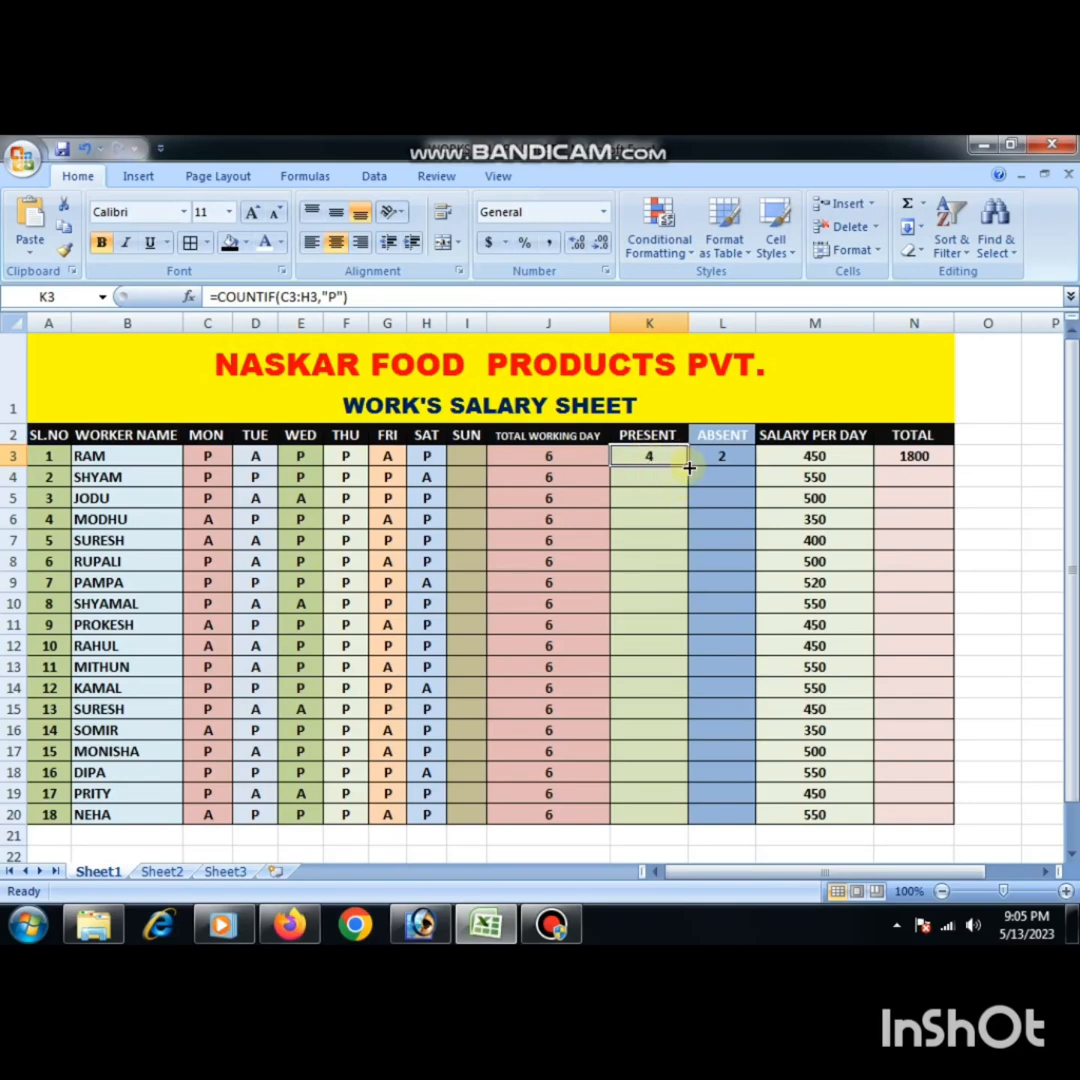
drag(689, 467, 690, 822)
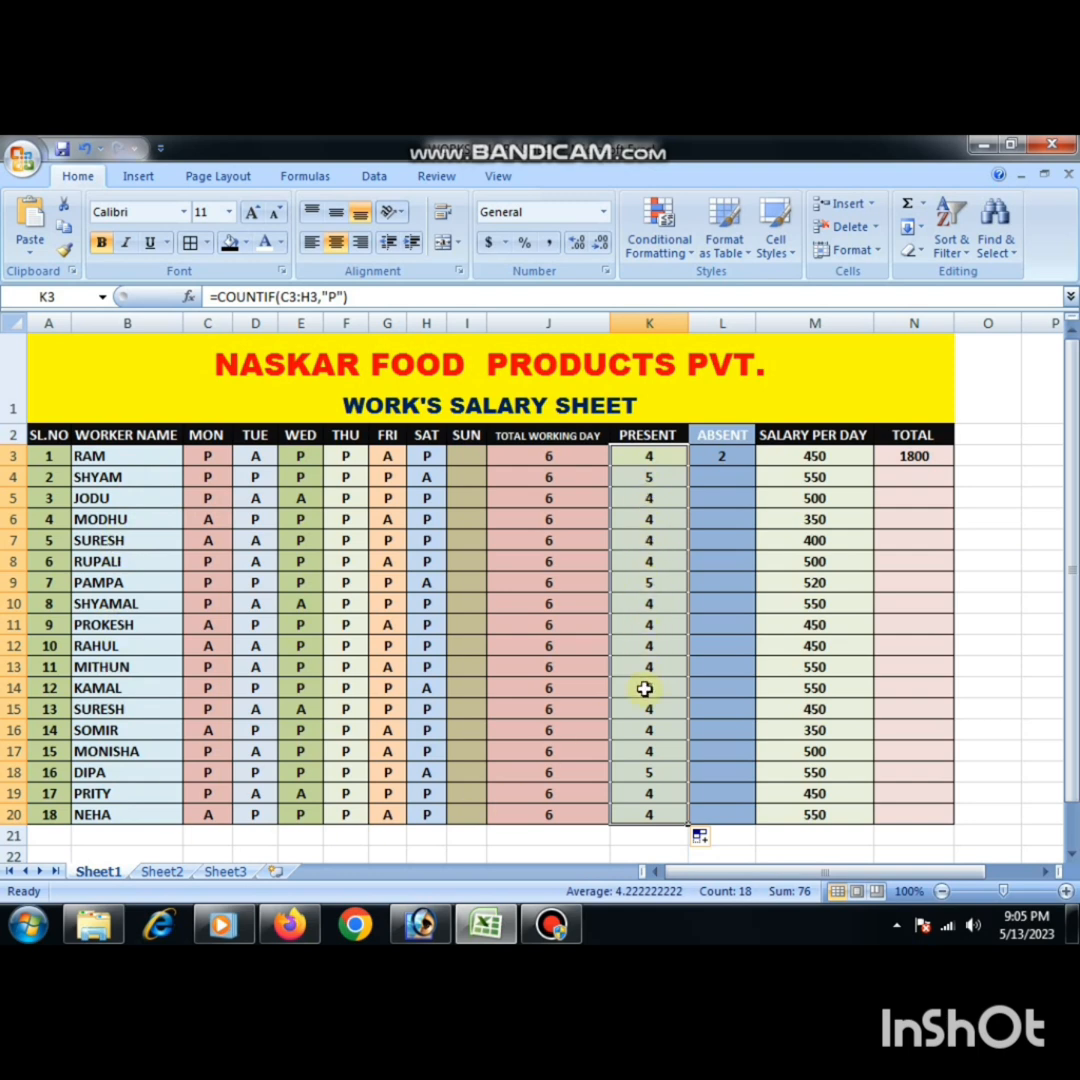
click(718, 459)
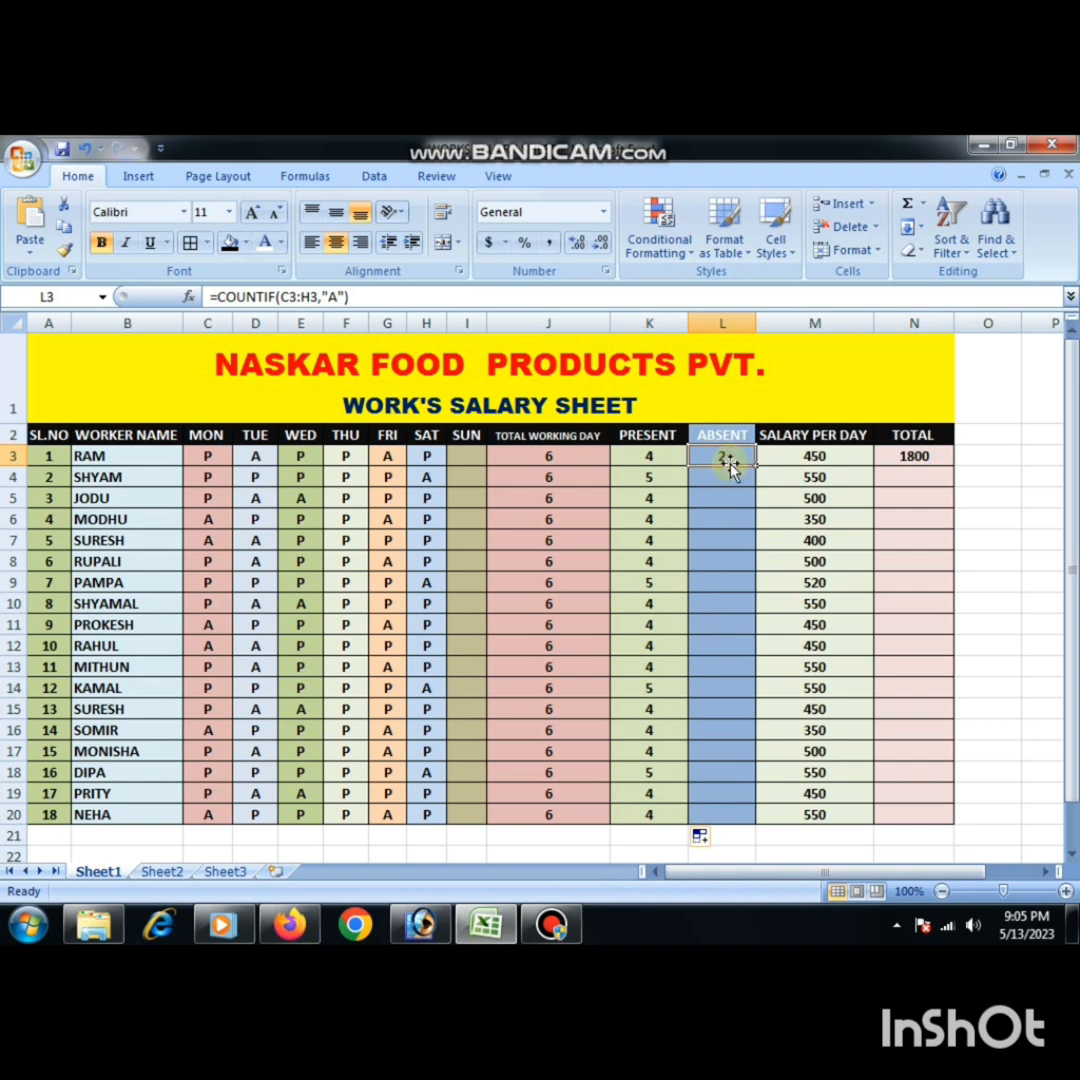
click(568, 928)
click(570, 930)
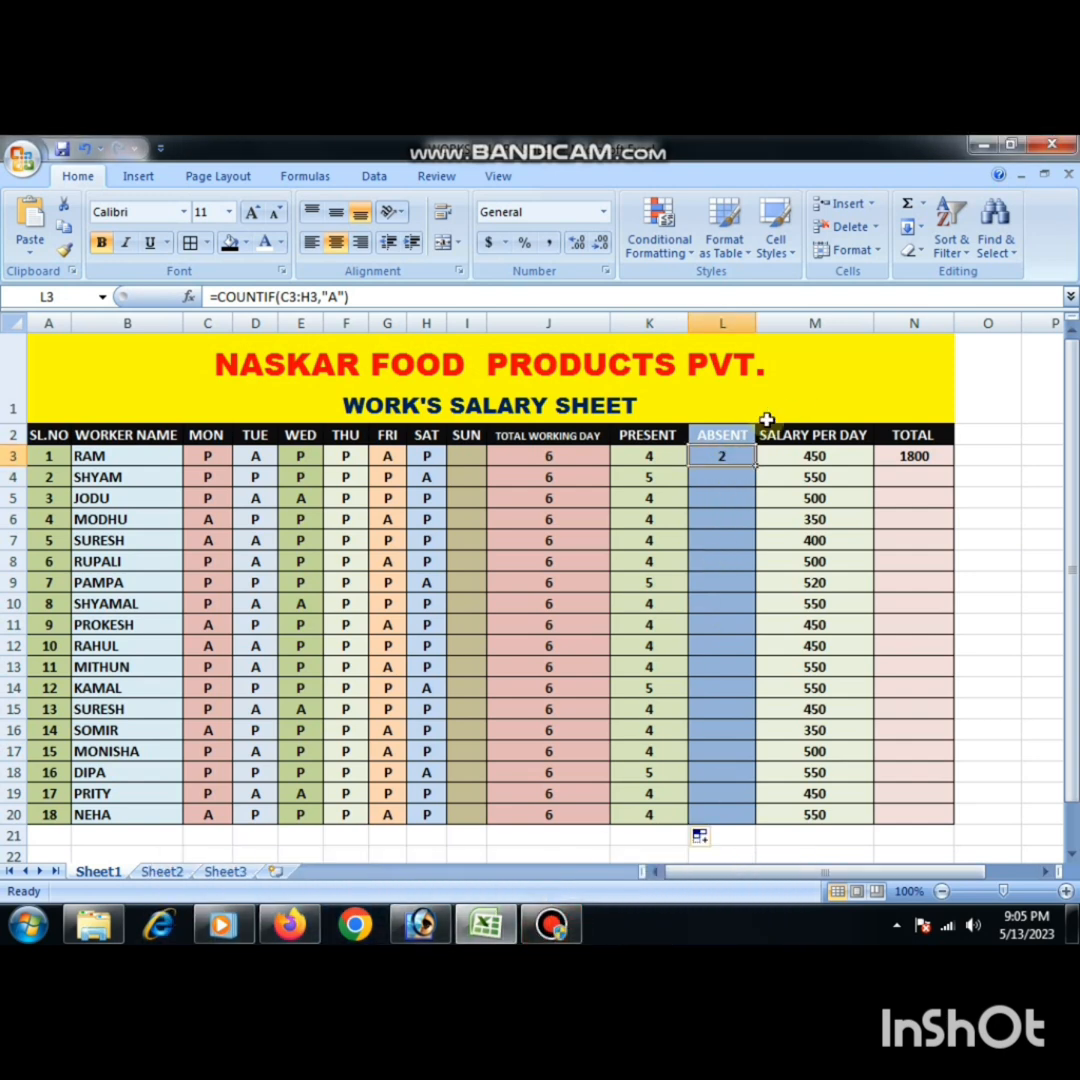
drag(757, 468, 747, 815)
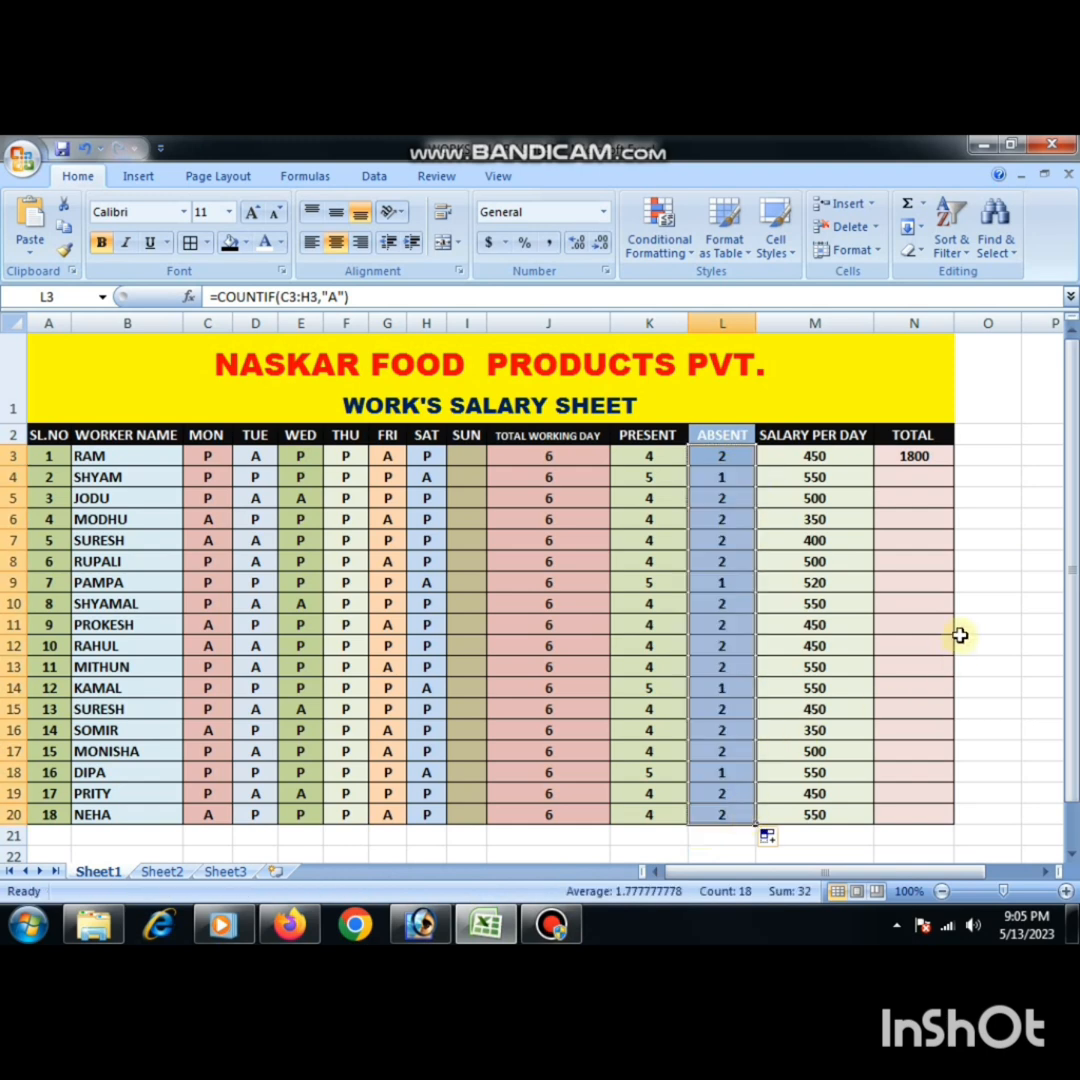
- Fill the total salary formula from N3 down to N20 for the remaining workers
click(909, 456)
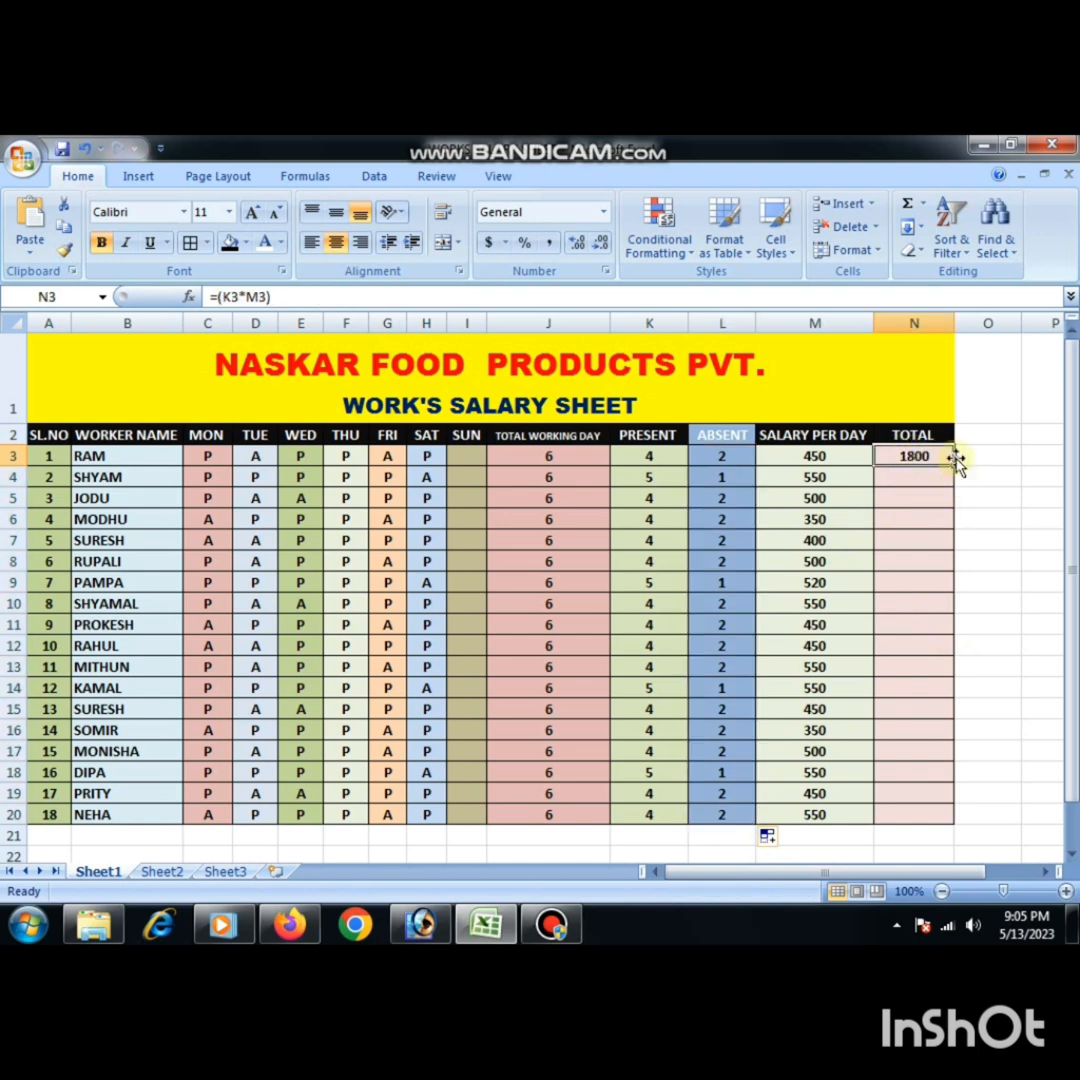
drag(957, 470, 952, 824)
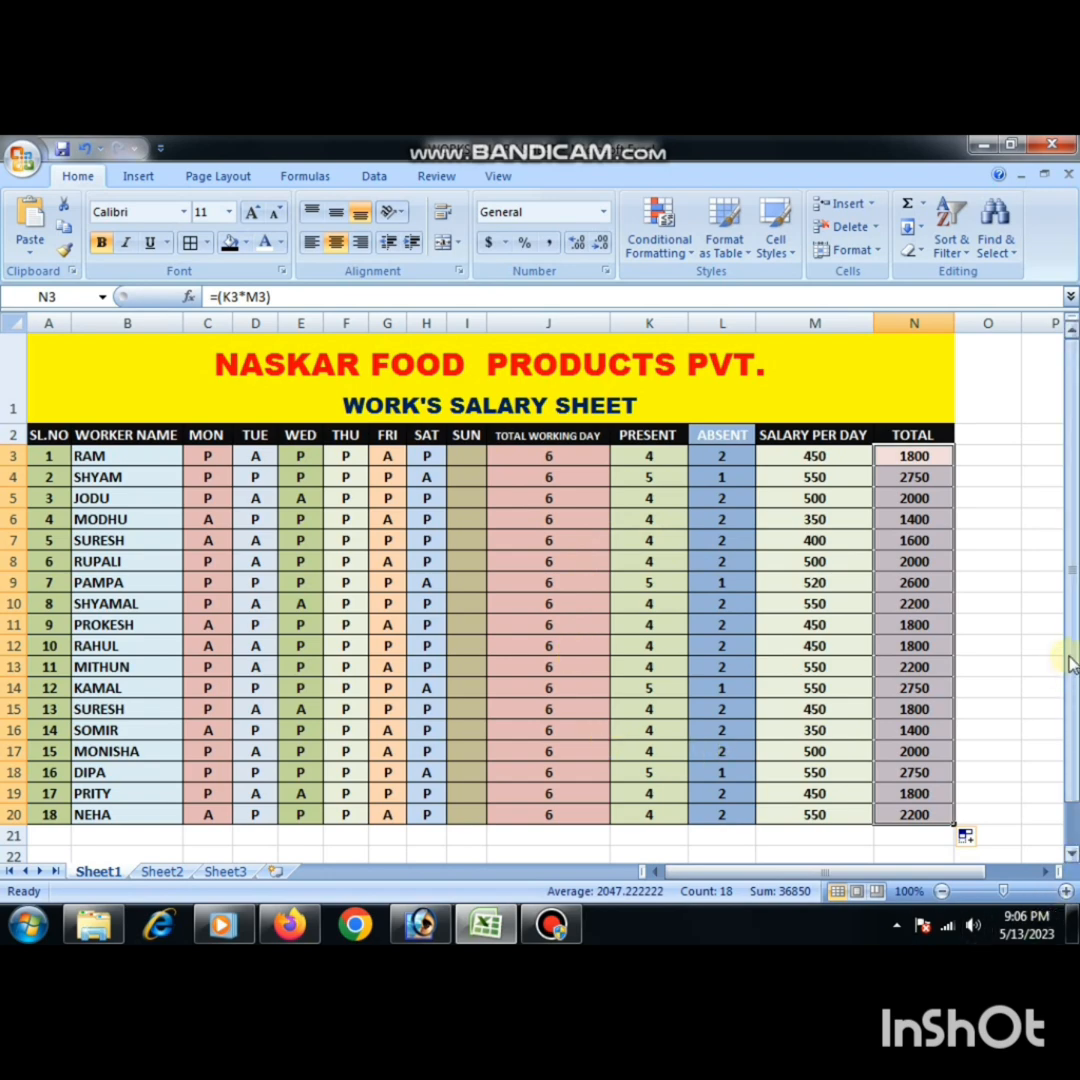
drag(1068, 665, 1068, 640)
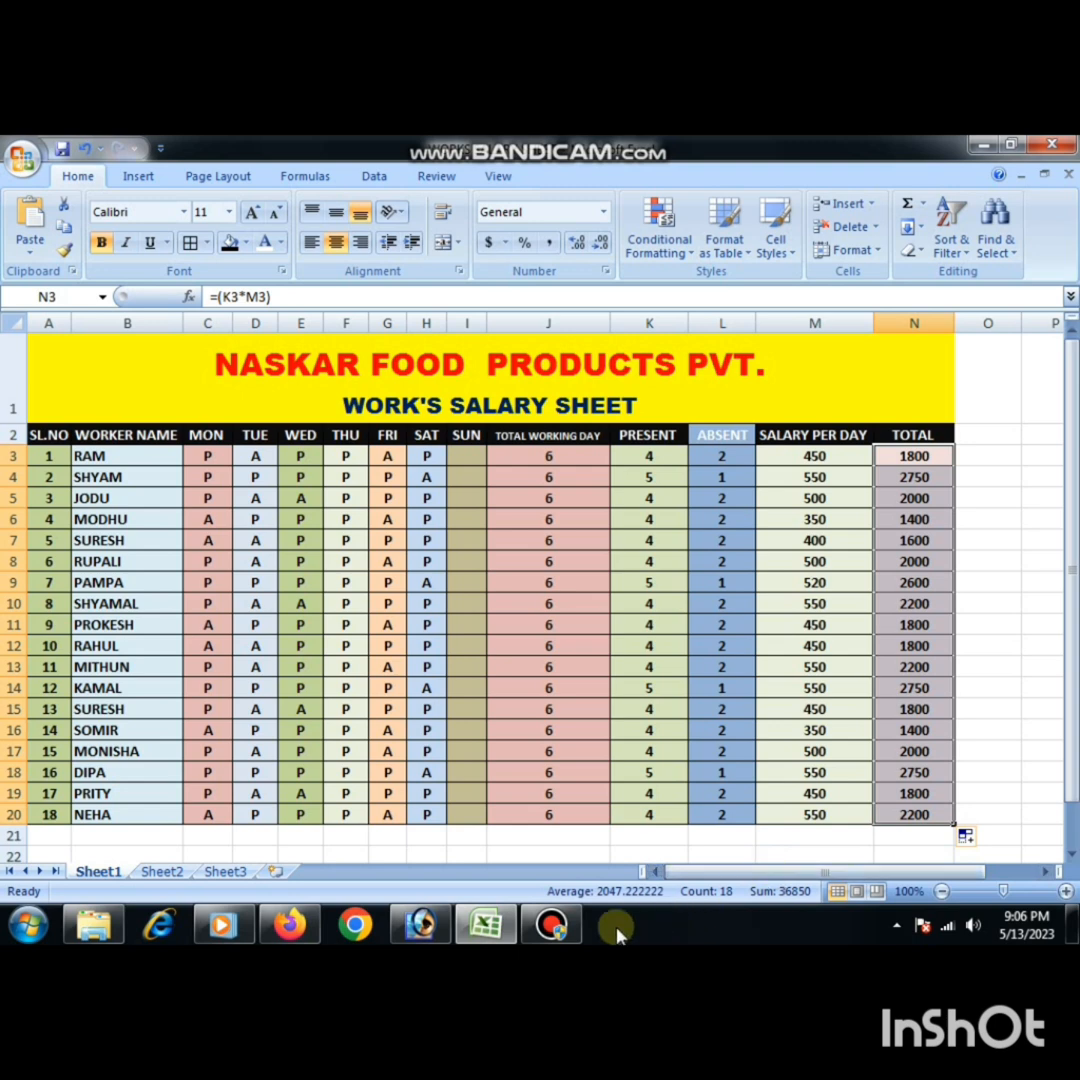
click(551, 924)
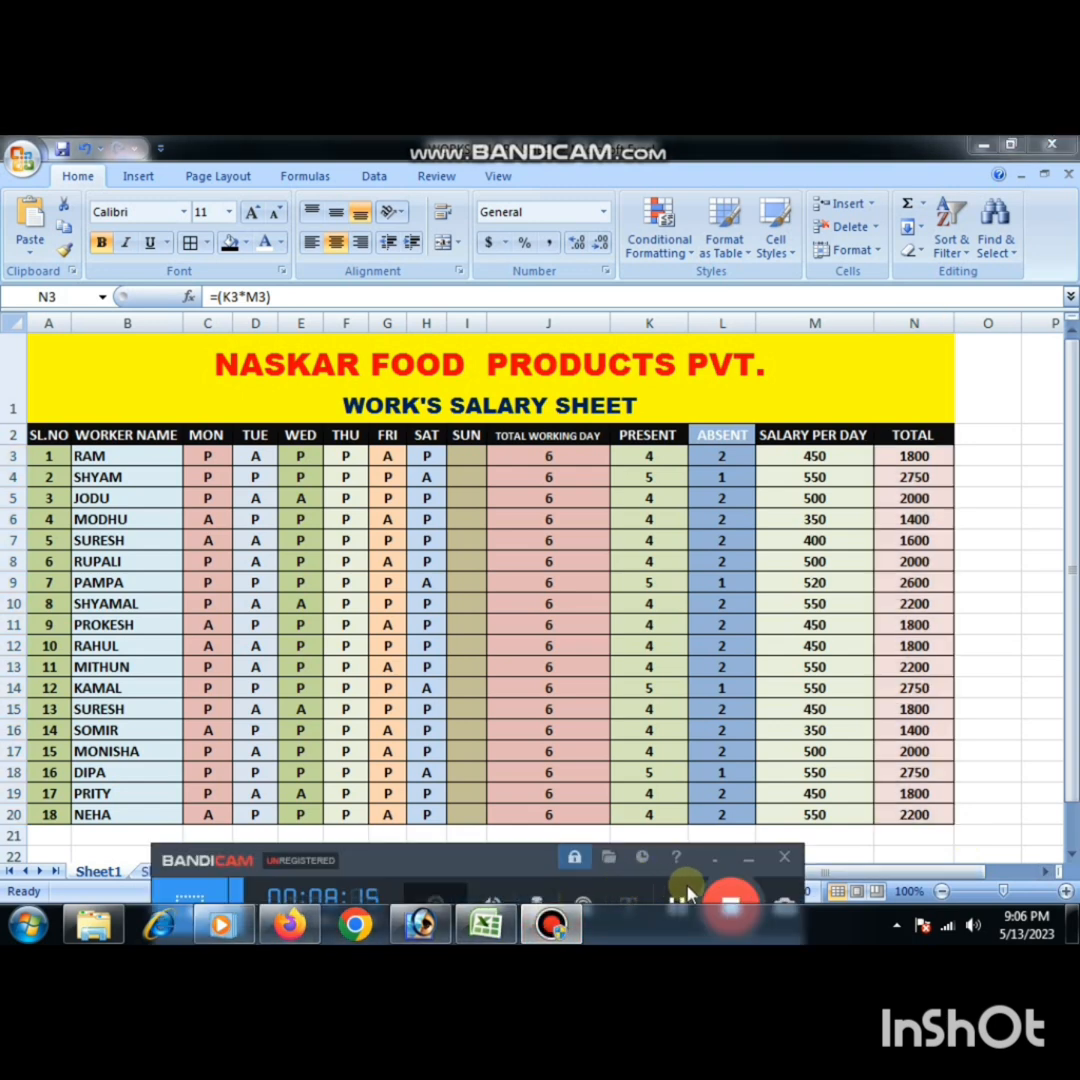